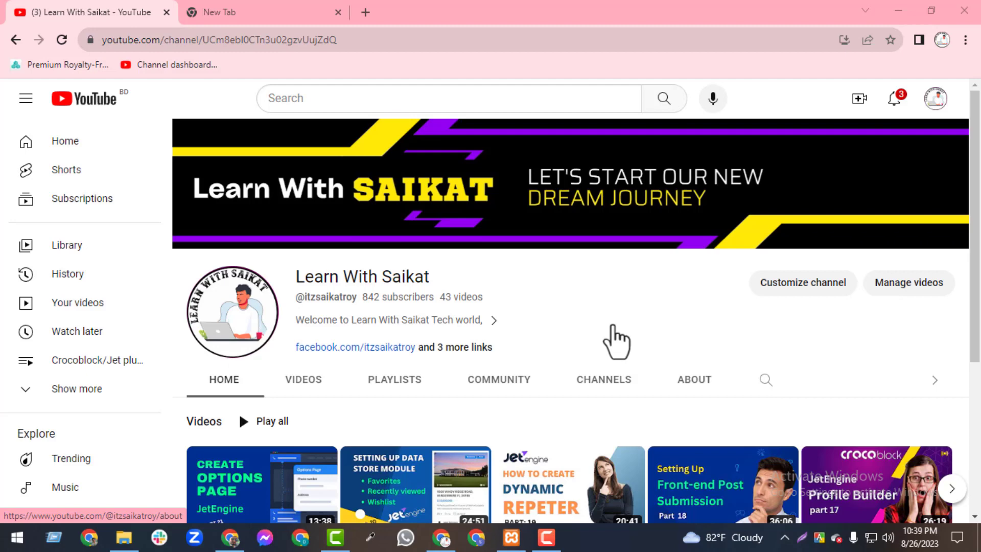
Open the YouTube channel's playlists and look through the created playlists.
left_click_drag(977, 251, 977, 375)
left_click(363, 183)
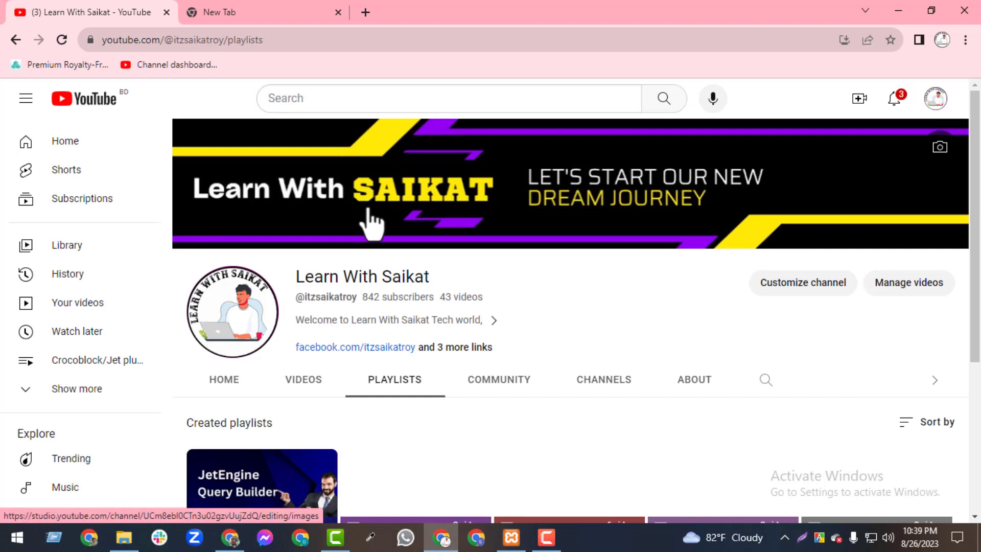
left_click_drag(974, 263, 974, 363)
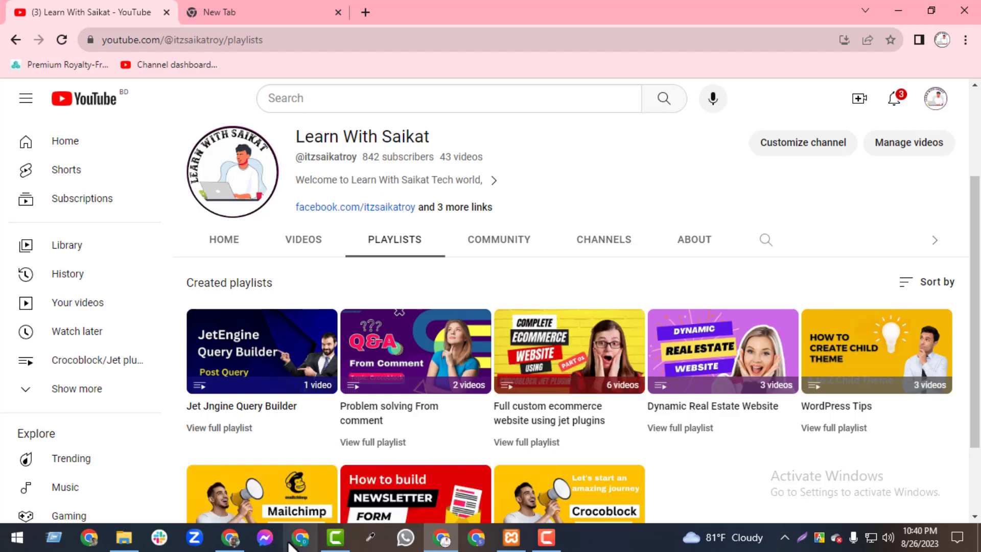
Switch to the WordPress browser window, bring up the RentGo demo site, and highlight its crocoblock.com domain.
left_click(231, 537)
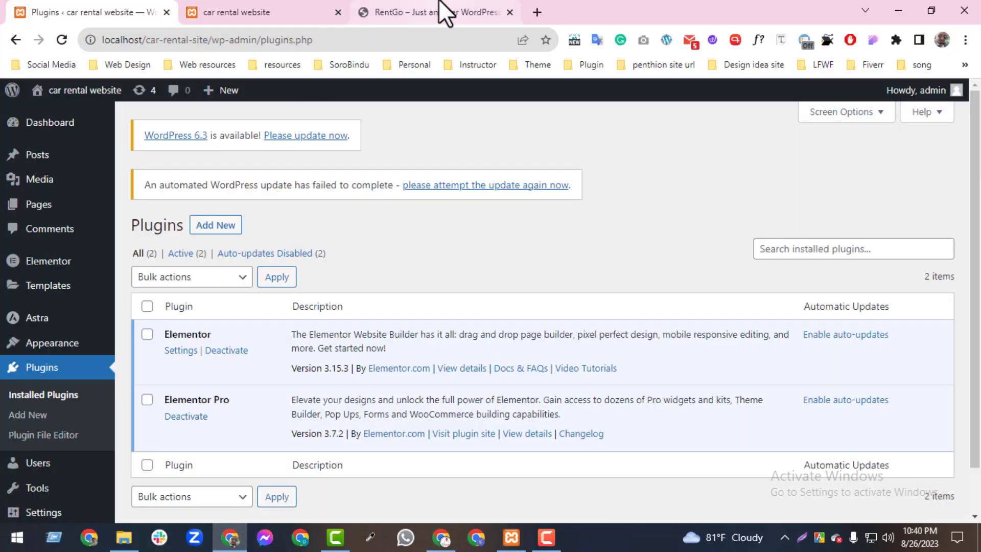
left_click(434, 12)
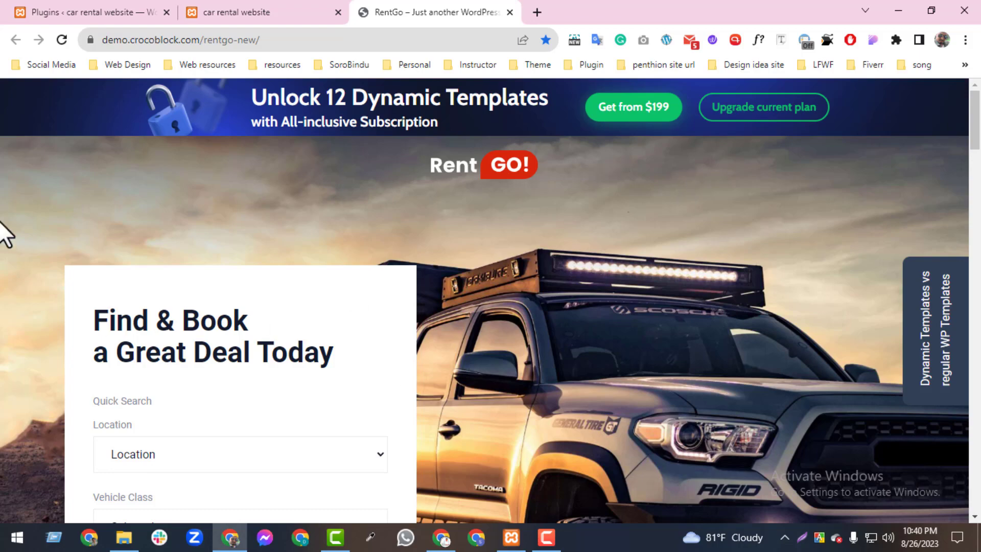
left_click_drag(201, 40, 97, 41)
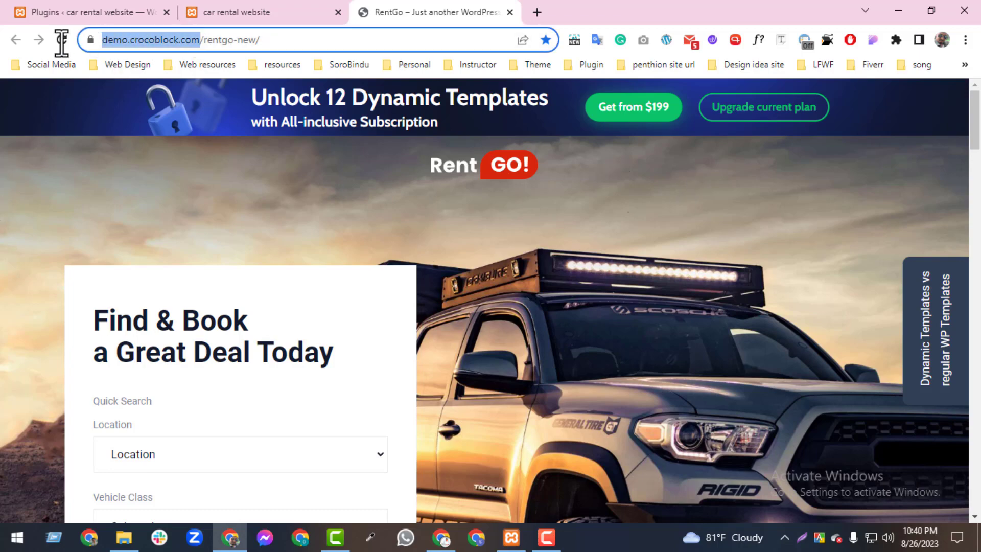
mouse_move(927, 393)
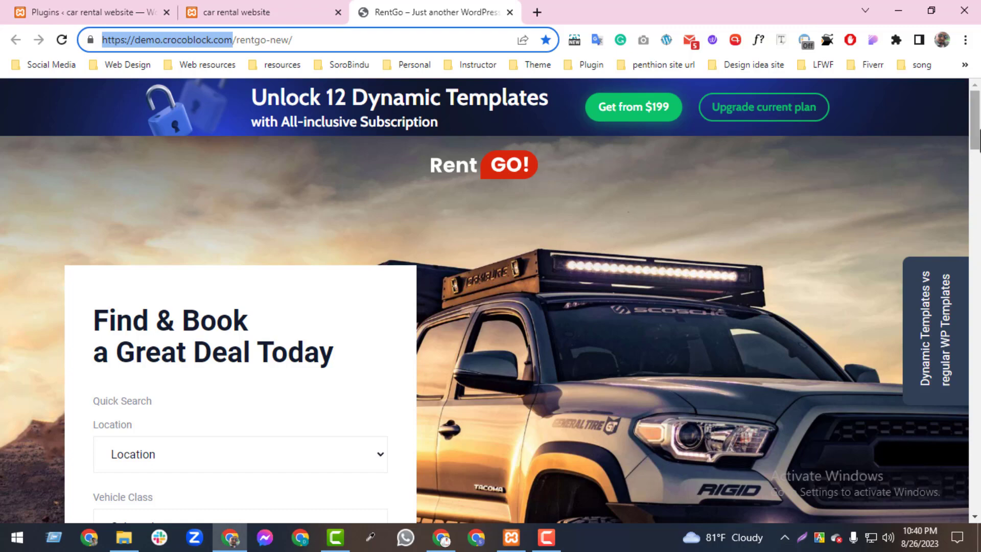
Set the RentGo quick search location to Alabama and the vehicle class to Economy.
left_click_drag(976, 128, 976, 162)
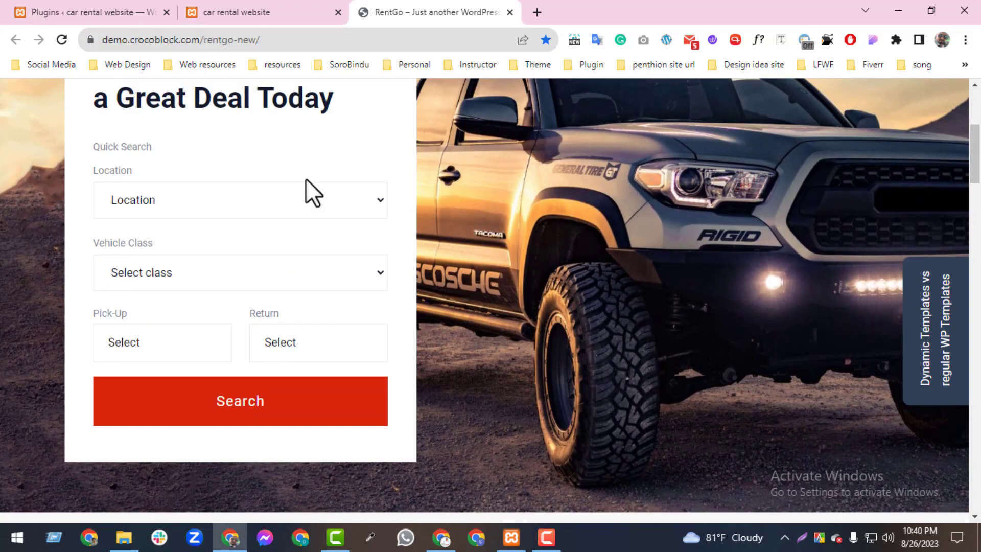
left_click(312, 211)
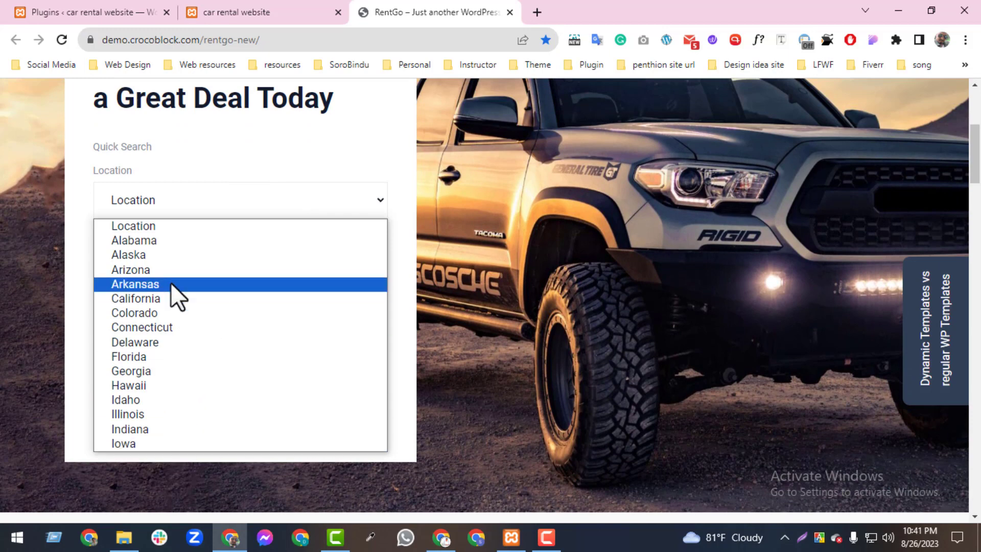
left_click(172, 244)
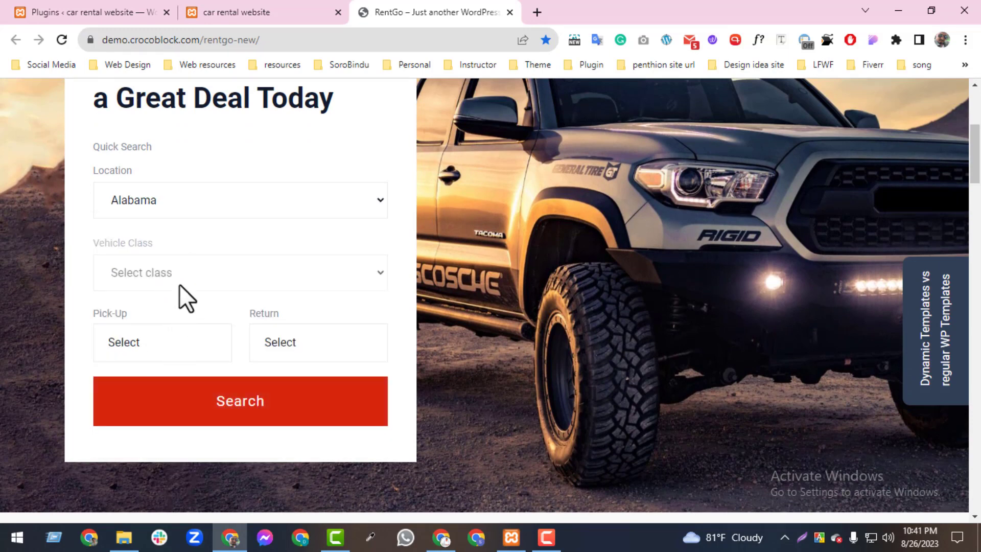
left_click(179, 281)
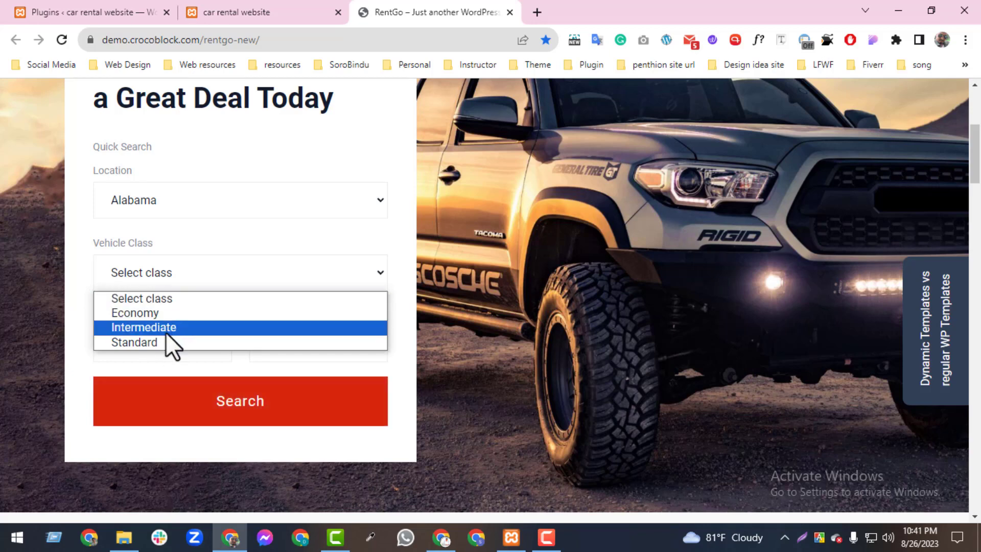
left_click(157, 314)
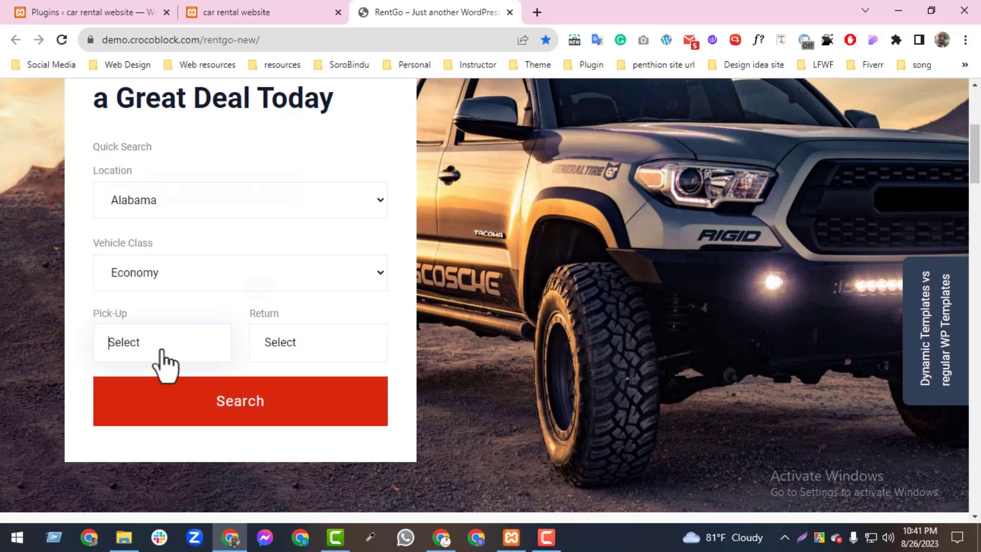
Choose 28.08.2023 as the pick-up date and 31 August as the return date, and run the car search.
left_click(164, 352)
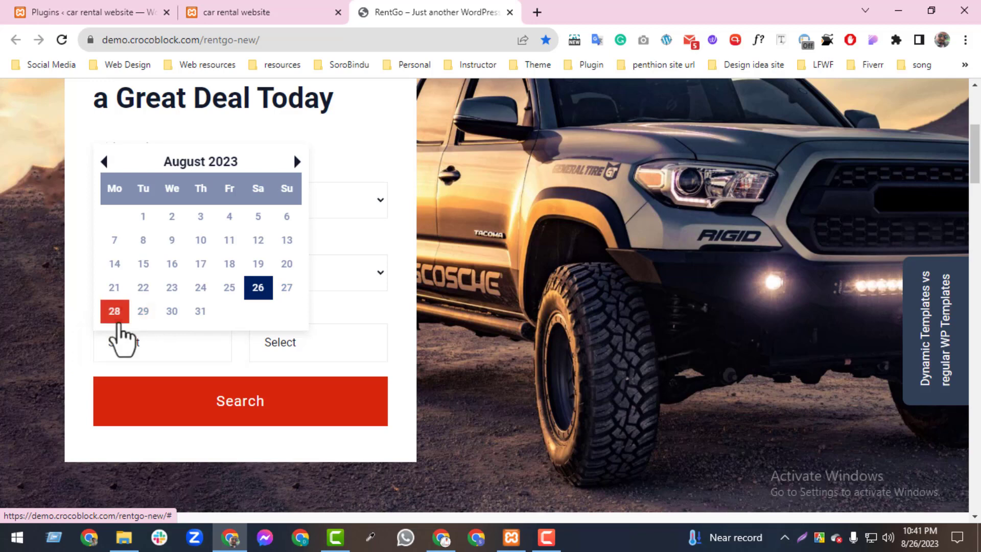
left_click(115, 312)
left_click(282, 355)
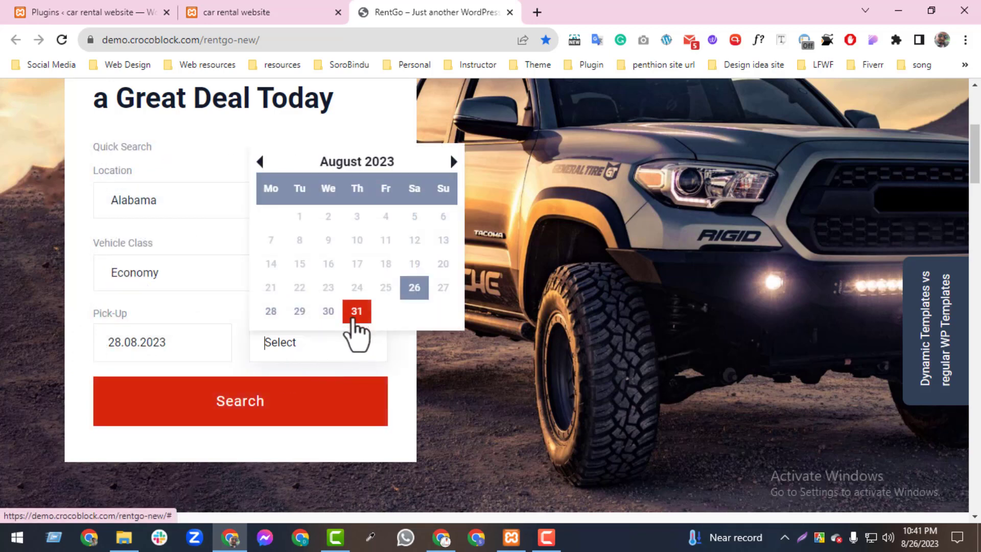
left_click(357, 314)
left_click(270, 417)
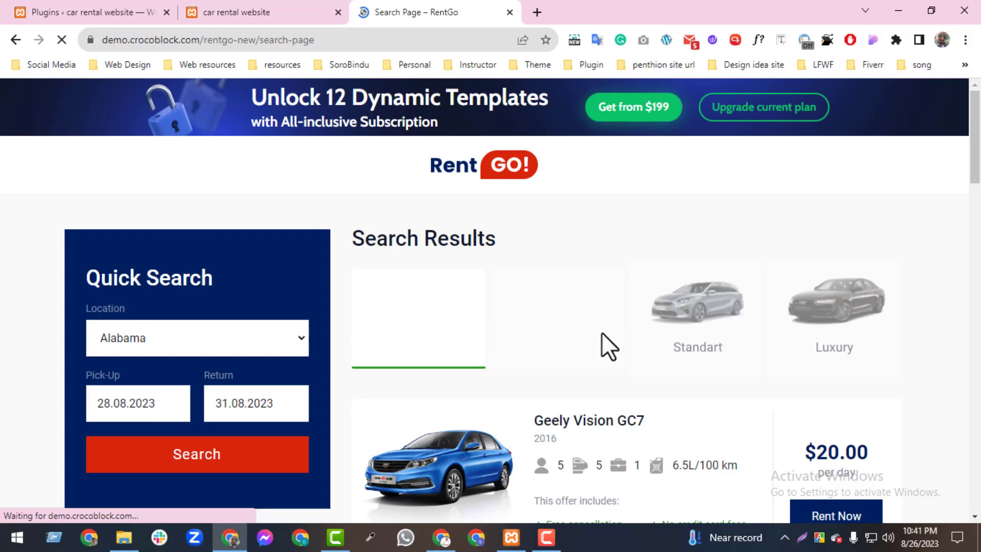
Remove the location, pick-up date and Economy filters from the search results.
scroll(781, 248, "down", 4)
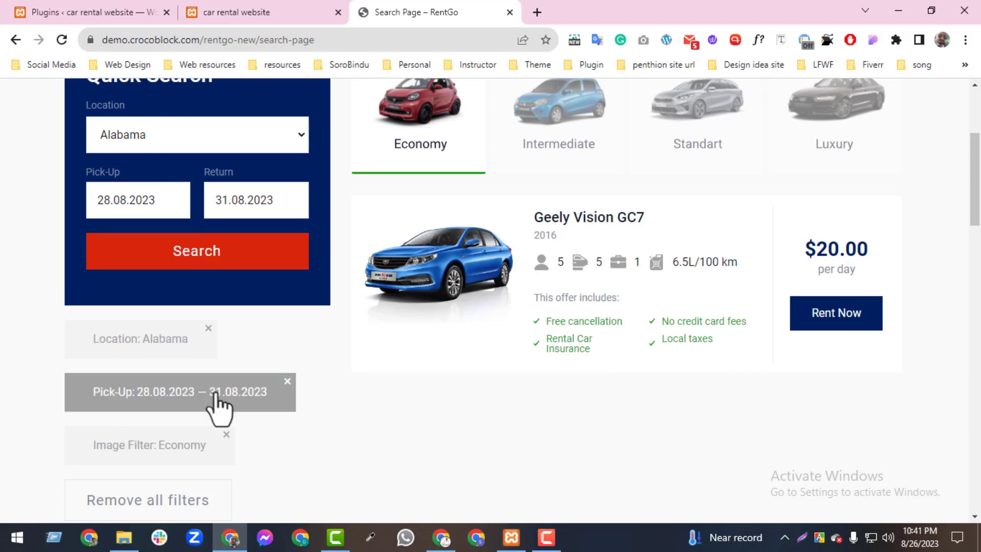
left_click(209, 328)
left_click(276, 331)
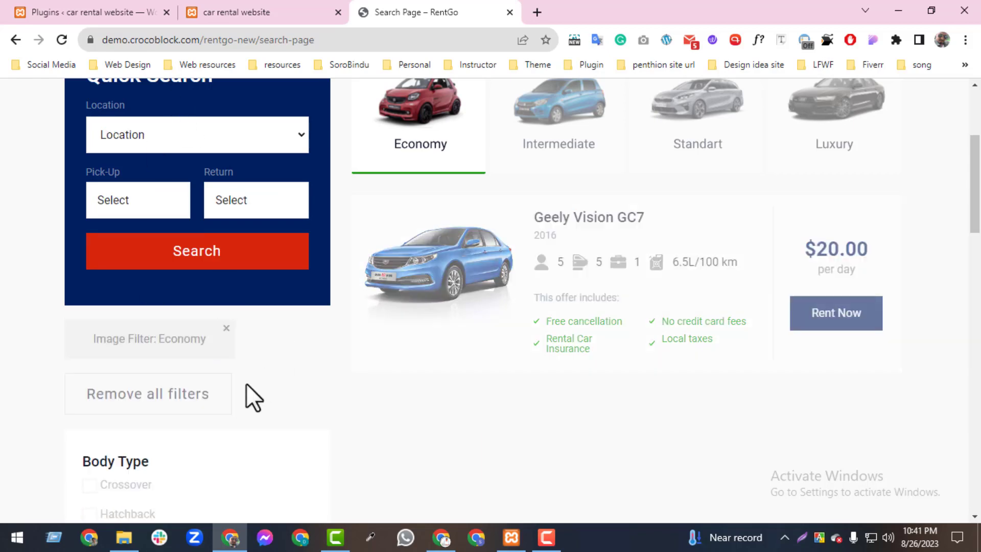
left_click(226, 331)
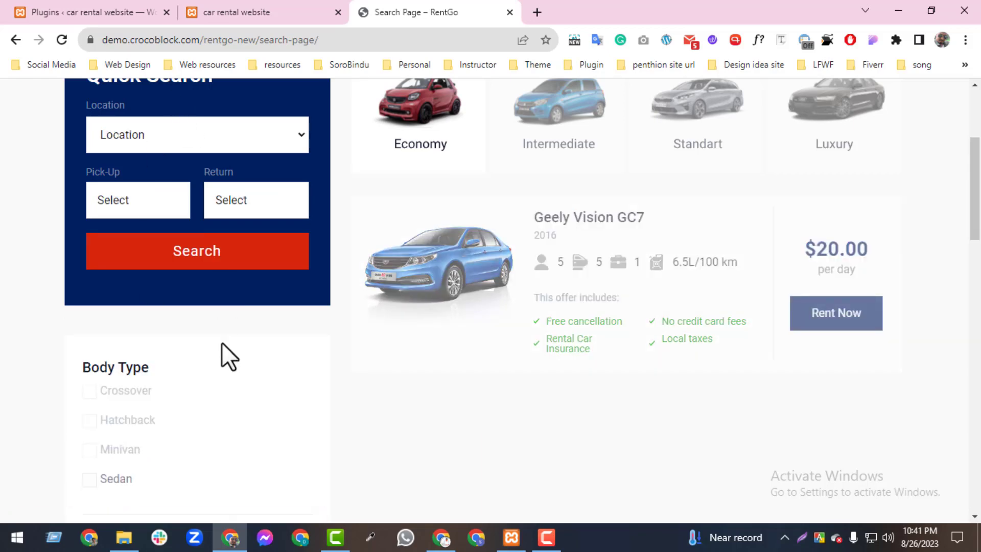
Filter the search results by the Arizona location, and clear that filter again.
left_click_drag(974, 217, 957, 197)
left_click(164, 162)
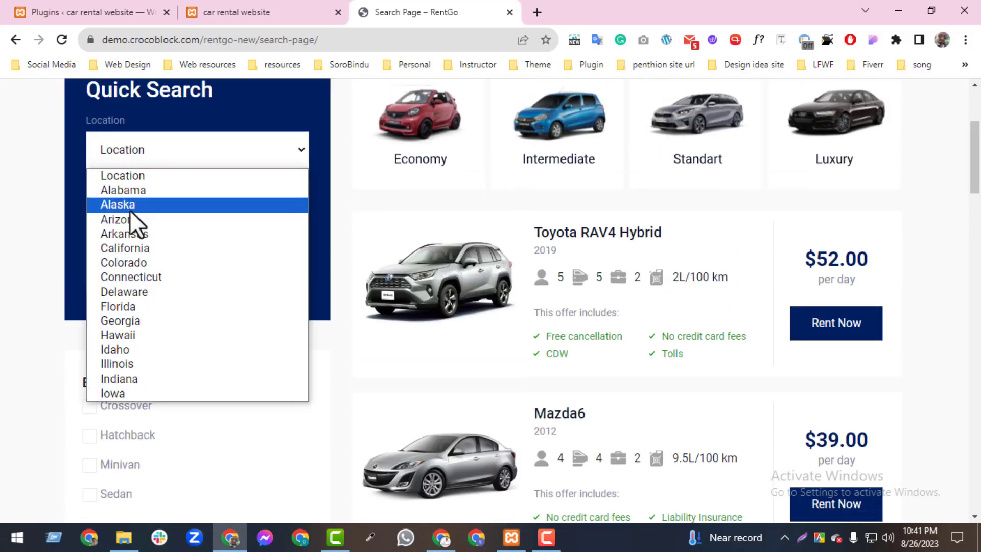
left_click(123, 225)
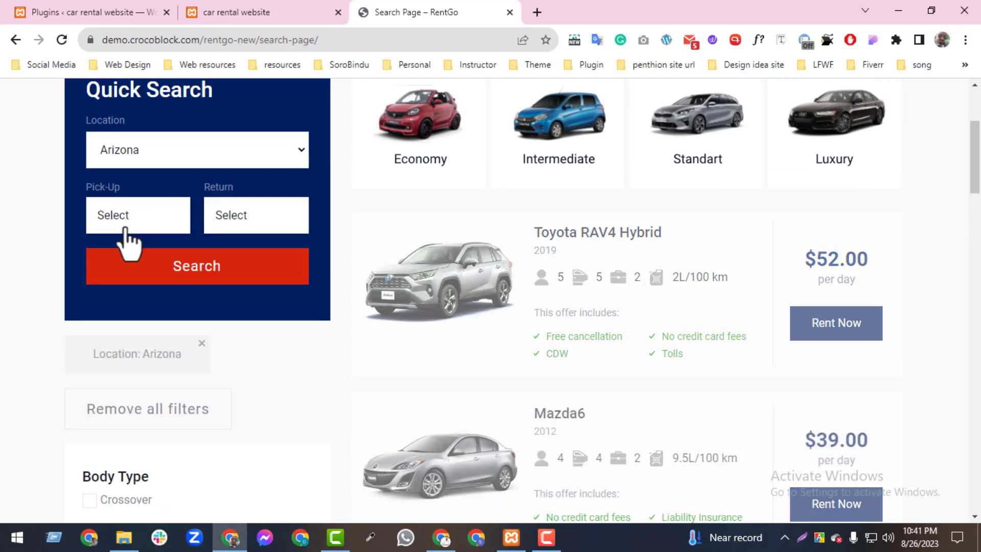
left_click(204, 367)
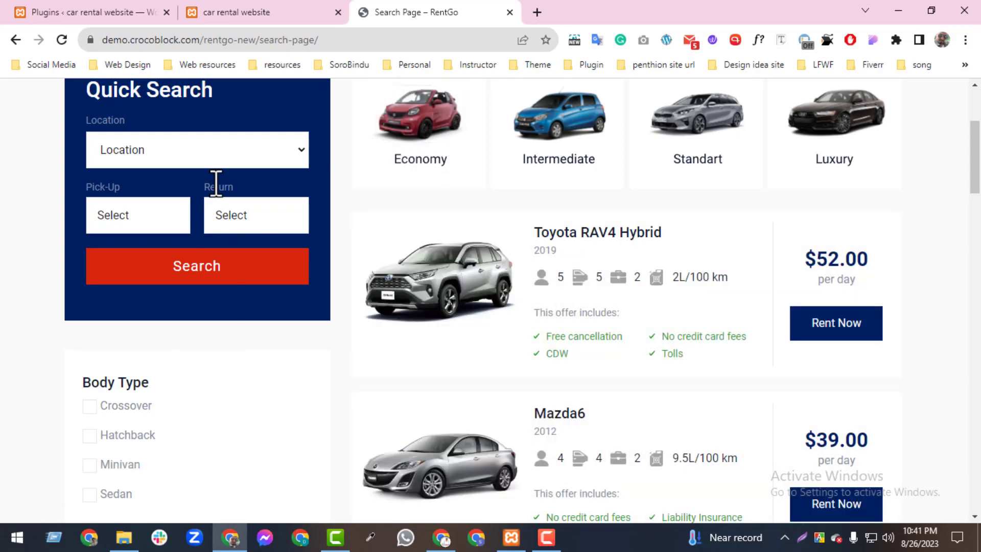
Open page 2 of the search results, and return to the RentGo home page.
left_click_drag(973, 169, 635, 475)
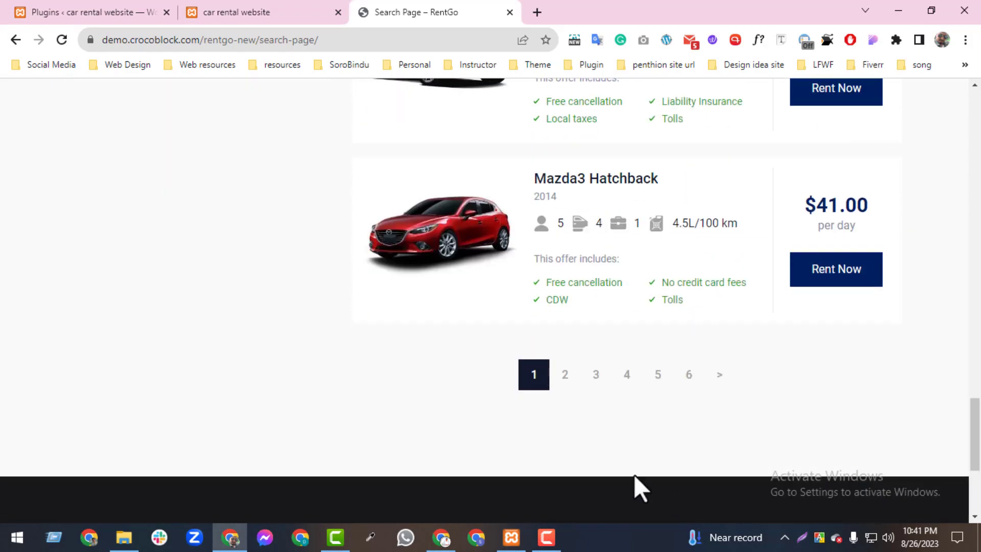
left_click(565, 378)
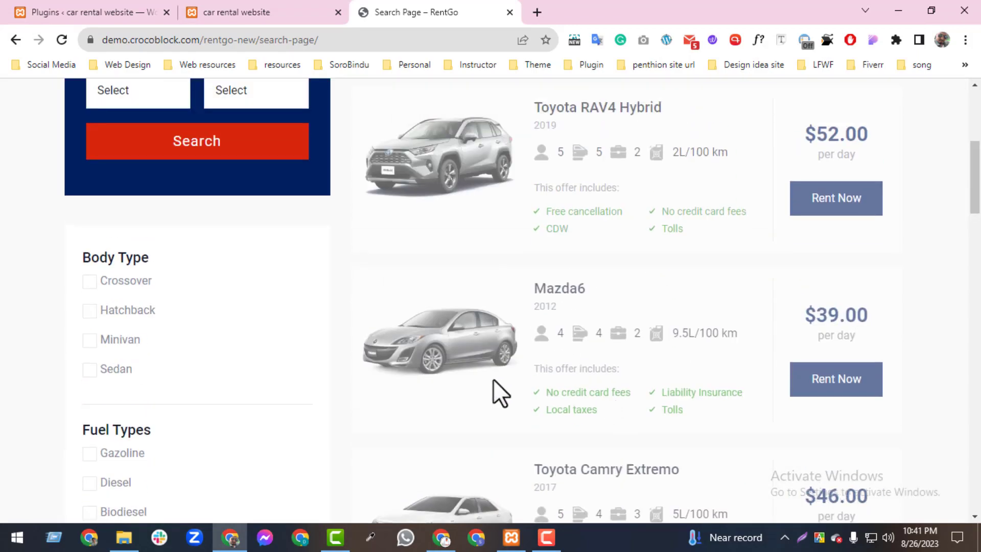
left_click(16, 40)
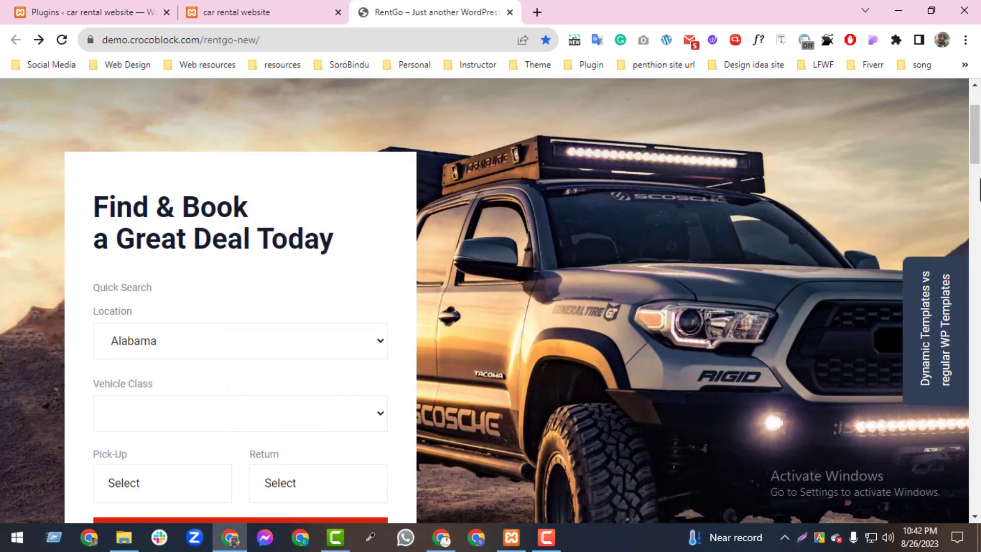
Examine the Economy cars in the home page's rental section and cycle through their carousel.
left_click_drag(974, 152, 967, 232)
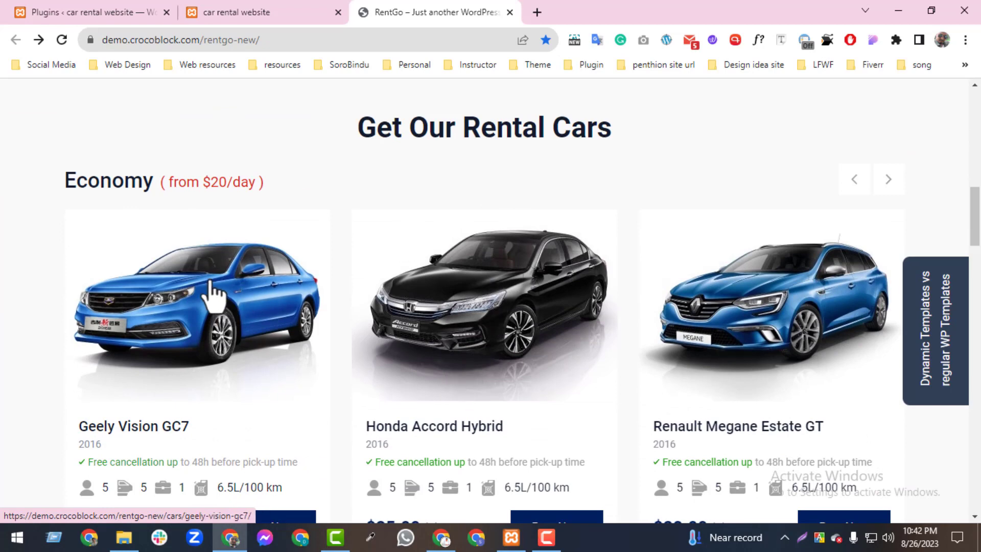
left_click_drag(46, 174, 174, 196)
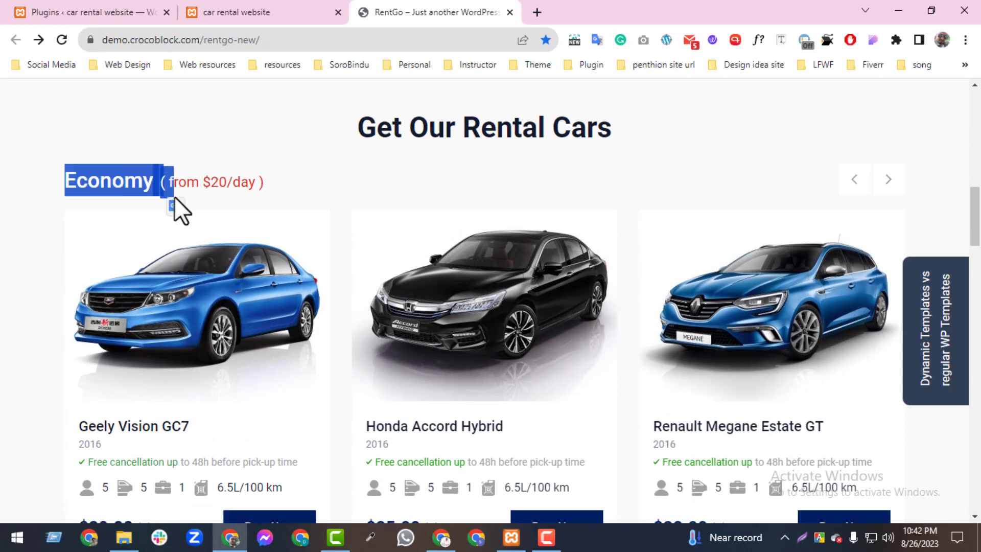
left_click_drag(976, 215, 976, 221)
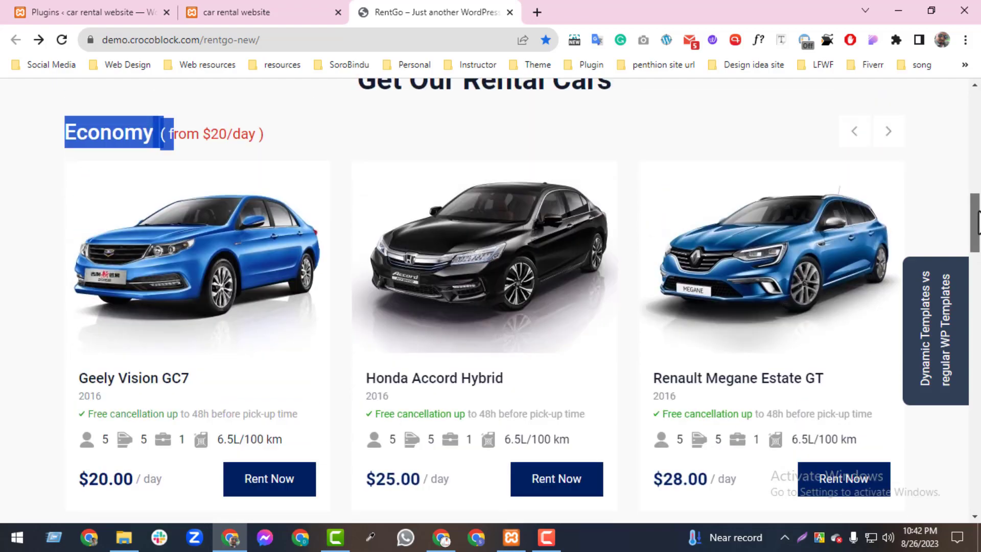
scroll(924, 228, "up", 2)
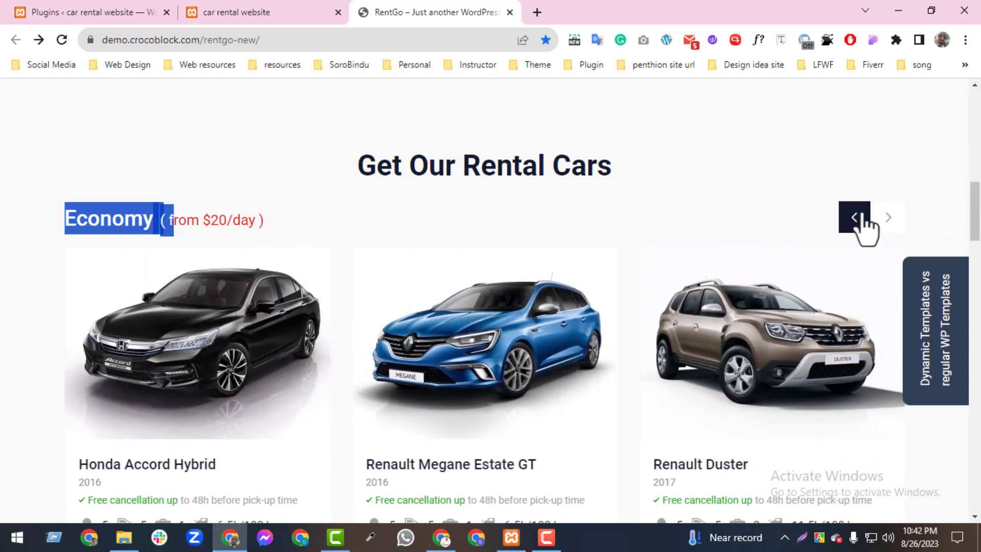
left_click(859, 219)
left_click_drag(970, 201, 976, 303)
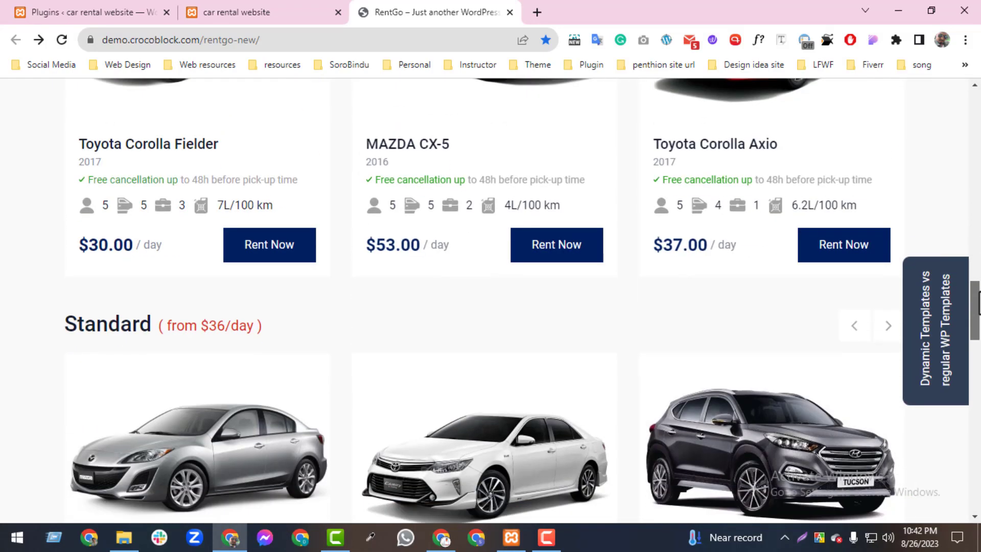
Examine the Standard and Luxury car sections, cycling each carousel forward and back.
left_click_drag(30, 337, 266, 332)
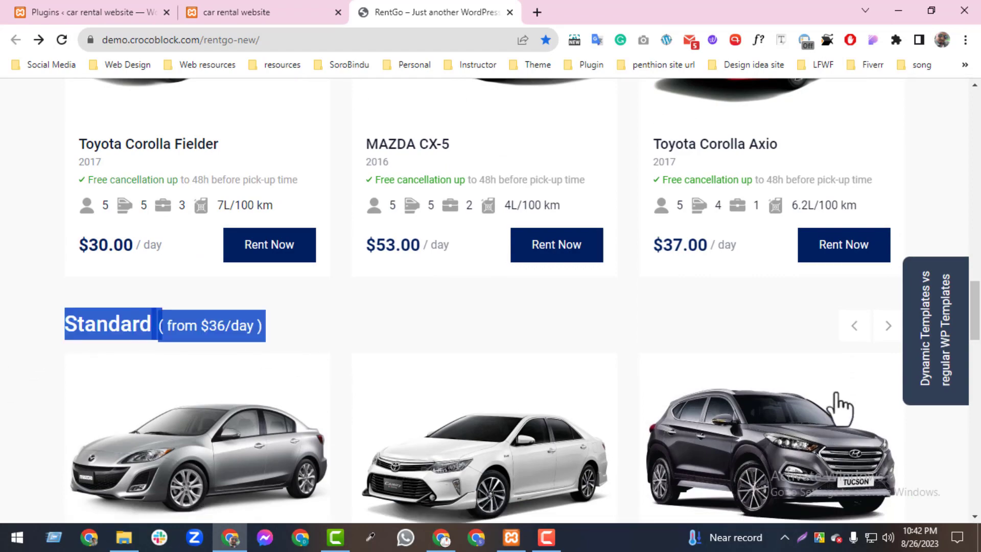
left_click(887, 325)
left_click(856, 333)
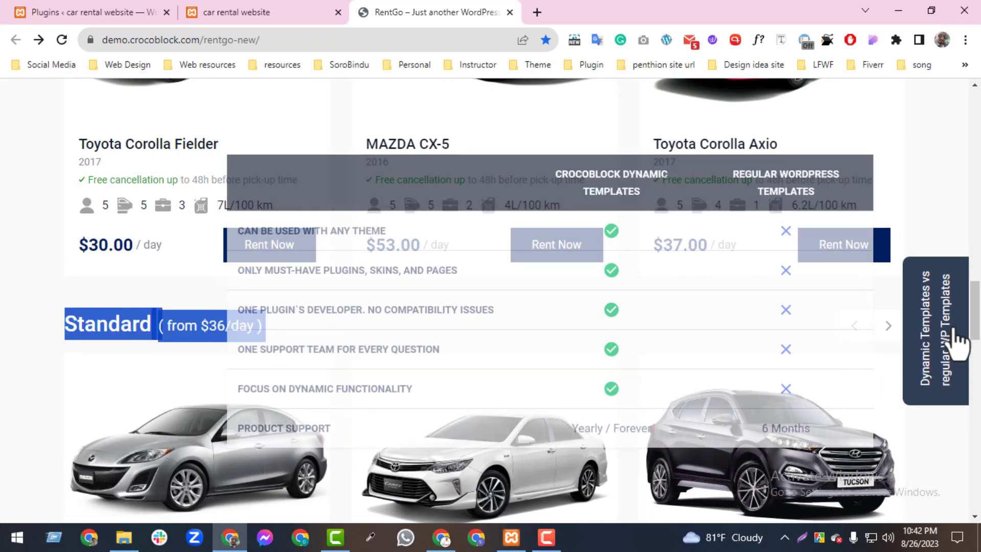
left_click_drag(975, 323, 978, 390)
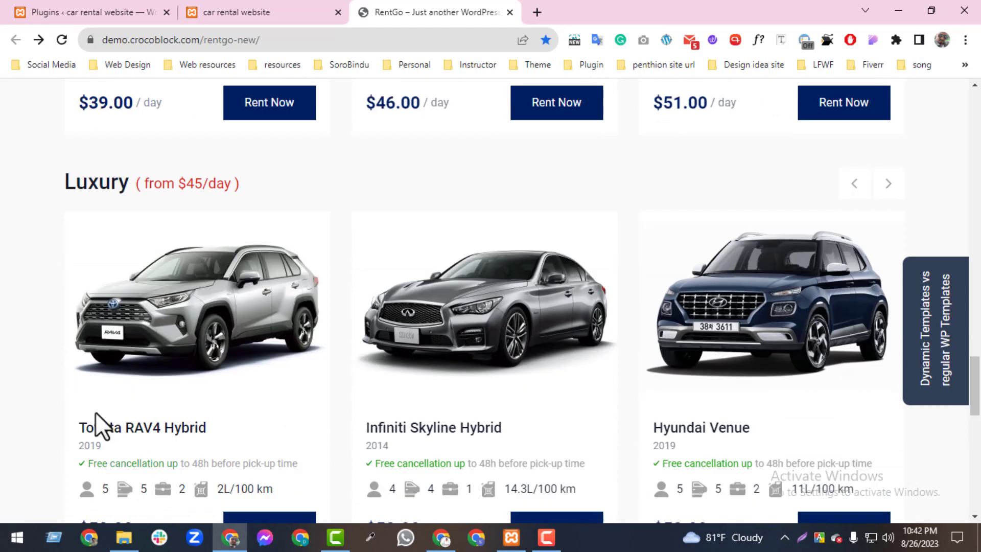
left_click(887, 189)
left_click(856, 196)
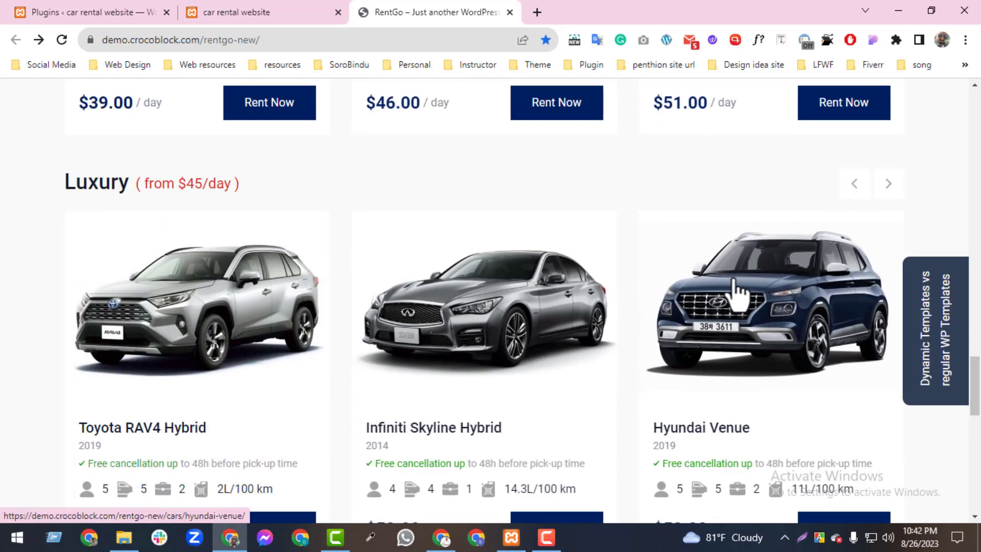
Review the Car Insurance, Assistance on the Road and Best Cost texts near the home page's footer.
left_click_drag(974, 386, 975, 450)
left_click_drag(39, 252, 725, 388)
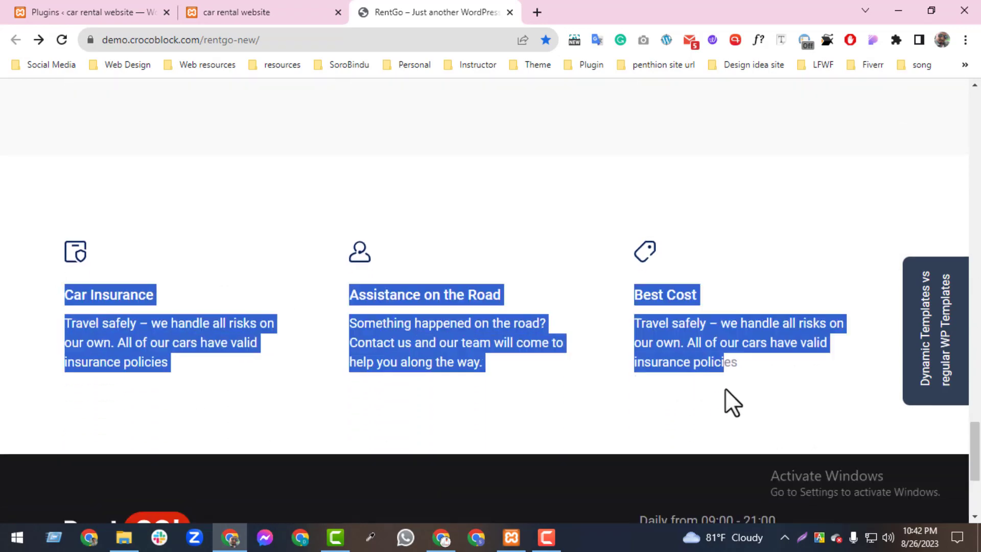
left_click(804, 238)
Open the Geely Vision GC7 car page and choose rental dates from 28.08.2023 to 31.08.2023.
left_click_drag(975, 449, 927, 202)
left_click(197, 406)
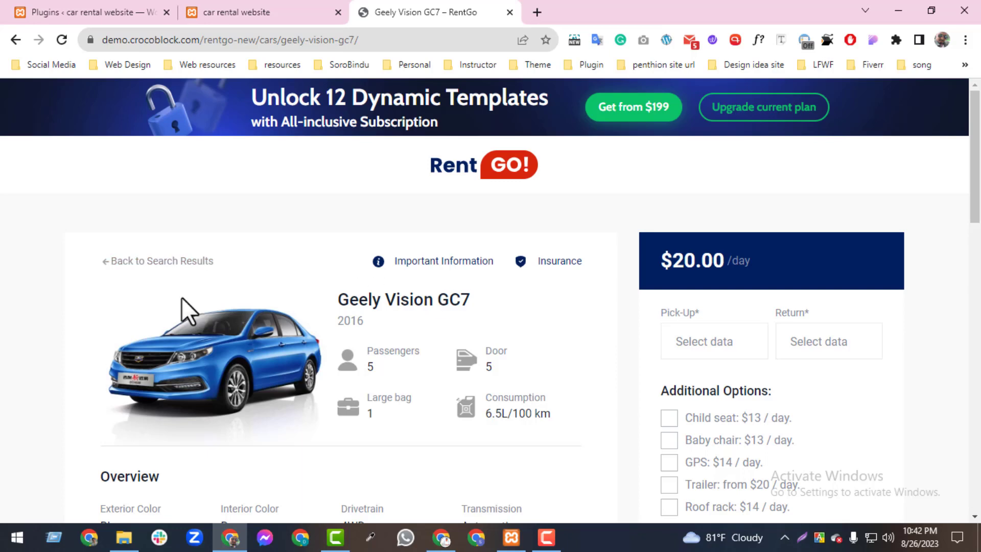
mouse_move(969, 251)
left_mouse_down()
mouse_move(973, 312)
mouse_move(975, 266)
left_mouse_up()
left_click(760, 246)
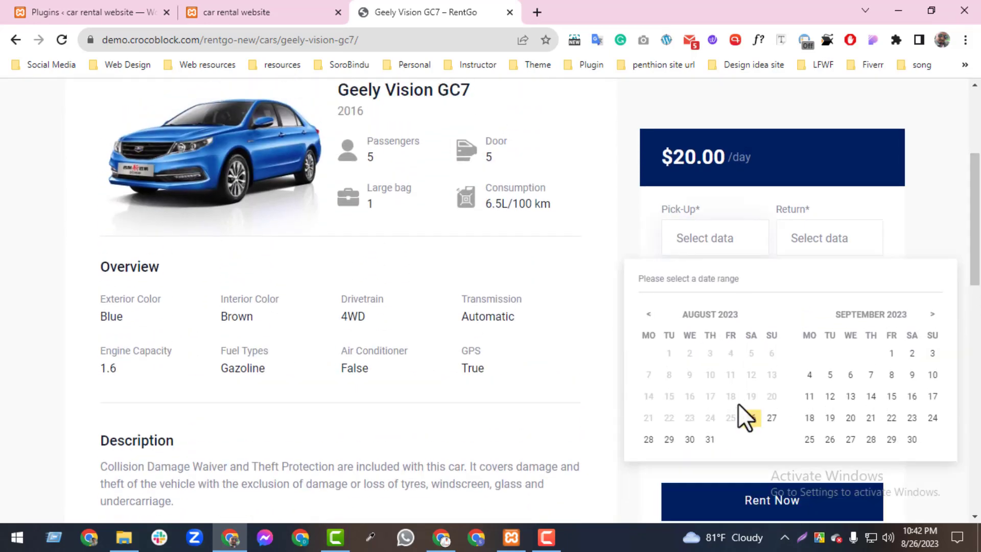
left_click(649, 441)
left_click(710, 444)
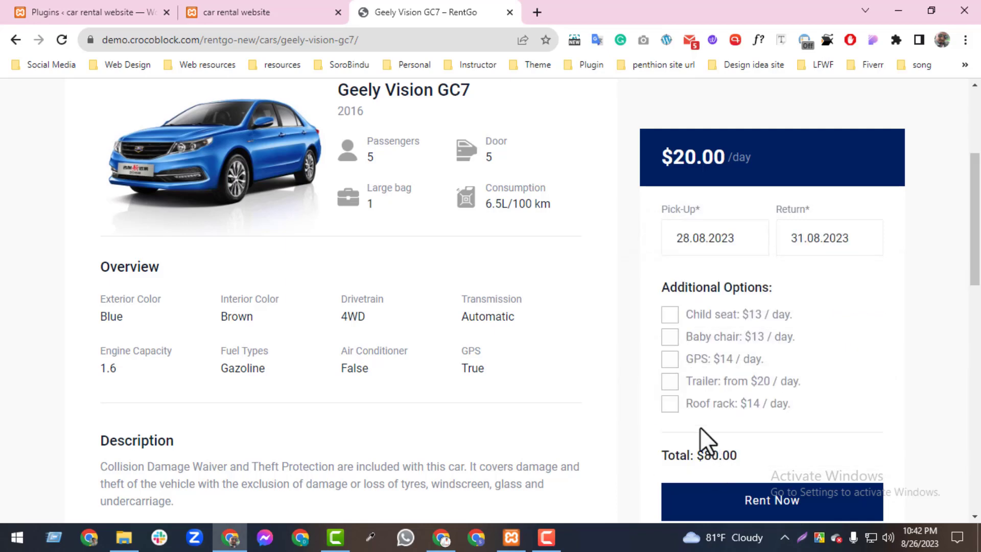
Compare the booking form's rental total with the car's daily rate.
left_click_drag(737, 455, 704, 456)
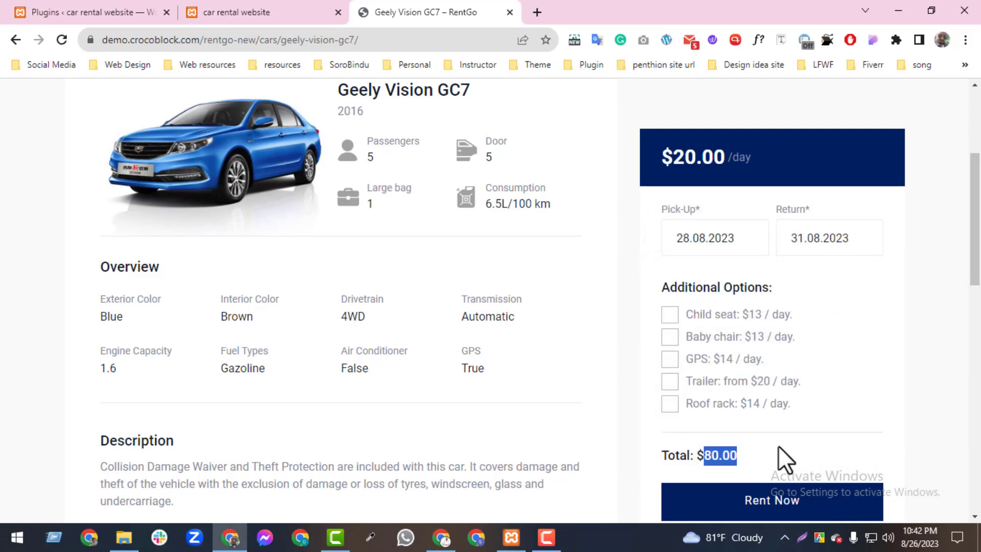
scroll(971, 271, "up", 3)
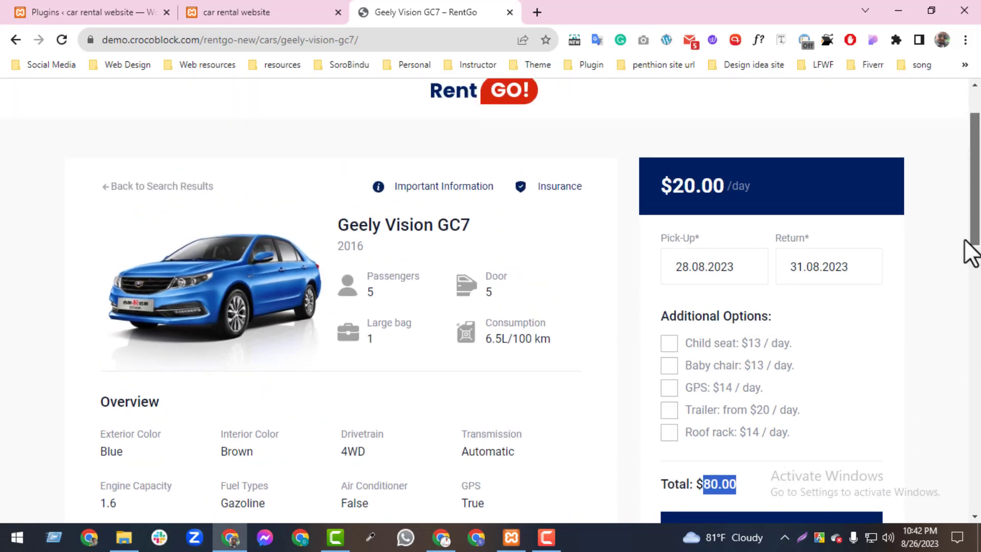
left_click_drag(683, 187, 731, 187)
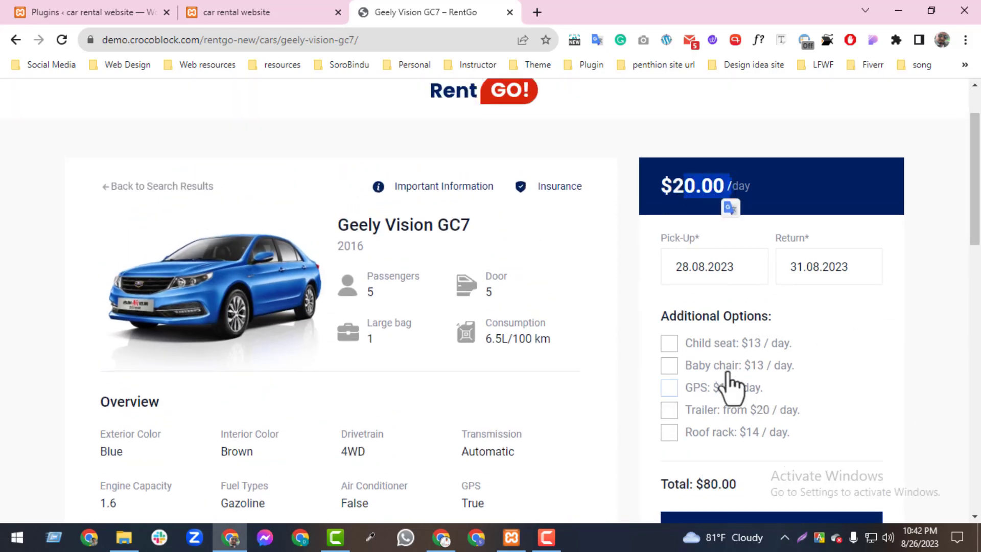
Add the Baby chair, Trailer and Roof rack options to the booking and check the updated total.
left_click(668, 372)
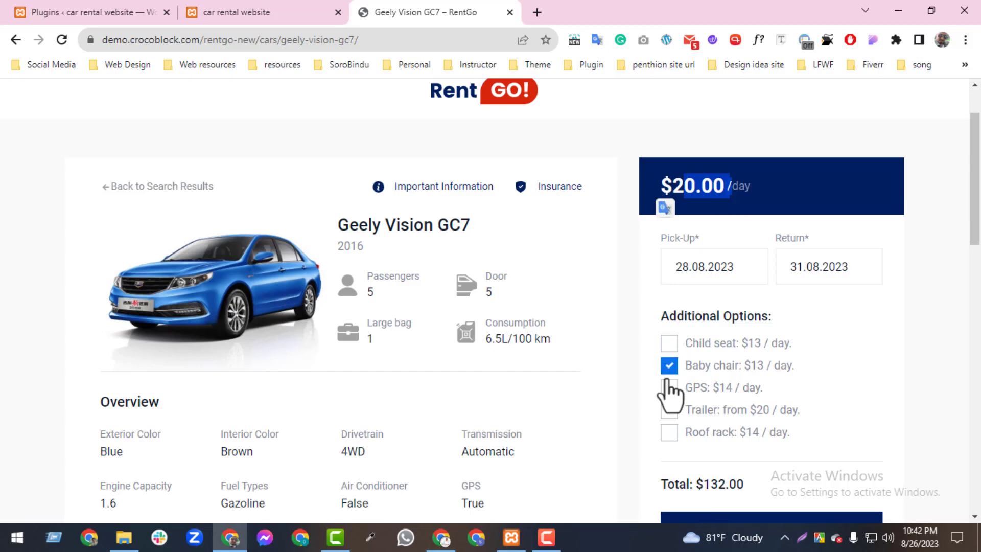
left_click(669, 410)
left_click(670, 432)
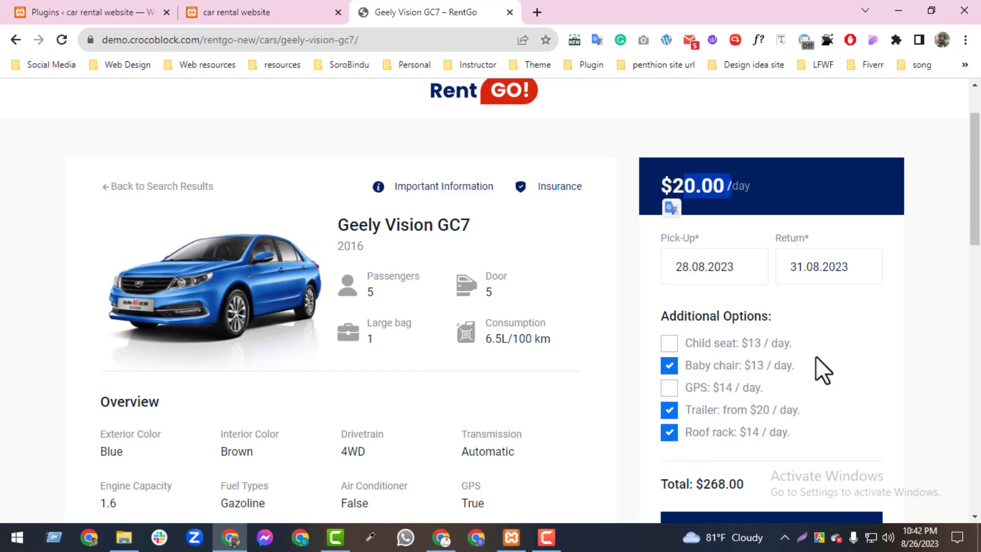
scroll(970, 237, "down", 2)
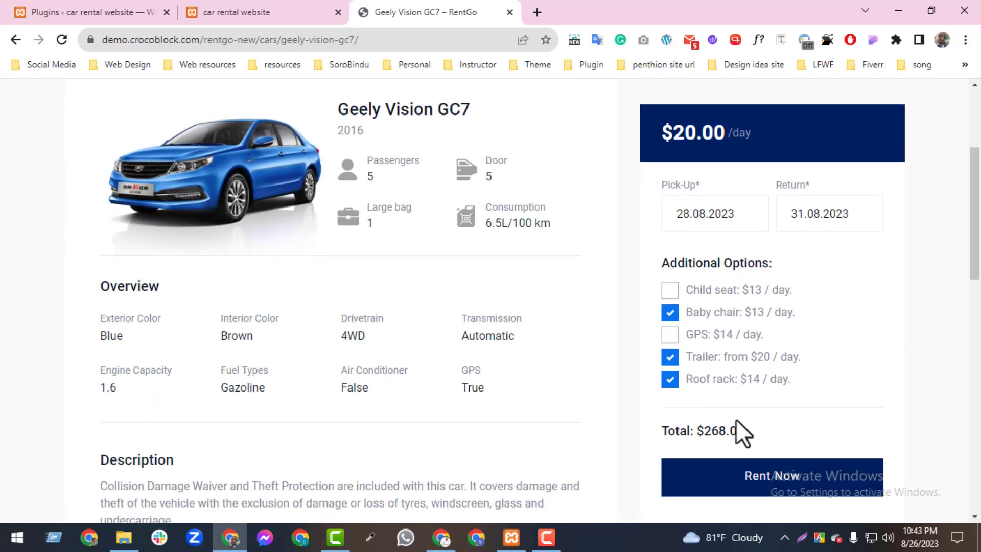
left_click_drag(744, 434, 696, 429)
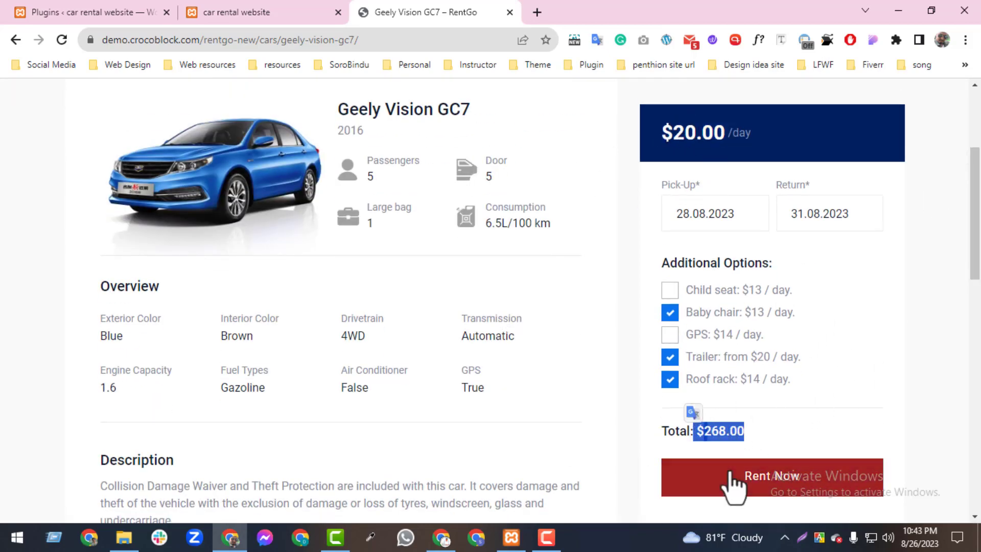
left_click(812, 426)
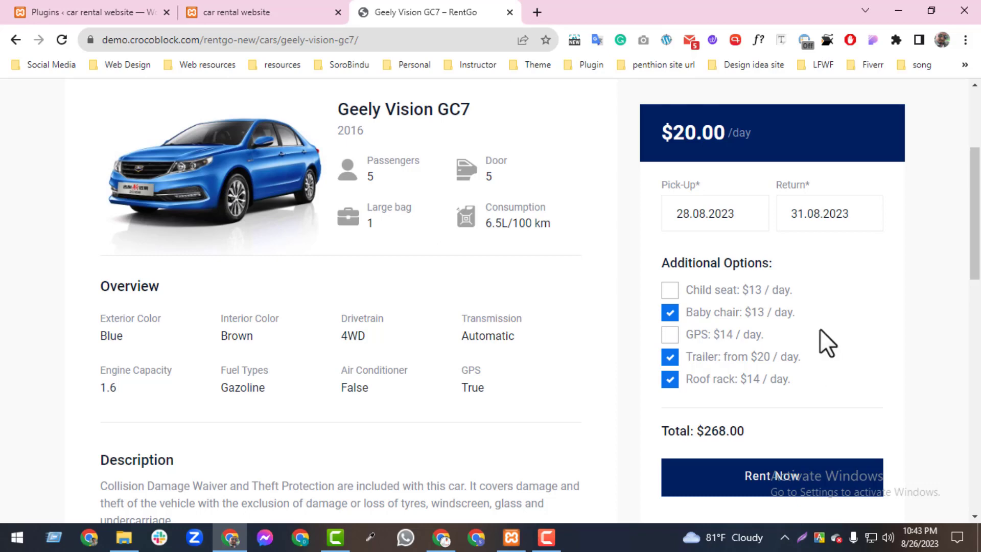
Return from the car page to the RentGo home page and review its search form and rental cars section.
left_click_drag(975, 209, 953, 152)
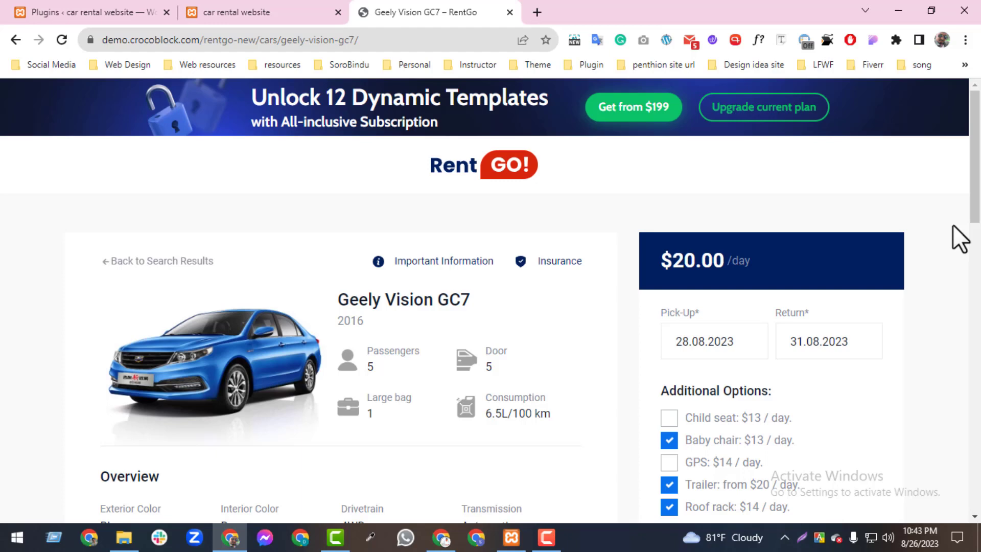
left_click(245, 11)
left_click(443, 13)
left_click(16, 40)
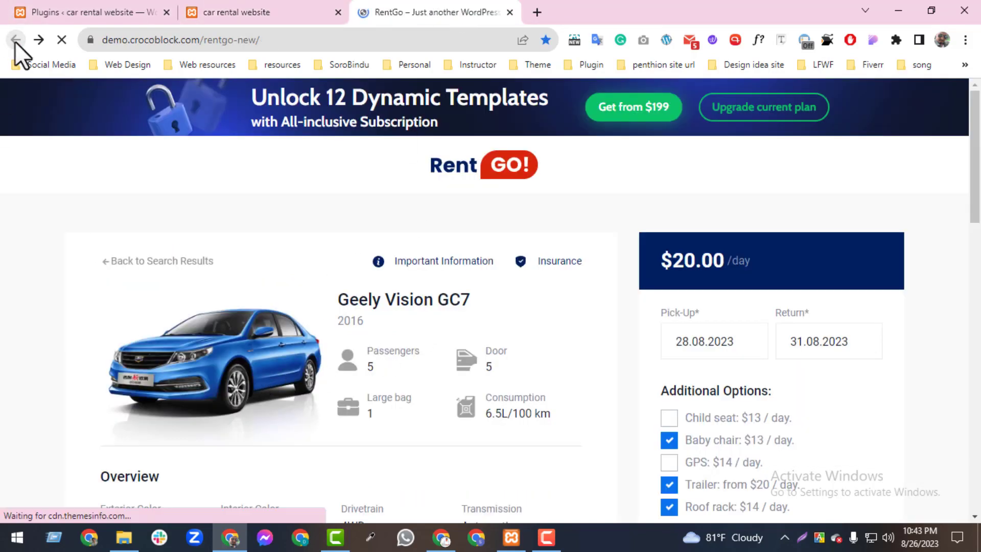
scroll(978, 223, "down", 8)
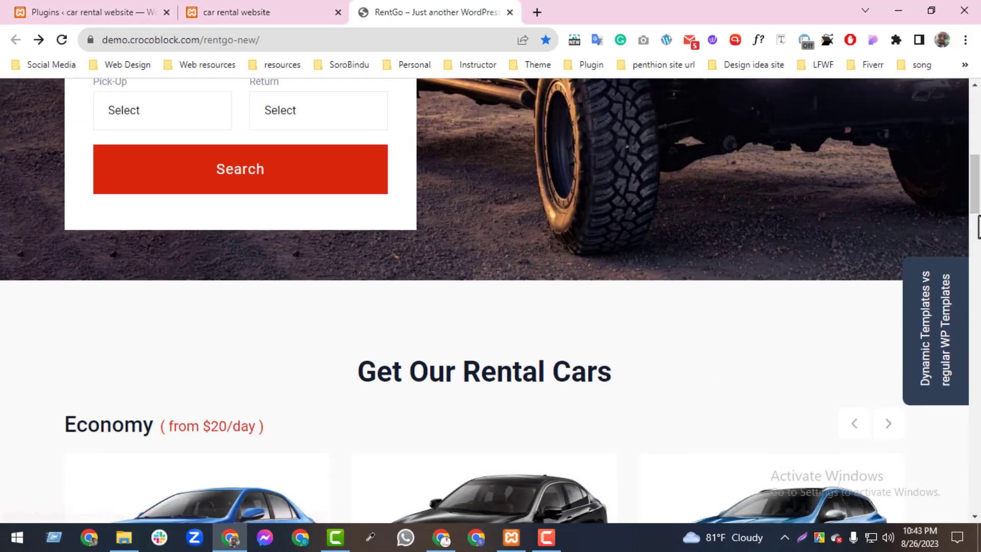
scroll(978, 222, "up", 7)
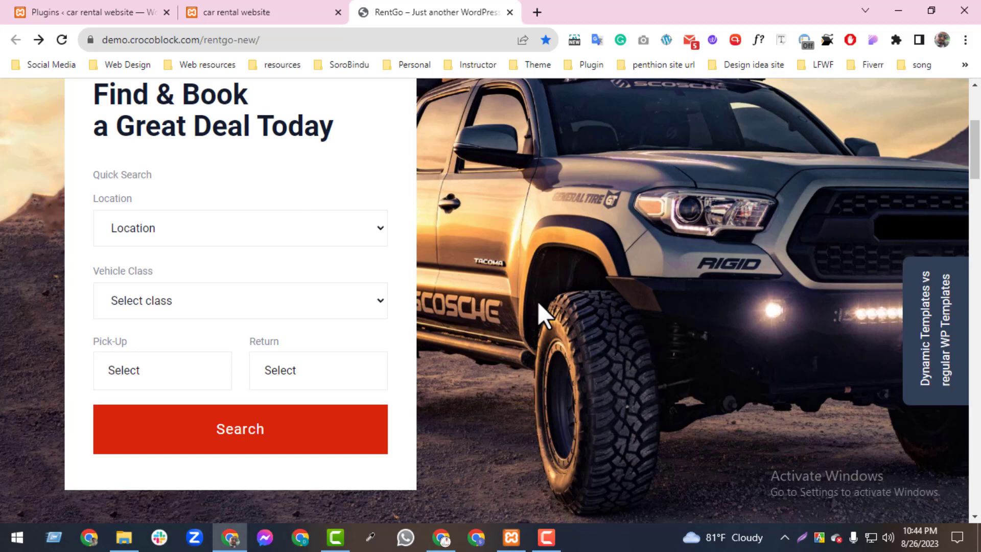
Place the WordPress Plugins tab after the RentGo tab, close the car rental website tab, and show the Plugins page.
left_click(267, 11)
left_click_drag(129, 10, 383, 17)
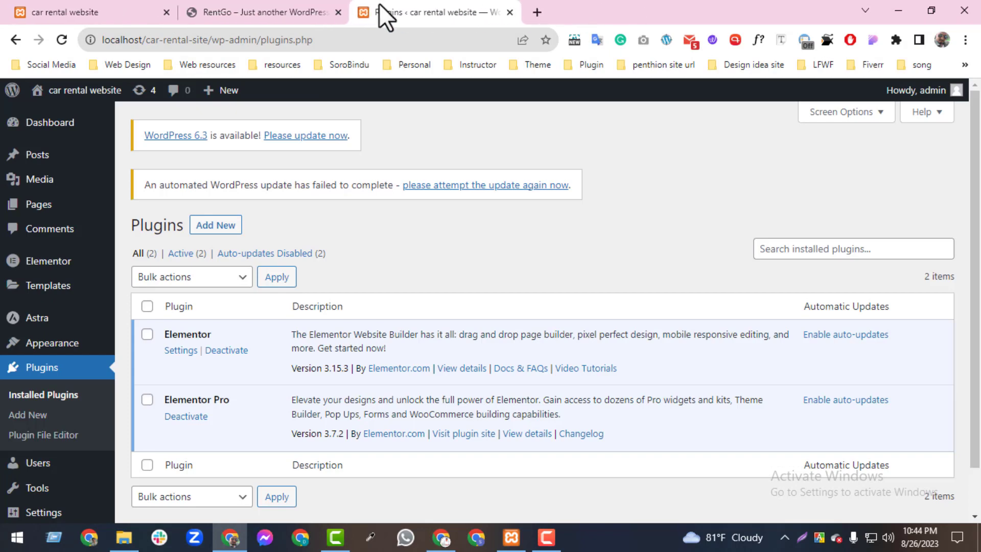
left_click(297, 12)
left_click(166, 12)
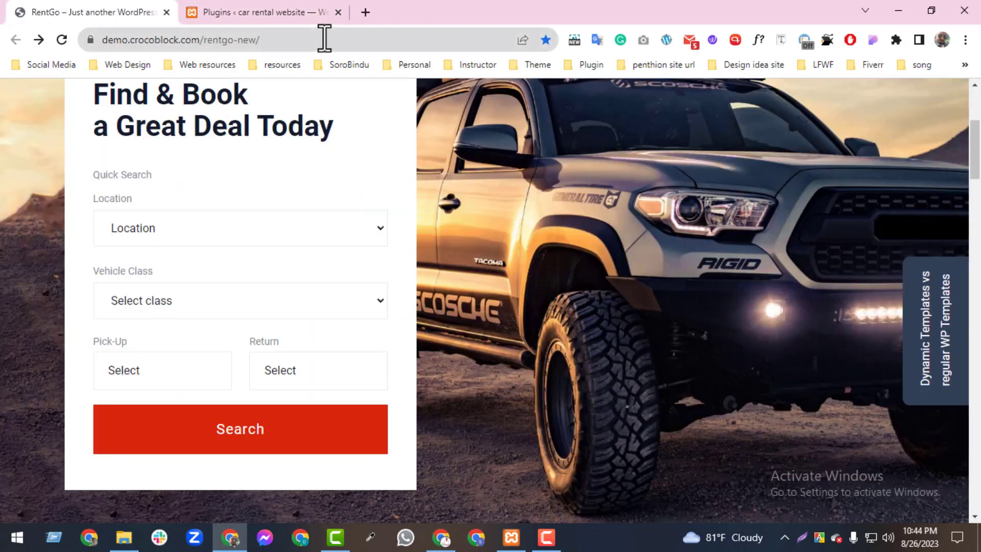
left_click(312, 12)
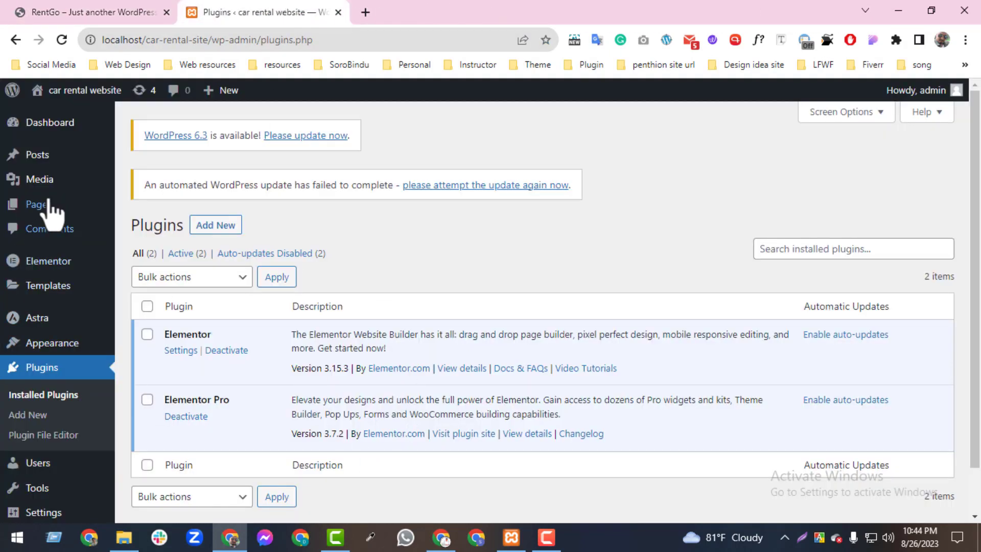
Review the installed Elementor and Elementor Pro plugins.
left_click_drag(156, 335, 219, 343)
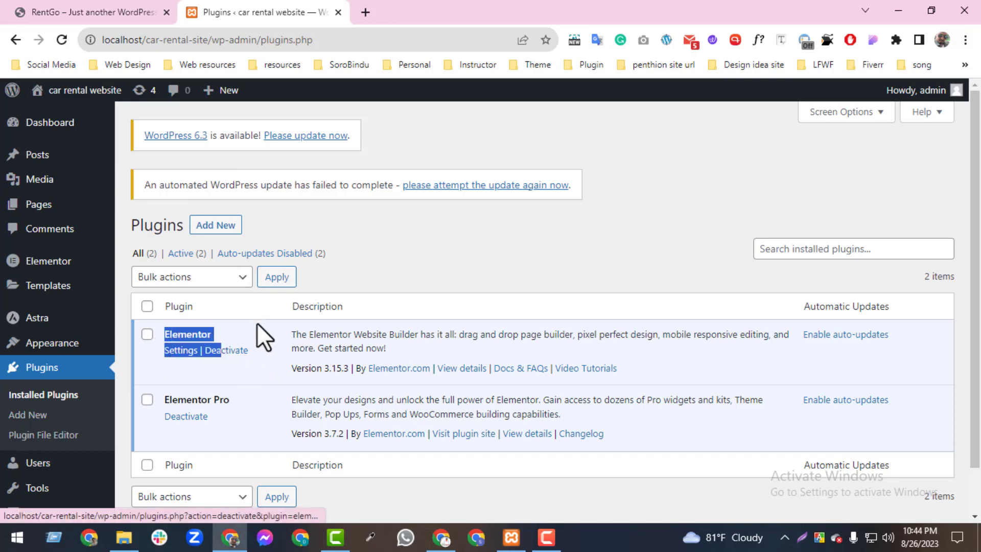
left_click(253, 306)
left_click_drag(183, 398, 274, 393)
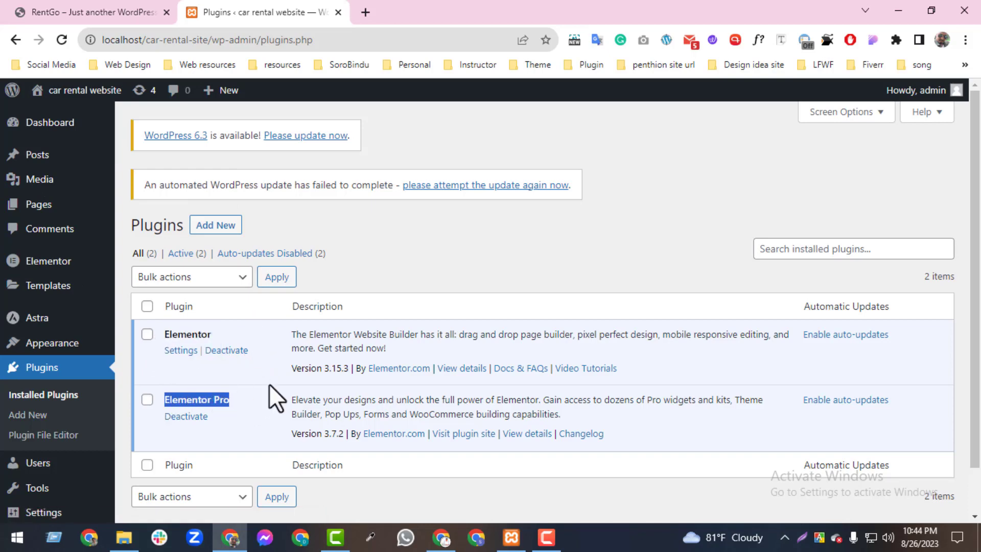
left_click(453, 229)
Look over the whole RentGo home page from its header down to the footer and back.
left_click(99, 16)
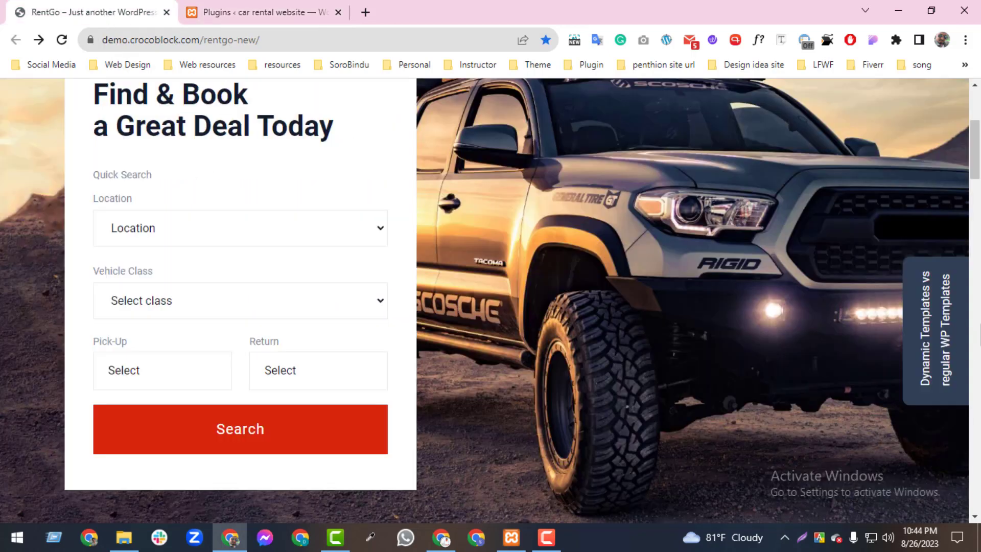
scroll(792, 243, "up", 5)
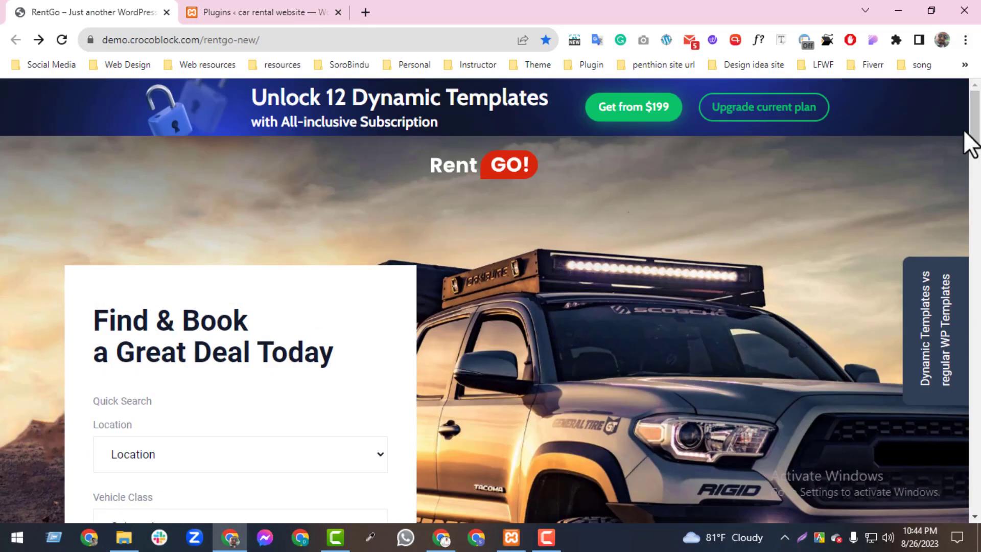
left_click_drag(973, 136, 942, 486)
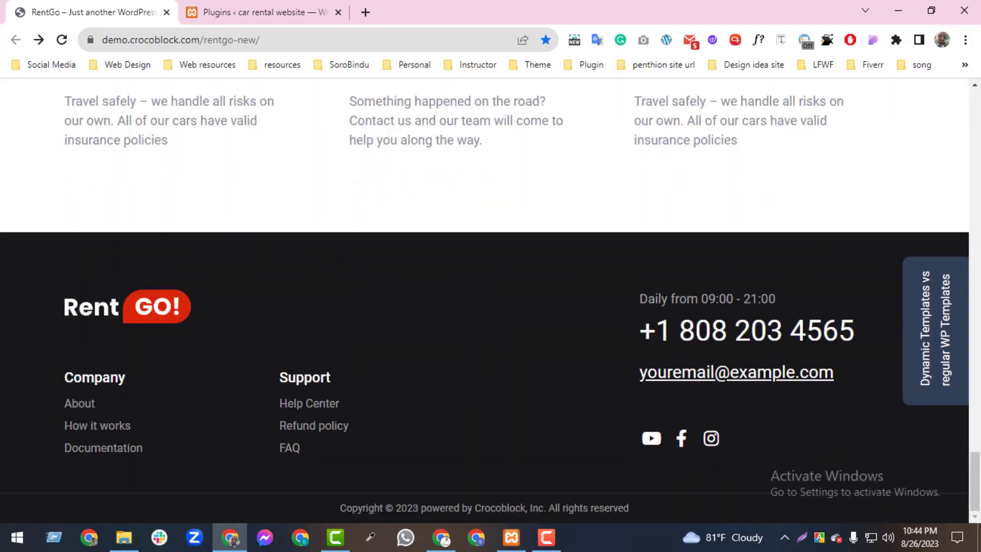
left_click_drag(974, 480, 954, 118)
Add a new WordPress page in its own tab, title it "home", and hide the title on the page.
left_click(300, 6)
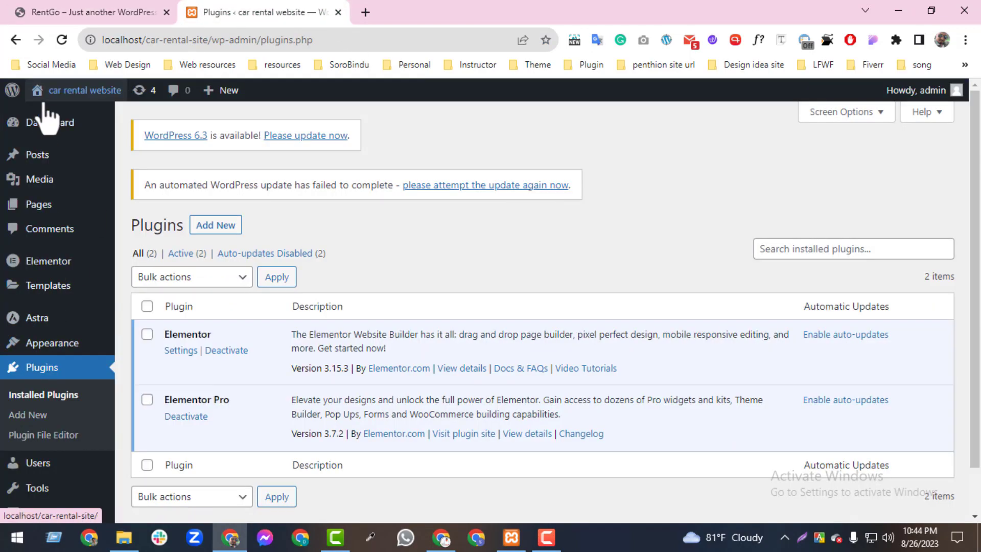
middle_click(146, 225)
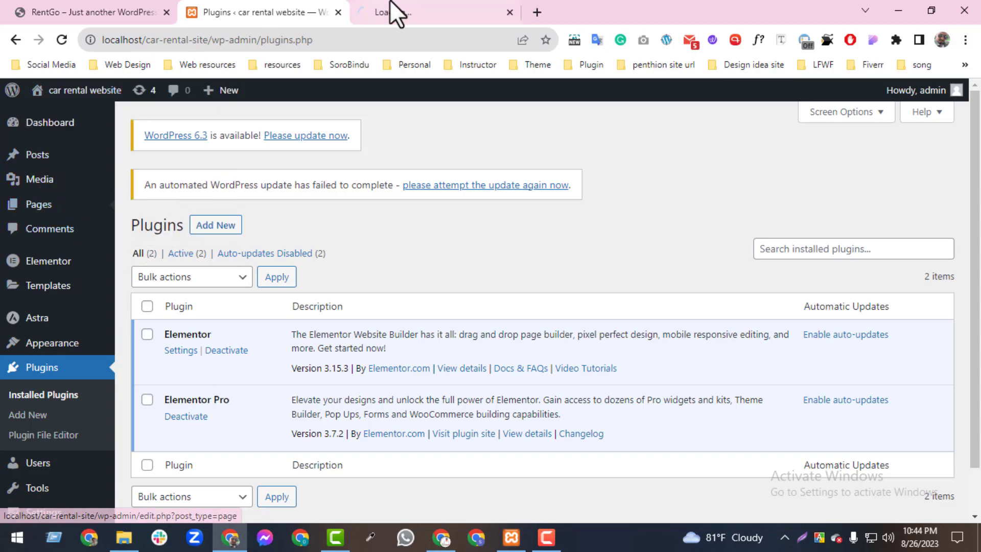
left_click(396, 12)
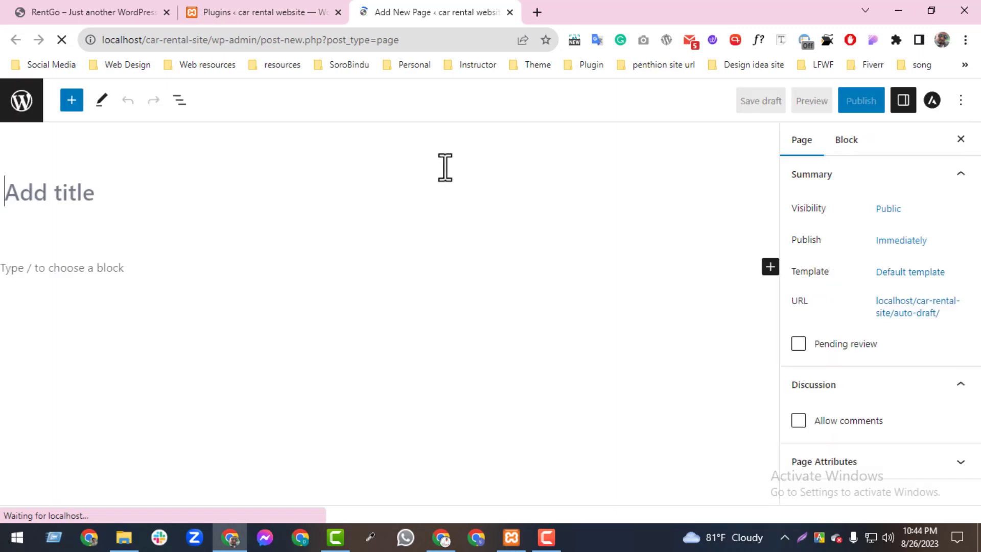
type("home")
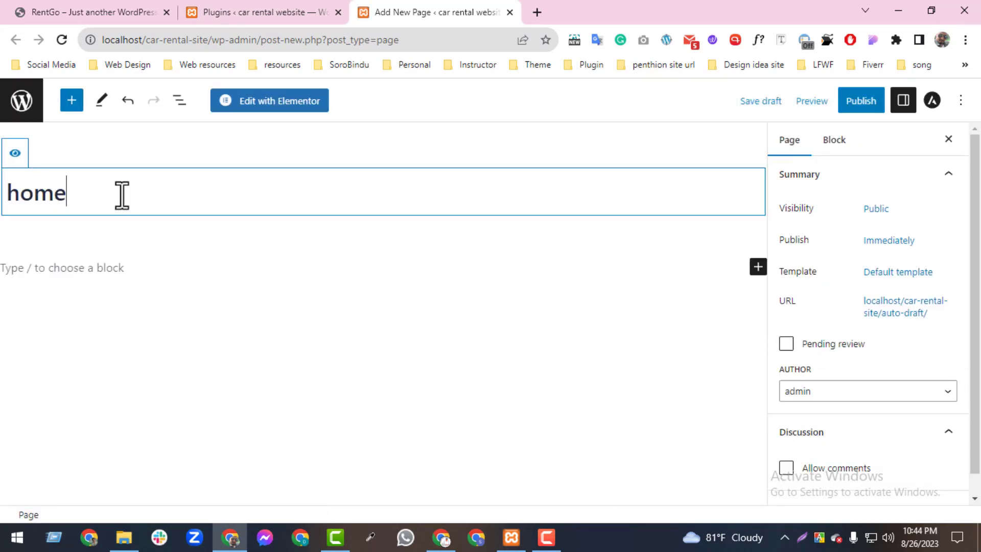
left_click(16, 153)
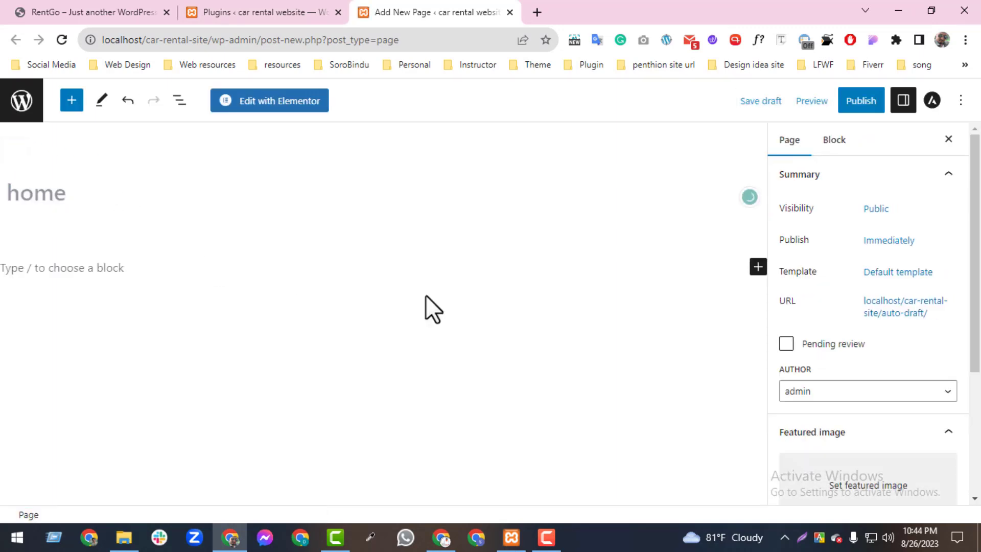
Turn on Disable Header for the home page under Disable Elements in the Astra settings.
left_click_drag(975, 219, 975, 340)
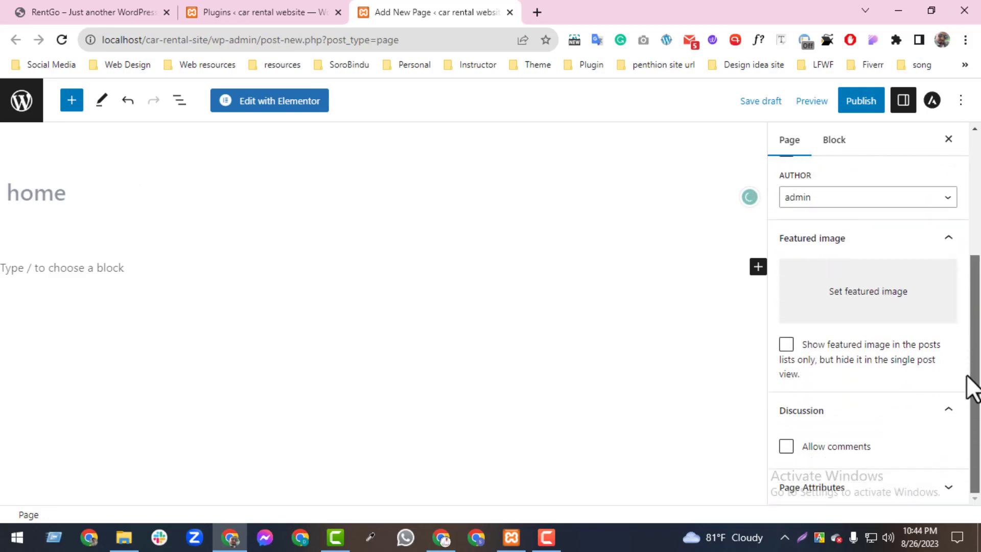
left_click(932, 100)
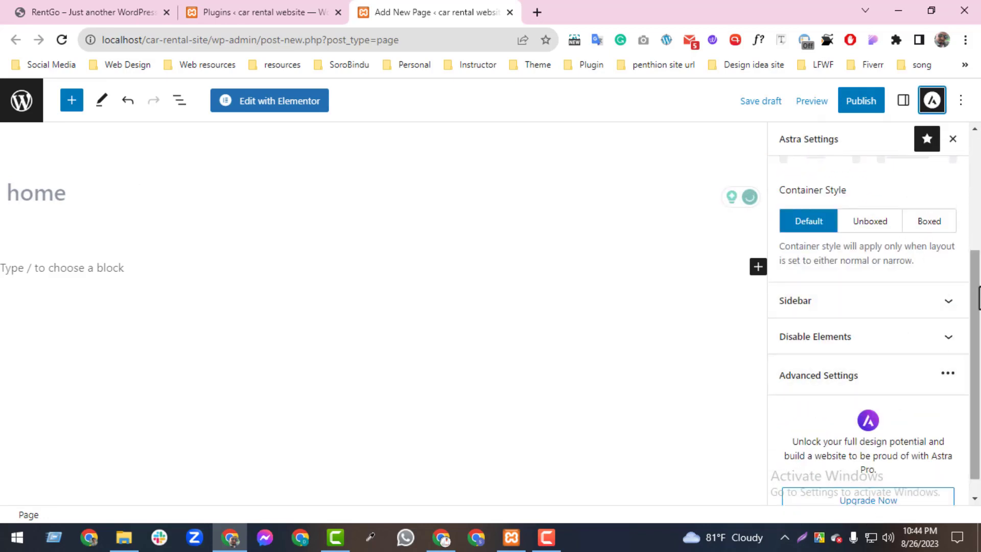
scroll(974, 331, "down", 1)
left_click_drag(975, 331, 962, 144)
scroll(957, 263, "down", 4)
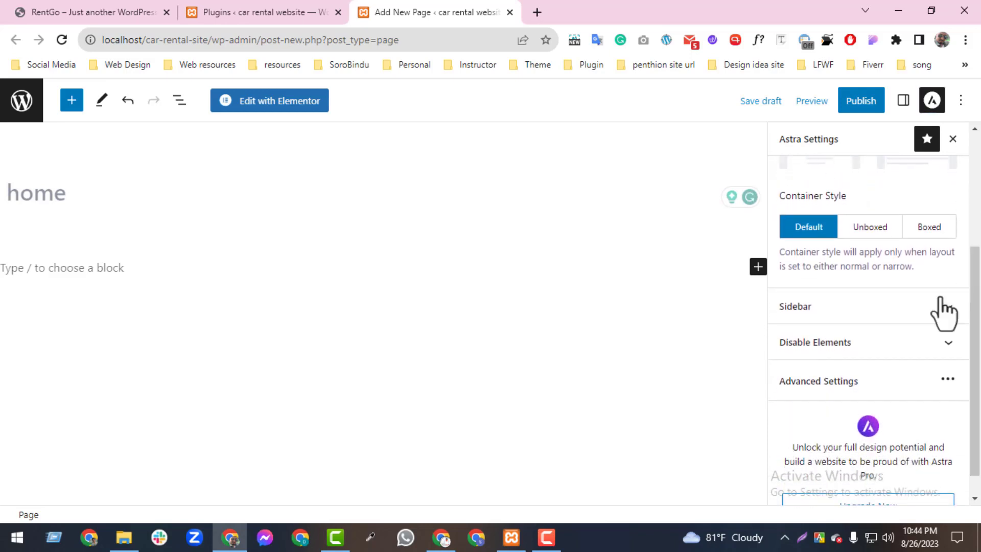
left_click(834, 348)
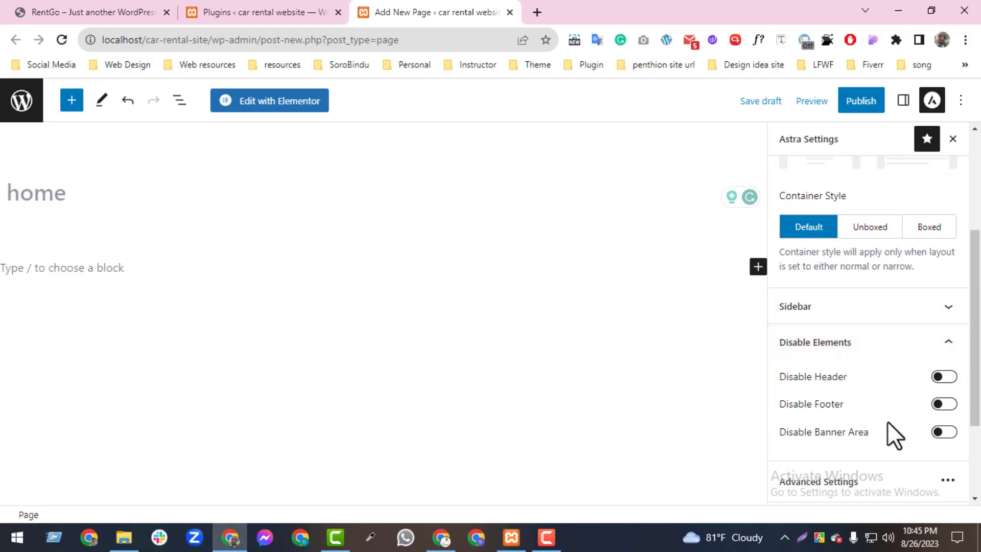
left_click(944, 376)
Move the RentGo tab beside the new page's tab, examine the demo's logo header, and return to the page editor.
left_click(41, 10)
left_click_drag(41, 11, 232, 15)
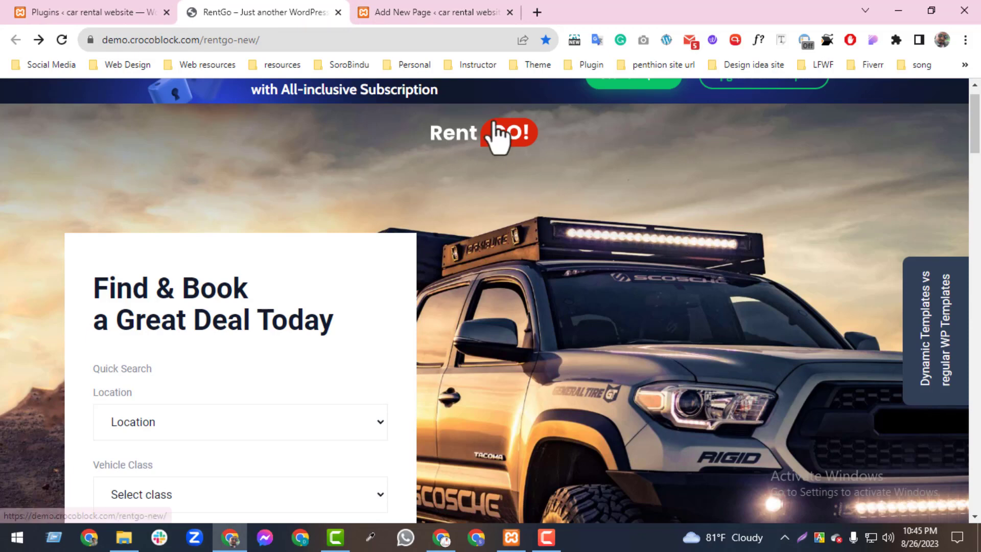
left_click_drag(495, 125, 470, 197)
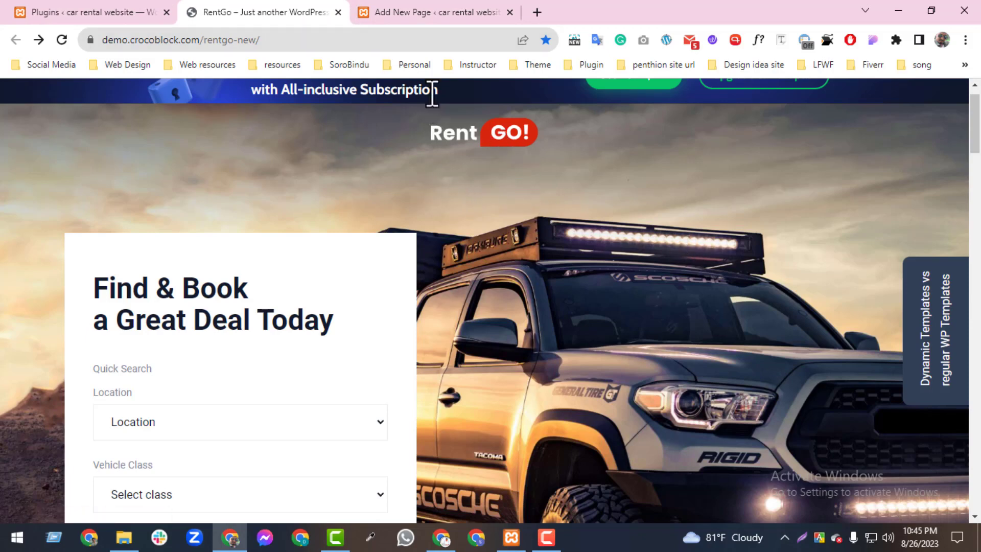
left_click(433, 15)
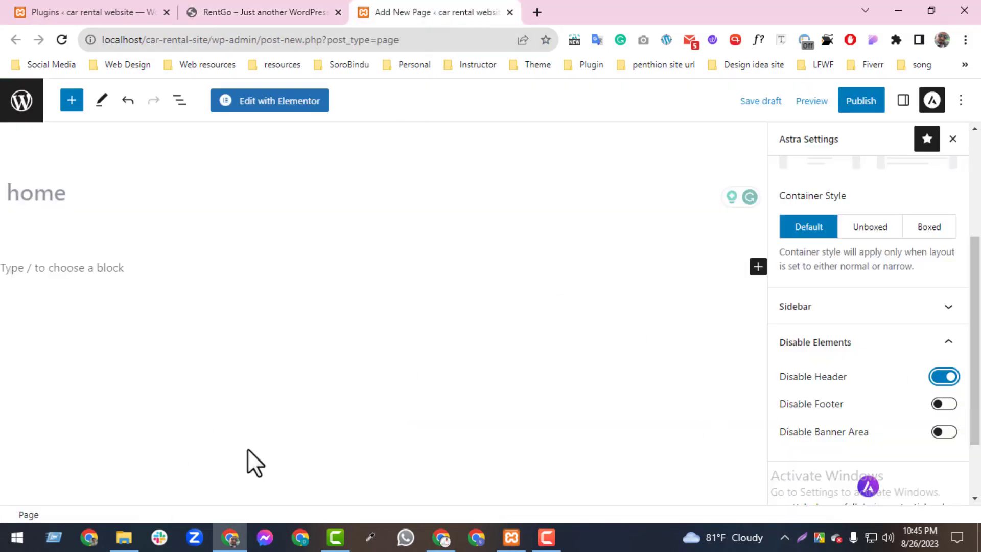
Publish the home page and open it for editing with Elementor.
left_click(849, 104)
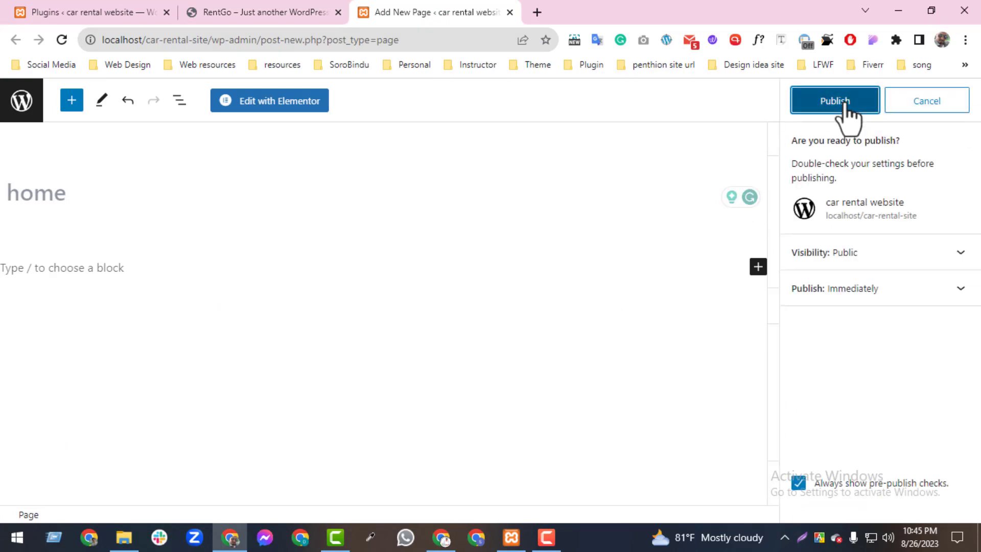
left_click(842, 106)
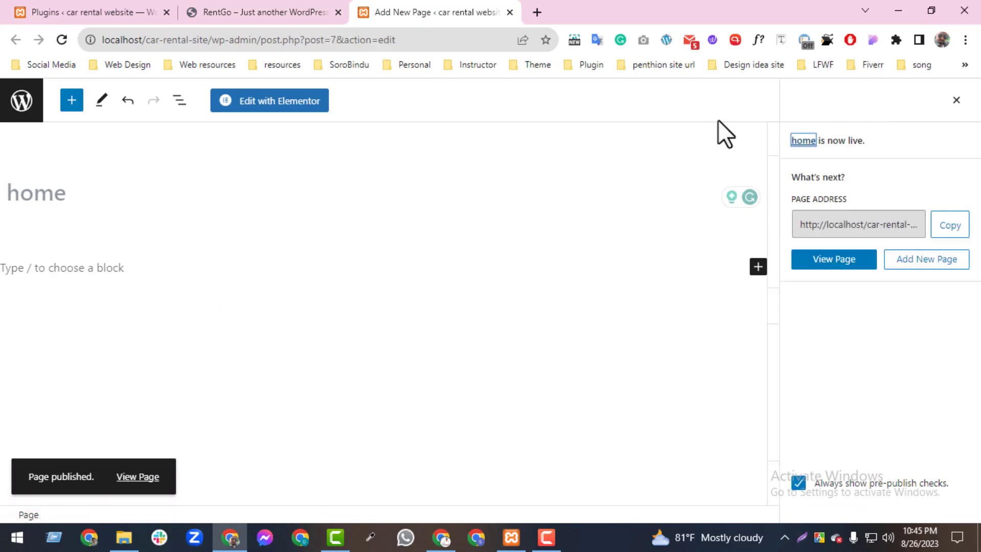
left_click(317, 109)
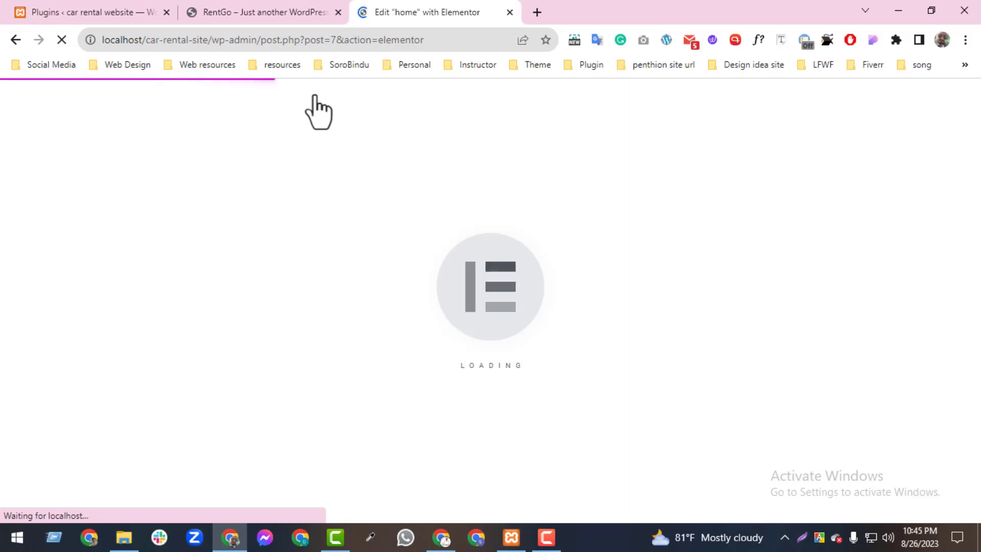
Export all image assets from the RentGo demo page with the CSS Peeper extension.
left_click(316, 13)
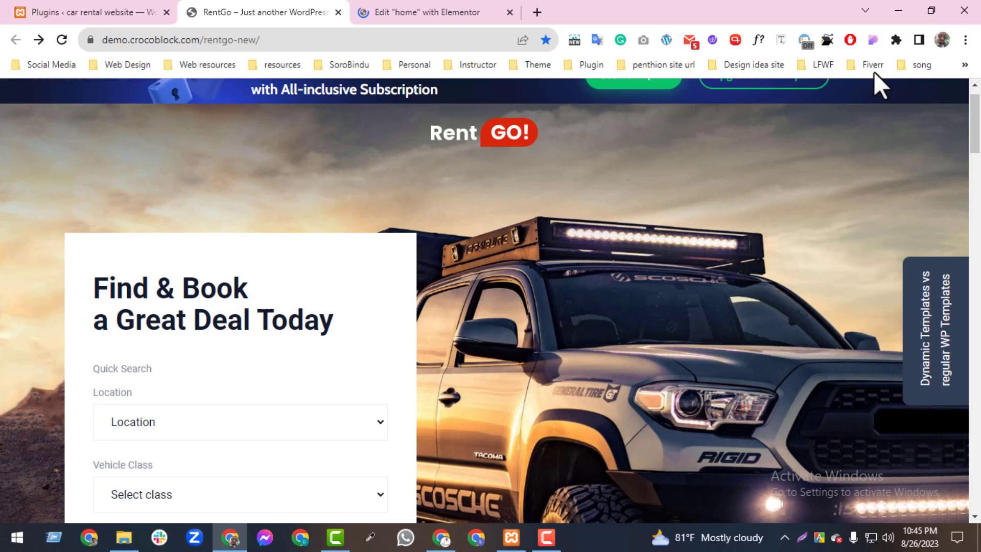
left_click(871, 46)
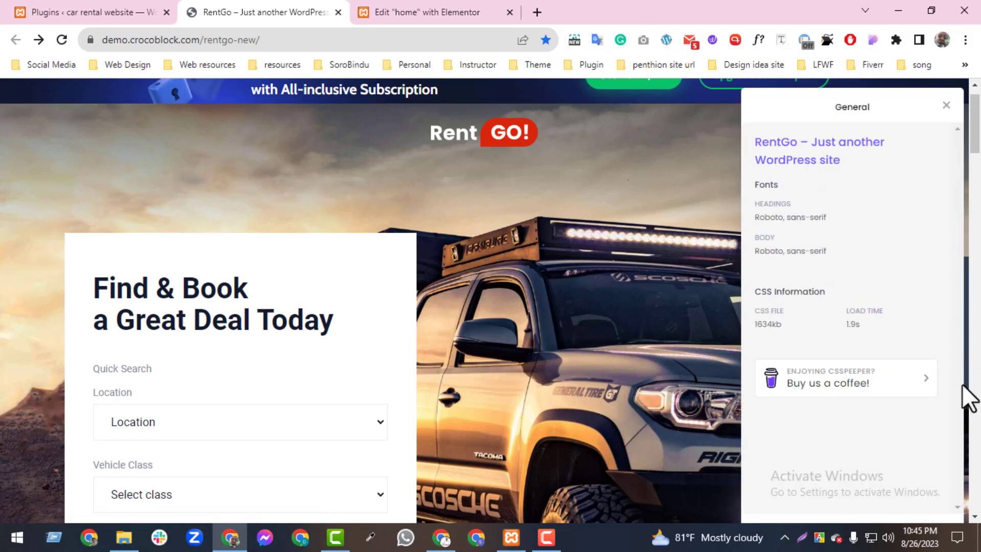
left_click(923, 518)
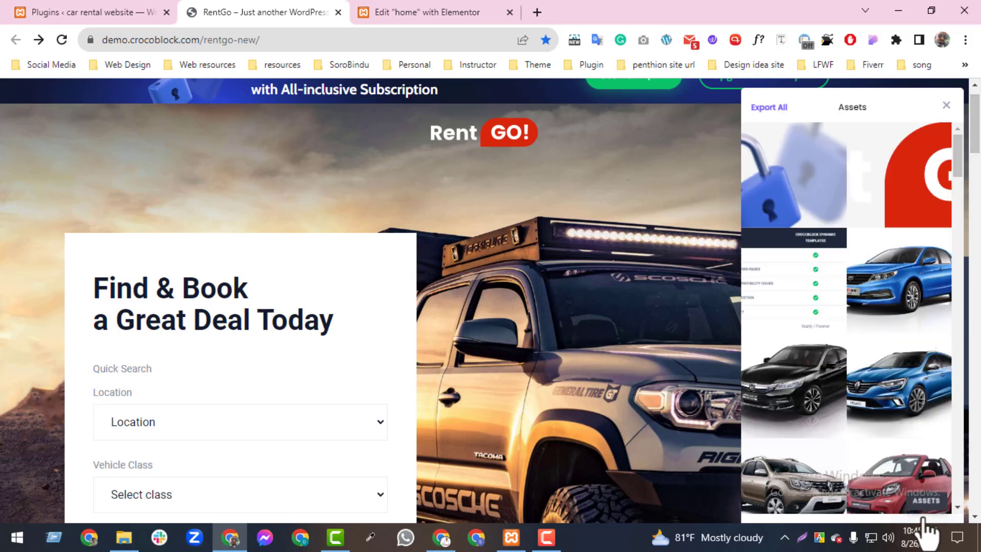
left_click(769, 108)
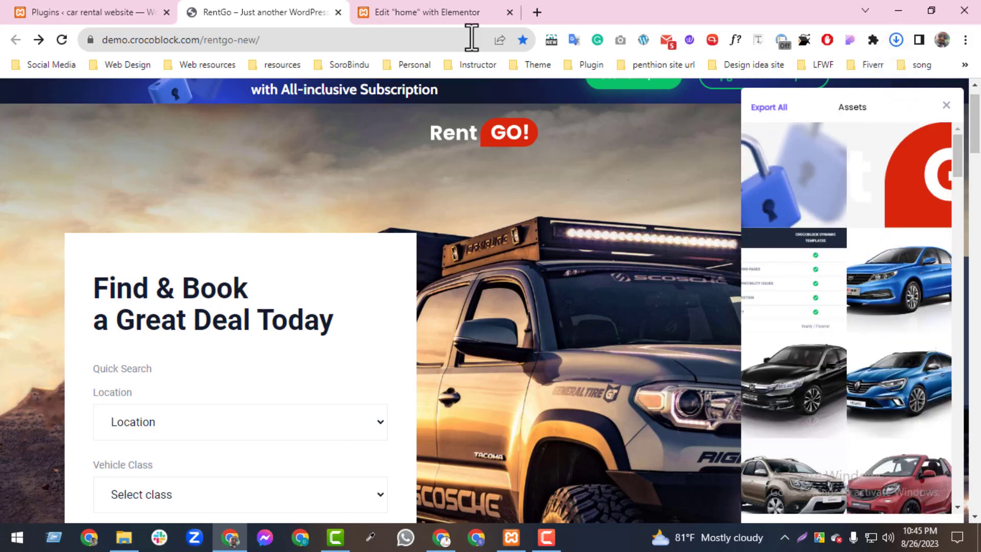
Return to the Elementor editor of the home page, dismiss both What's New announcements, and restore the browser zoom to 100%.
left_click(443, 11)
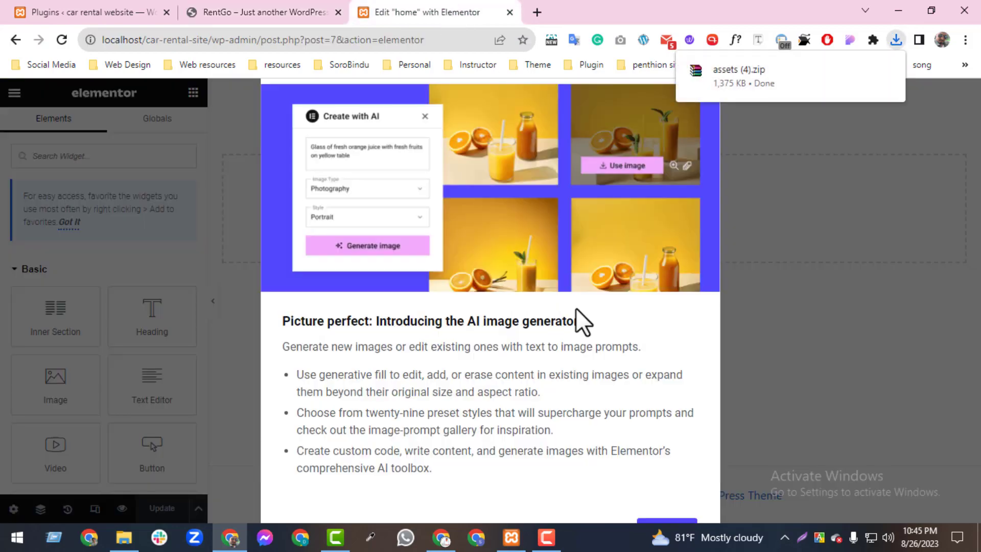
key("ctrl+minus")
key("ctrl+minus")
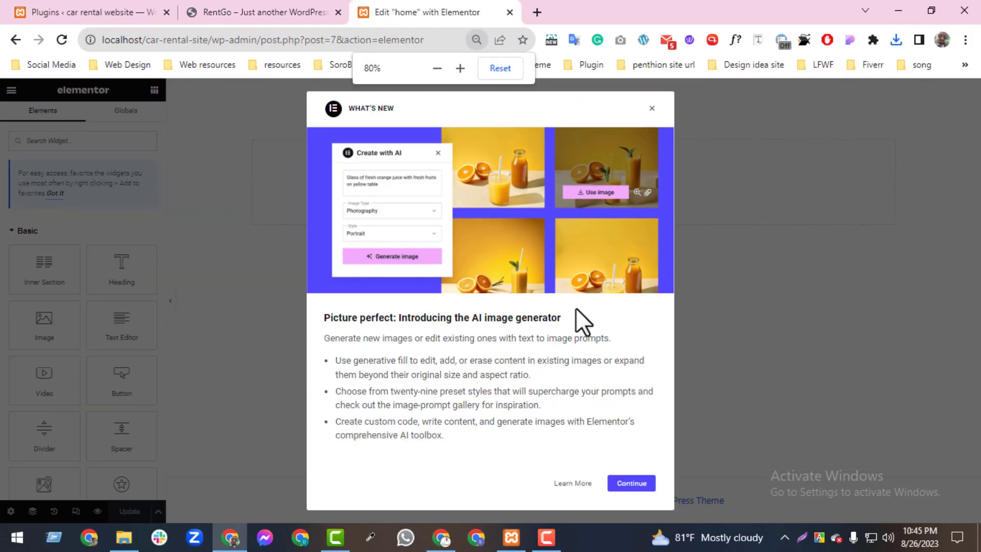
left_click(653, 109)
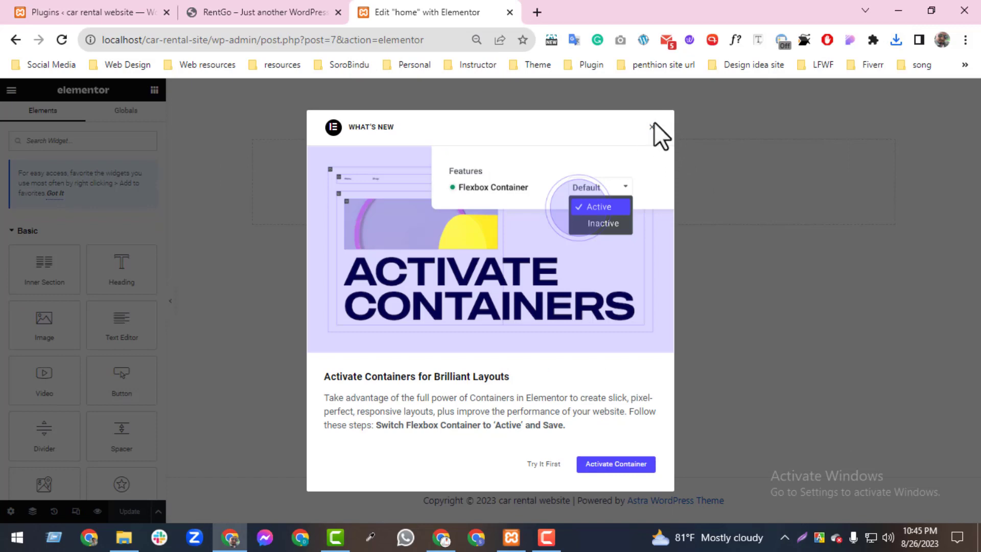
left_click(652, 126)
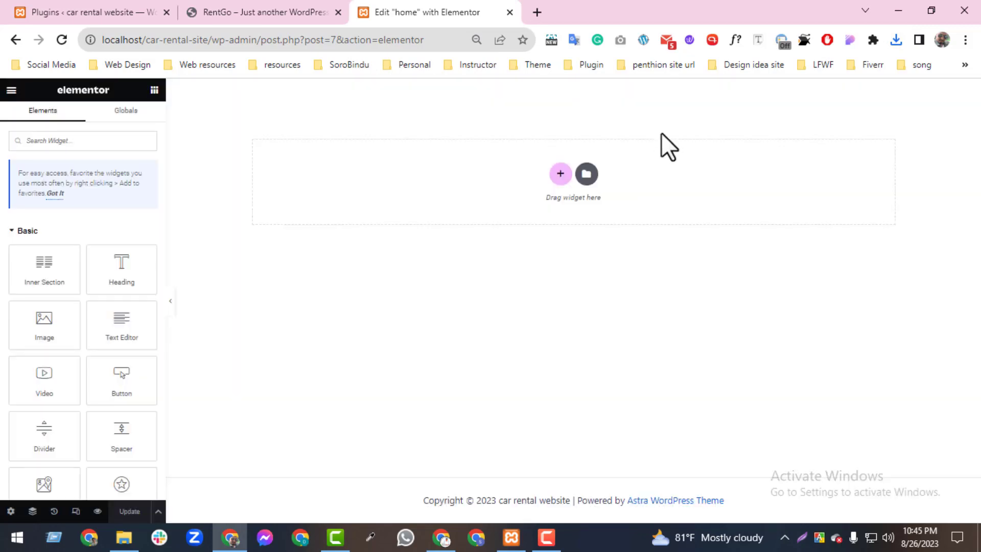
key("ctrl+plus")
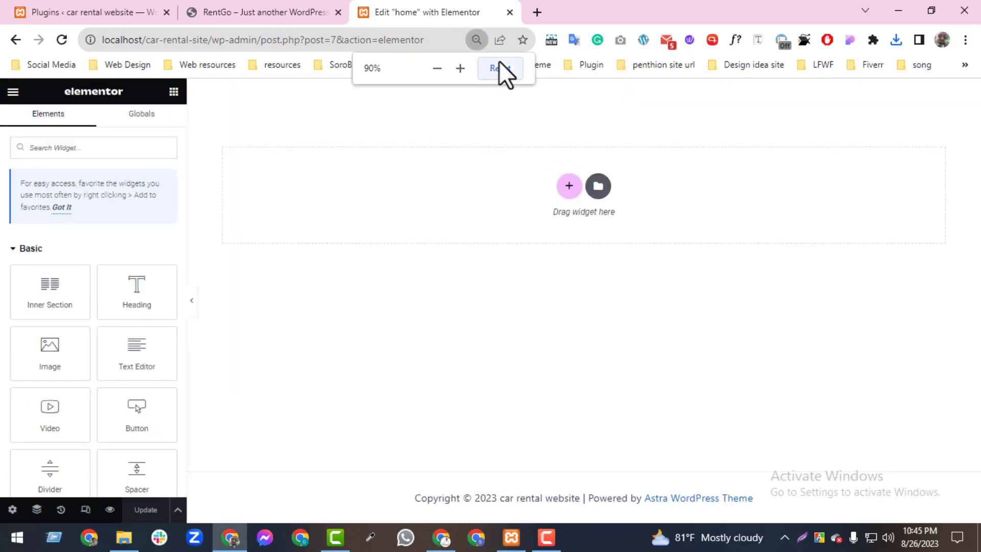
left_click(500, 63)
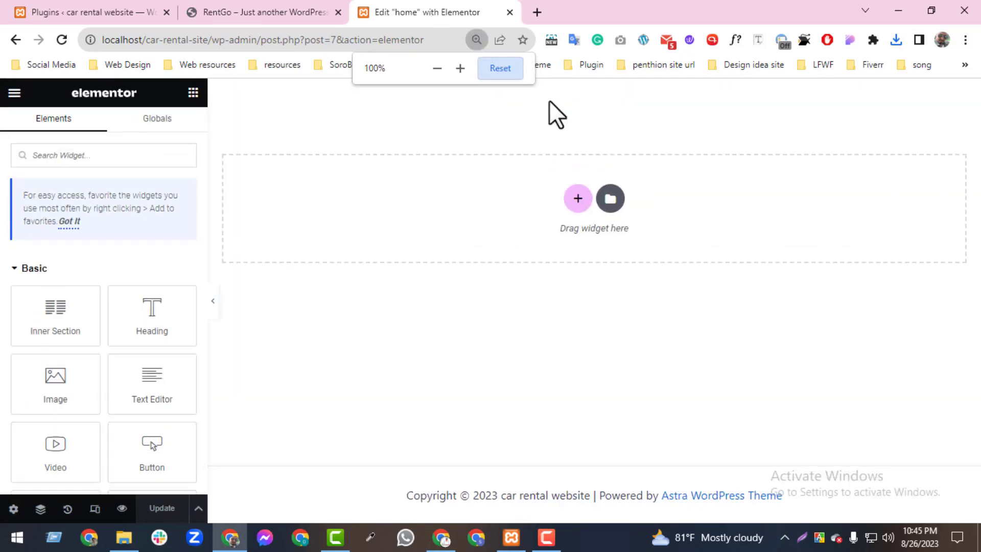
Add a single-column section to the page and set its height to Fit To Screen.
left_click(575, 205)
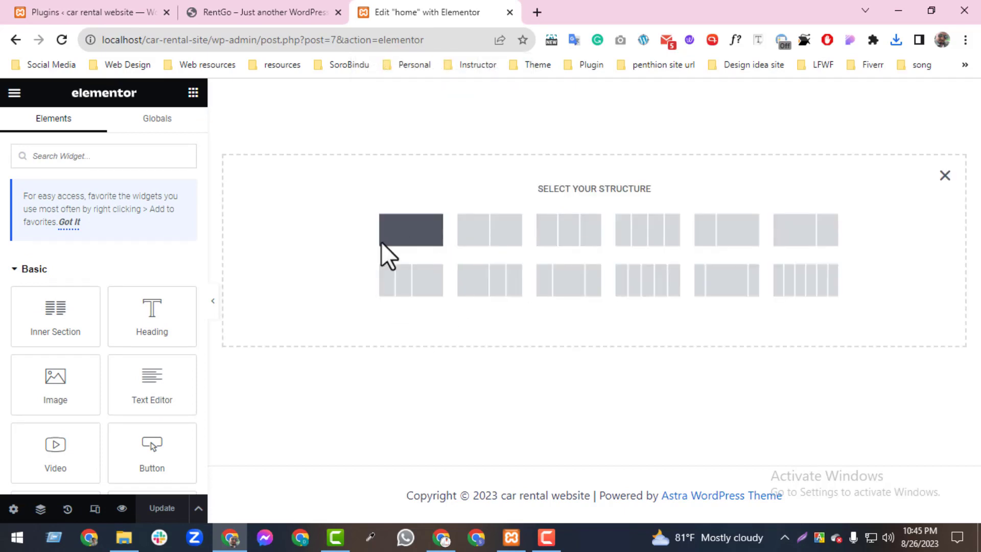
left_click(404, 238)
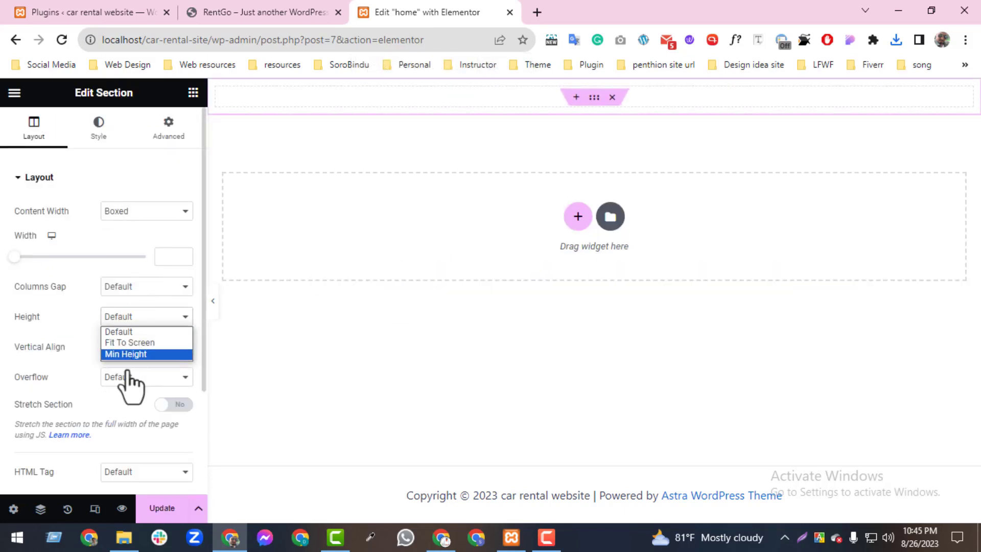
left_click(129, 342)
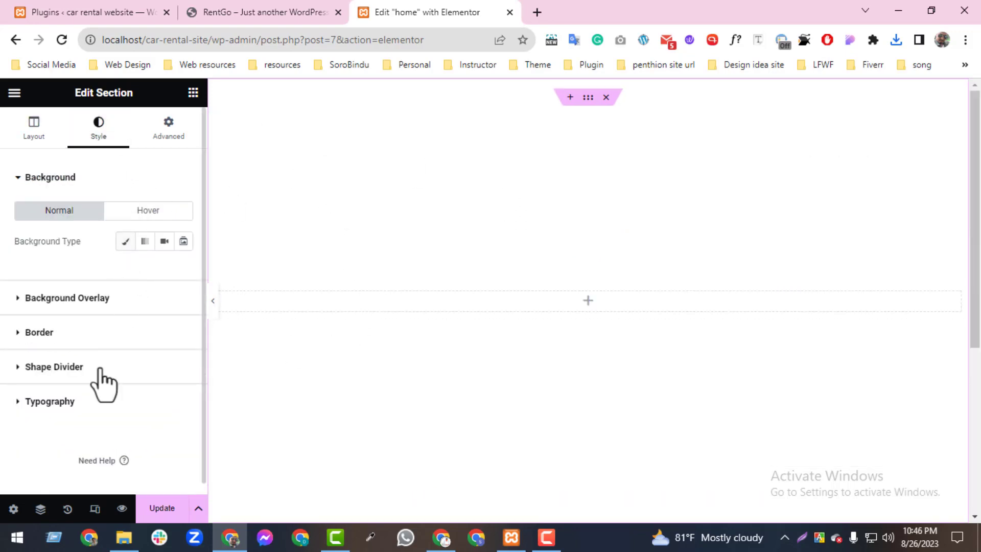
In File Explorer, extract assets (4).zip from Downloads into its own assets (4) folder, and return to the Elementor editor.
left_click(124, 537)
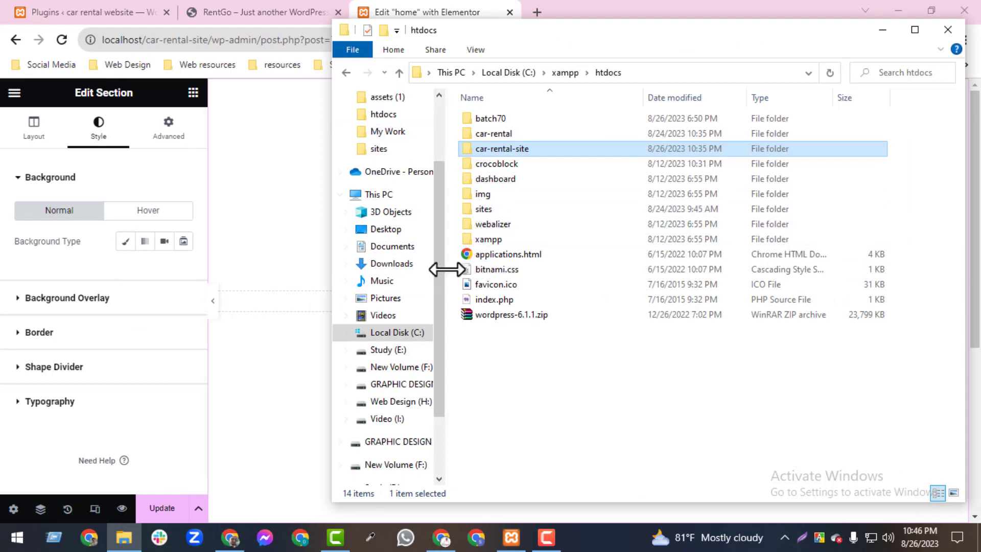
left_click_drag(438, 251, 436, 179)
left_click(390, 144)
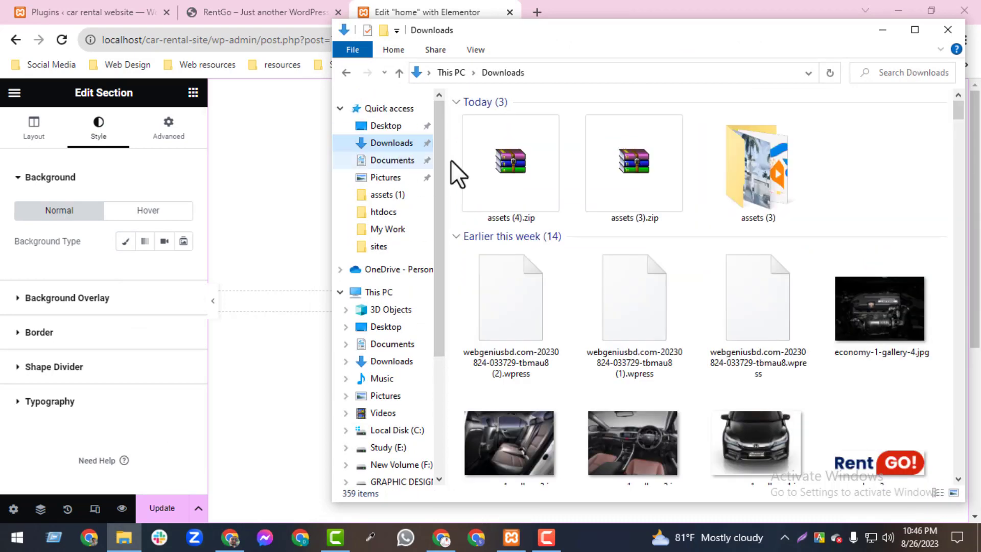
right_click(517, 167)
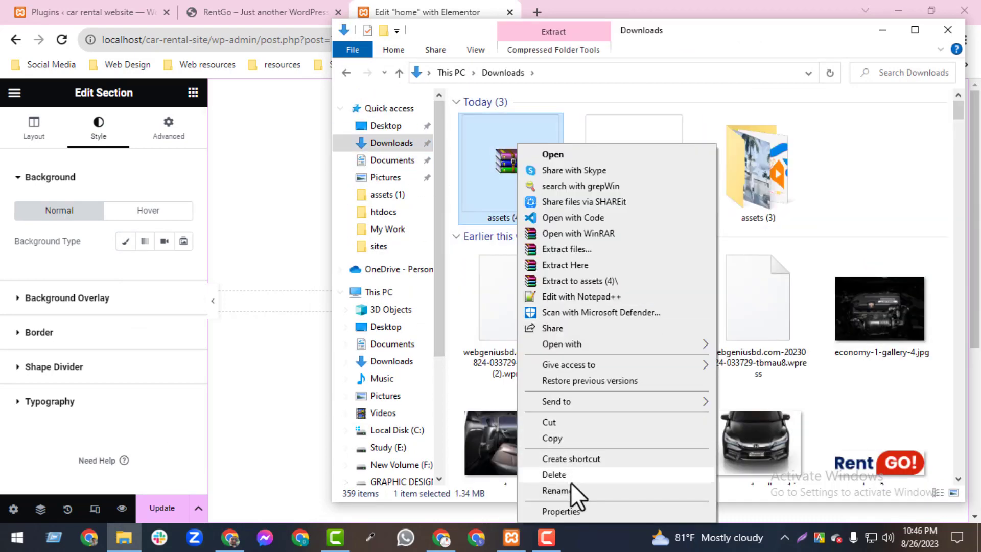
left_click(594, 280)
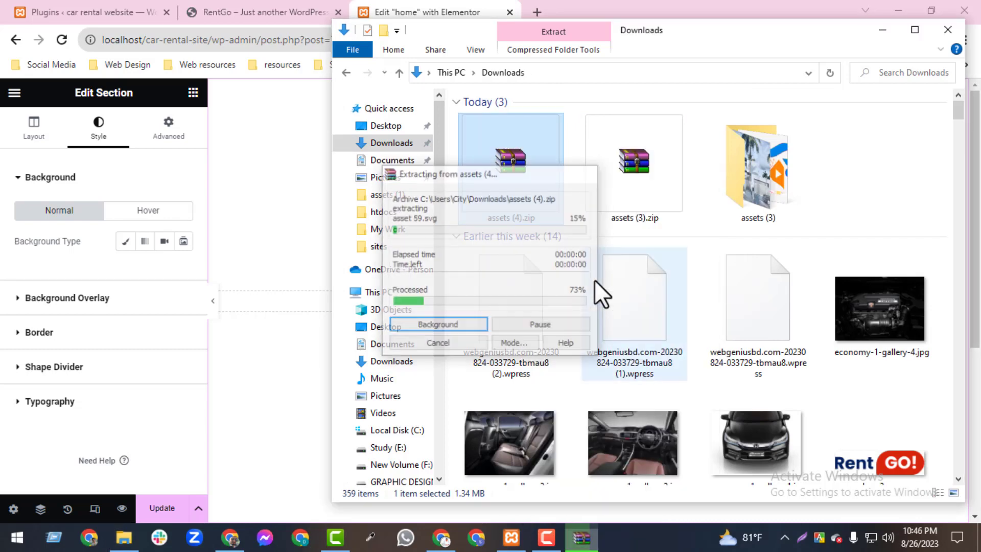
left_click(882, 30)
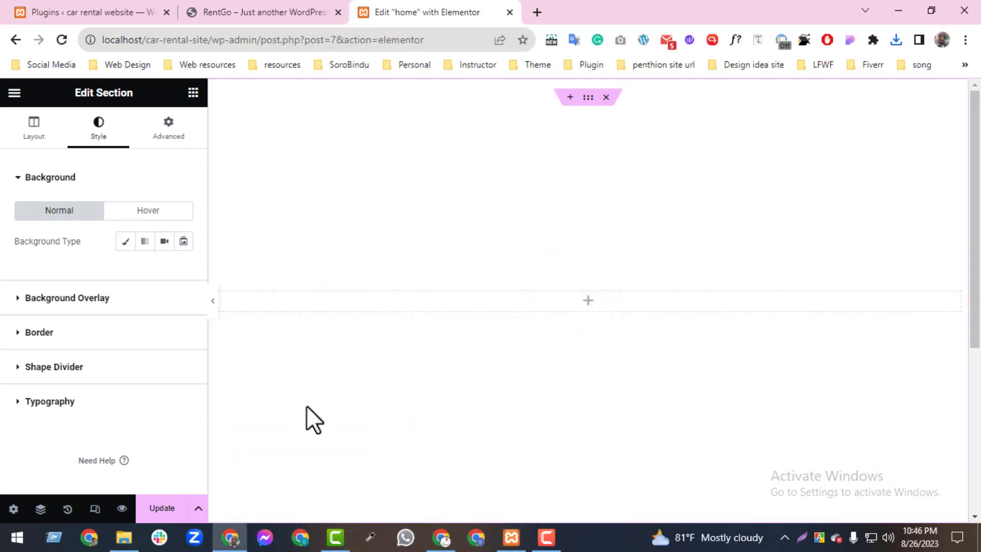
Give the section a classic background using asset 42.jpeg uploaded from the assets (4) folder.
left_click(126, 241)
left_click(152, 353)
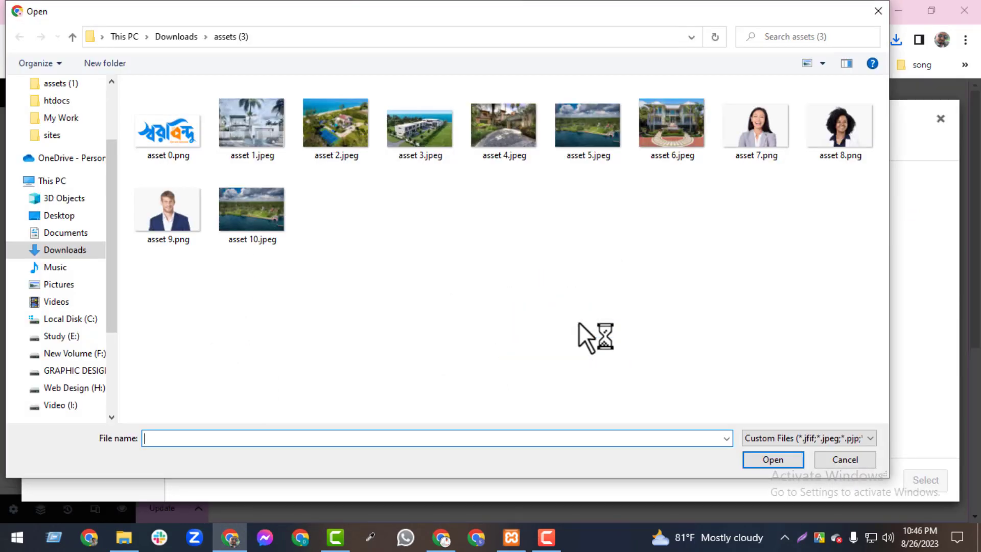
left_click(72, 37)
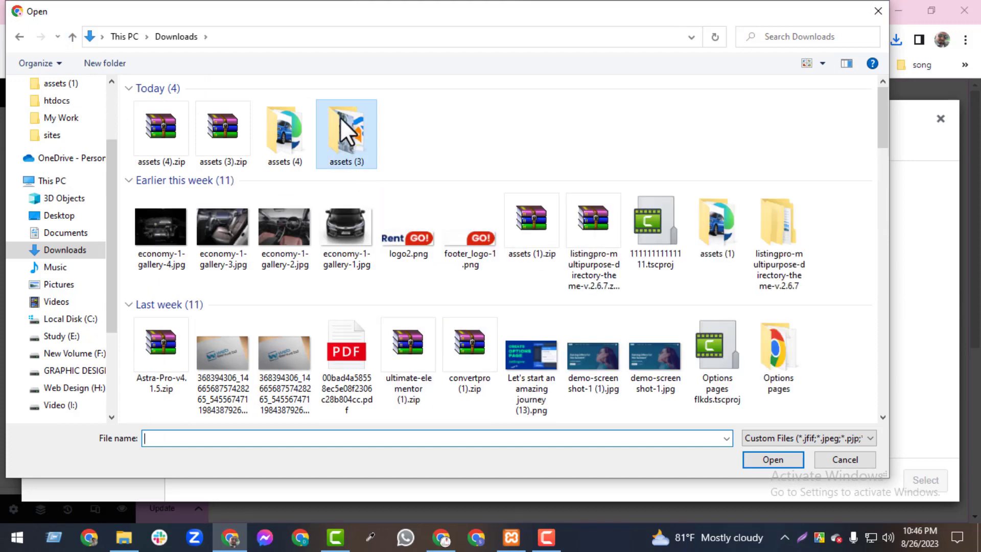
double_click(307, 131)
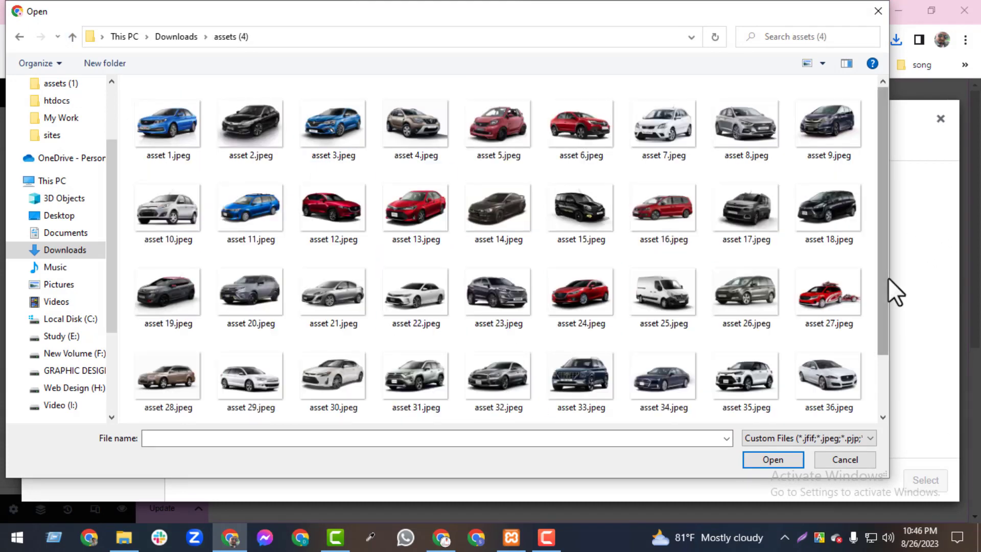
scroll(891, 301, "down", 2)
left_click(491, 406)
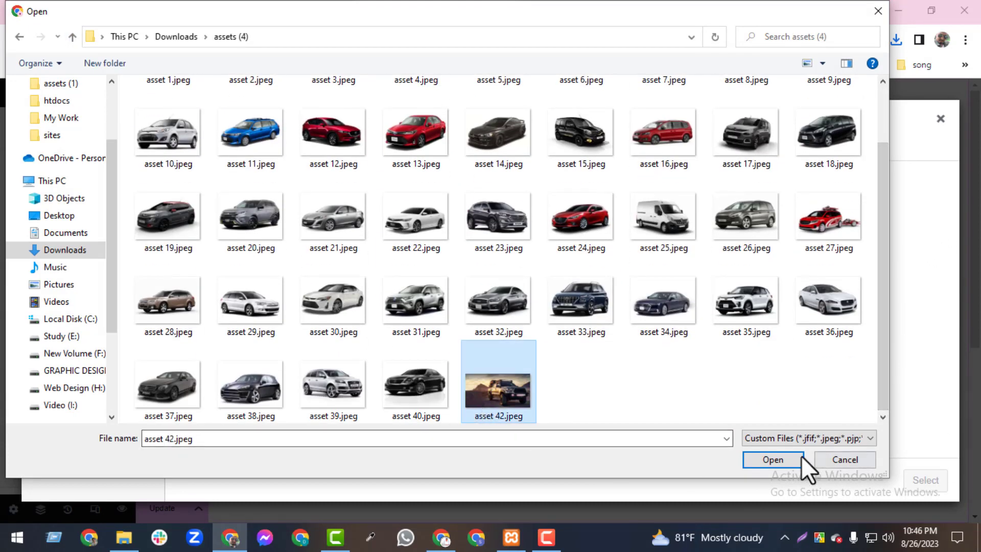
left_click(787, 459)
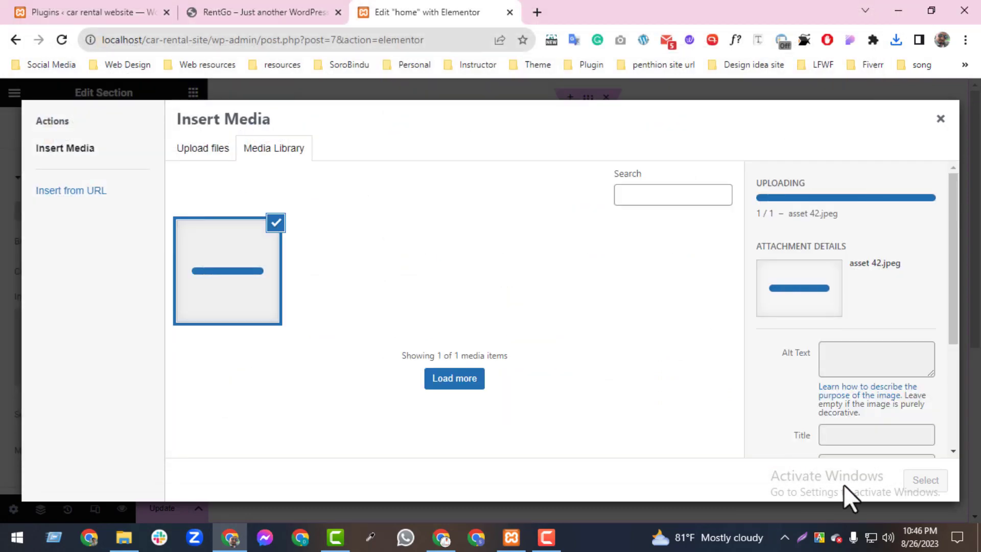
left_click(919, 482)
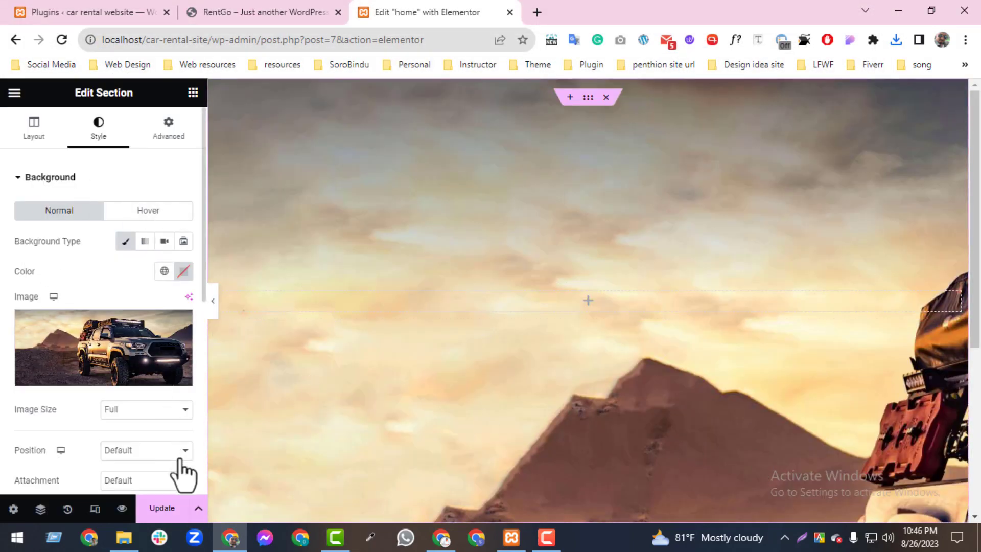
Set the background image's position to Center Center, repeat to No-repeat, and display size to Cover.
left_click(128, 453)
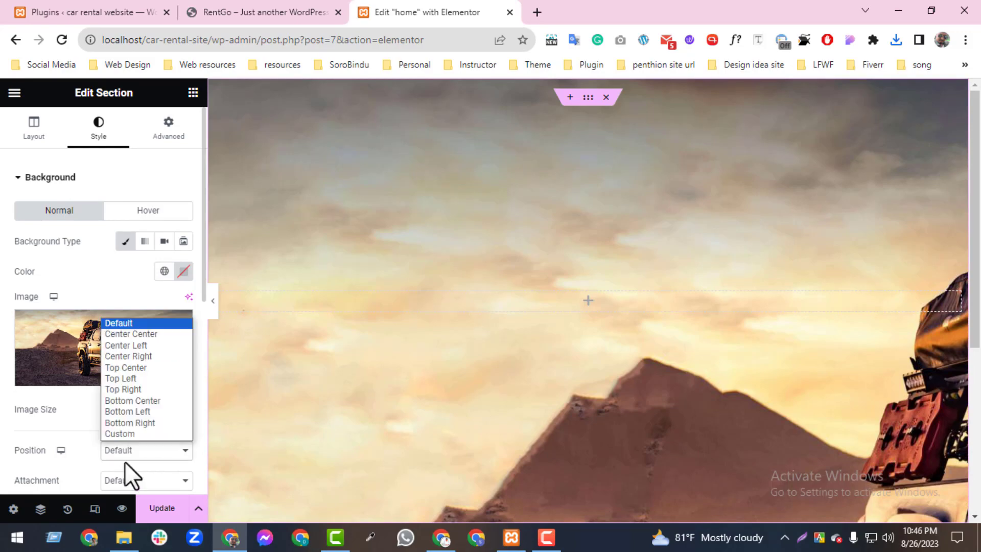
left_click(125, 336)
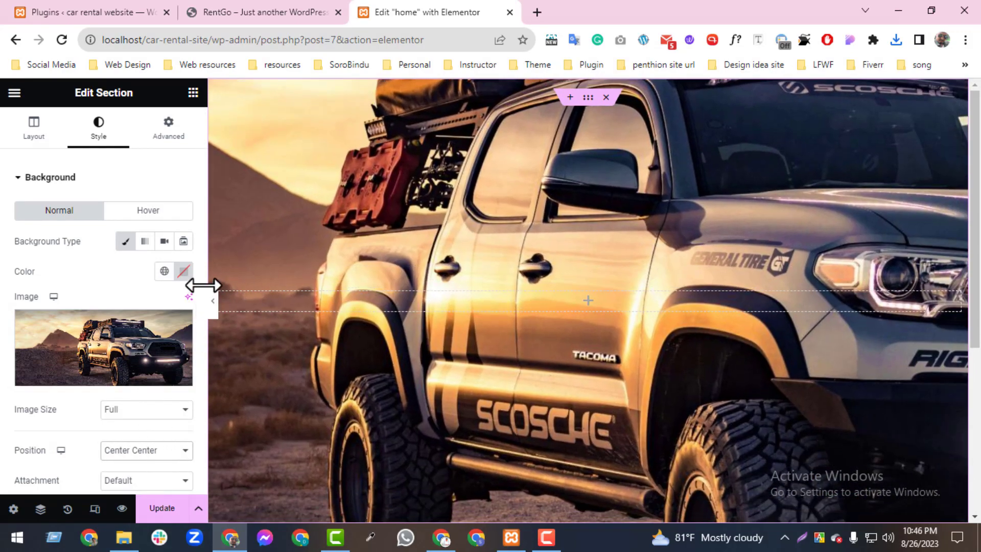
scroll(201, 283, "down", 3)
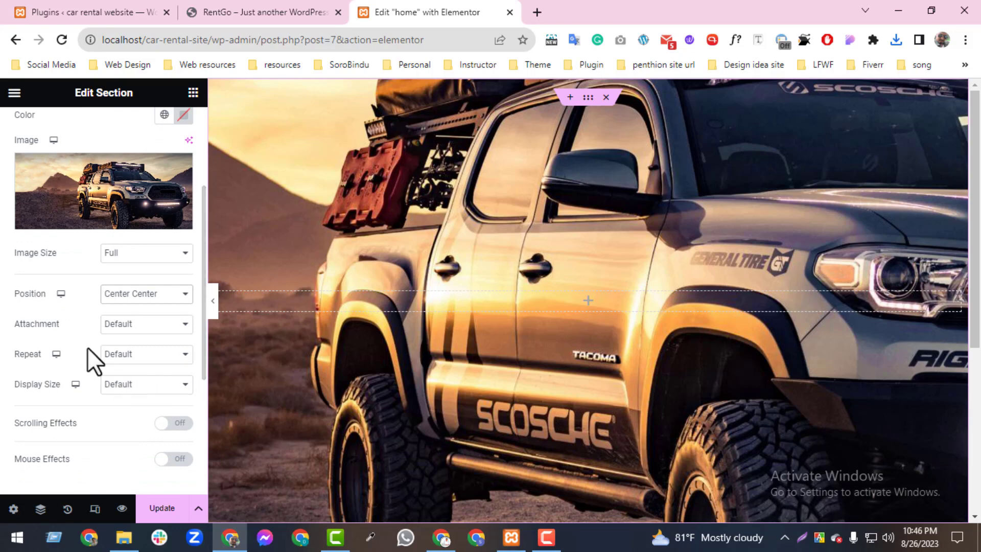
left_click(122, 354)
left_click(127, 381)
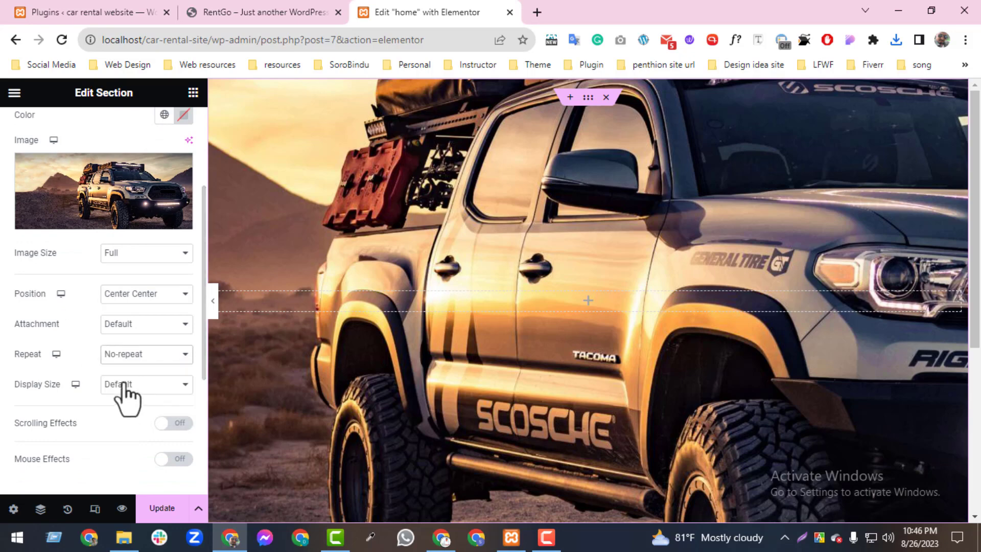
left_click(127, 387)
left_click(118, 422)
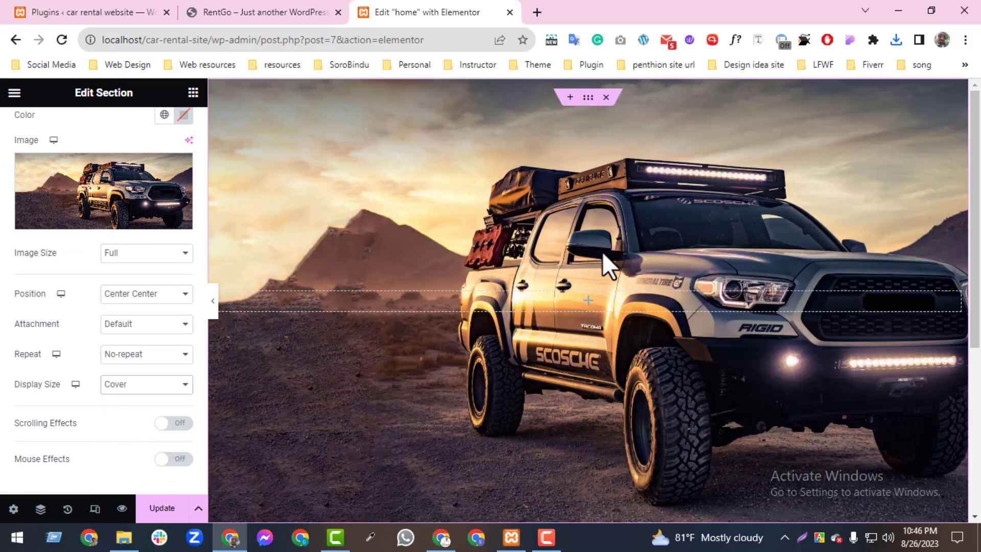
Place an Inner Section in the hero section and add a Heading widget to its left column.
left_click(434, 305)
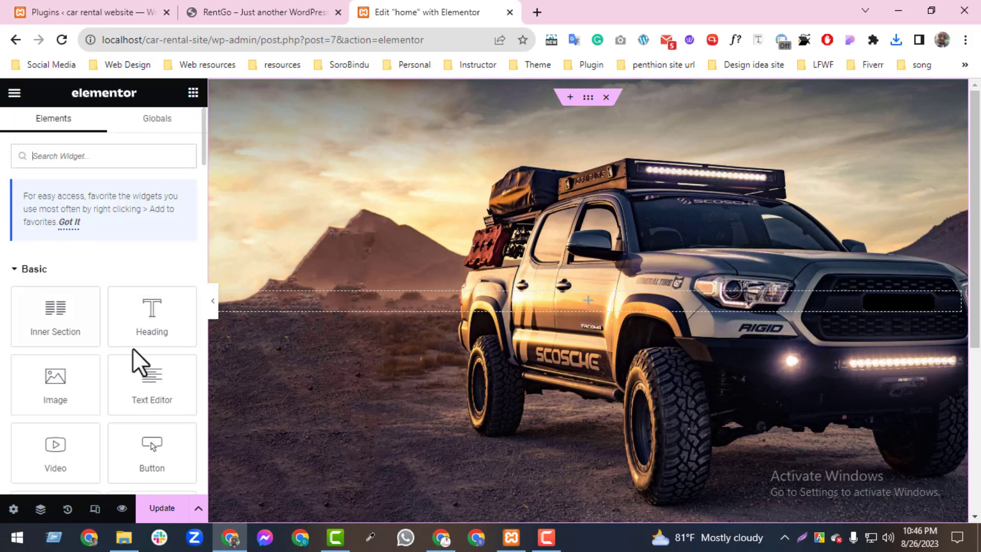
left_click_drag(62, 339, 549, 311)
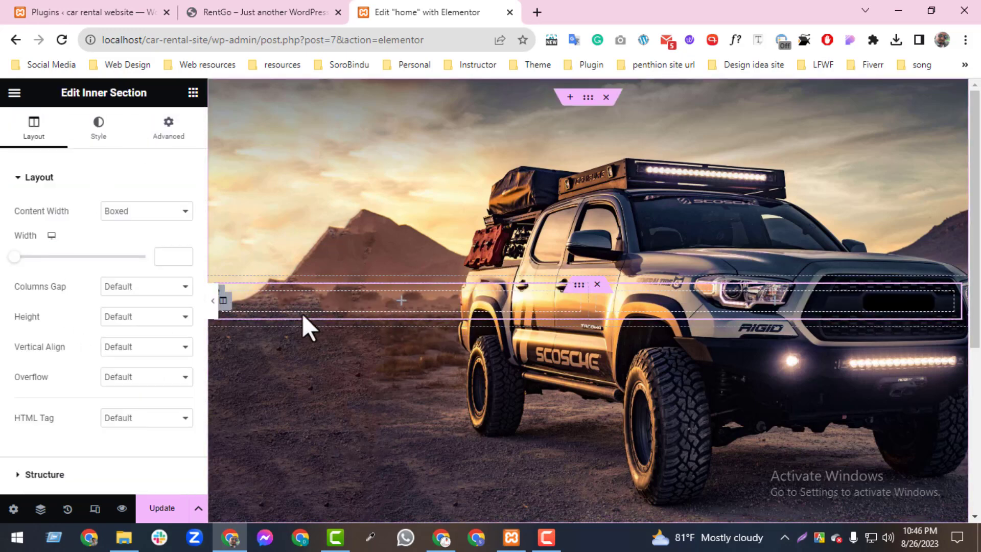
left_click(194, 93)
left_click_drag(153, 336, 391, 301)
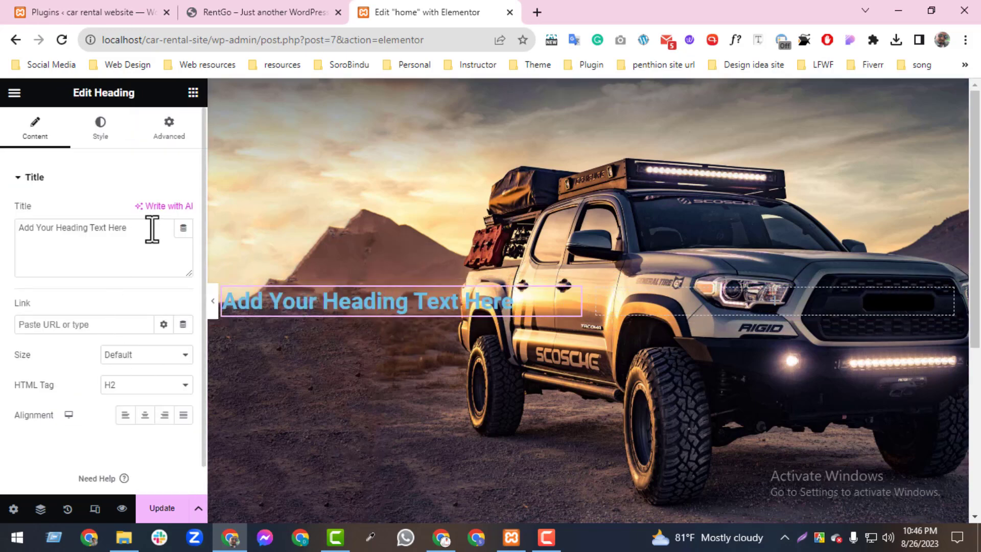
Set the heading's text color to white (#FFFFFF).
left_click(99, 130)
left_click(184, 211)
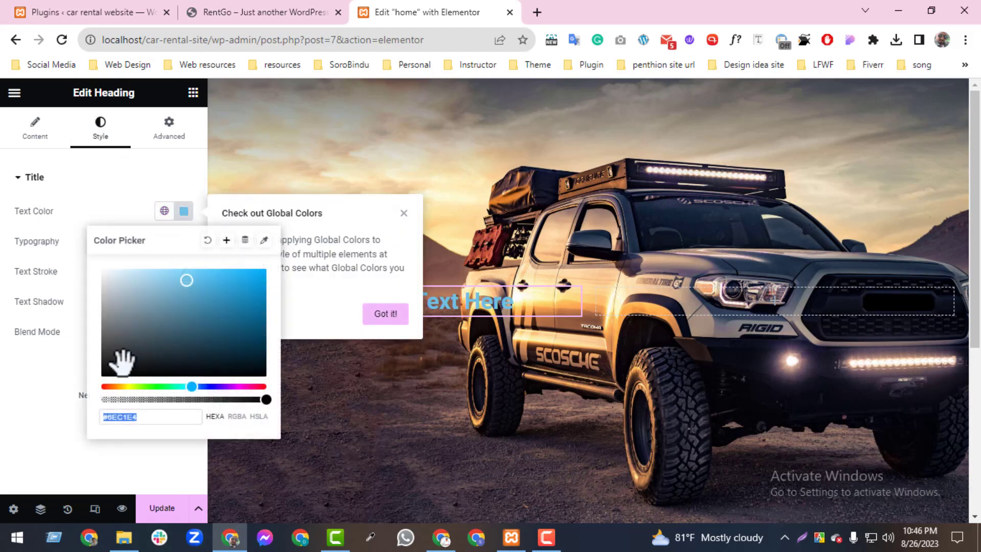
left_click(102, 278)
On the RentGo demo page, dismiss the assets overlay and copy the two-line hero title "Find & Book a Great Deal Today".
left_click(255, 13)
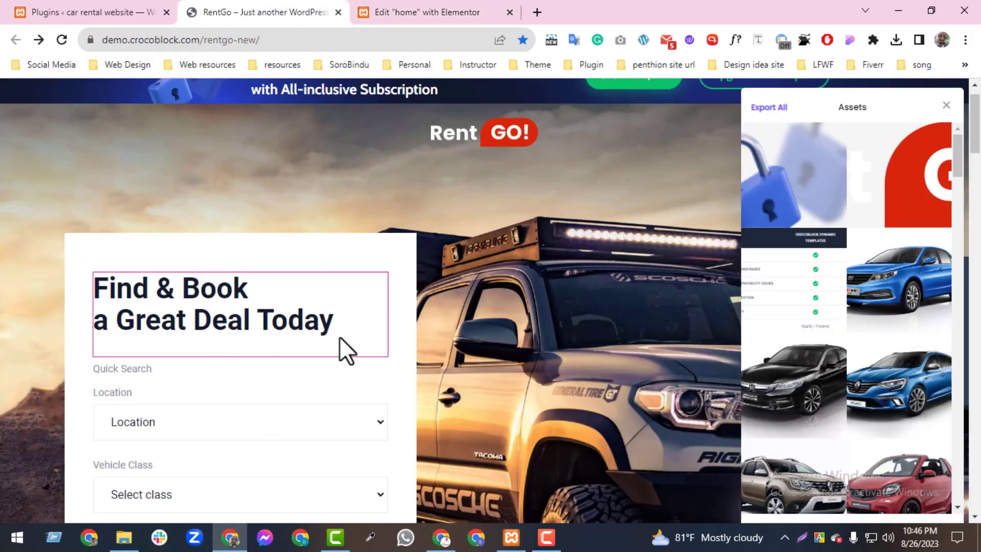
left_click(944, 104)
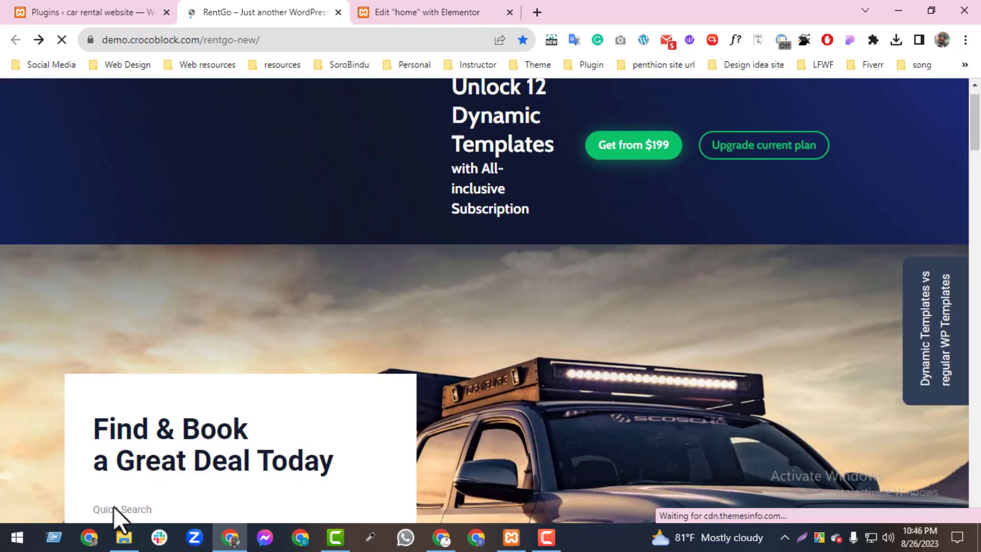
triple_click(158, 450)
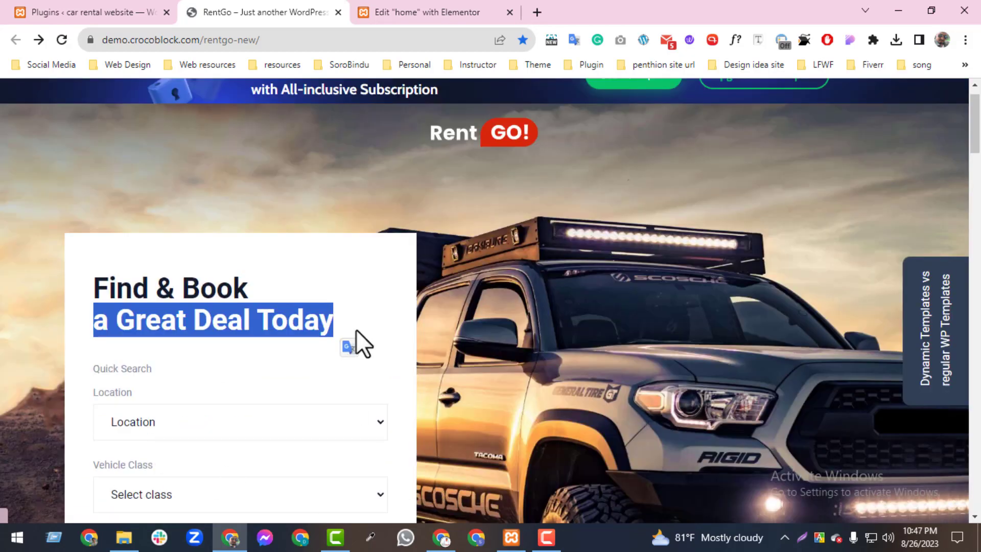
left_click_drag(327, 319, 174, 291)
triple_click(183, 298)
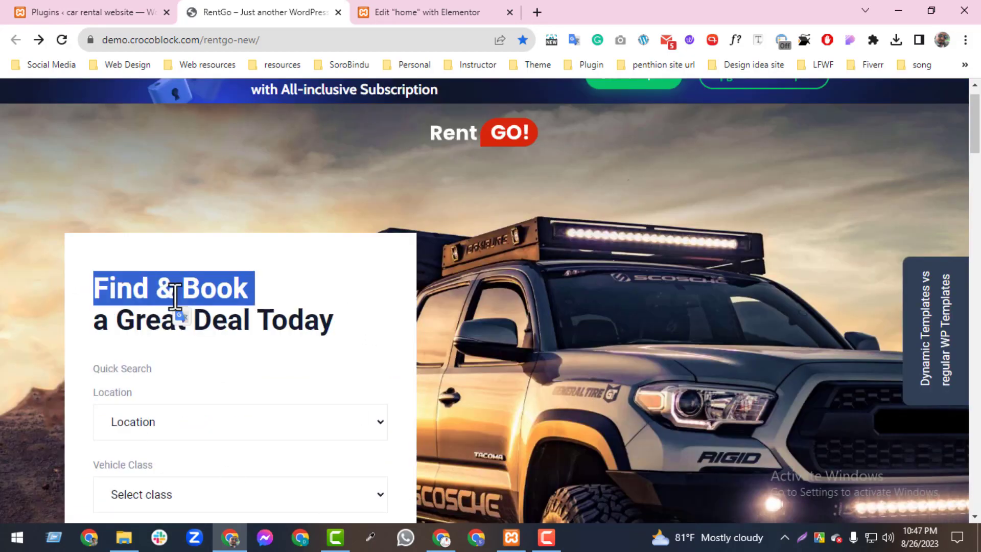
left_click(120, 293)
left_click_drag(103, 284, 372, 336)
key("ctrl+c")
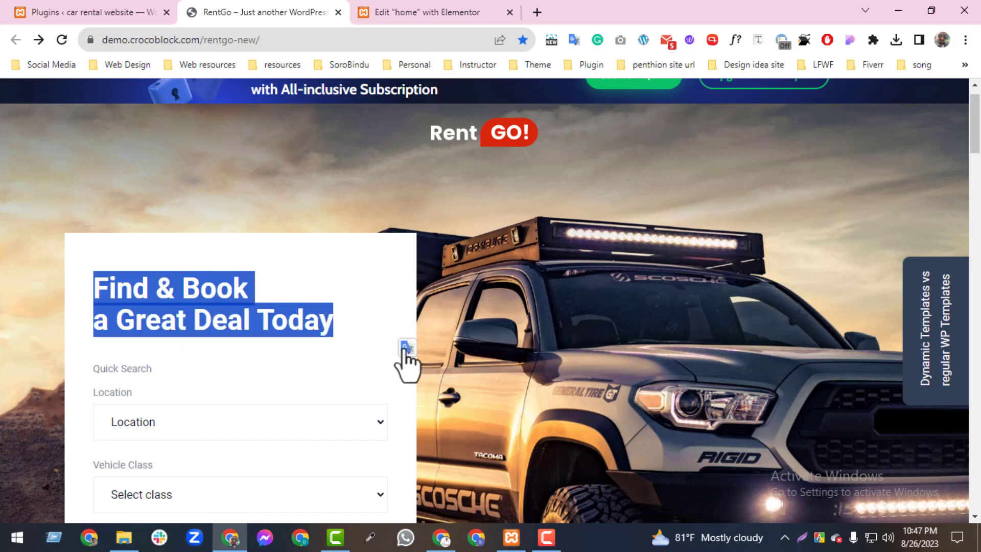
Back in the Elementor editor, replace the heading's title with the copied text and insert a <br> line break after "Find & Book".
left_click(449, 12)
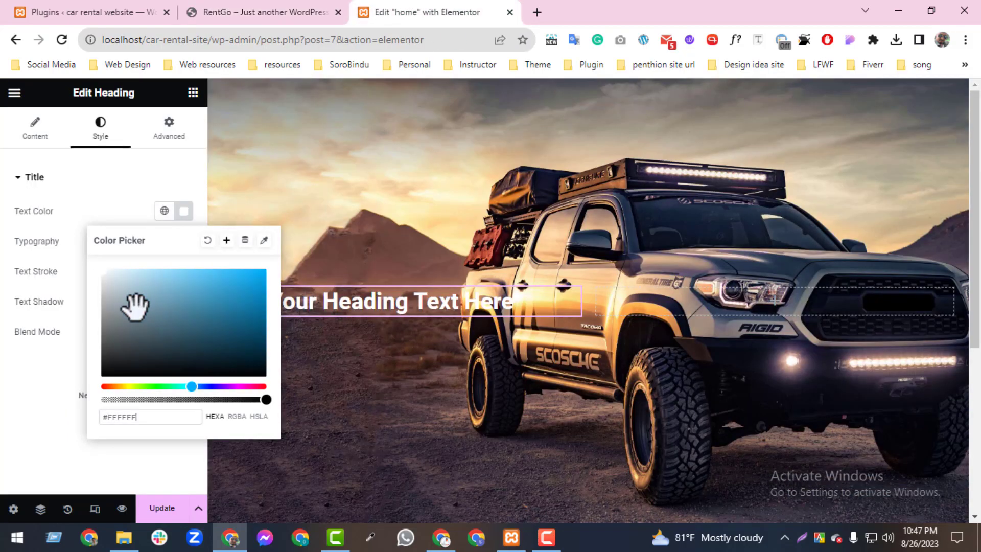
left_click(117, 203)
left_click(35, 134)
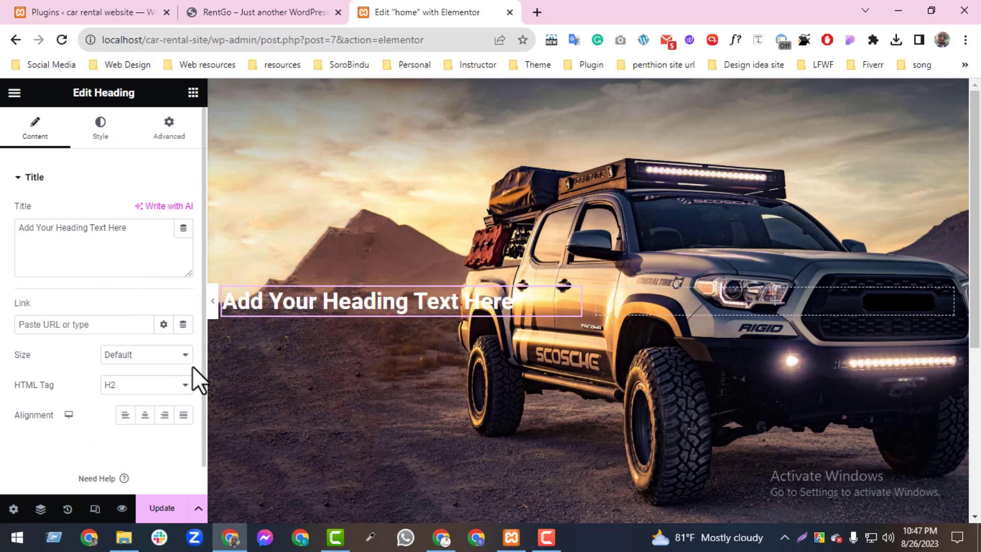
triple_click(84, 233)
key("ctrl+v")
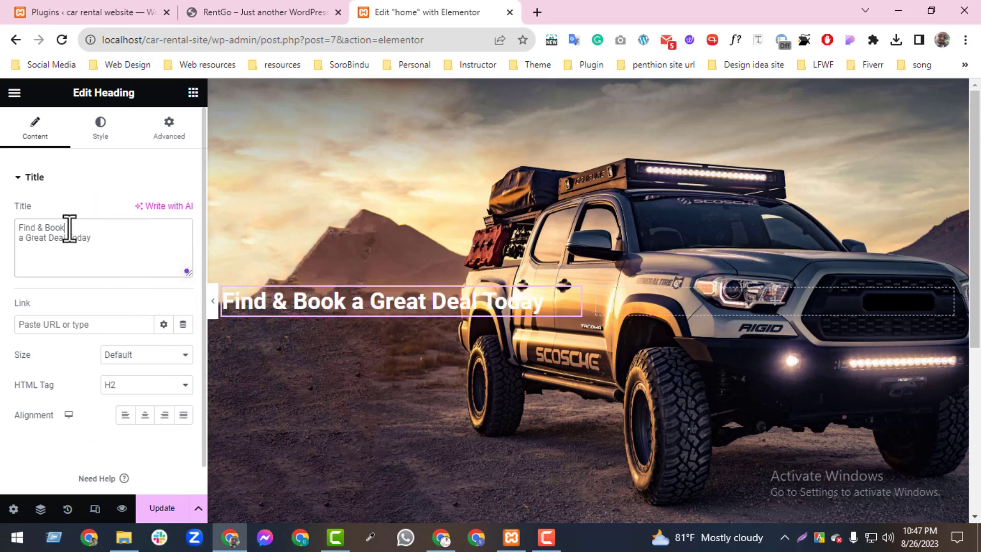
type("<>")
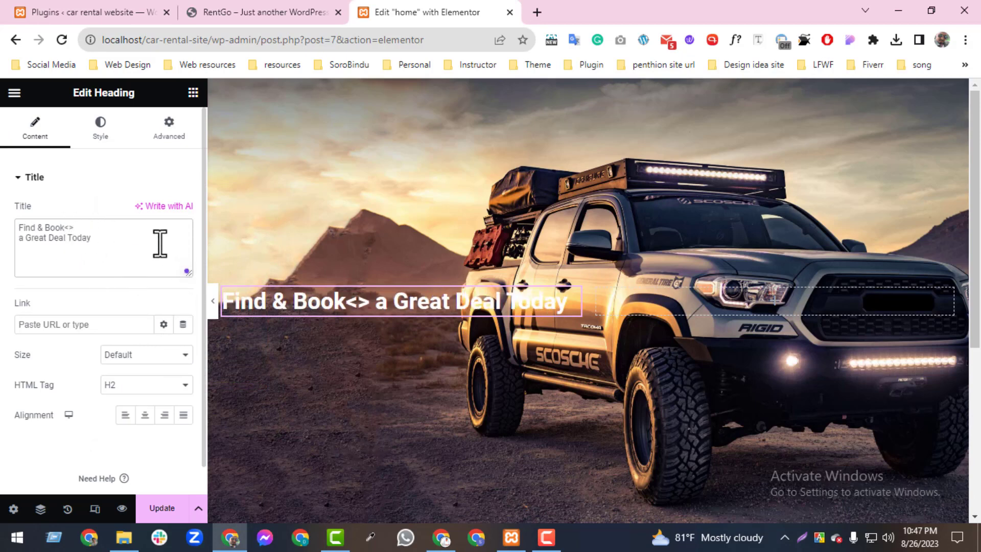
type("br")
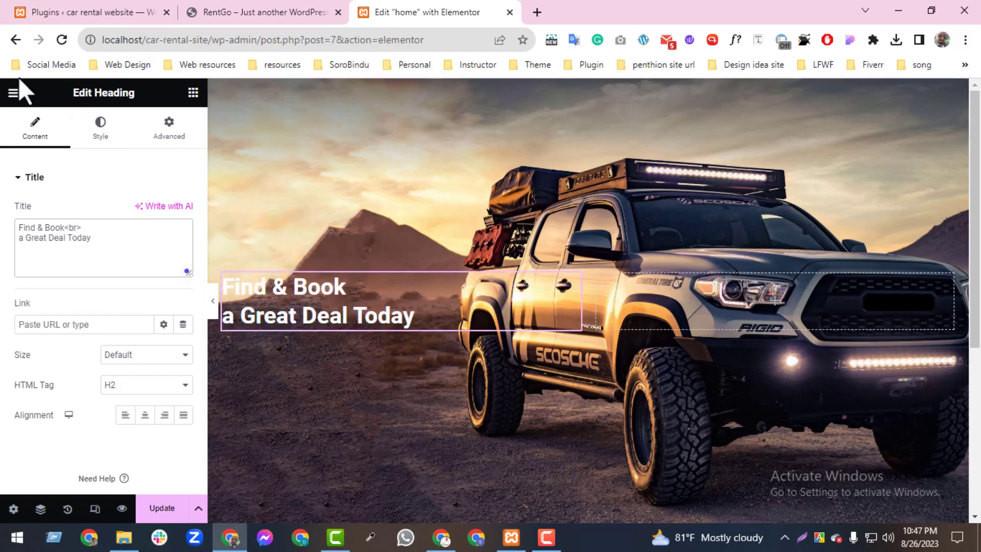
Set the heading's typography size to 46 px.
left_click(97, 134)
left_click(183, 241)
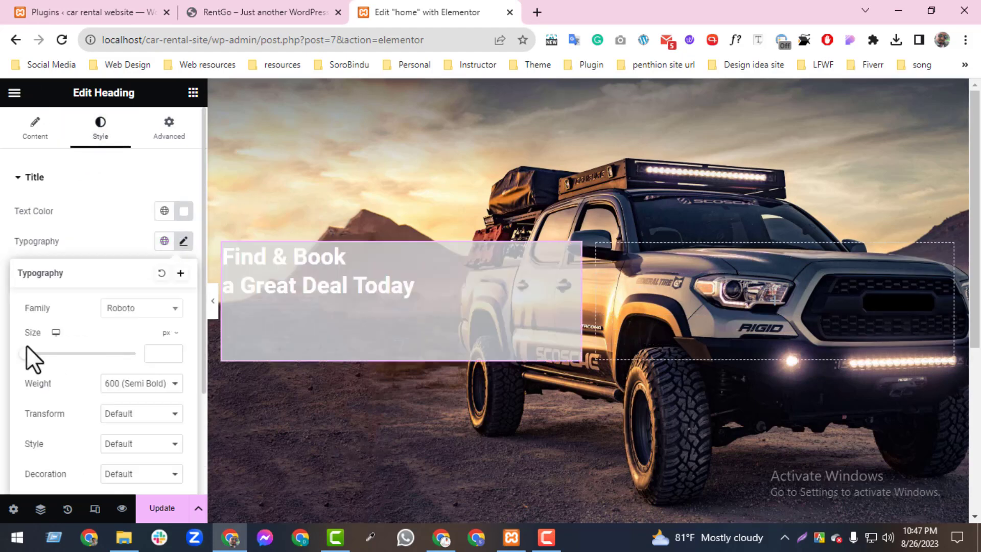
left_click_drag(28, 353, 49, 354)
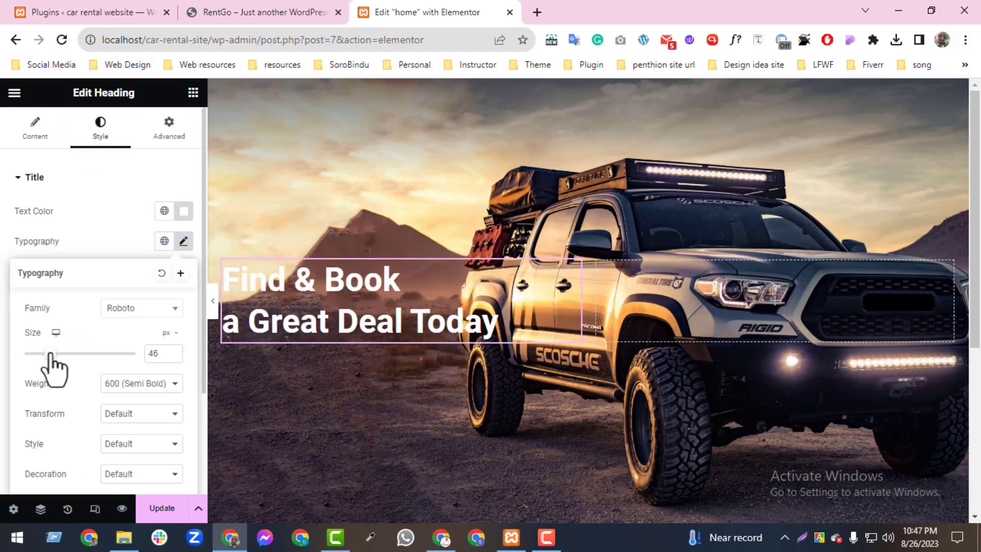
Add a Text Editor widget below the heading and set its text color to white (#FFFFFF).
left_click(194, 94)
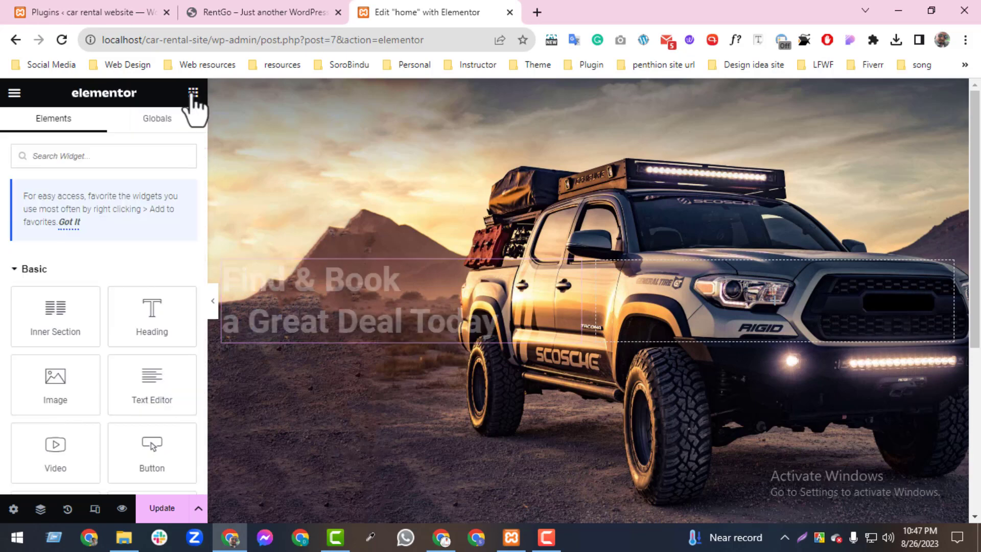
left_click_drag(153, 386, 429, 342)
left_click(102, 133)
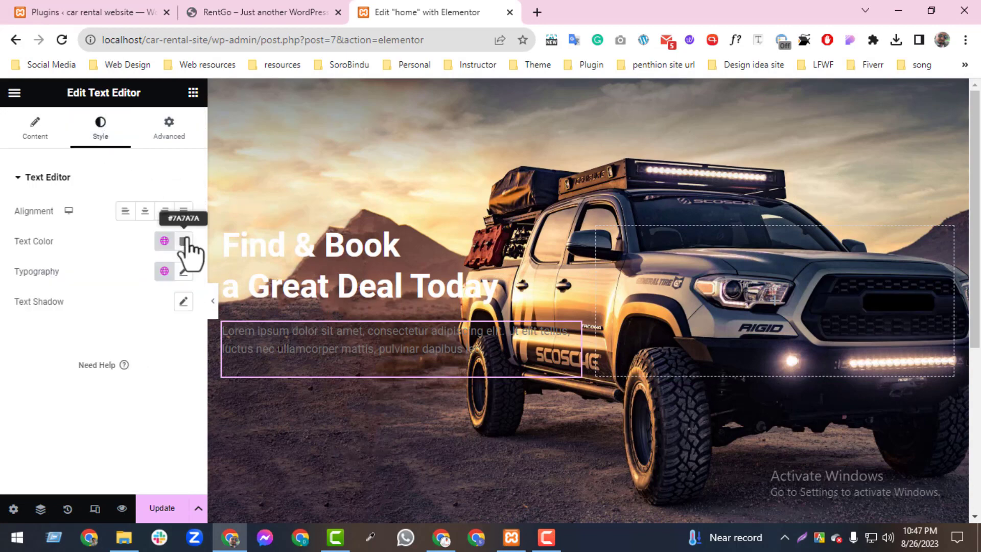
left_click(183, 244)
left_click_drag(148, 332, 47, 277)
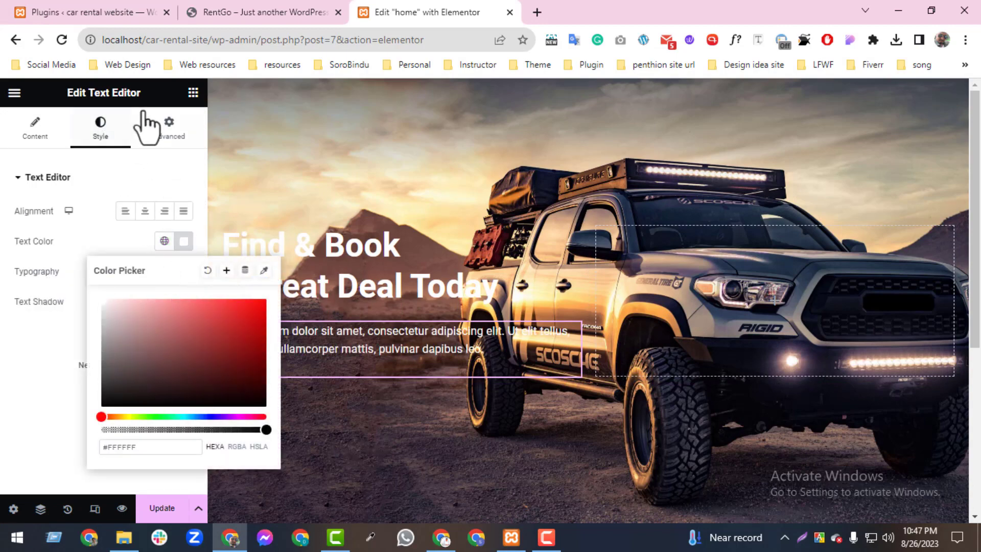
left_click(255, 12)
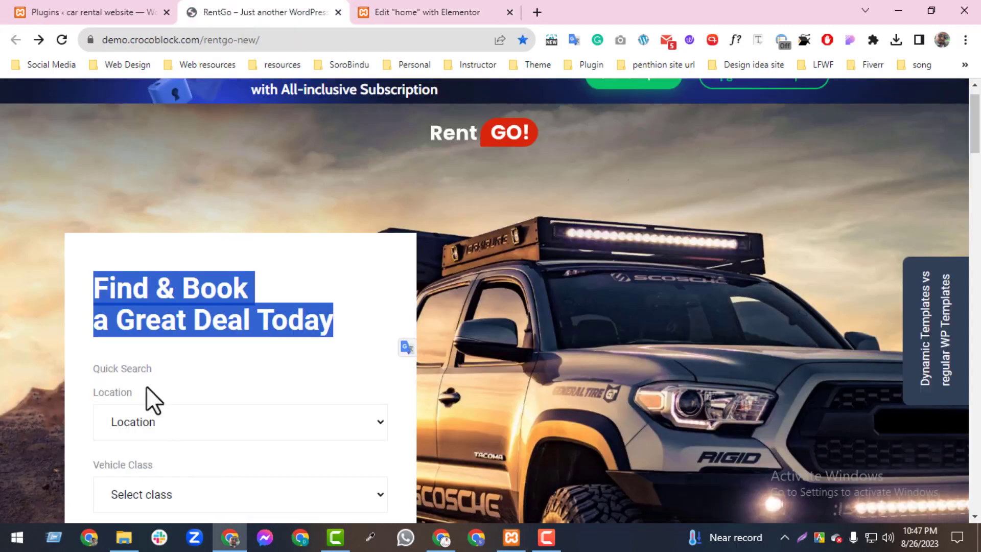
left_click(415, 14)
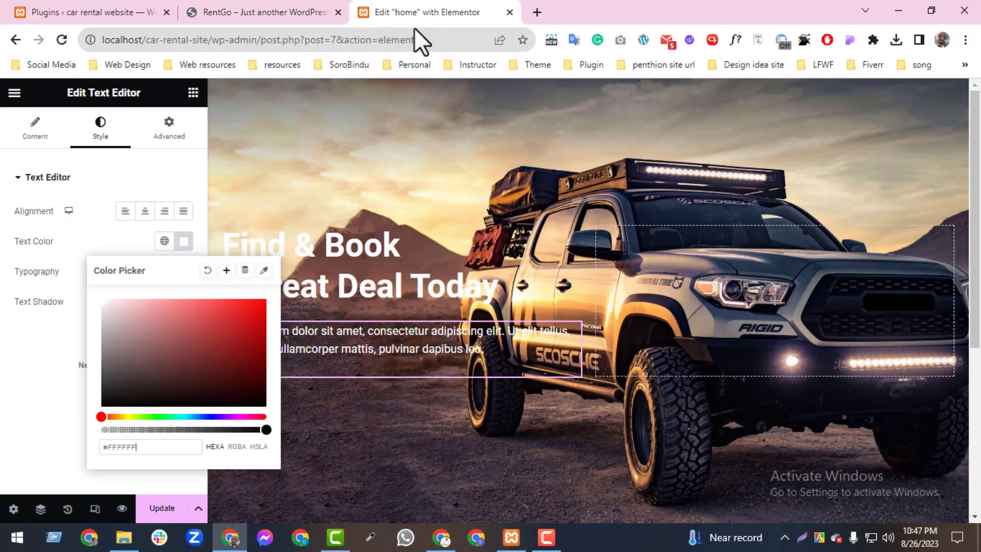
left_click(48, 385)
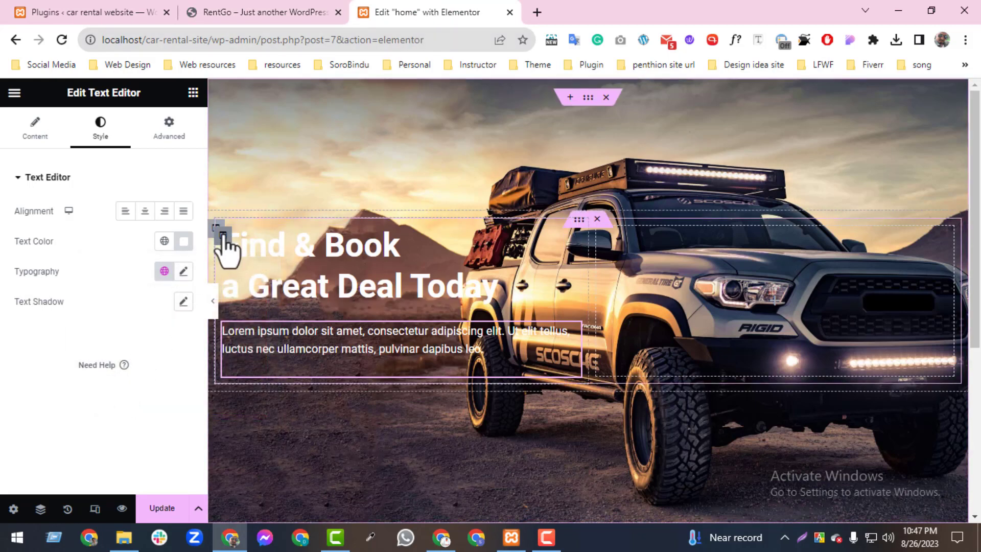
Enable a classic background on the inner section's left column, try a grey-brown color, and reset the color.
left_click(222, 235)
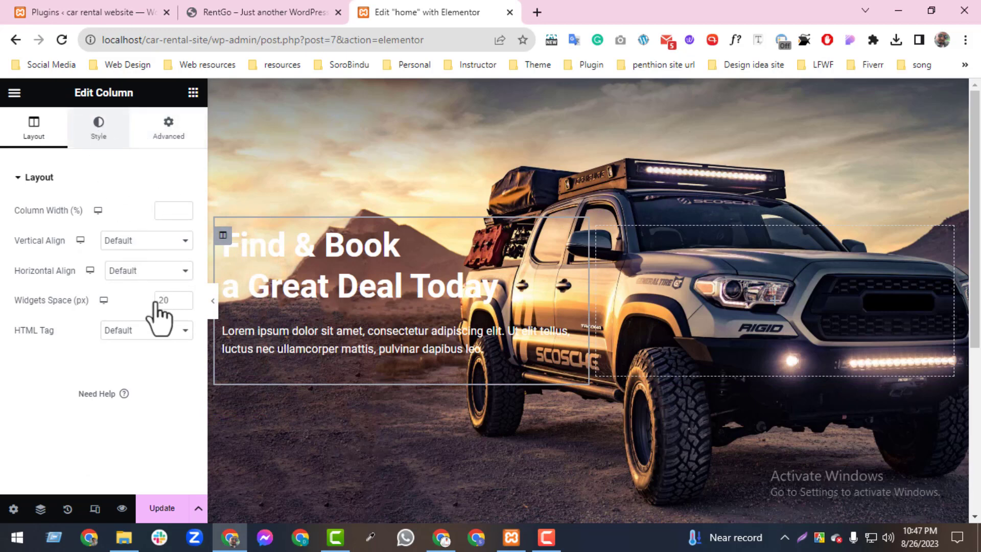
left_click(99, 128)
left_click(145, 241)
left_click(183, 270)
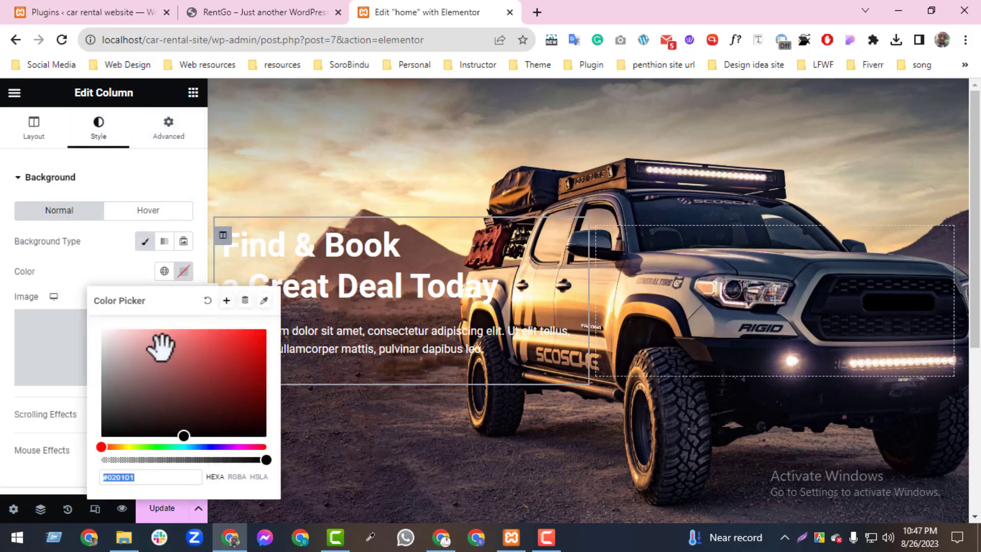
left_click_drag(160, 348, 113, 372)
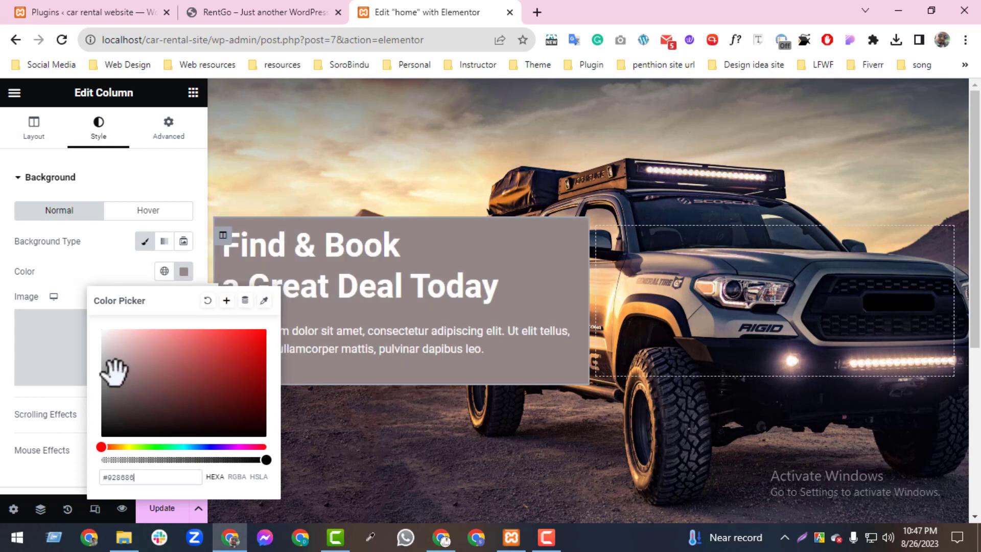
left_click(207, 301)
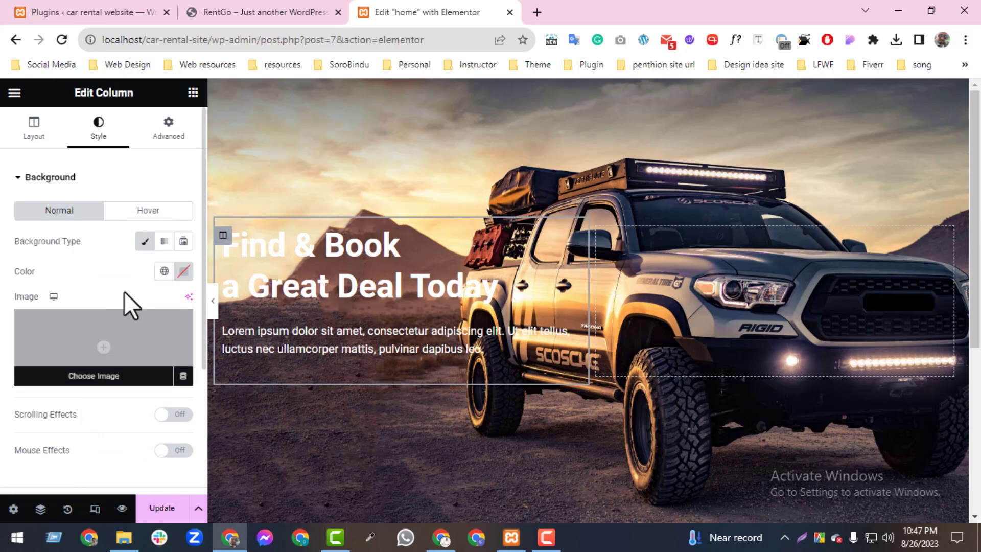
Try a dark #2E2D2D background color on the outer column that holds the inner section.
left_click(217, 234)
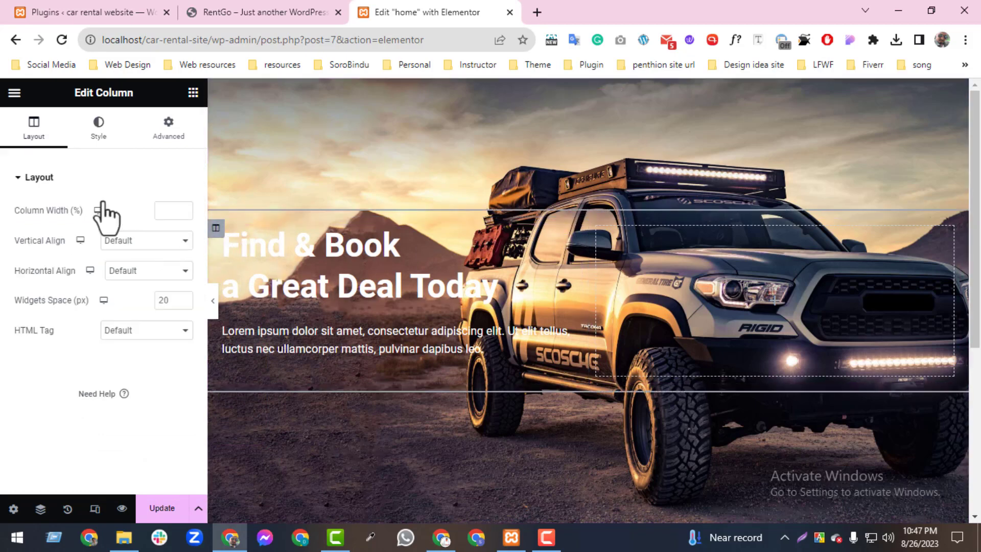
left_click(144, 244)
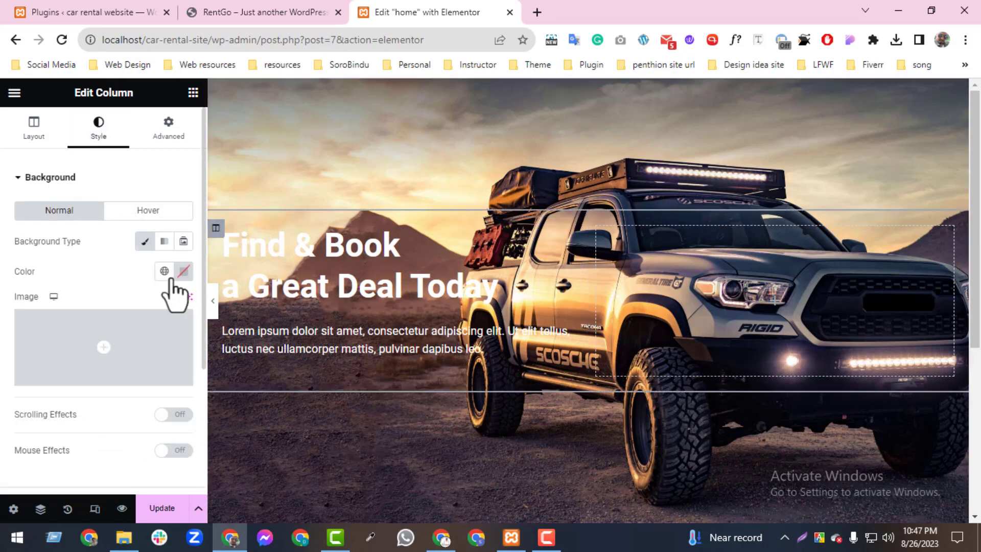
left_click(183, 271)
left_click_drag(132, 371, 104, 417)
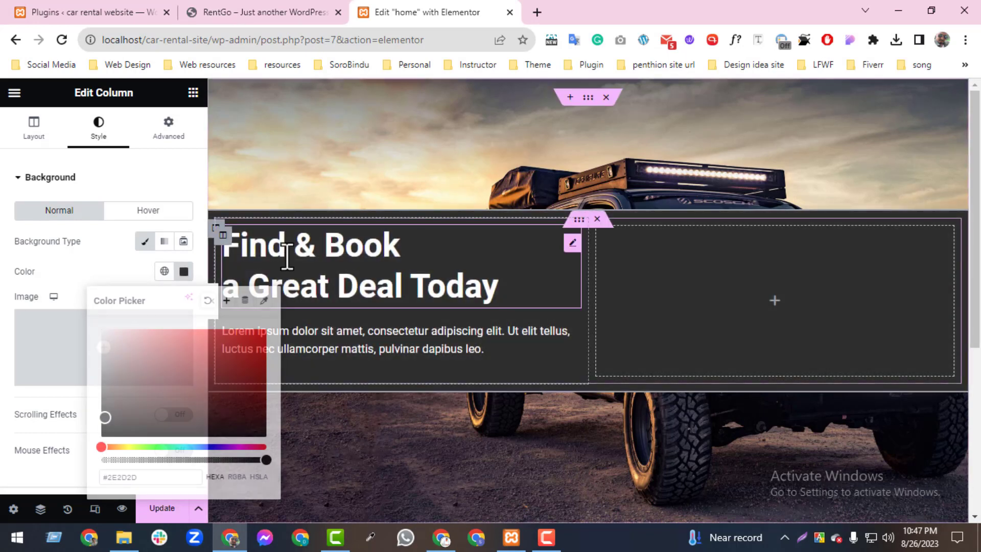
Change the text color of both the heading and the paragraph below it to black.
left_click(230, 249)
left_click_drag(182, 340, 53, 434)
left_click(410, 339)
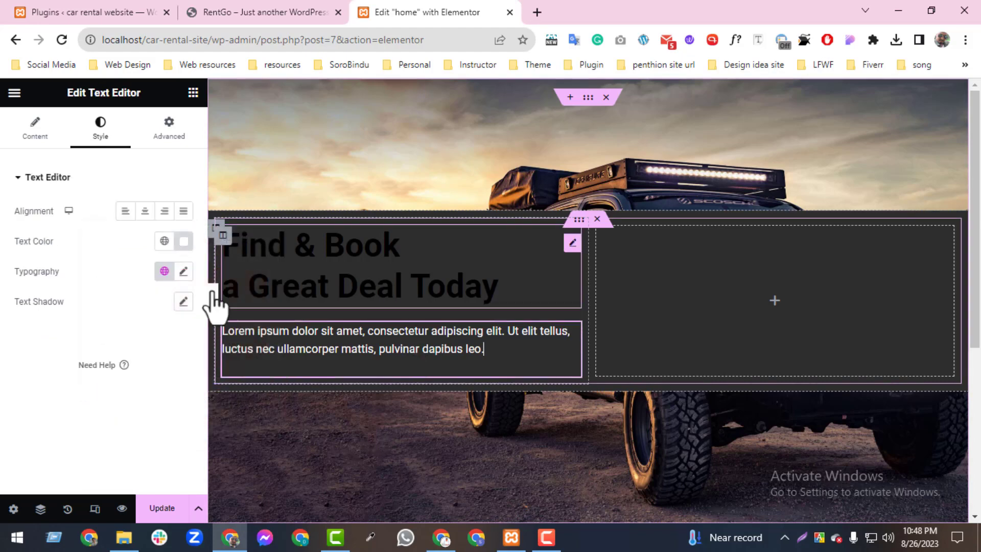
left_click(184, 242)
left_click_drag(167, 345, 66, 455)
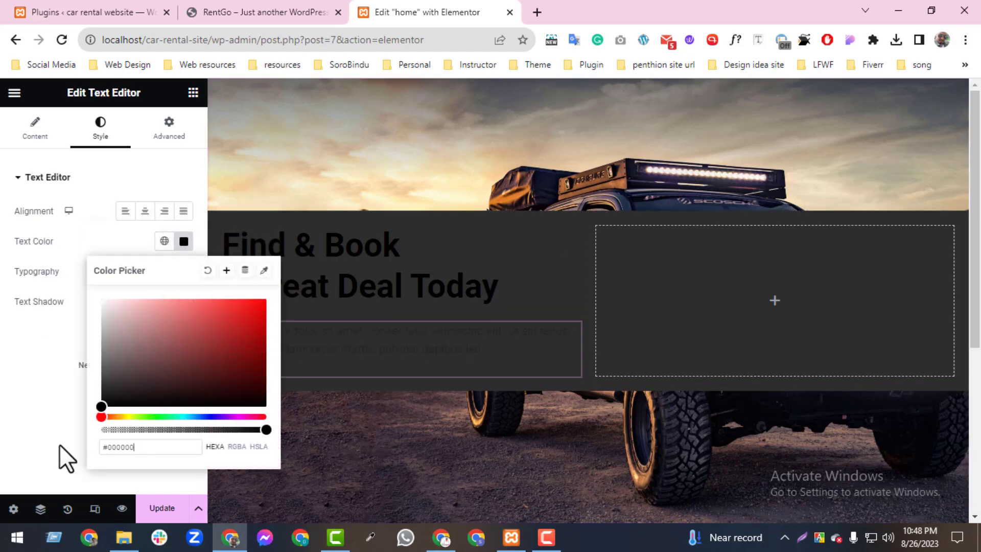
left_click(105, 148)
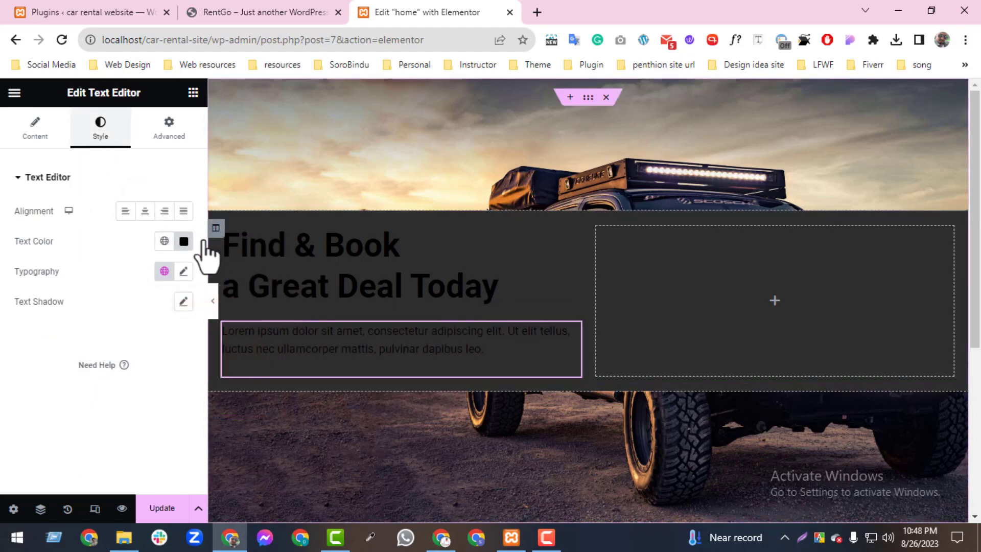
Try lighter background colors on the outer column, then reset its background color.
left_click(215, 228)
left_click(183, 271)
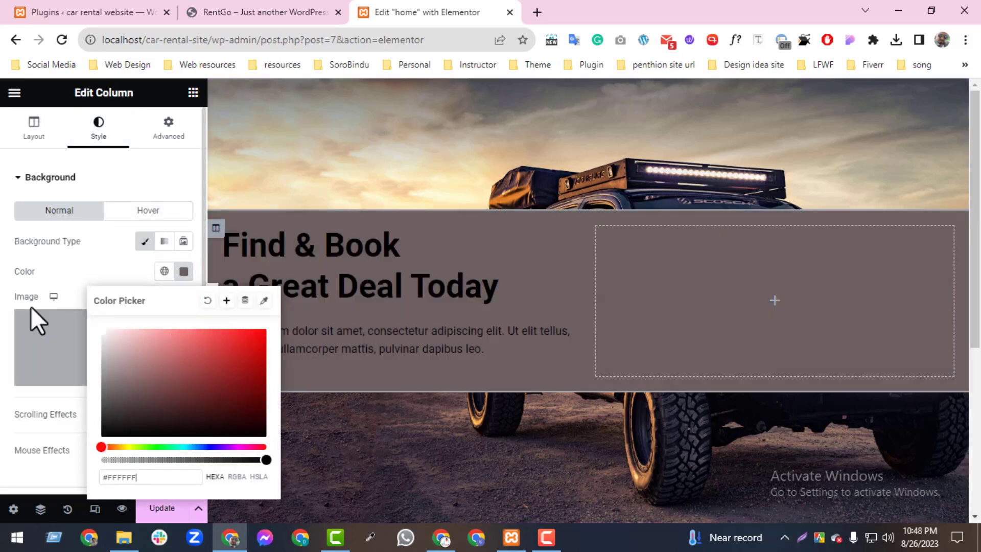
left_click_drag(118, 344, 128, 349)
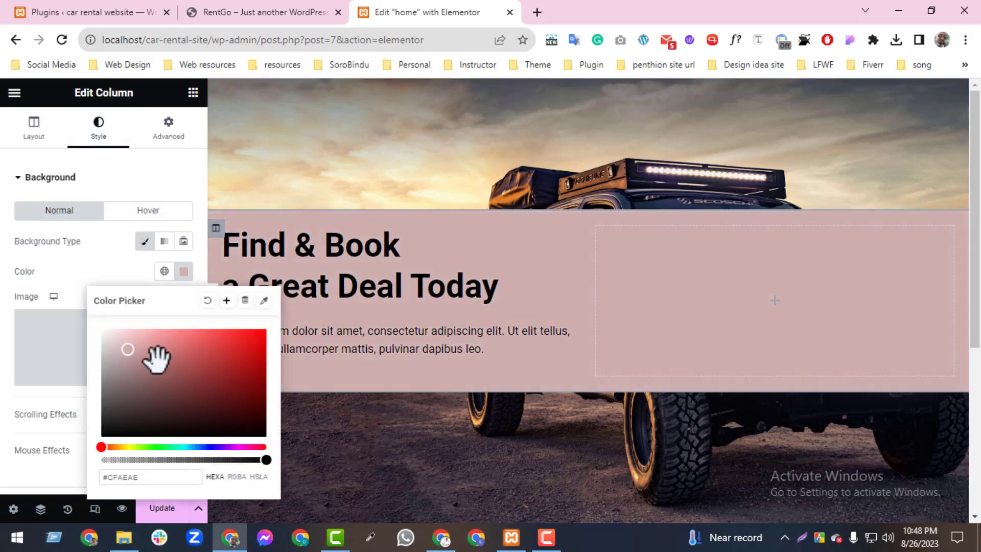
left_click(208, 301)
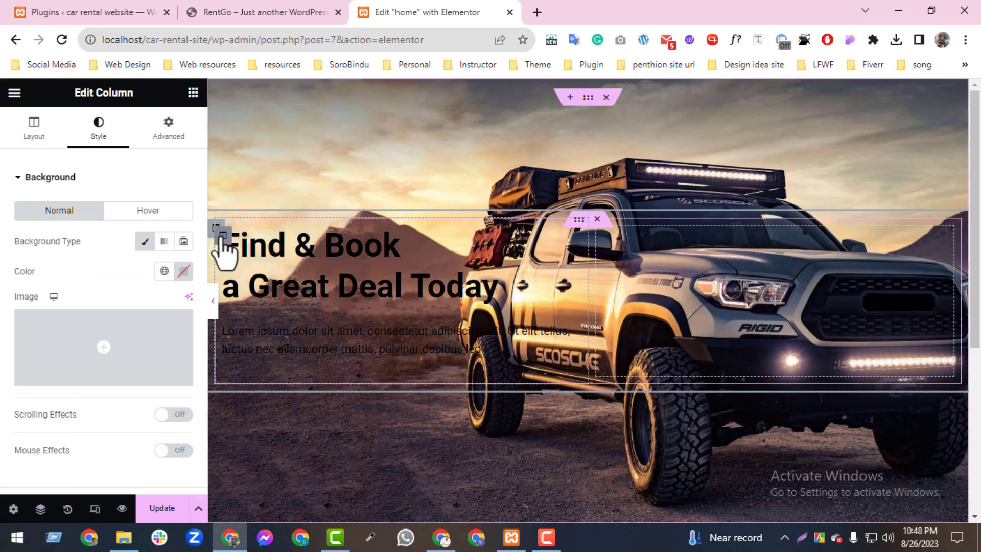
Give the inner section's left column a white (#FFFFFF) background and 57 px padding on all sides.
left_click(180, 280)
left_click_drag(138, 390, 88, 308)
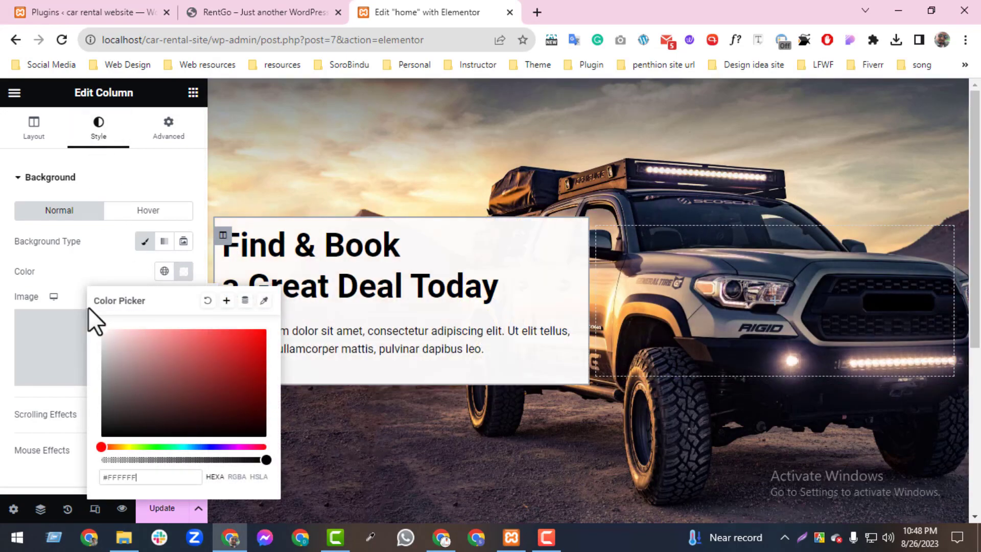
left_click(149, 141)
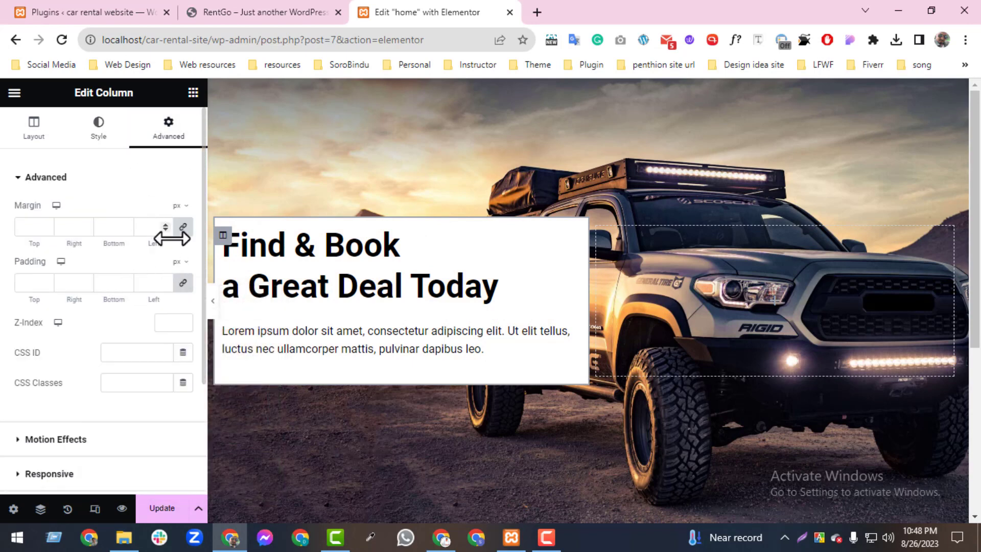
left_click_drag(161, 279, 162, 279)
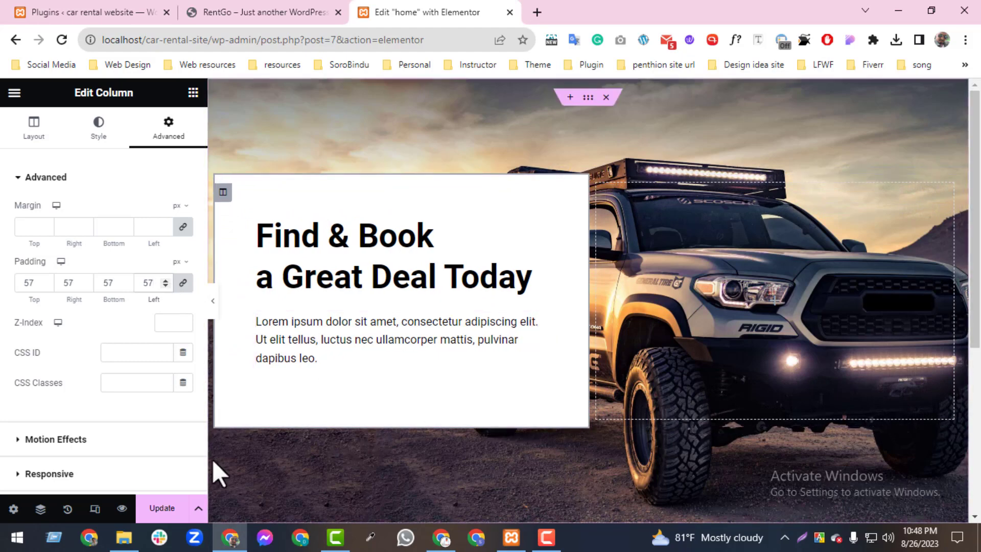
Update the home page in Elementor and open the WordPress Reading settings in a separate browser tab.
left_click(164, 508)
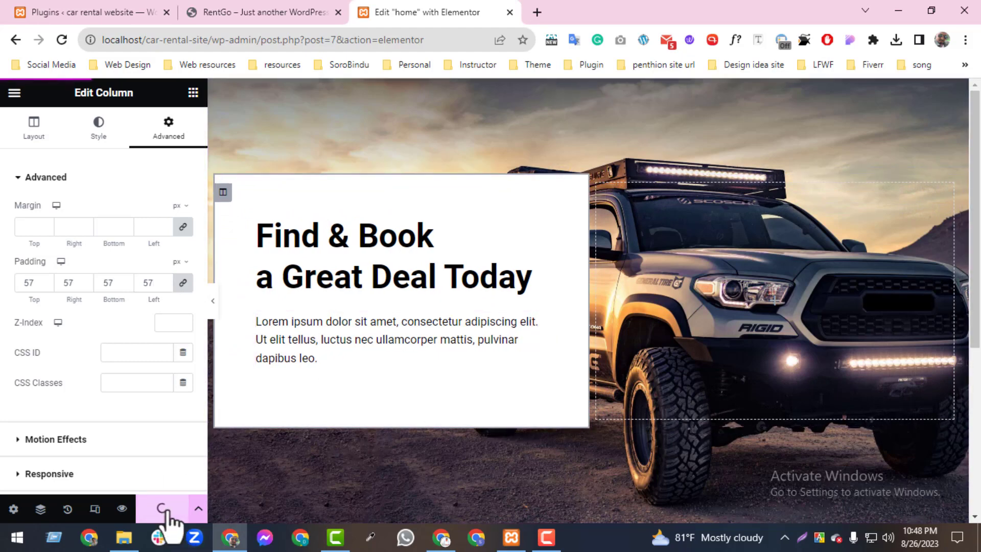
key("ctrl+1")
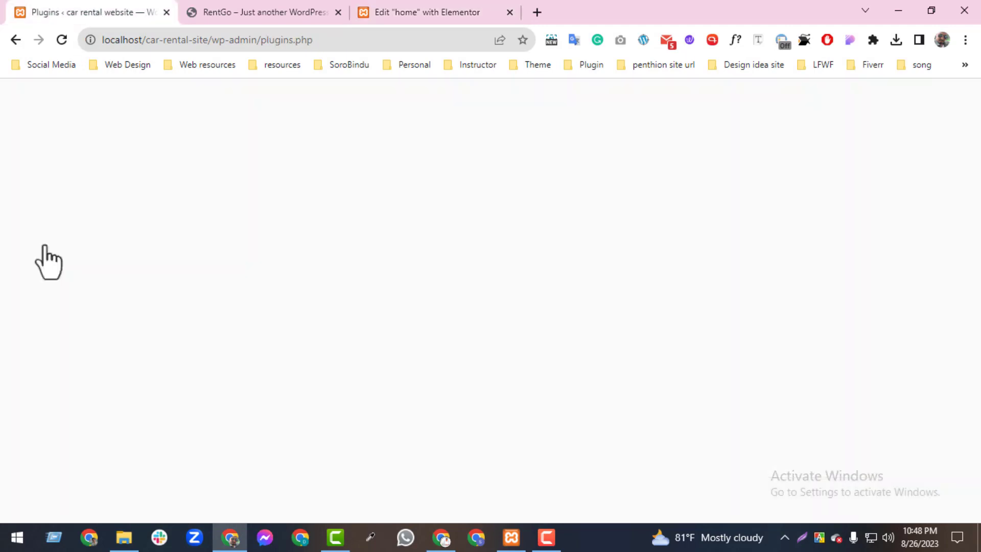
mouse_move(38, 514)
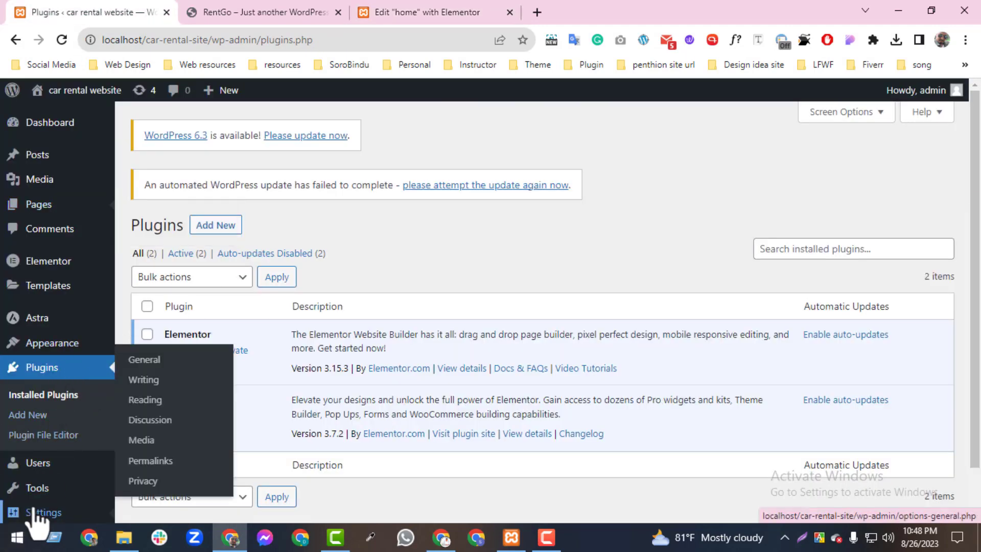
middle_click(148, 401)
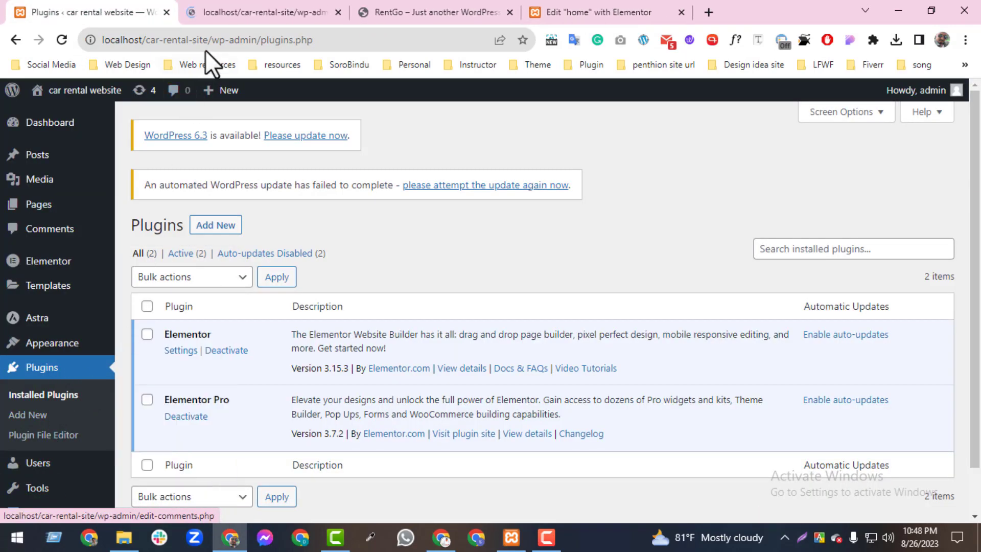
left_click(226, 11)
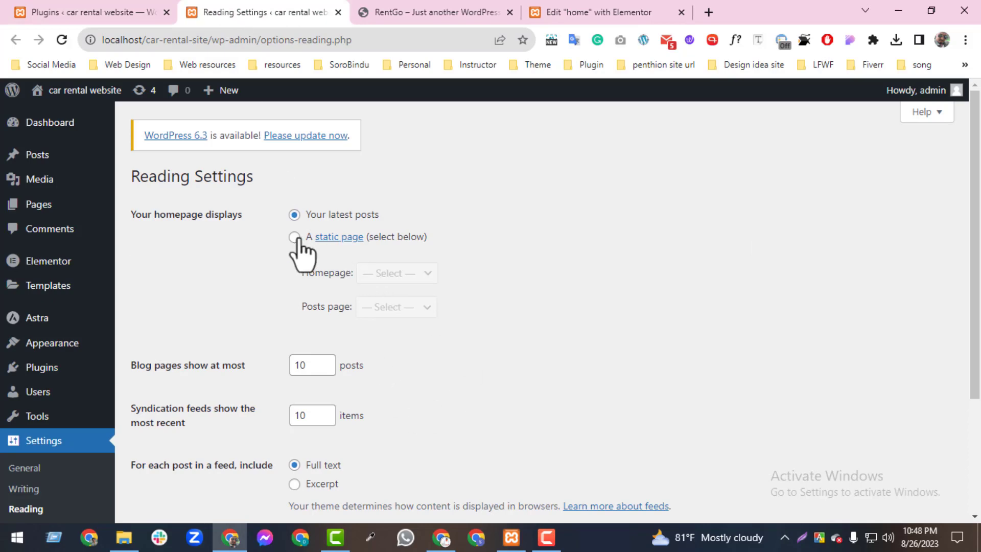
Set the site's homepage to display the static page "home" and save the Reading settings.
left_click(296, 238)
left_click(373, 274)
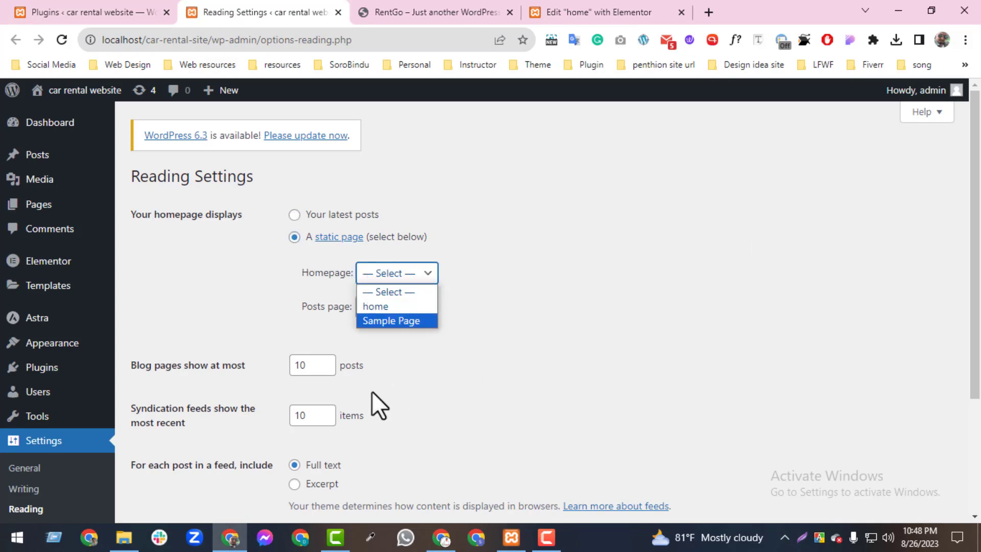
left_click(388, 308)
scroll(967, 358, "down", 3)
left_click(194, 451)
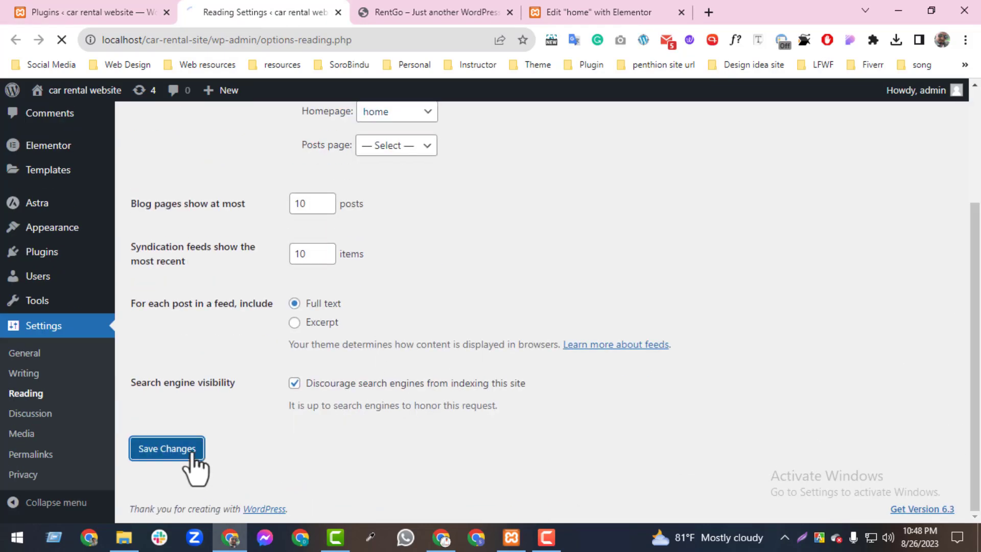
Close the home page's Elementor editor and open the live car rental site in a new tab to inspect its front page.
left_click(659, 8)
left_click(679, 12)
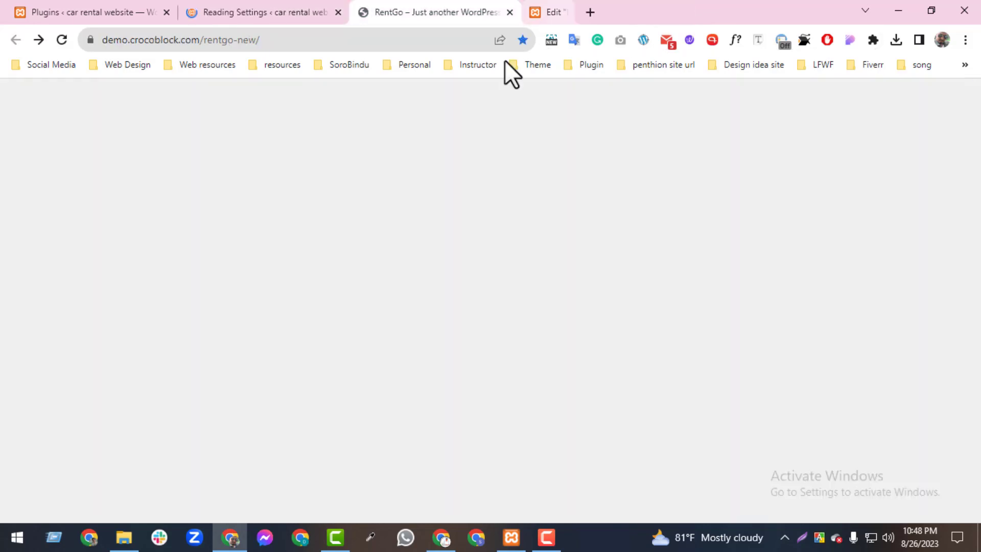
left_click(227, 15)
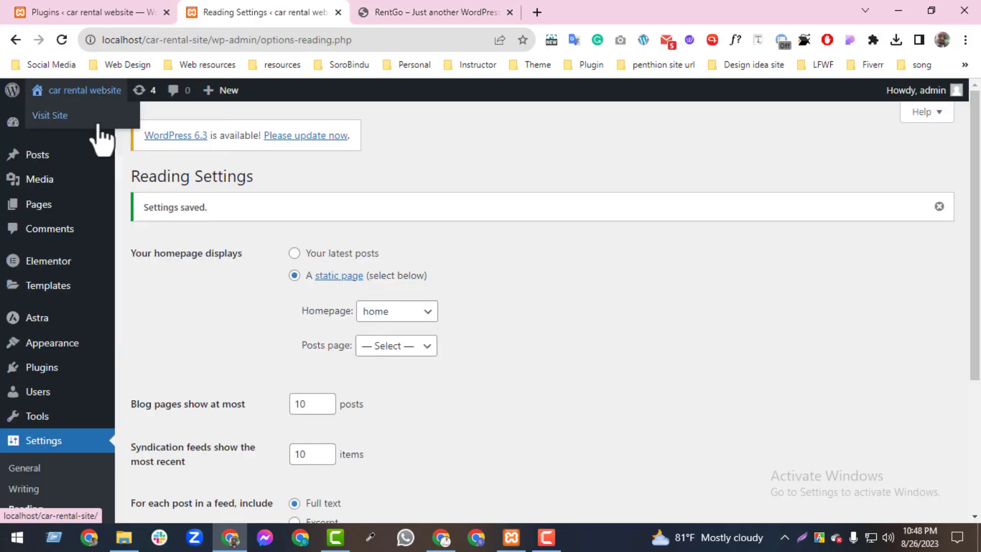
middle_click(95, 125)
left_click(432, 10)
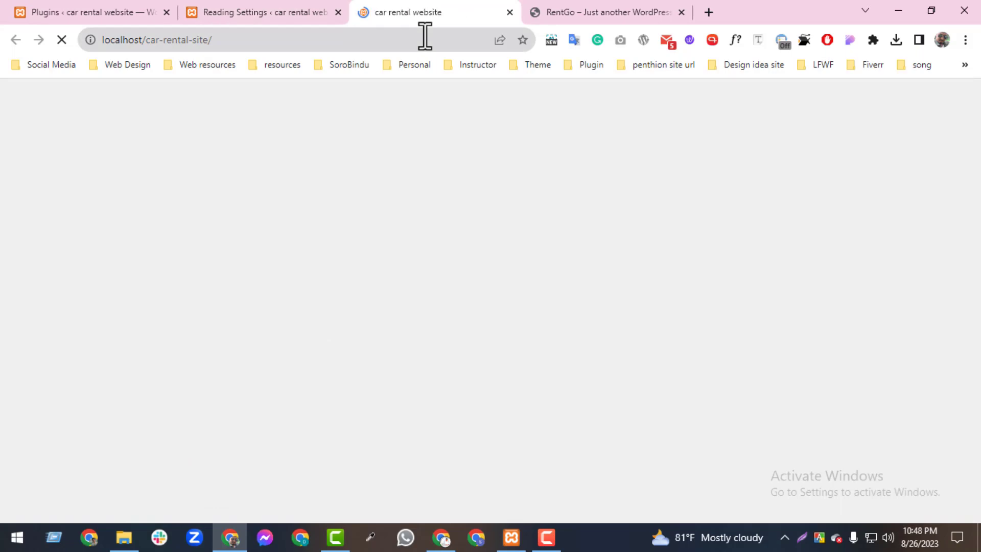
scroll(949, 204, "down", 2)
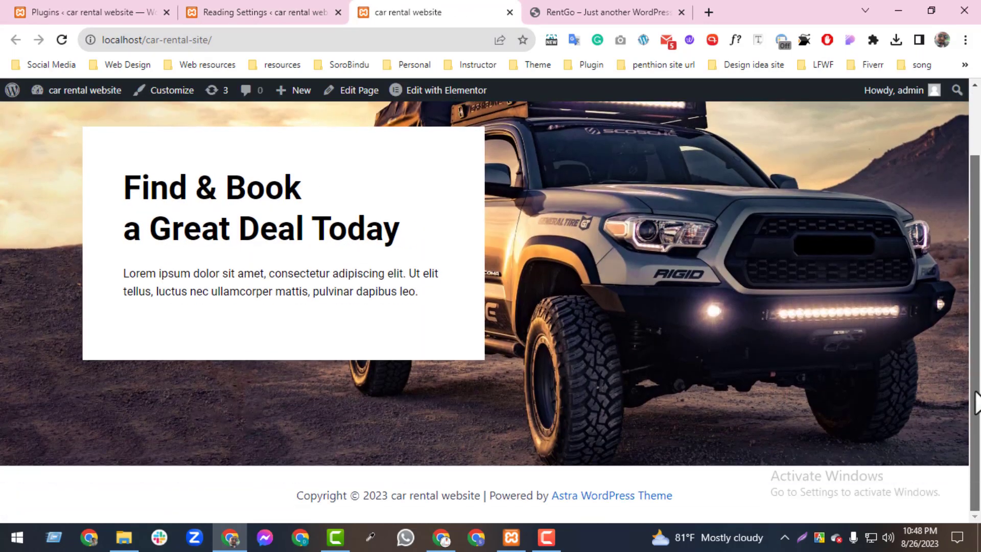
scroll(949, 205, "up", 2)
Open the Elementor Saved Templates page in a new tab and place it right after the Reading Settings tab.
left_click(287, 11)
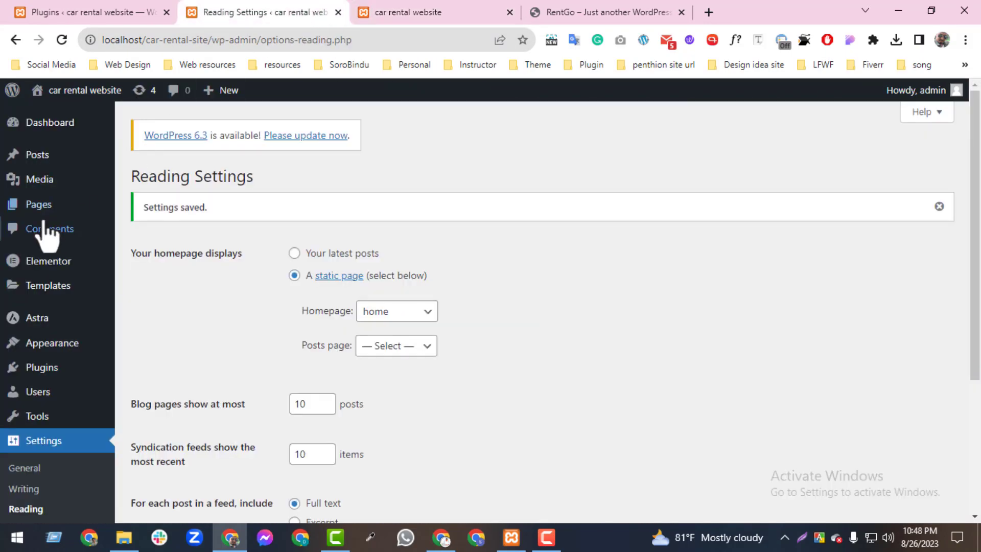
mouse_move(57, 386)
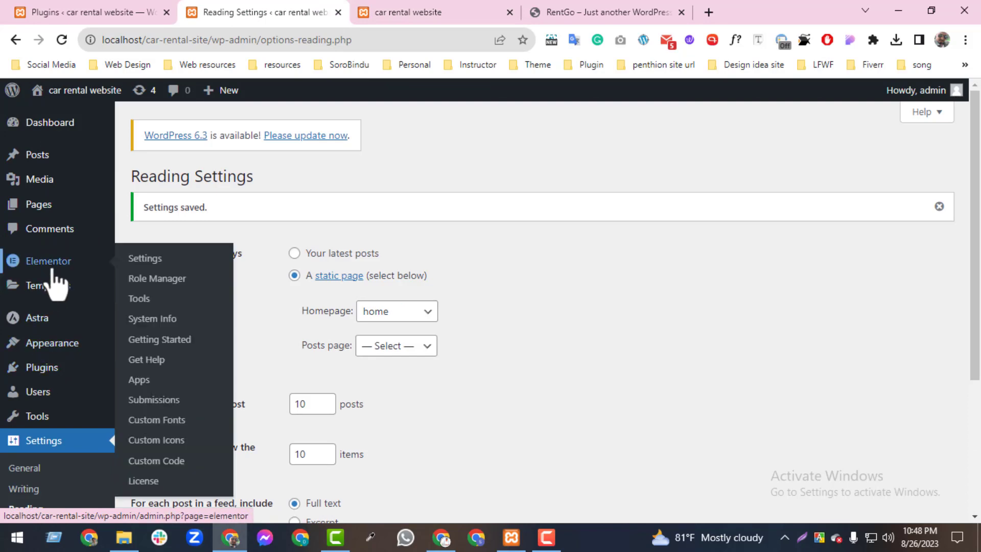
mouse_move(55, 292)
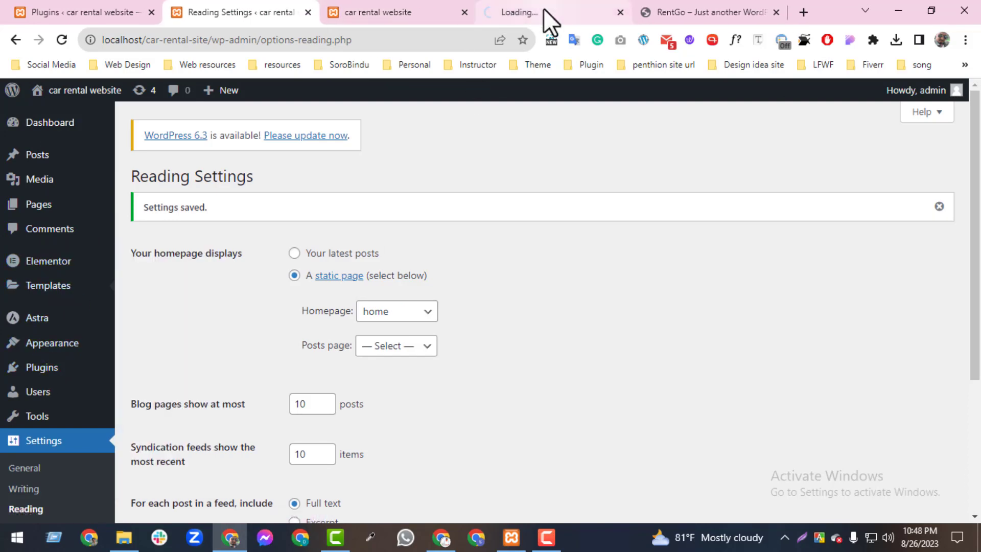
left_click_drag(547, 15, 449, 12)
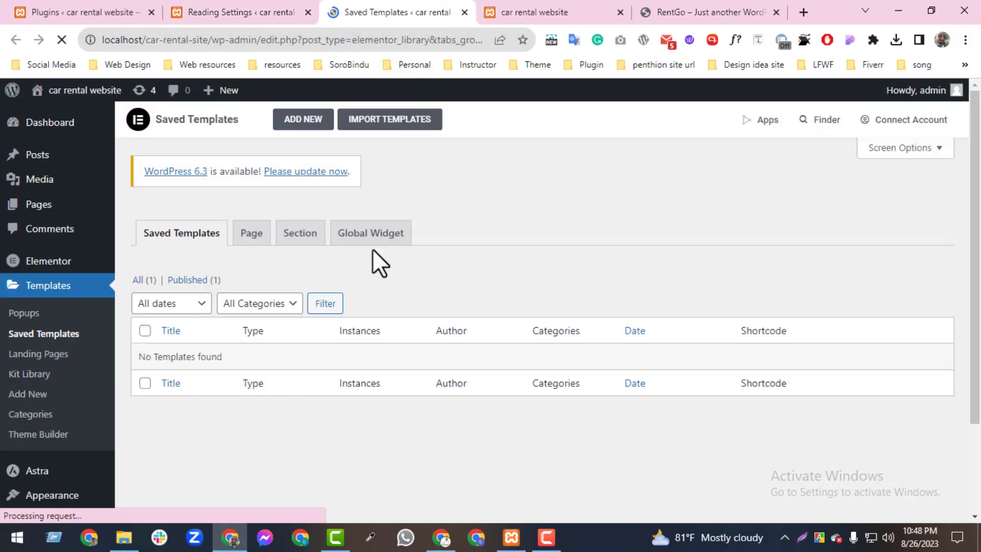
Create a new Elementor template of type Footer named "main footer".
left_click(292, 122)
left_click(562, 295)
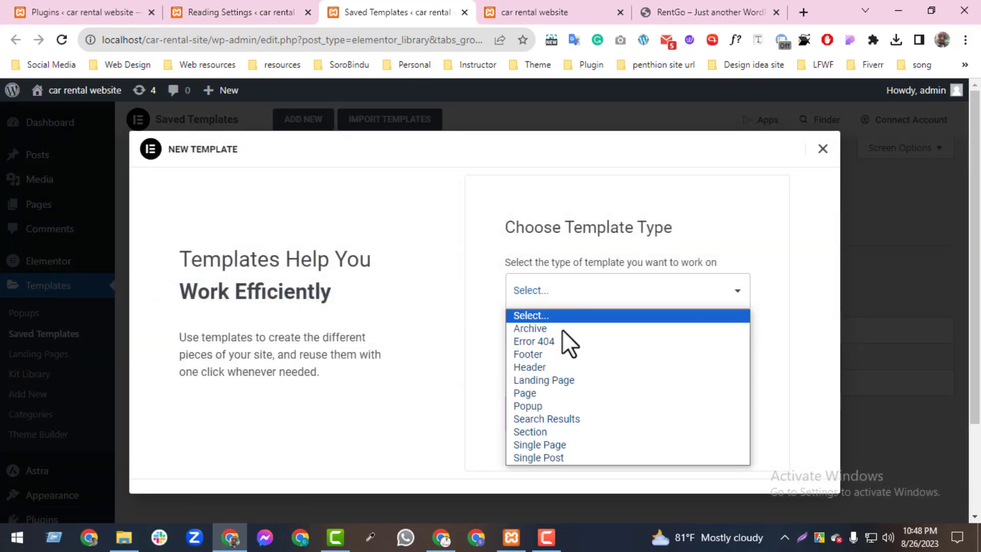
left_click(537, 354)
left_click(553, 359)
type("mai")
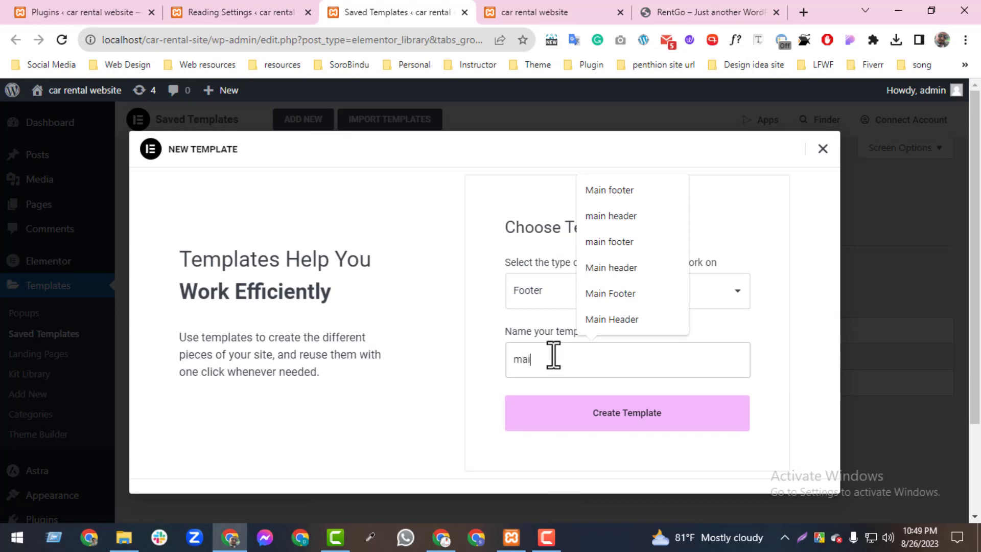
type("n footer")
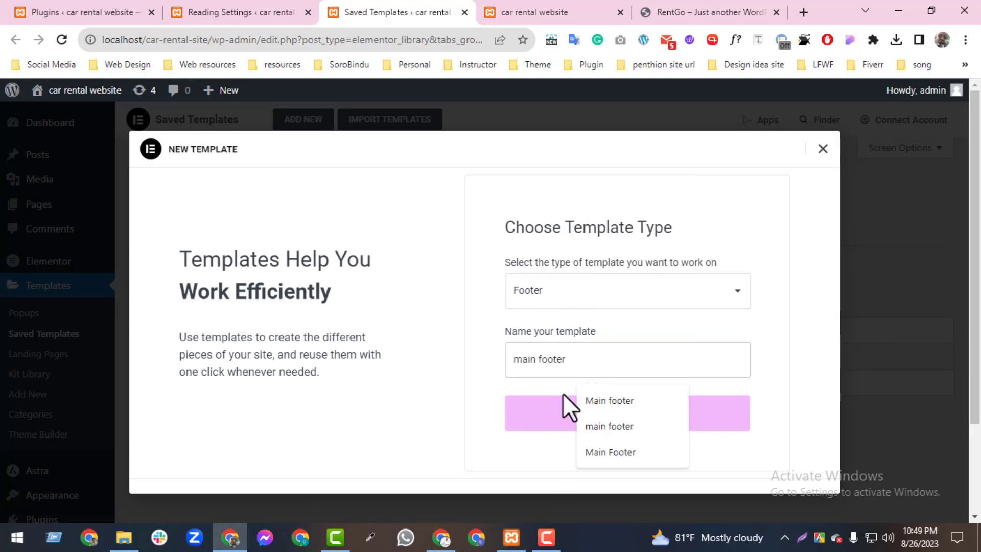
left_click(557, 418)
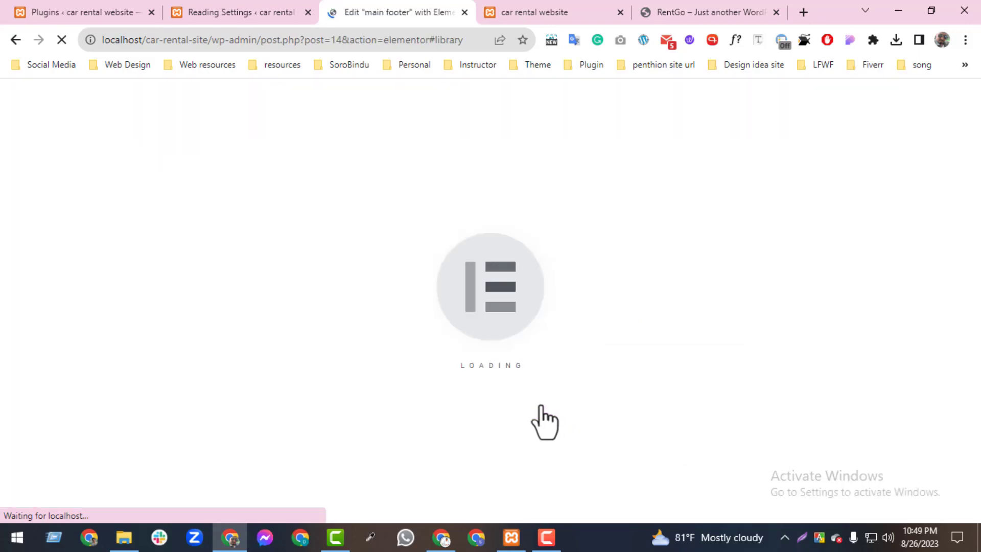
Review the footer of the RentGo demo site and dismiss the block library in the main footer template.
left_click(715, 12)
left_click_drag(979, 129, 951, 495)
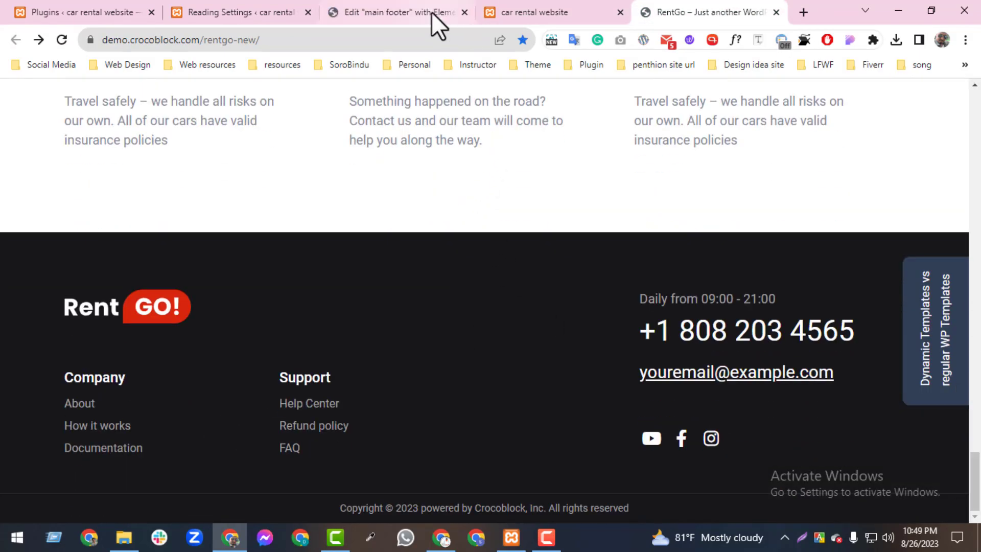
left_click(431, 11)
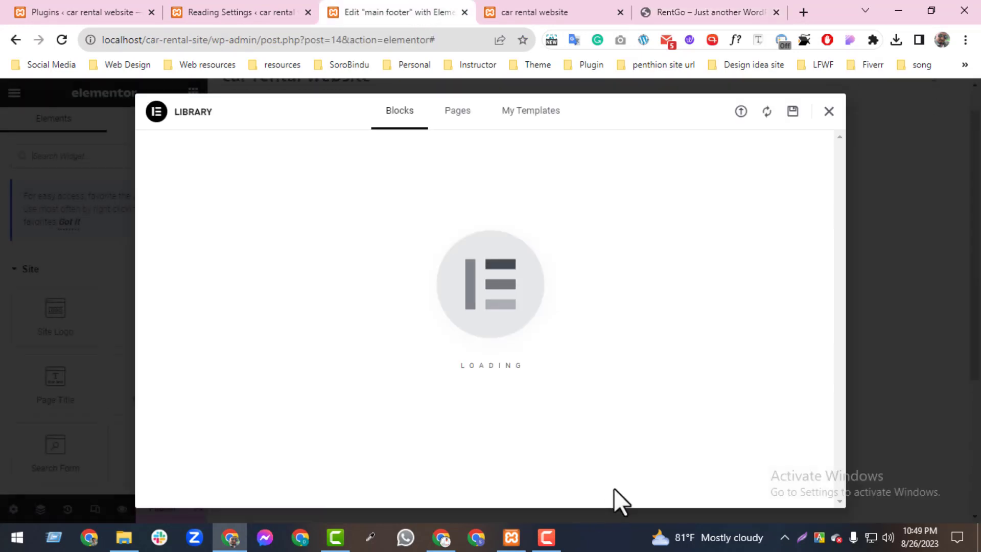
left_click(828, 111)
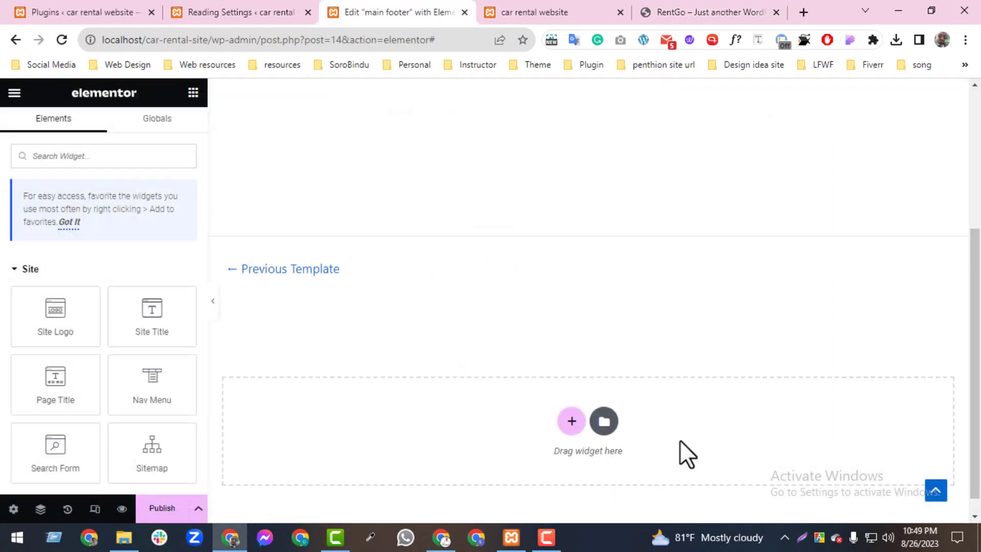
left_click(571, 423)
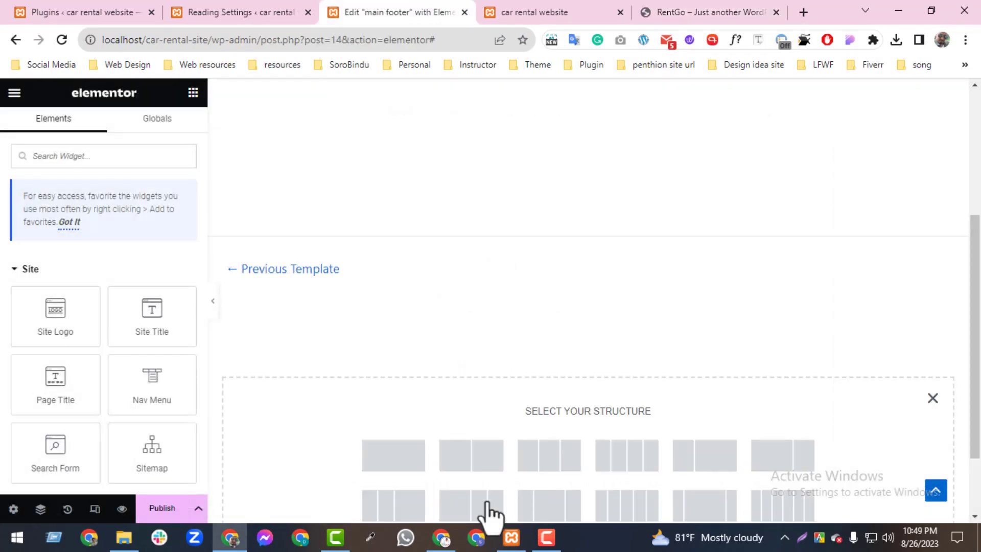
left_click(385, 463)
left_click(536, 12)
left_click(705, 13)
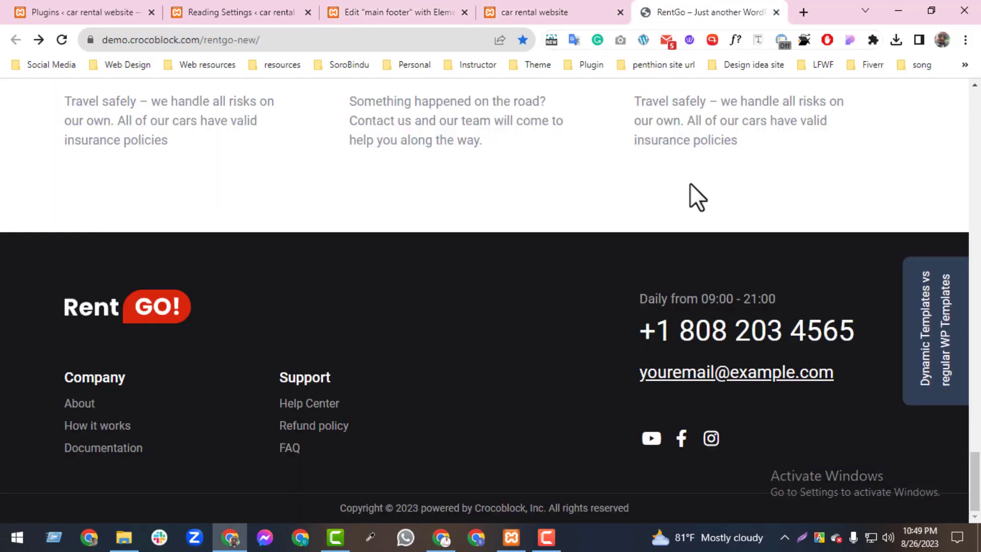
left_click(588, 12)
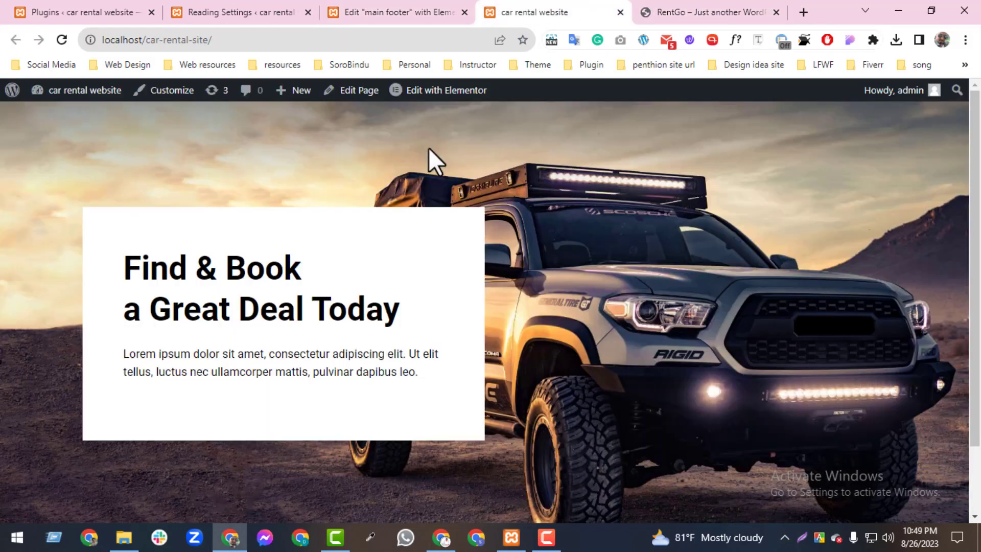
left_click(357, 11)
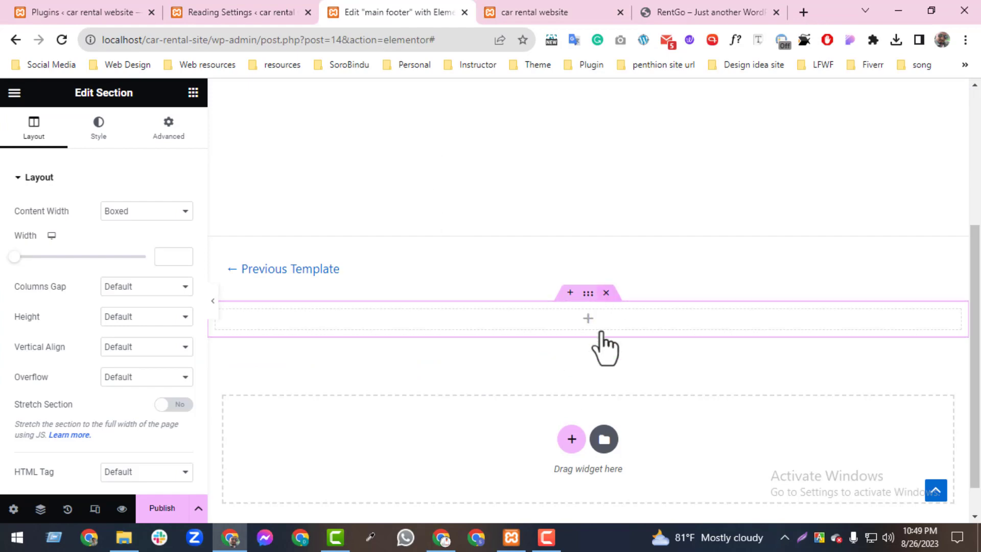
left_click(606, 293)
Add a section with four equal columns to the footer and set its top and bottom padding to 60 px.
left_click(572, 430)
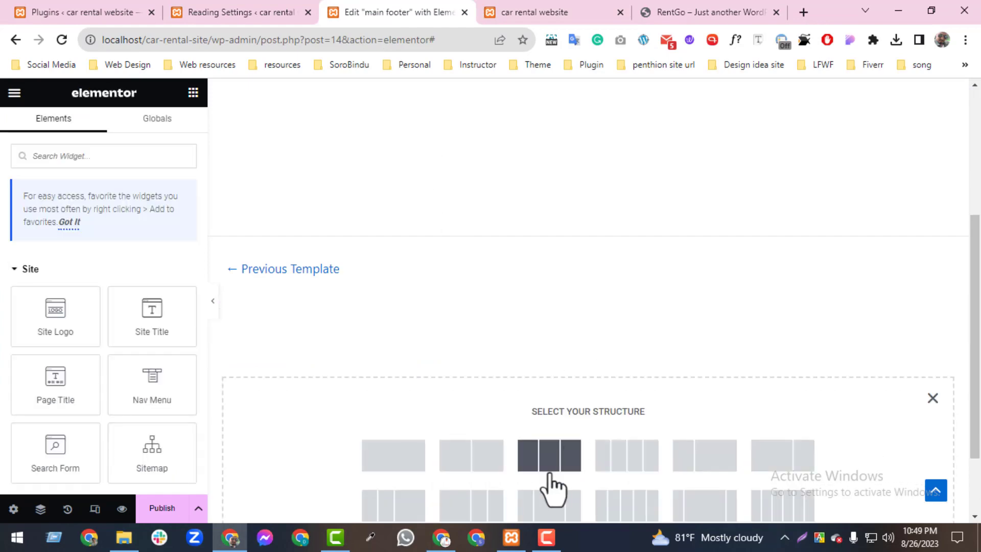
left_click(633, 470)
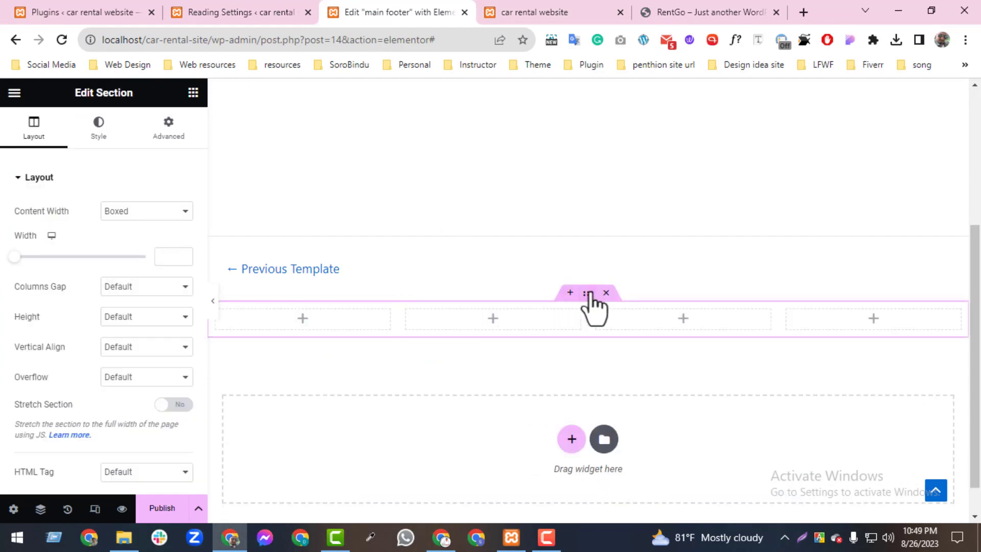
left_click(168, 134)
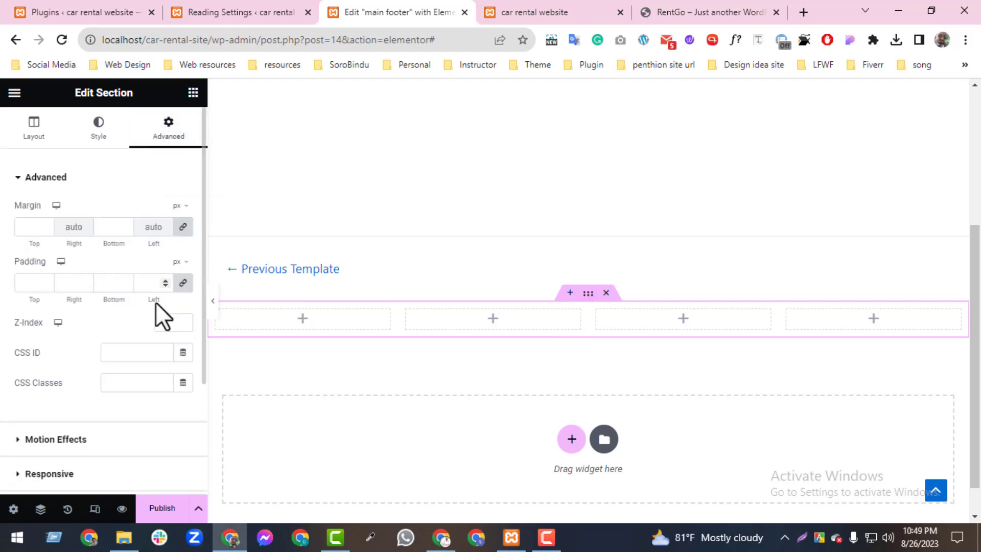
left_click(183, 282)
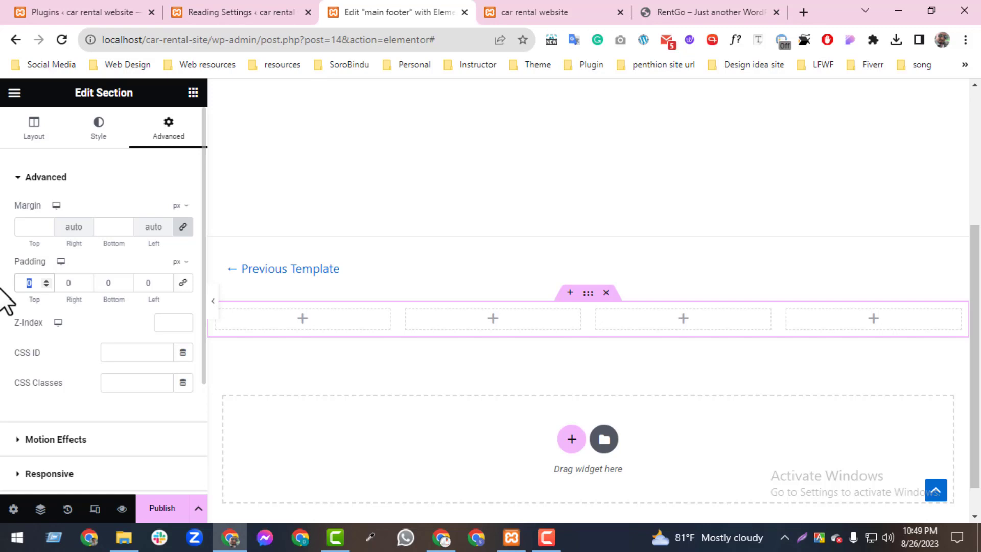
type("60")
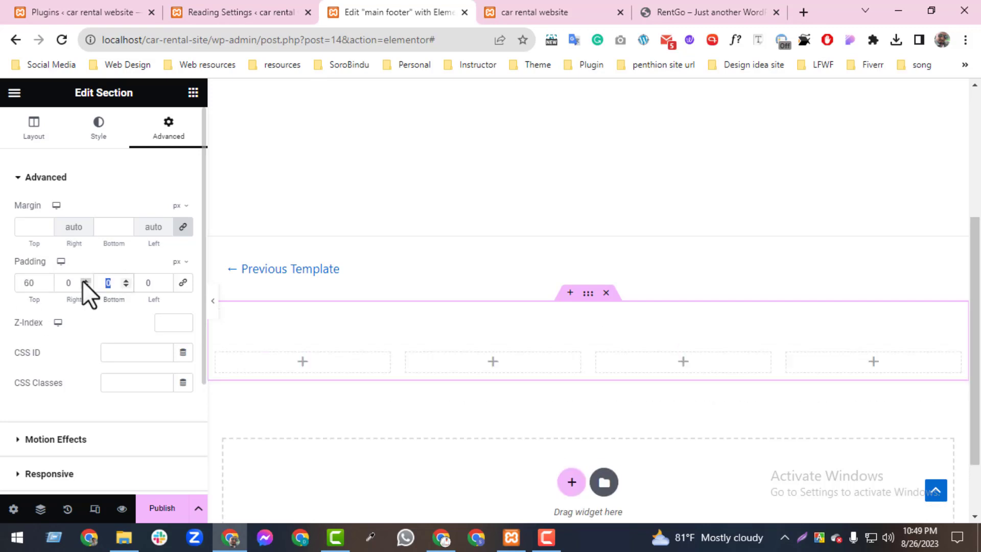
type("60")
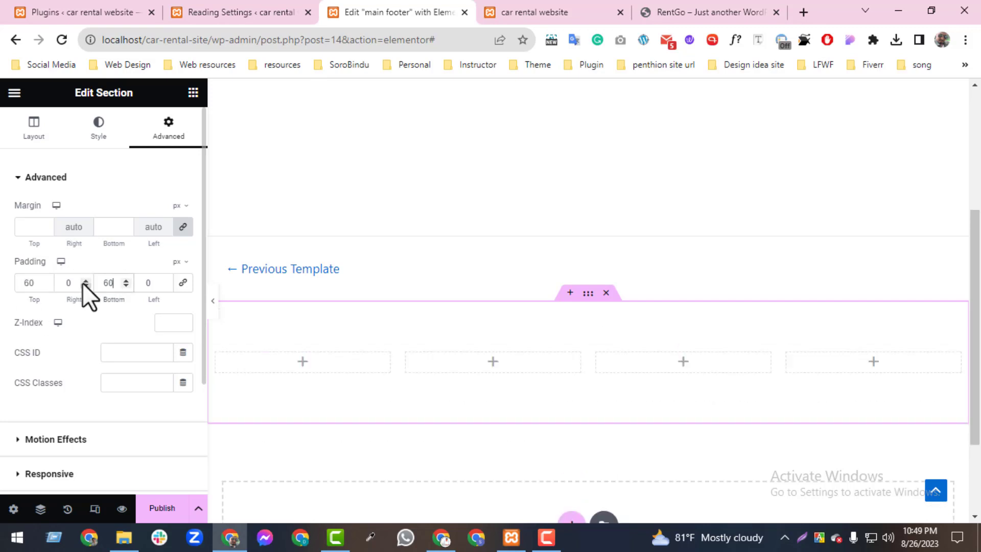
Sample the dark background color of the RentGo demo footer with Quick HTML Color Picker for the footer section's style.
left_click(99, 127)
left_click(697, 11)
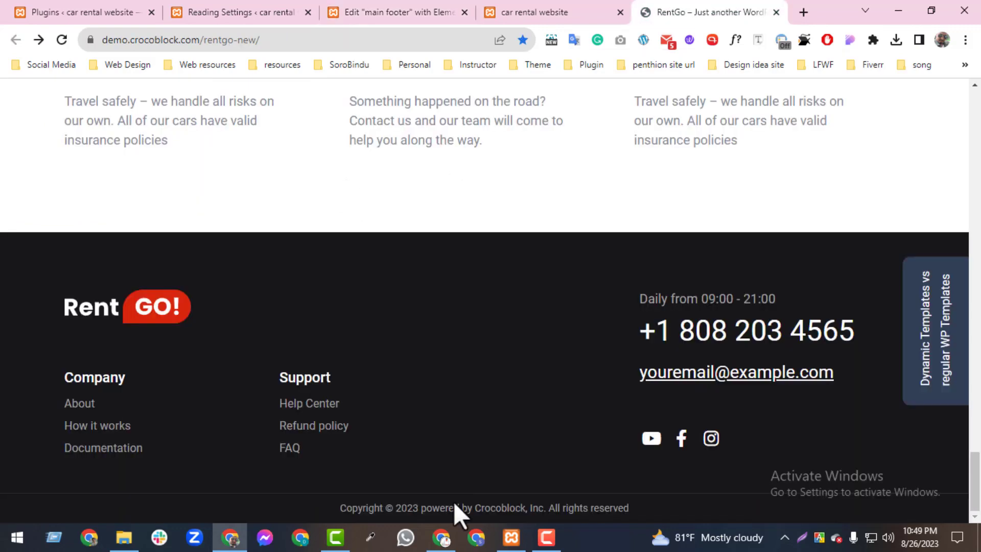
left_click(367, 540)
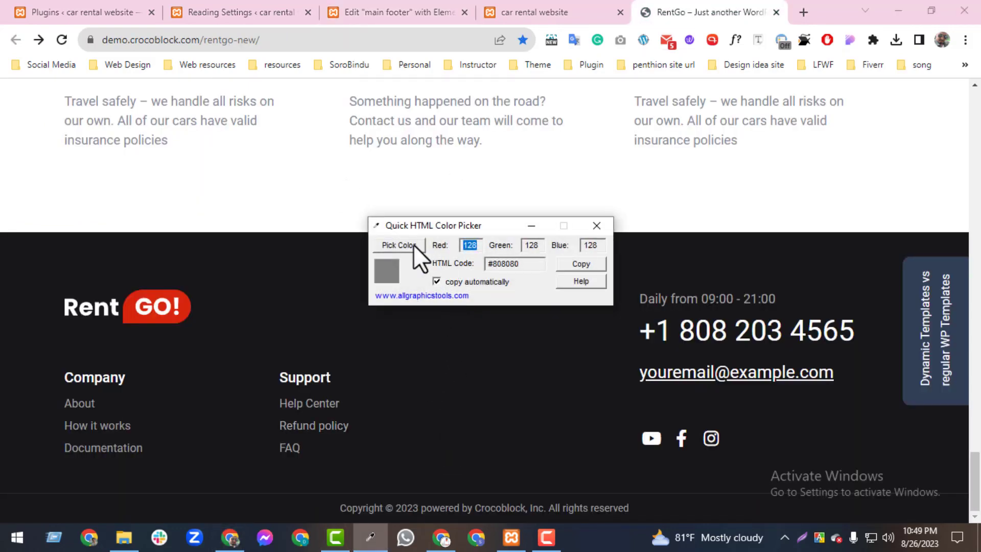
left_click(413, 245)
left_click(436, 335)
left_click(554, 11)
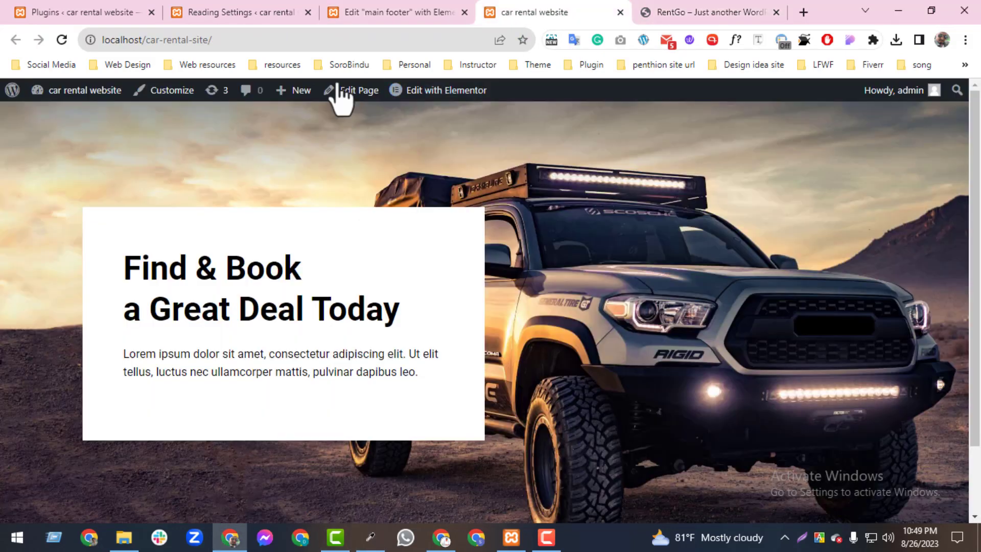
Give the four-column section of the main footer template a classic background with the color #17171A.
left_click(393, 12)
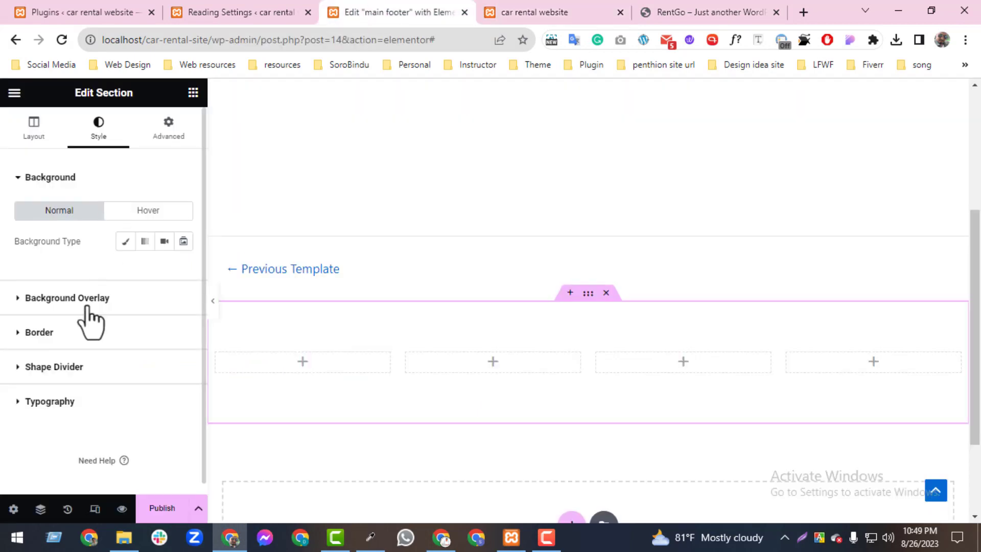
left_click(128, 244)
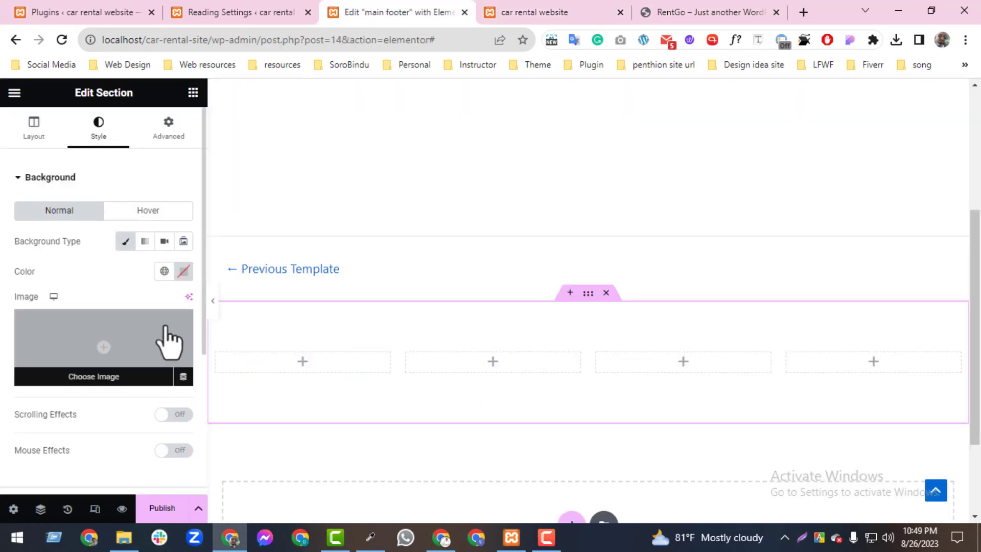
left_click(183, 272)
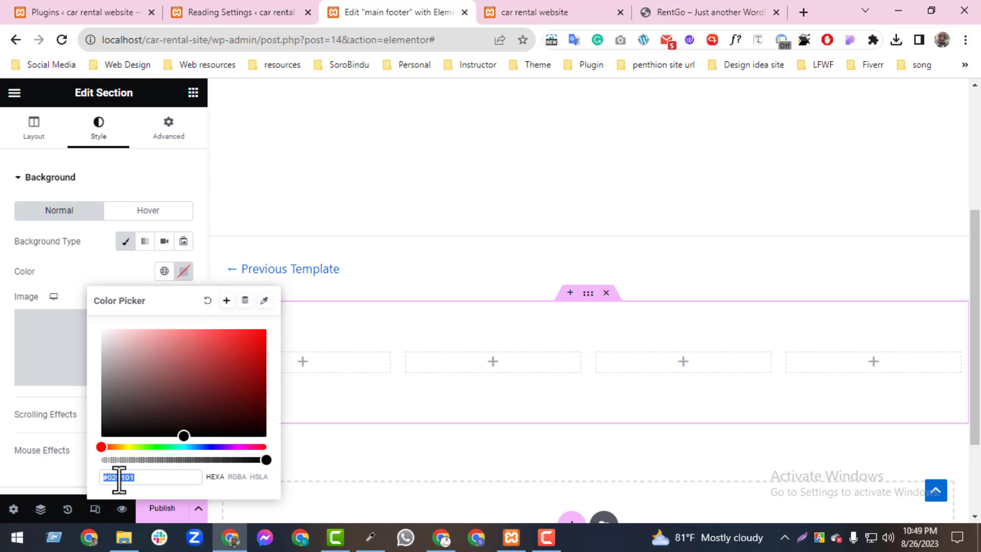
type("#17171A")
left_click(394, 329)
Add an Image widget to the first column of the footer section.
left_click(335, 360)
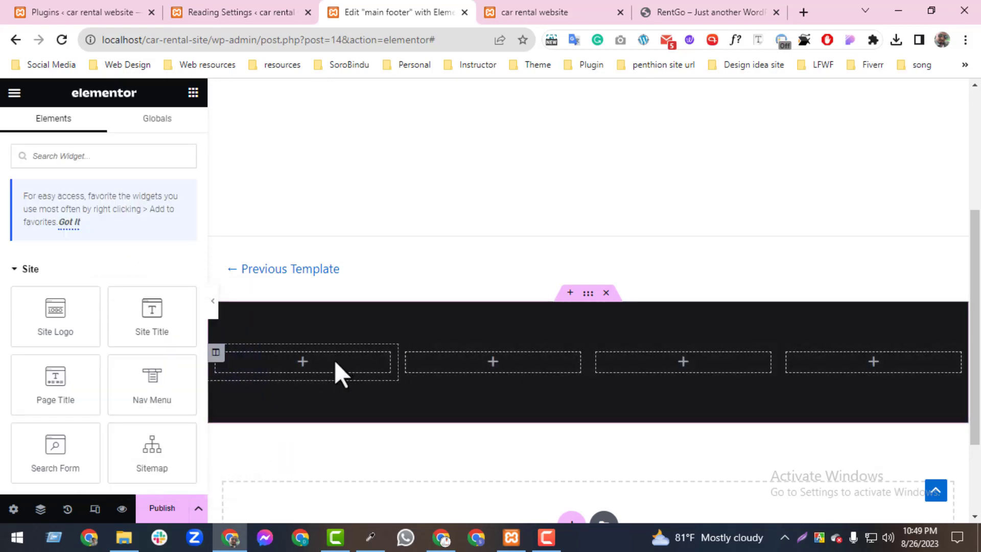
left_click(74, 153)
type("image")
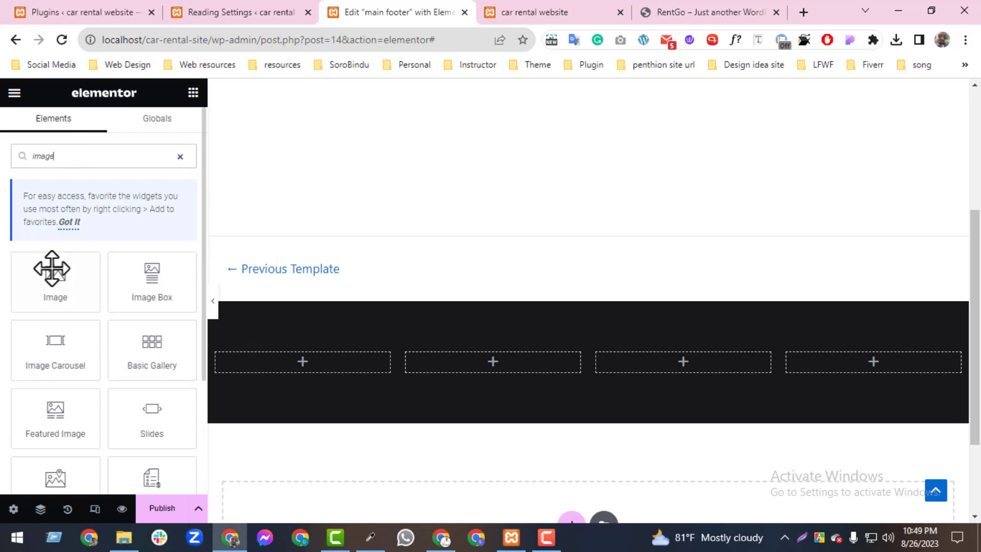
left_click_drag(51, 269, 276, 363)
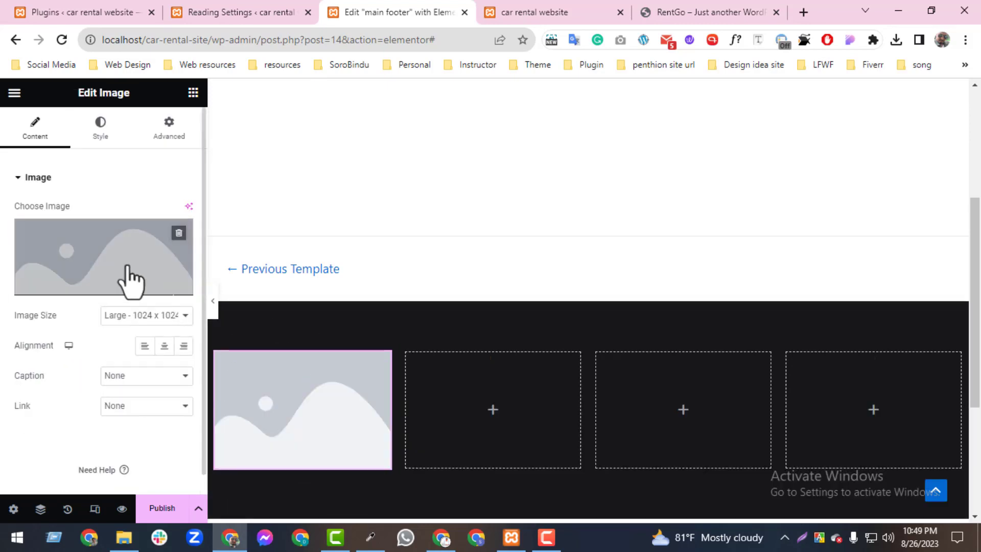
Upload footer_logo-1.png from the Downloads folder and use it as the image in the first footer column.
left_click(128, 277)
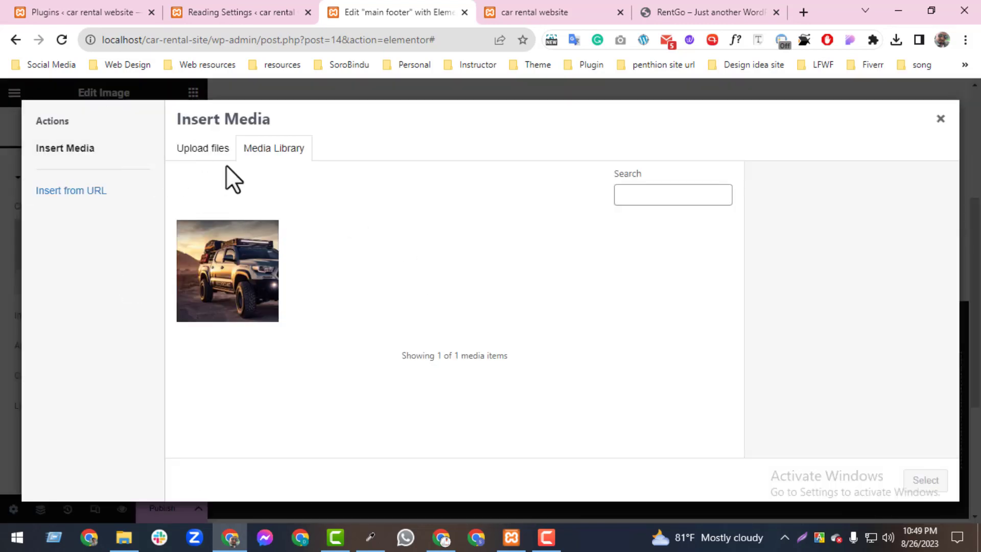
left_click(217, 151)
left_click(529, 337)
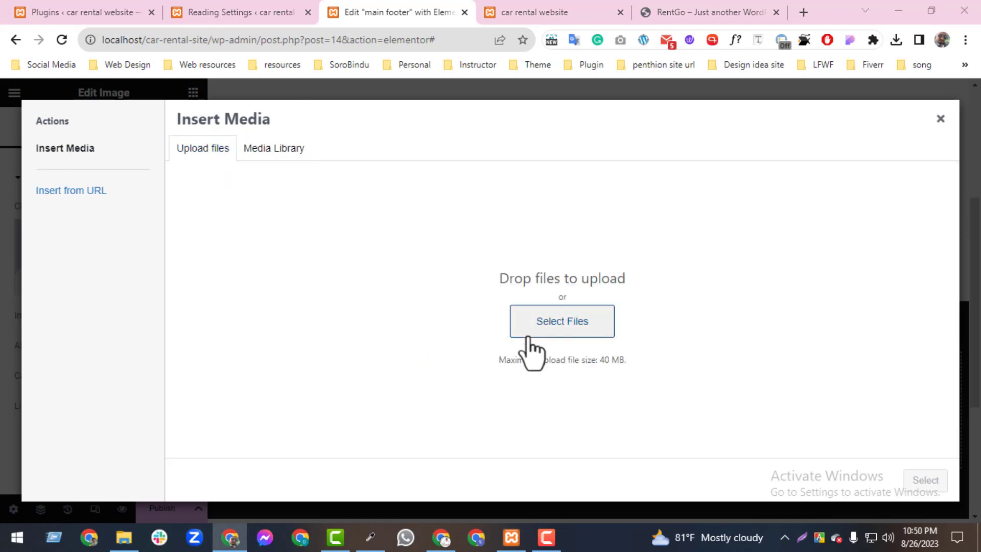
left_click_drag(117, 165, 112, 100)
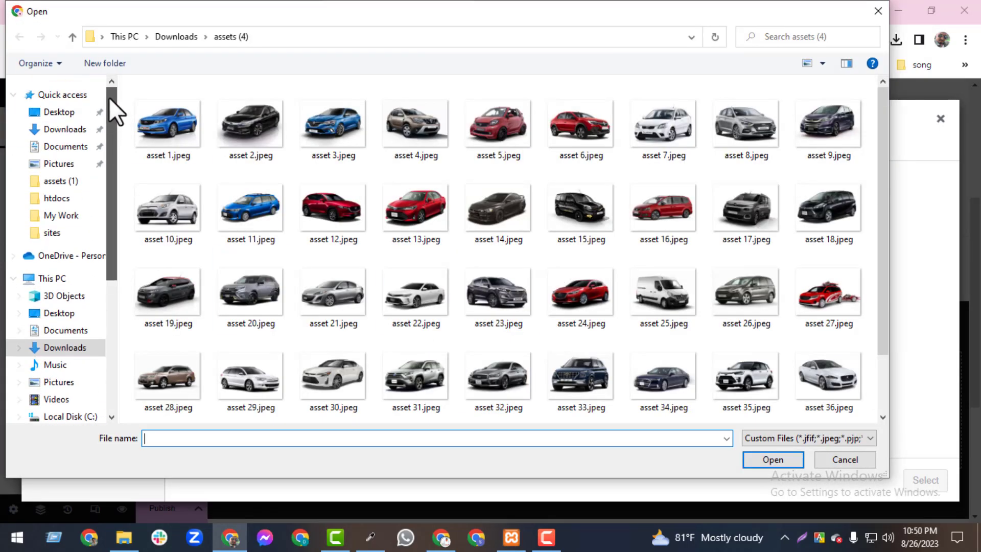
left_click(71, 112)
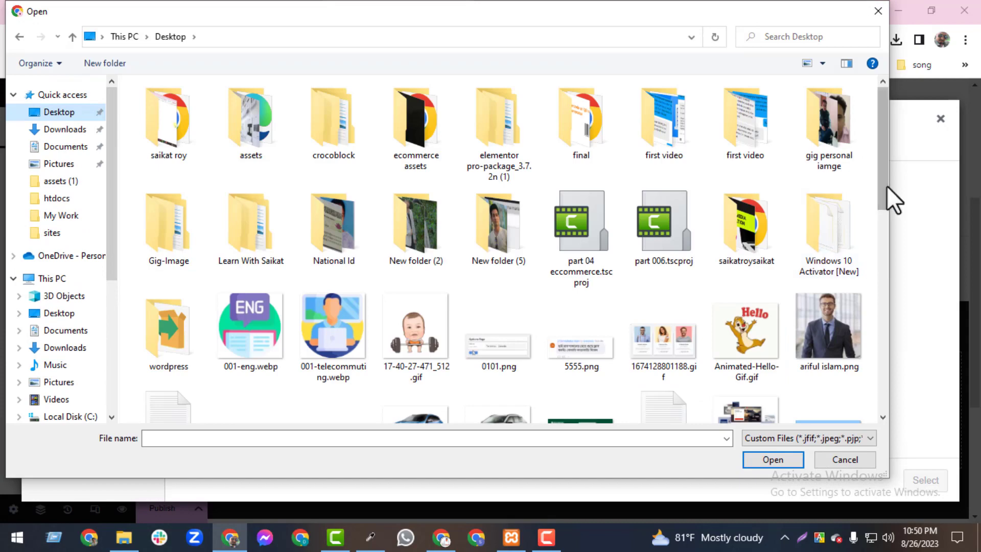
left_click_drag(887, 186, 54, 150)
left_click(61, 129)
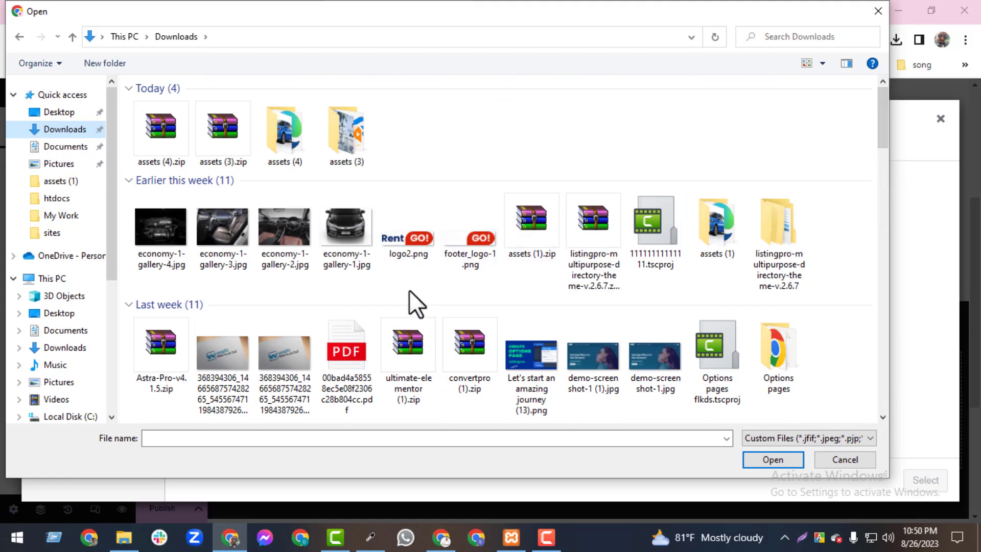
left_click(405, 253)
left_click(462, 248)
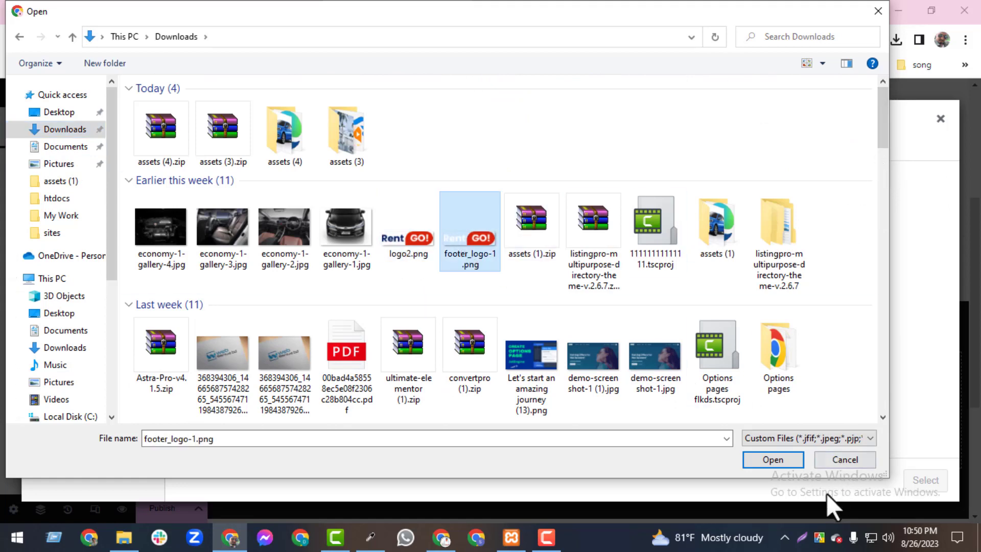
left_click(780, 463)
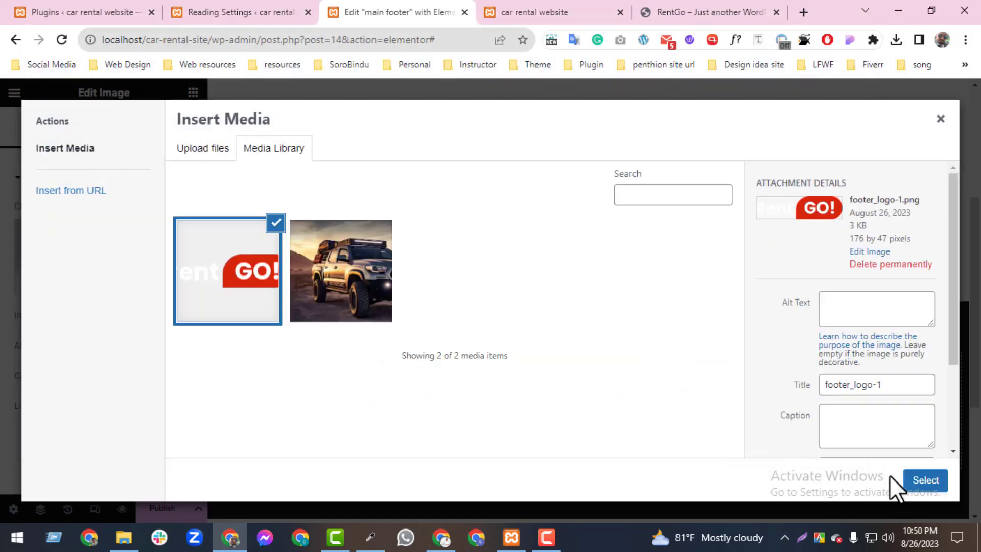
left_click(925, 481)
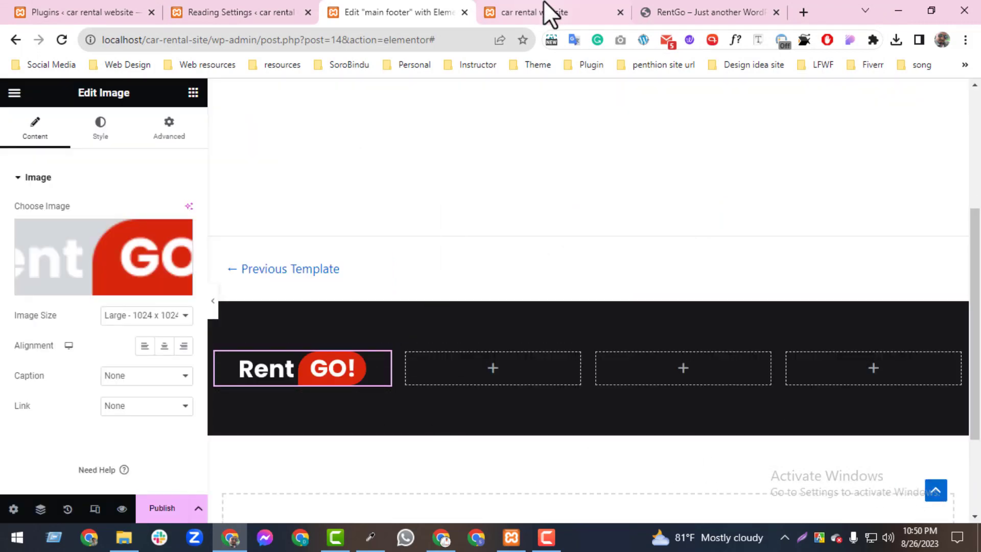
Check the RentGo demo footer and add a Heading widget titled "Company" below the logo in the first column.
left_click(669, 14)
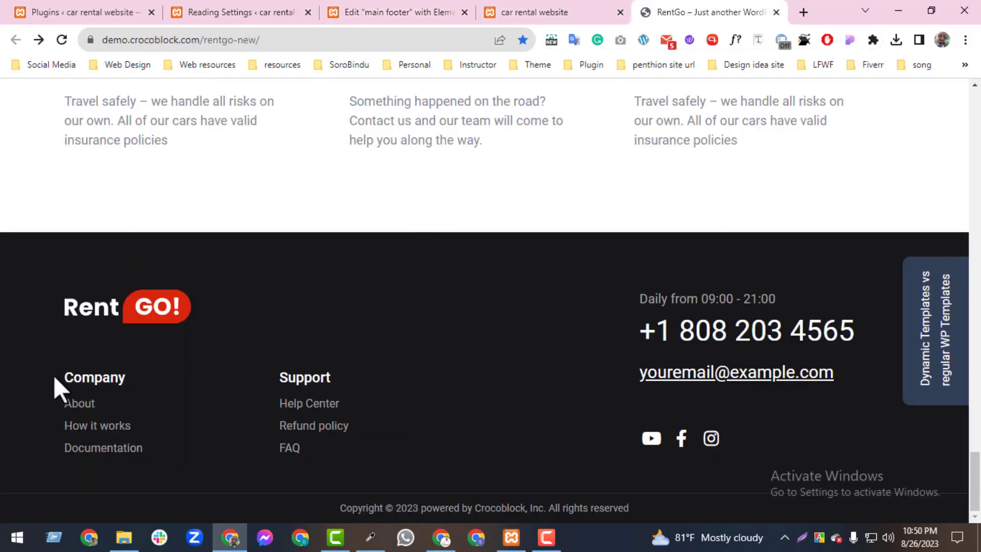
left_click(553, 11)
left_click_drag(430, 10, 577, 10)
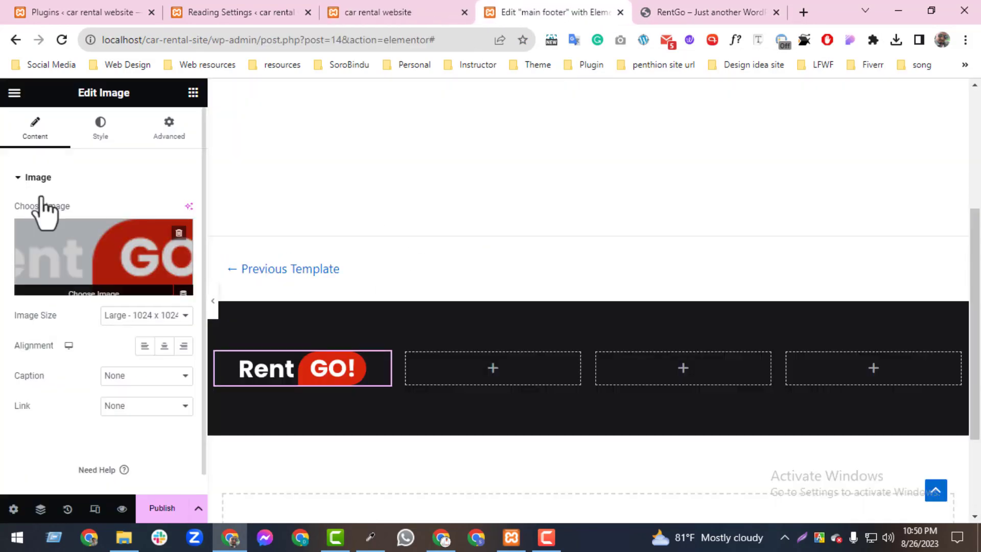
left_click(193, 93)
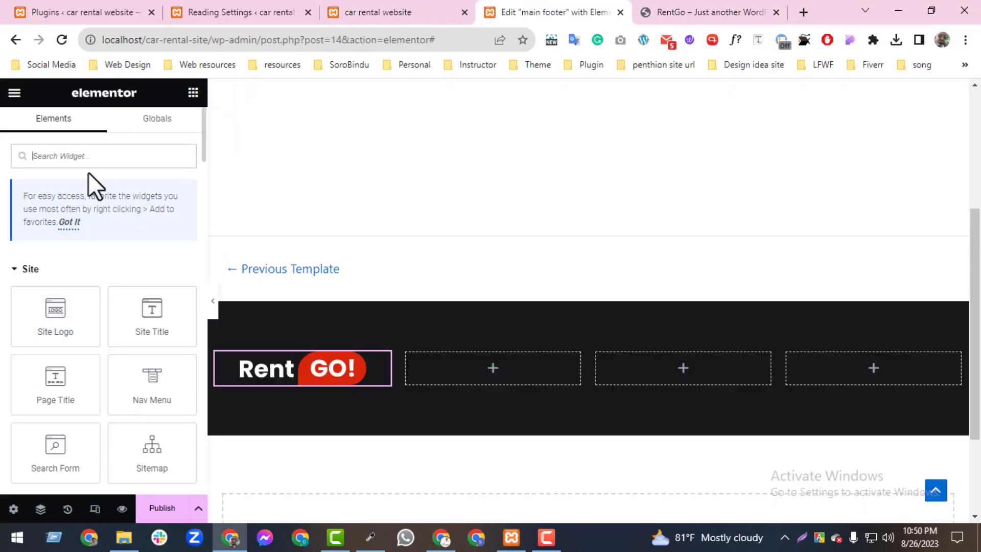
type("headi")
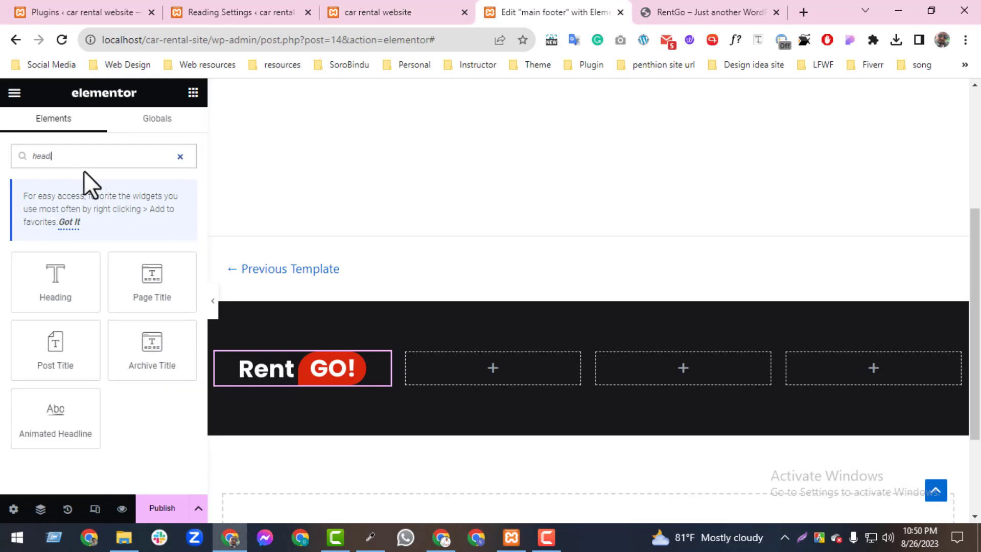
left_click_drag(74, 290, 302, 396)
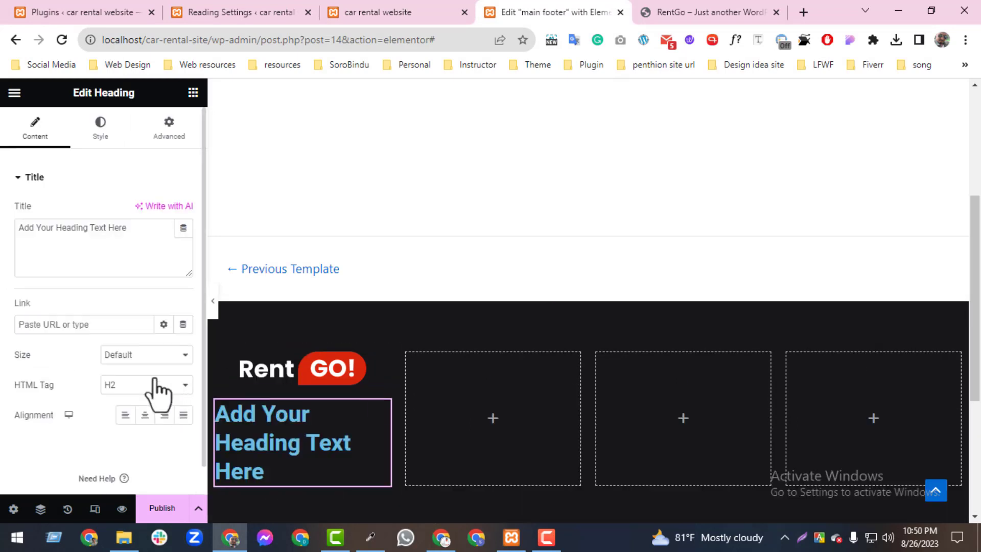
left_click_drag(134, 240, 9, 223)
type("Company")
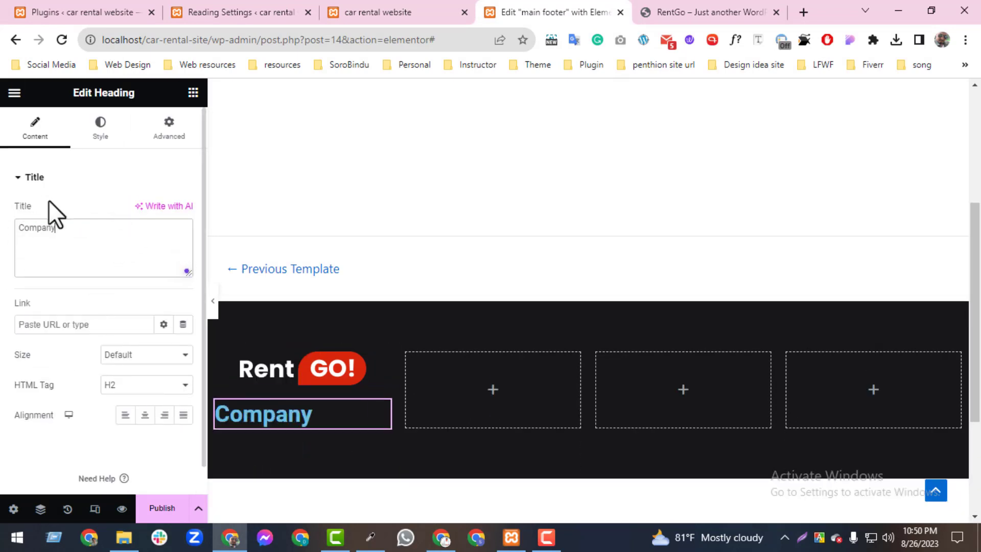
Set the Company heading's text color to white and its font size to 18 px.
left_click(100, 130)
left_click(184, 211)
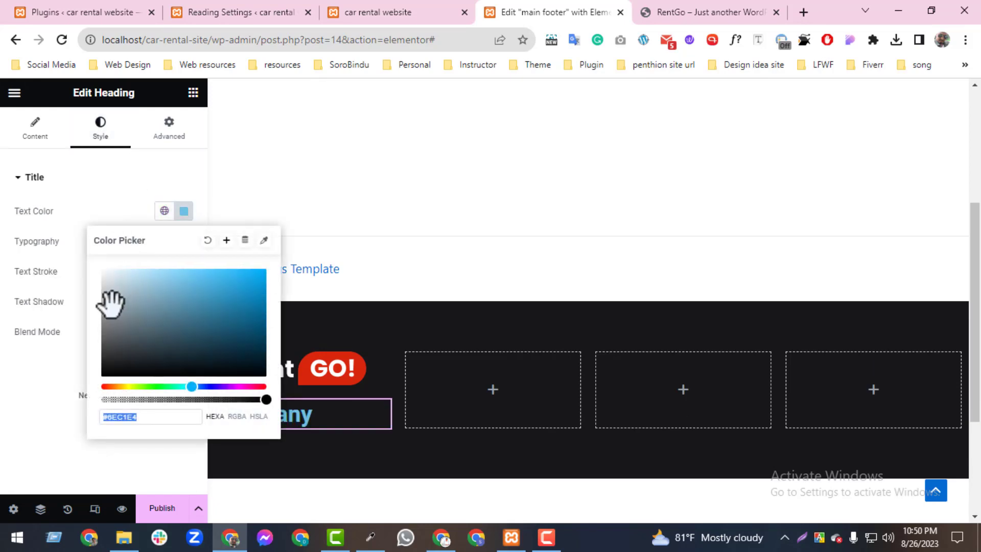
left_click(183, 241)
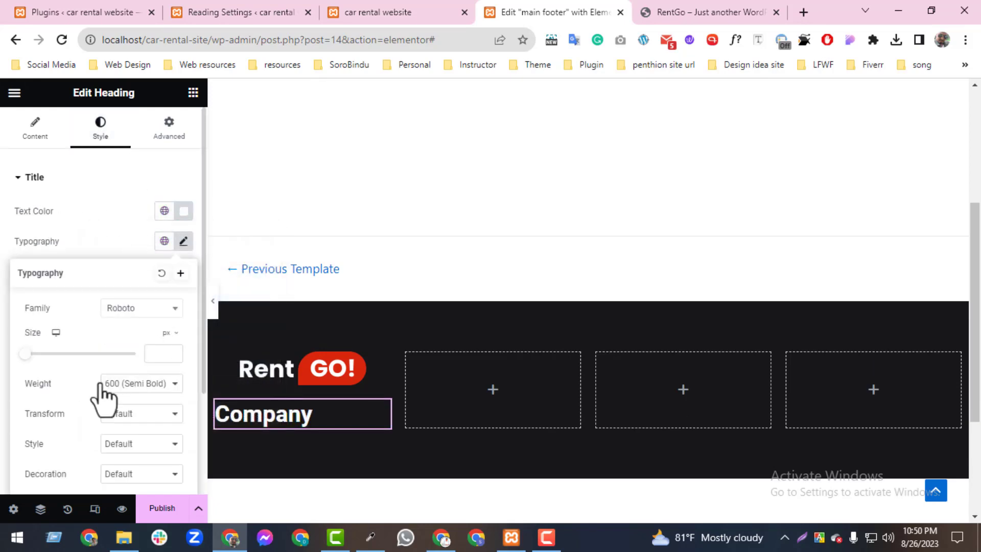
left_click_drag(23, 356, 32, 352)
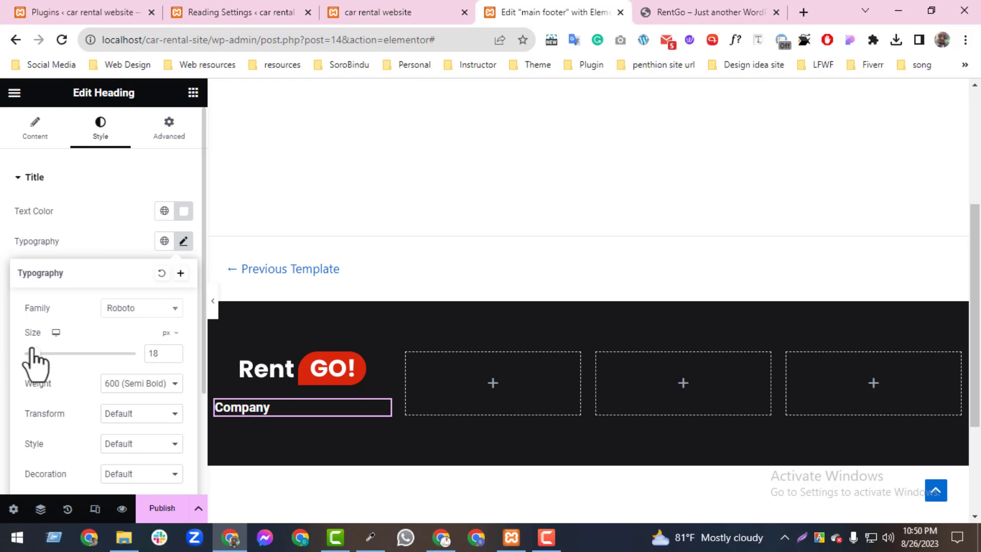
Left-align the footer logo and check the Company links in the RentGo demo footer.
left_click(330, 370)
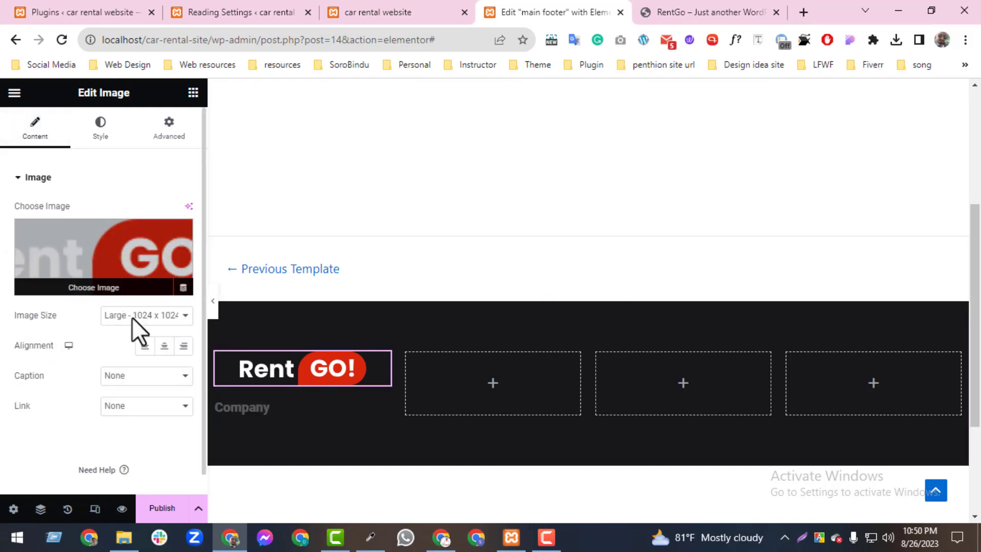
left_click(145, 346)
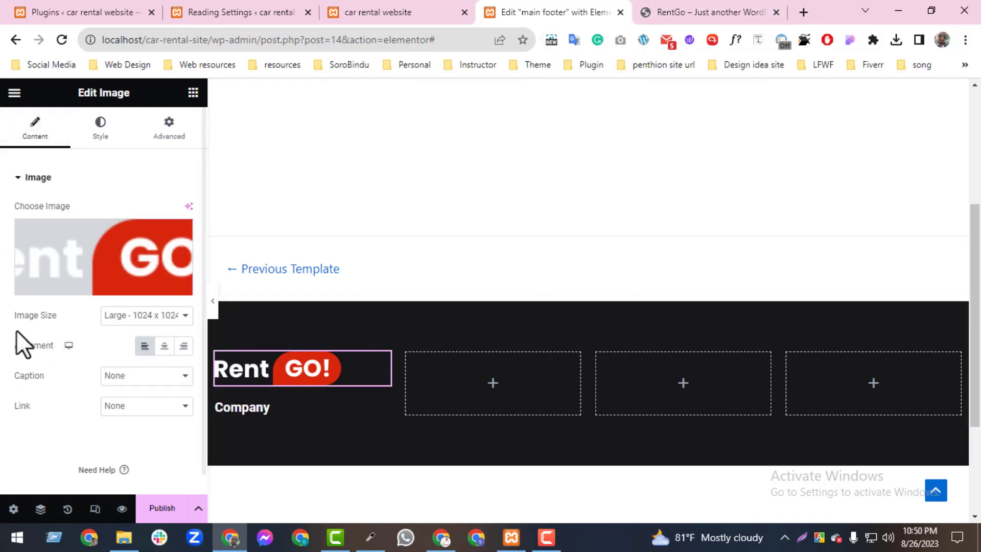
left_click(772, 3)
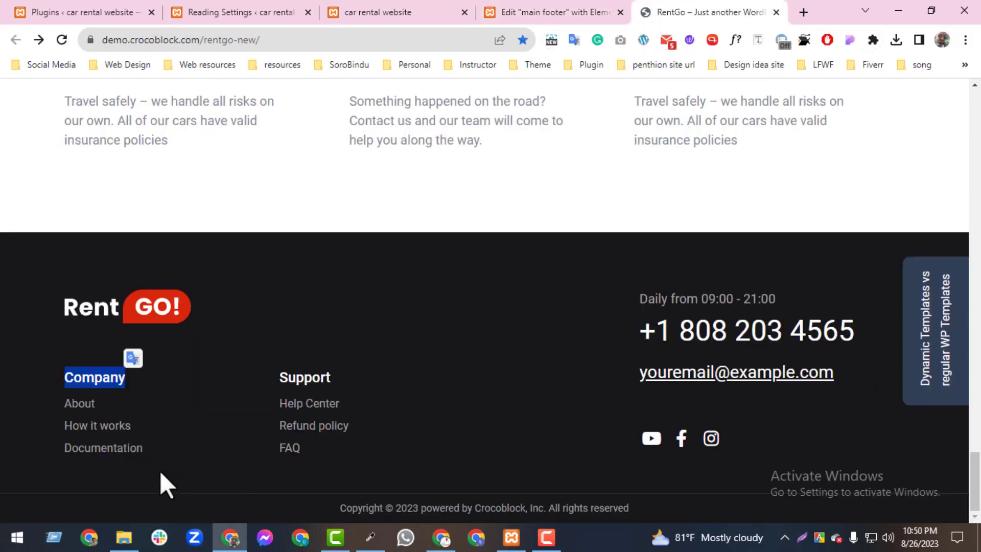
left_click_drag(95, 377, 6, 412)
left_click(7, 411)
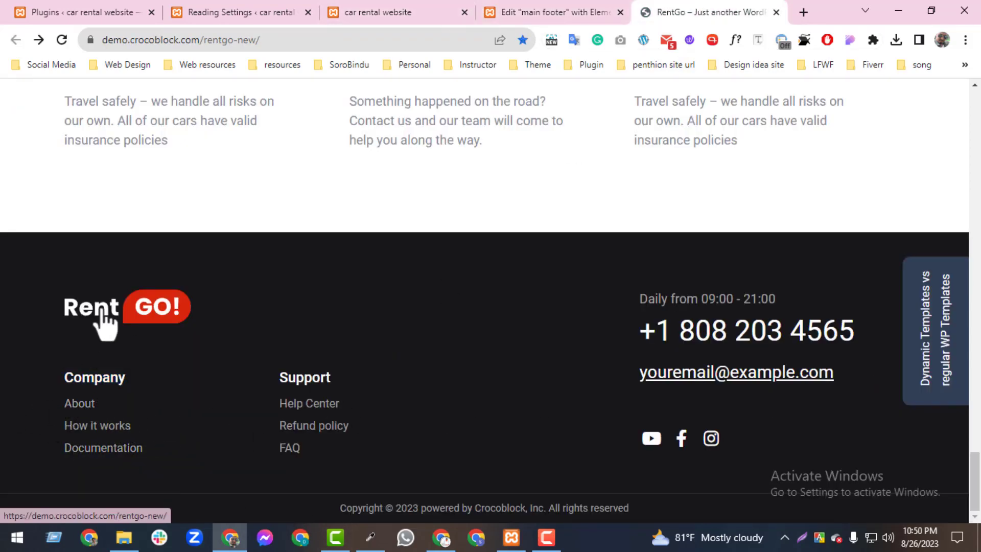
Add an Icon List widget below the Company heading in the main footer template.
left_click(510, 15)
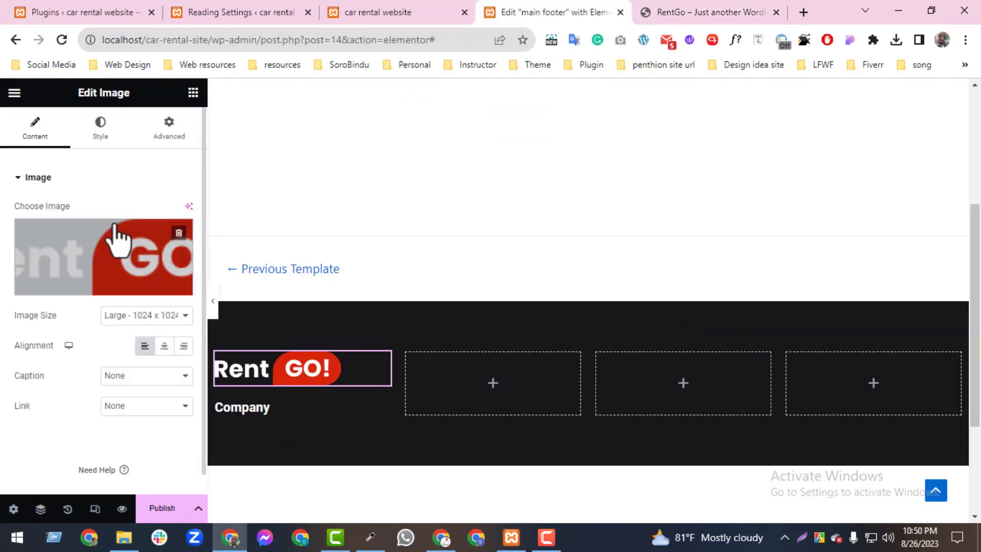
left_click(193, 92)
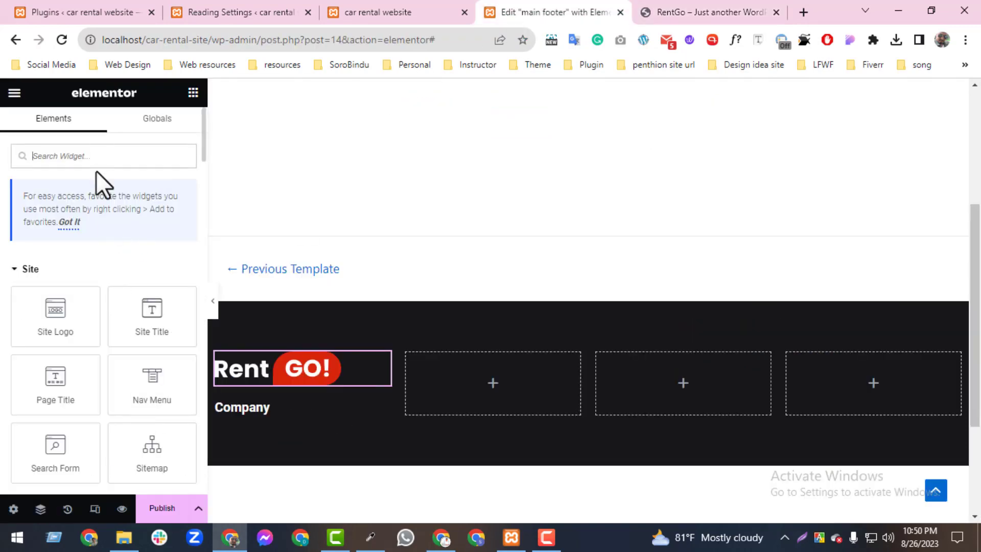
type("list")
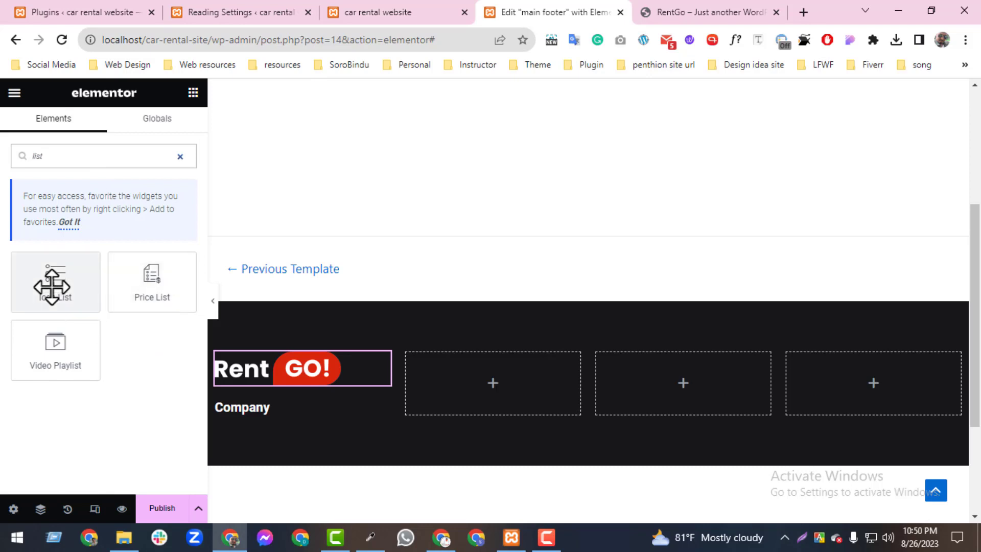
left_click_drag(51, 286, 258, 392)
Reduce the icon list to a single item with the text "About" and no icon.
left_click(178, 337)
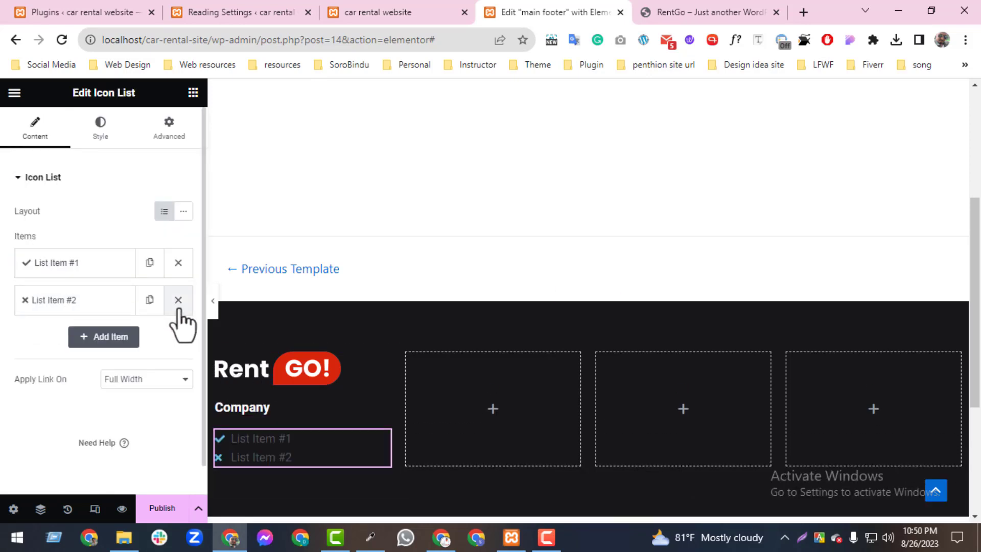
left_click(178, 300)
left_click(102, 264)
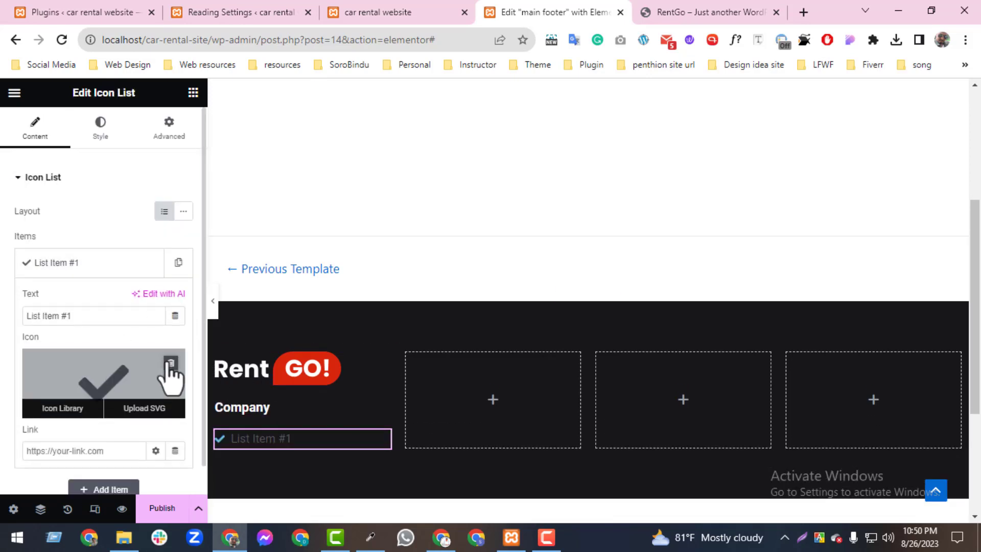
left_click(171, 364)
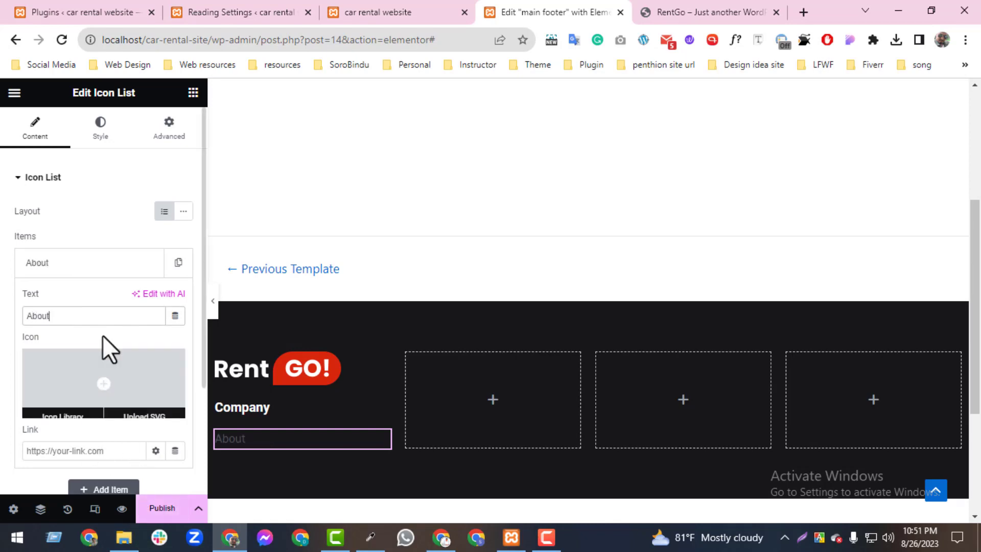
Set the icon list's text color to light gray and its font weight to 600 (Semi Bold).
left_click(92, 145)
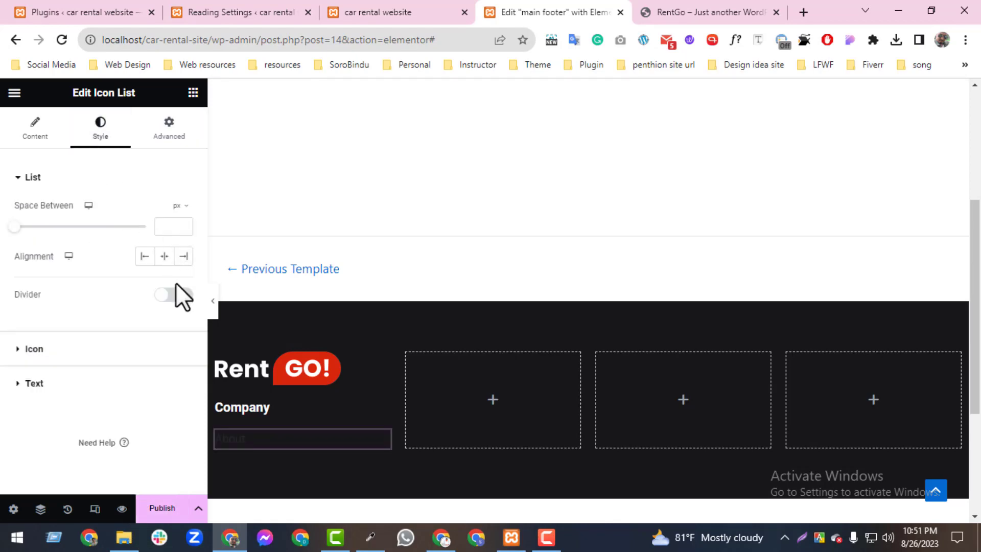
left_click(32, 383)
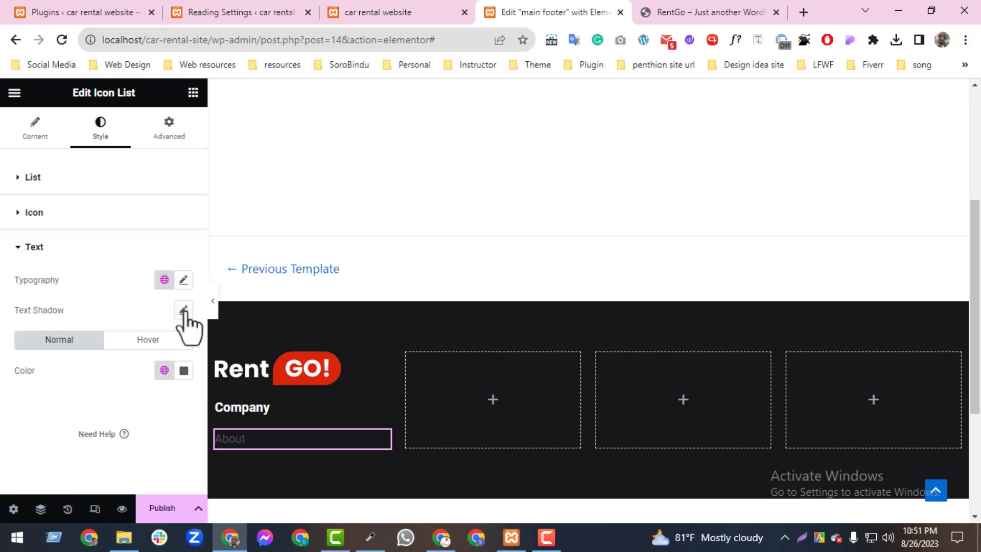
left_click(184, 370)
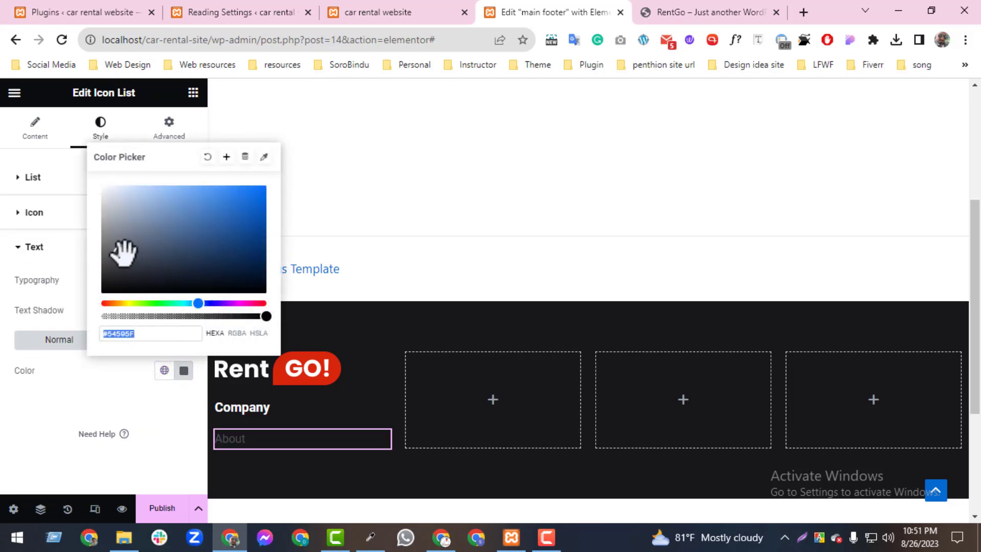
left_click(79, 286)
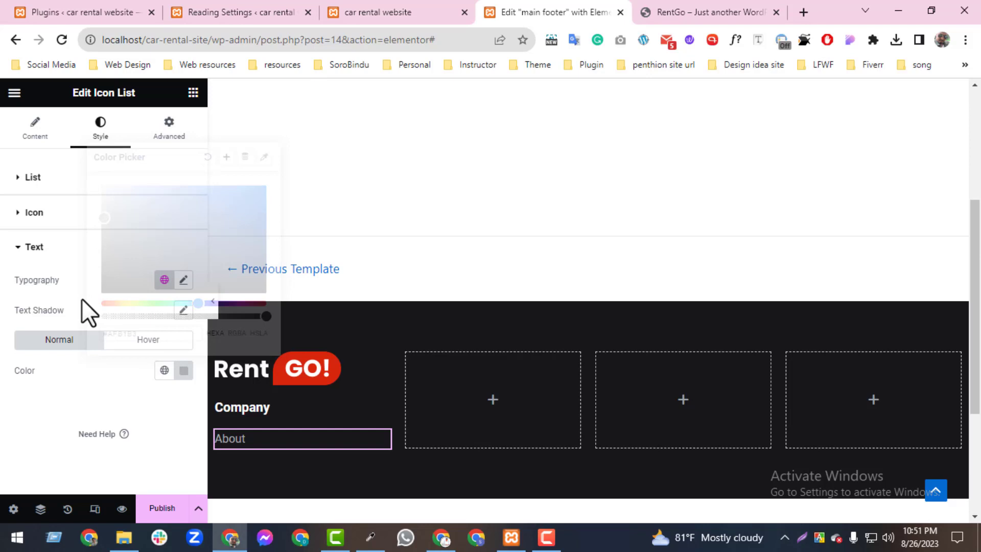
left_click(183, 280)
left_click(159, 425)
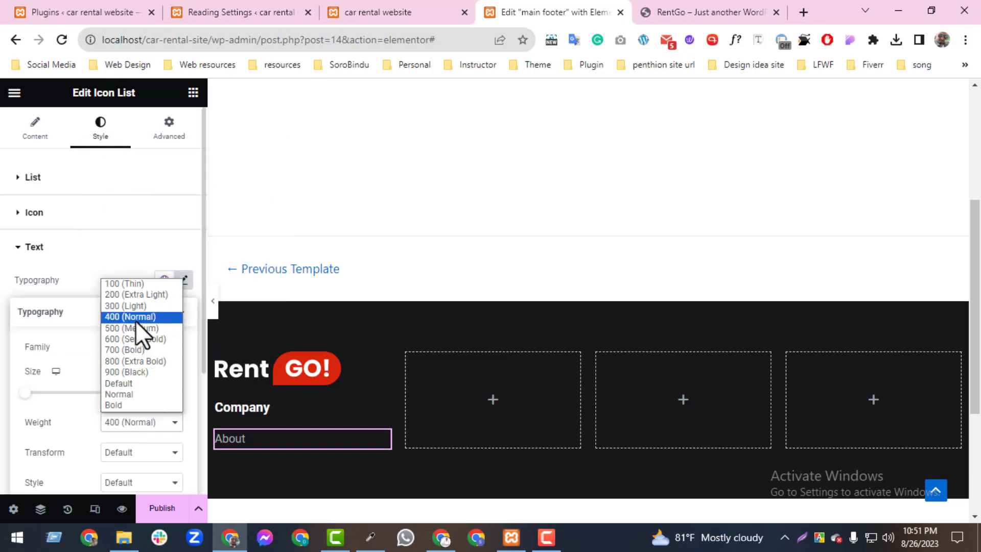
left_click(132, 339)
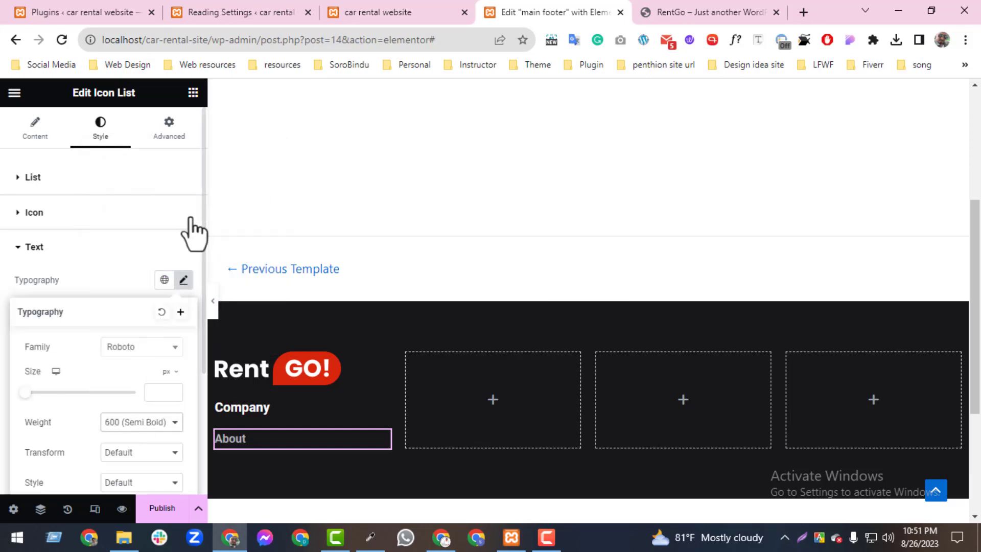
Duplicate the About item twice and change the second item's text to "How it work".
left_click(16, 132)
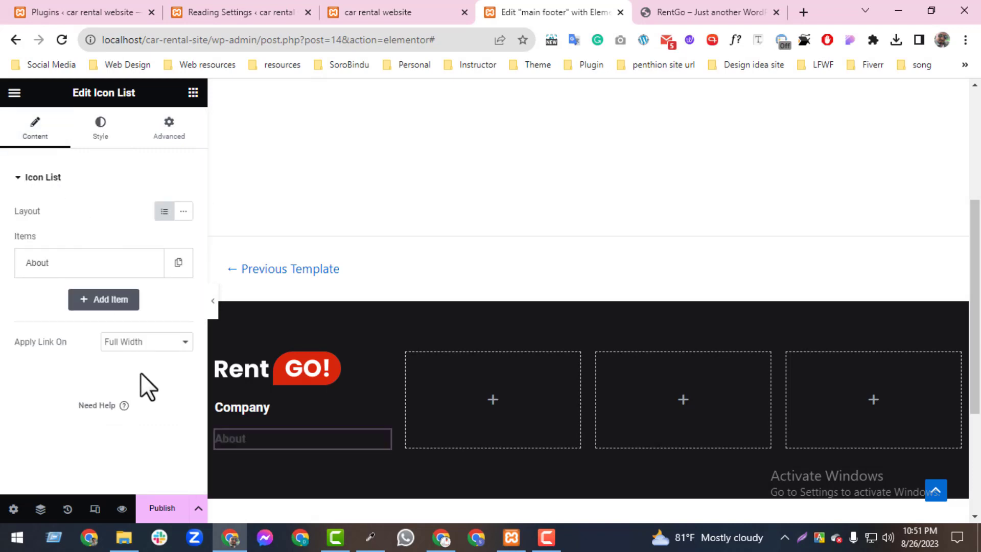
left_click(178, 262)
left_click(149, 300)
left_click(86, 302)
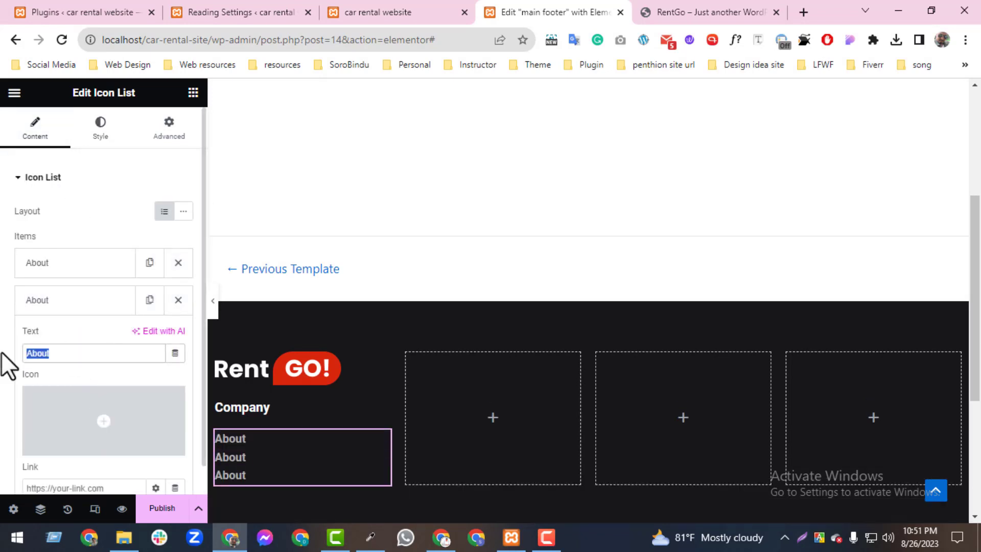
type("How it work")
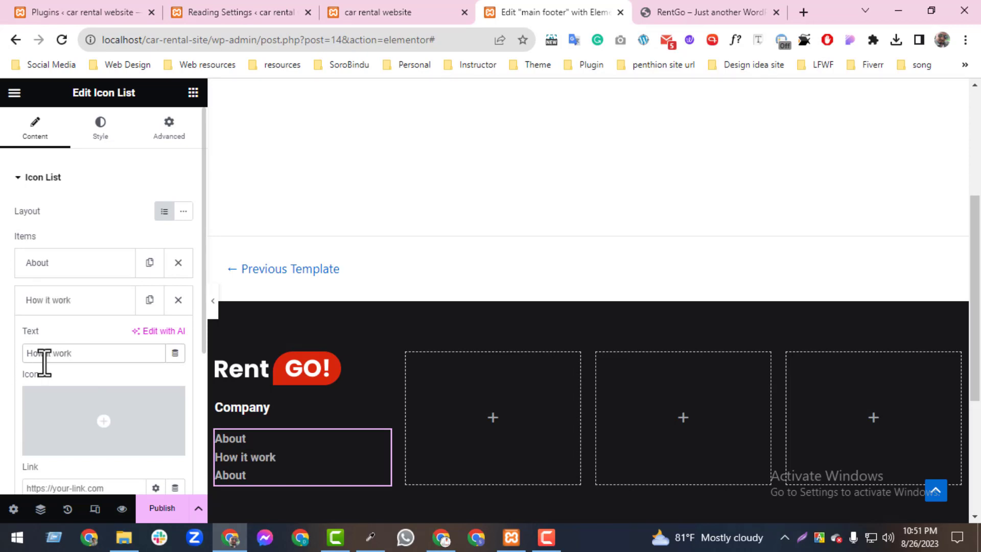
left_click(48, 302)
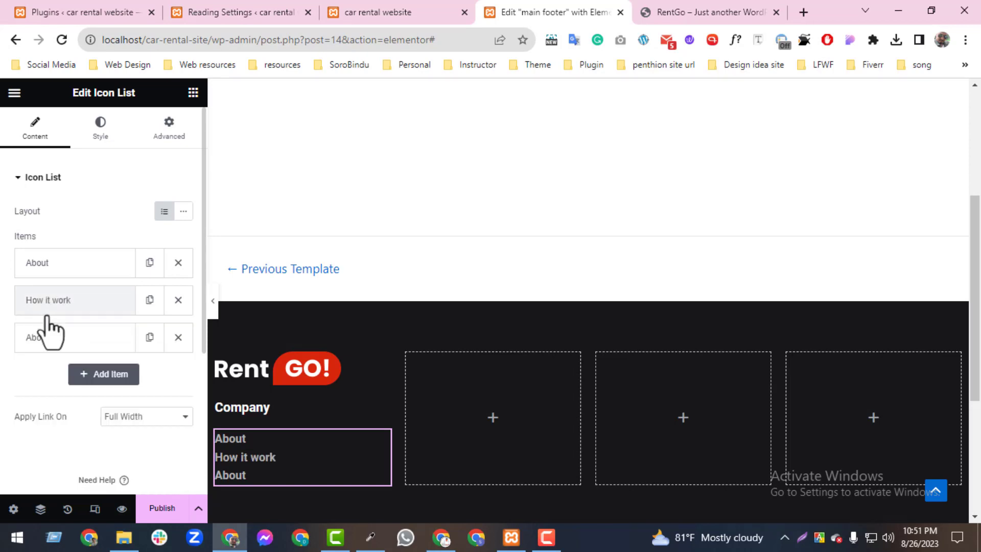
Change the third list item's text to "Documentaion" and set the space between list items to 11 px.
left_click(75, 338)
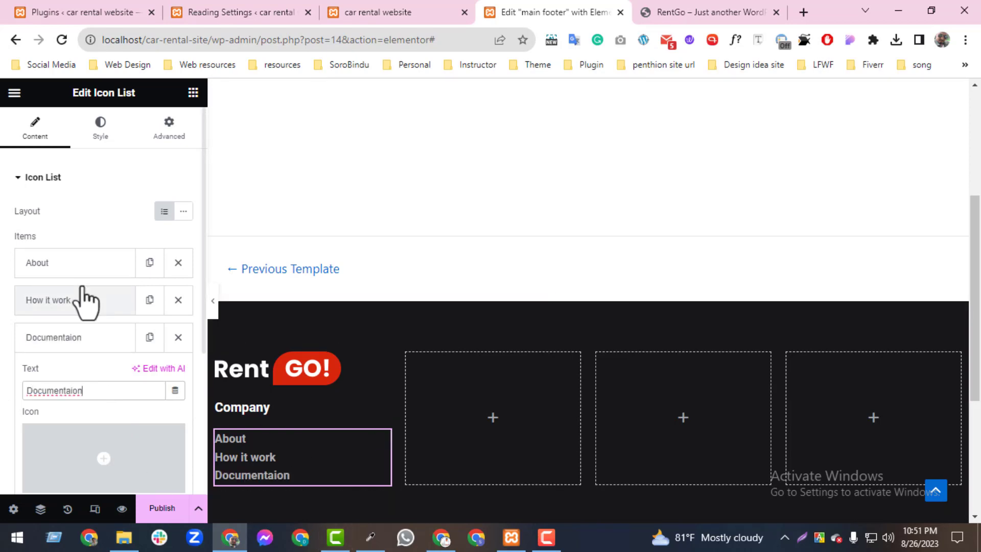
left_click(93, 146)
left_click_drag(14, 226, 43, 226)
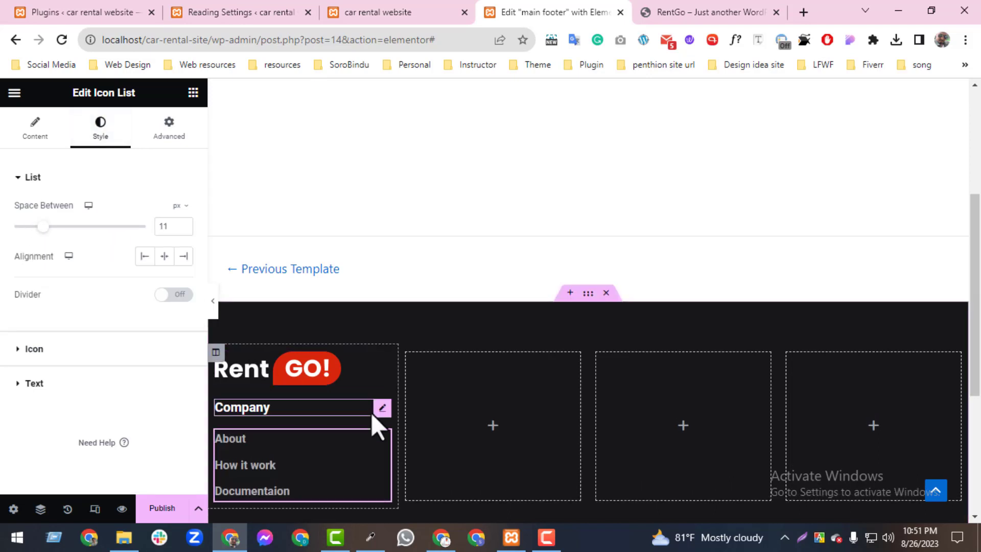
Copy the Company heading and paste it into the footer's empty second column.
right_click(393, 417)
left_click(434, 321)
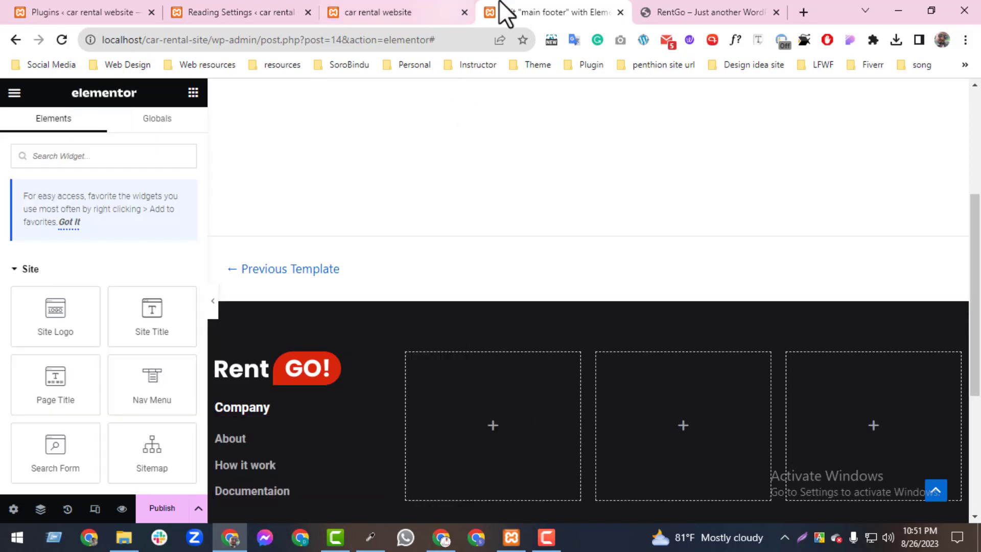
left_click(710, 12)
left_click(507, 11)
left_click(430, 10)
left_click(606, 12)
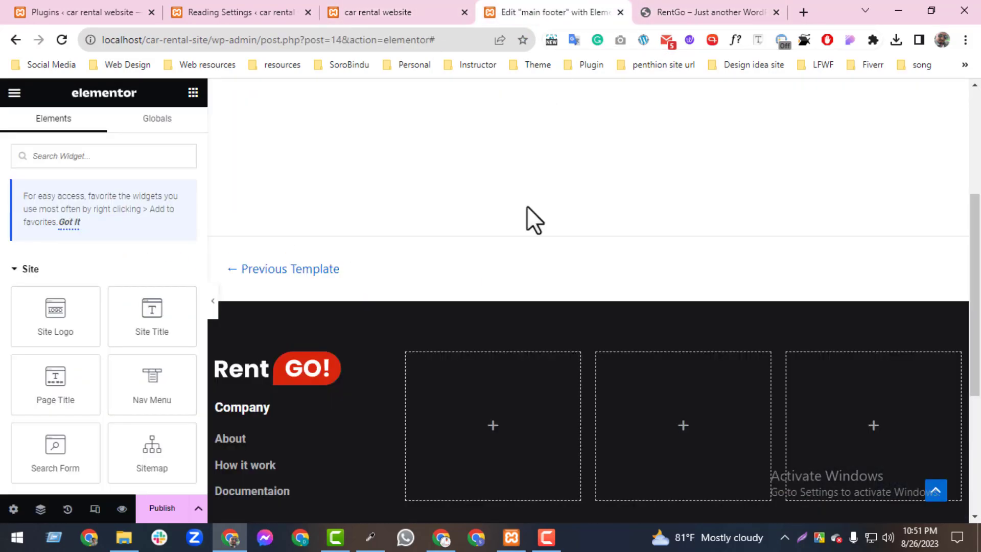
right_click(532, 415)
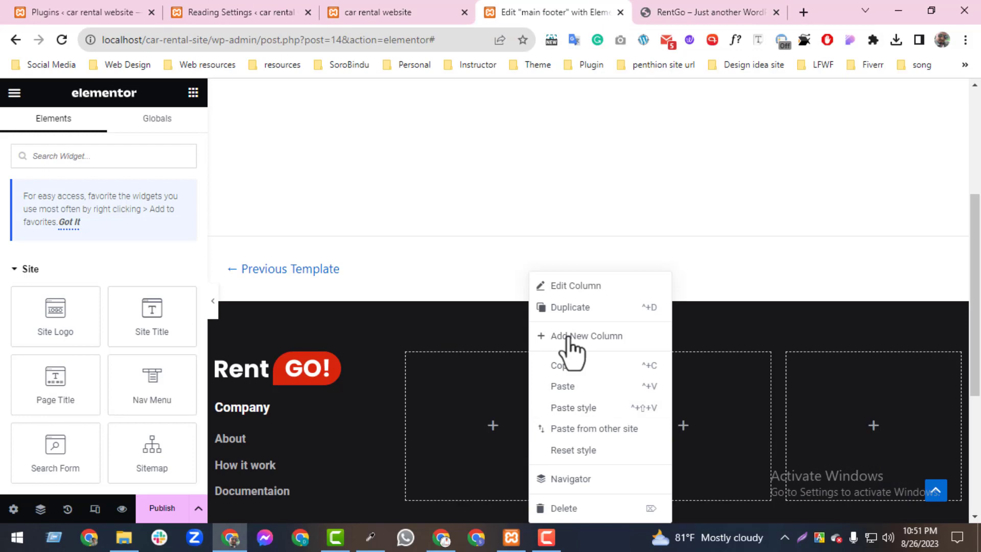
left_click(569, 385)
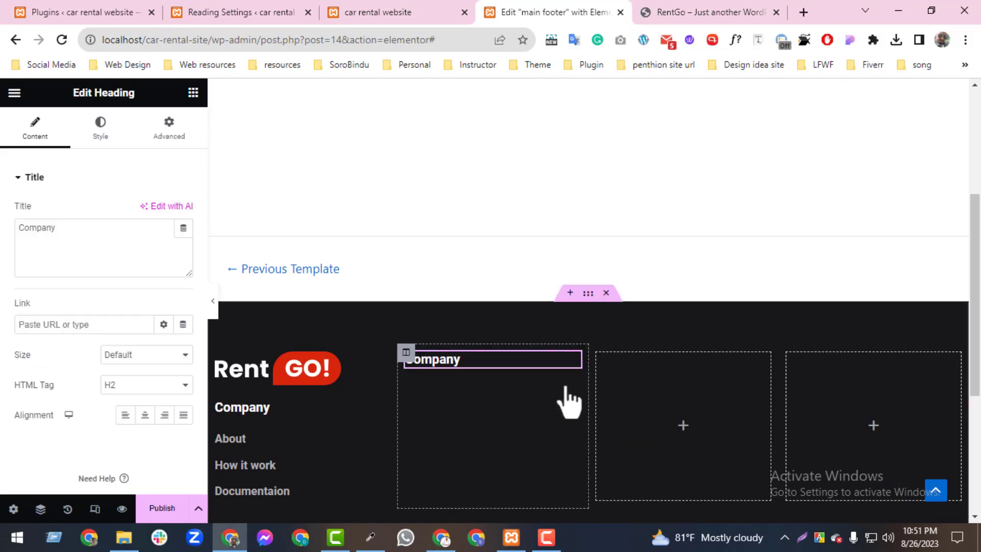
Unlink the pasted heading's margins and set its top margin to 67 px.
left_click(177, 134)
left_click(183, 226)
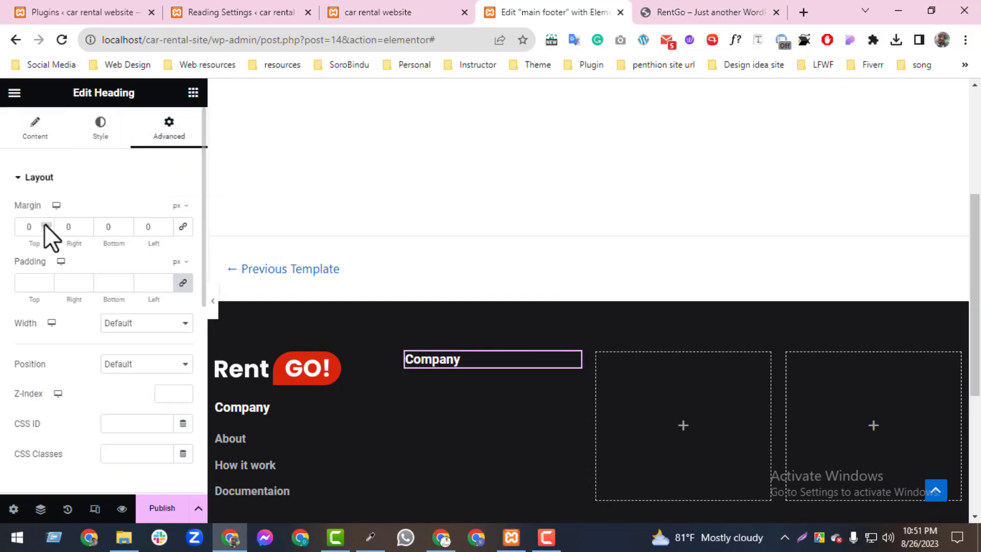
left_click_drag(44, 223, 44, 223)
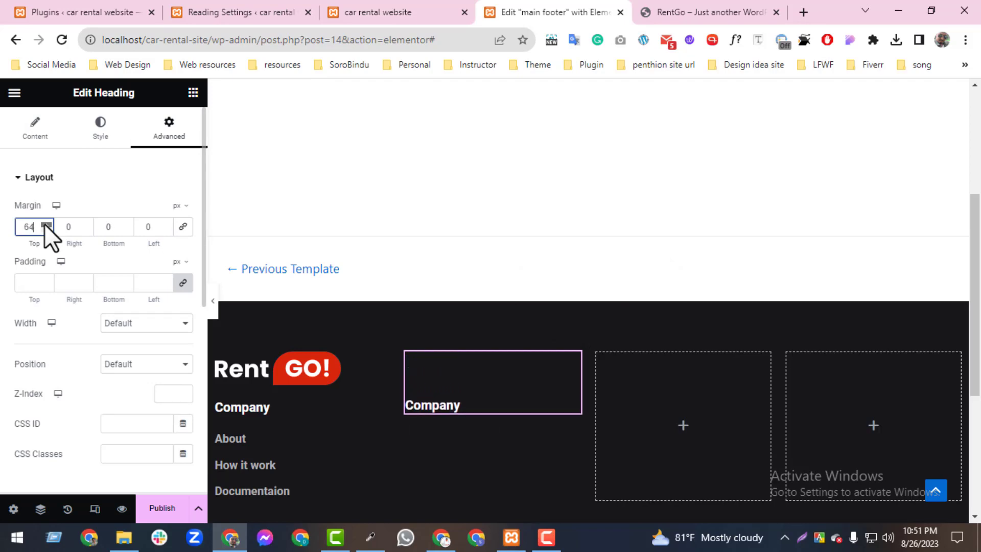
Check the second link column's heading in the RentGo demo footer and change the pasted heading's title to "Support".
left_click(683, 10)
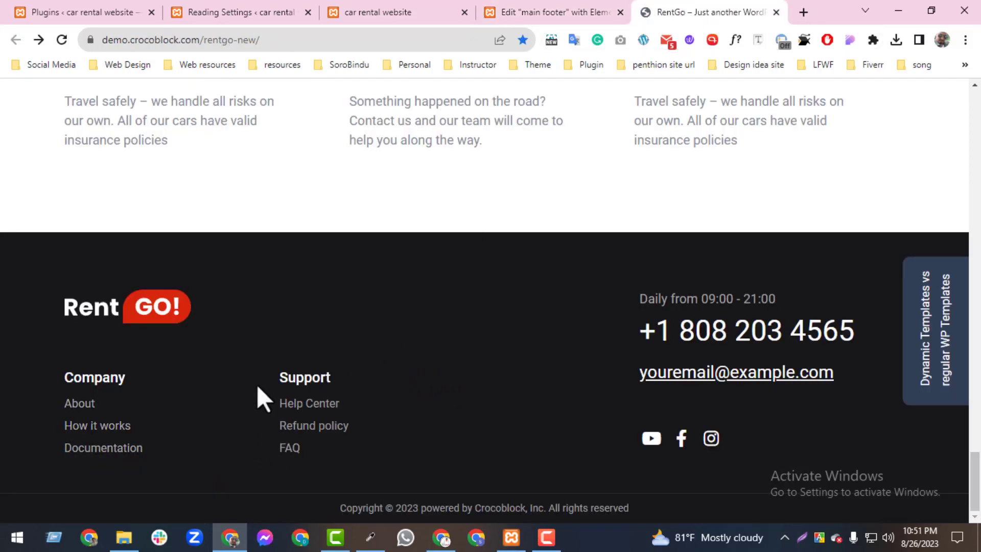
left_click_drag(257, 385, 366, 382)
left_click(342, 380)
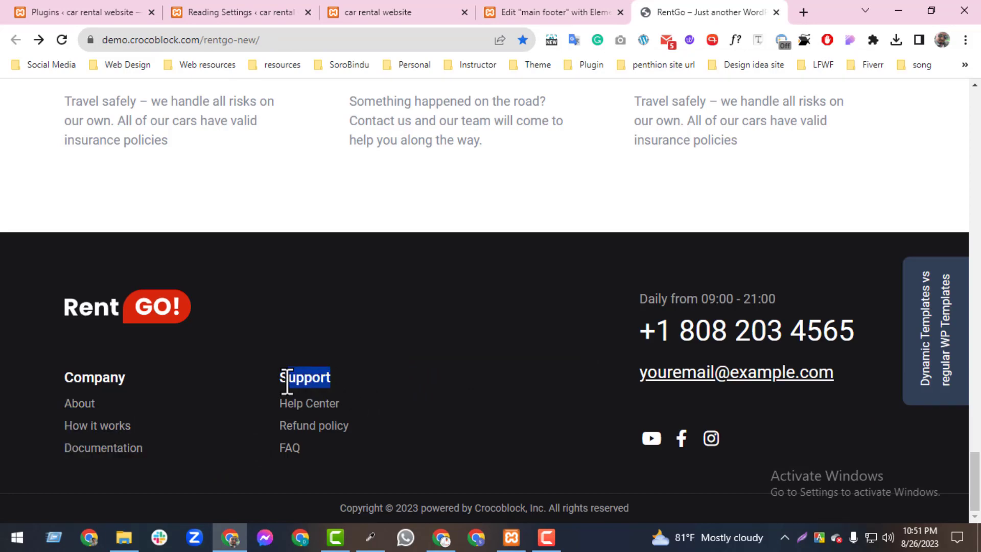
key("ctrl+shift+Tab")
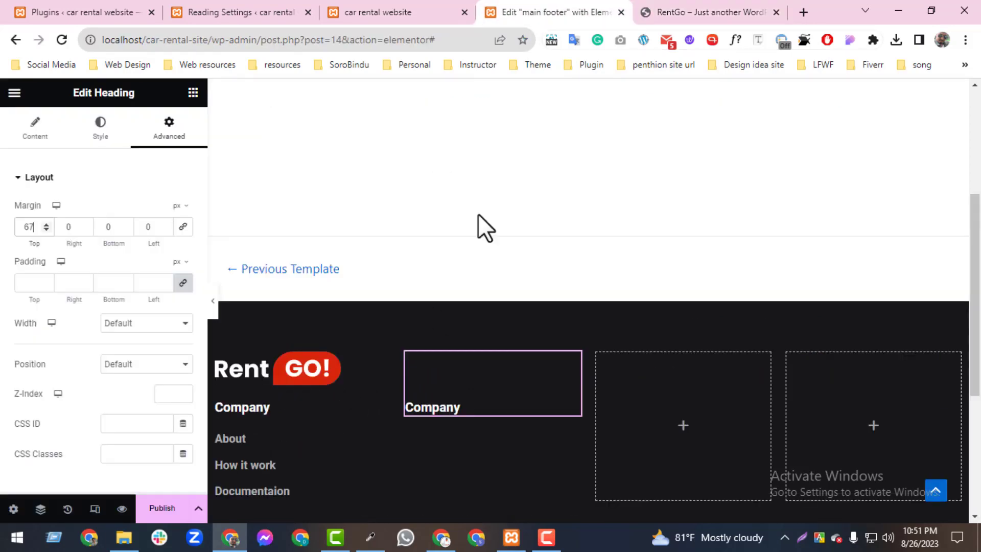
left_click(33, 138)
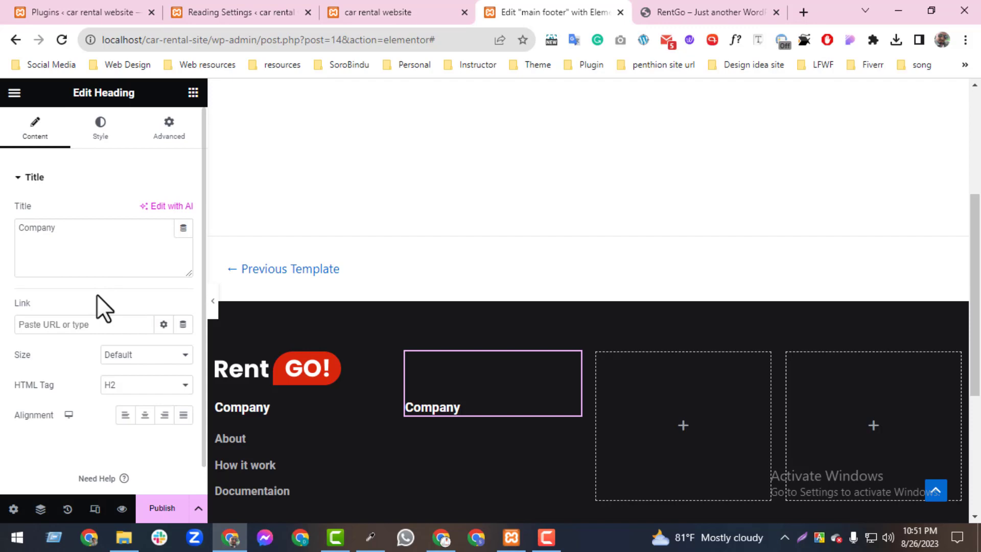
double_click(77, 229)
type("Support")
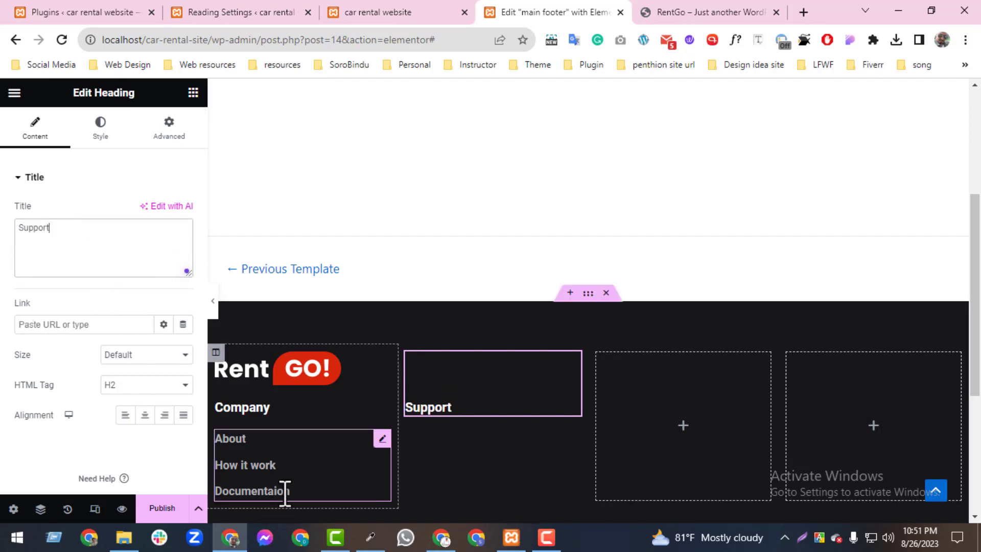
Copy the Company icon list and paste it below the Support heading in the second column.
right_click(375, 440)
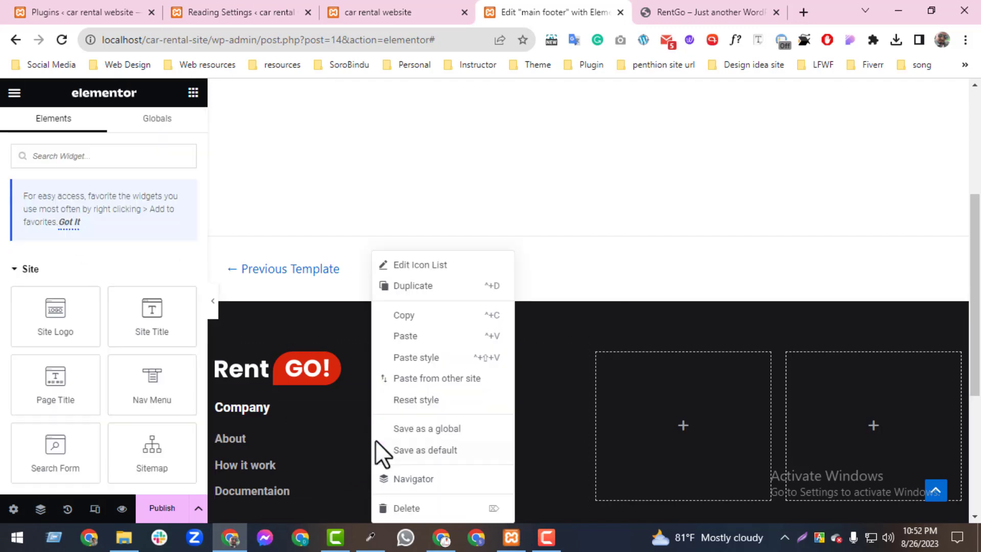
left_click(405, 336)
right_click(442, 470)
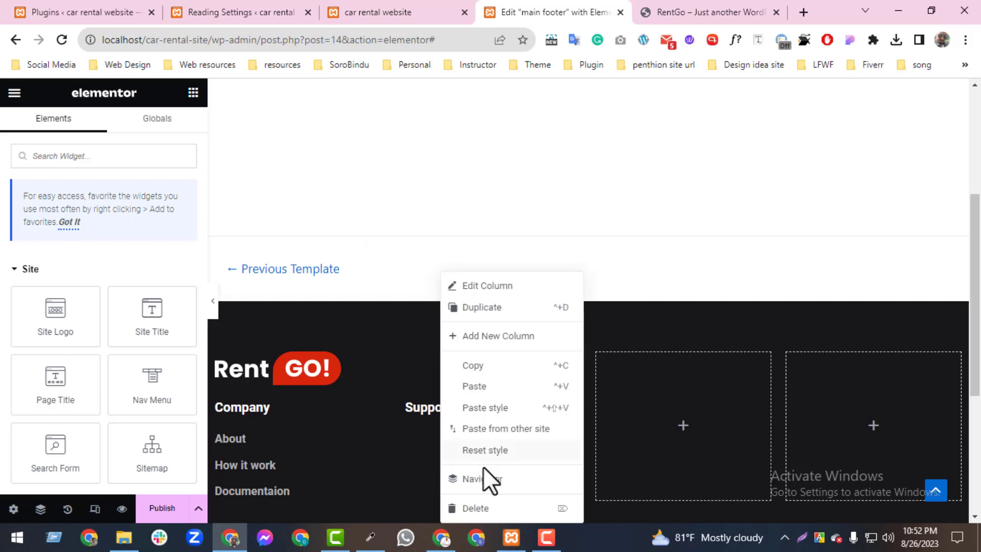
left_click(483, 387)
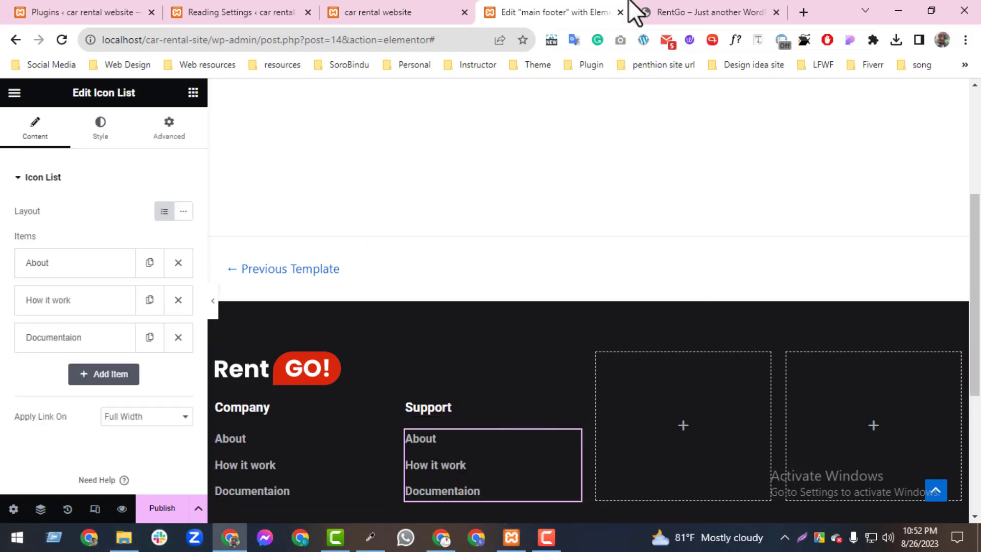
Check the Support links in the RentGo demo footer and change the Support list's first item to "Help center".
left_click(711, 10)
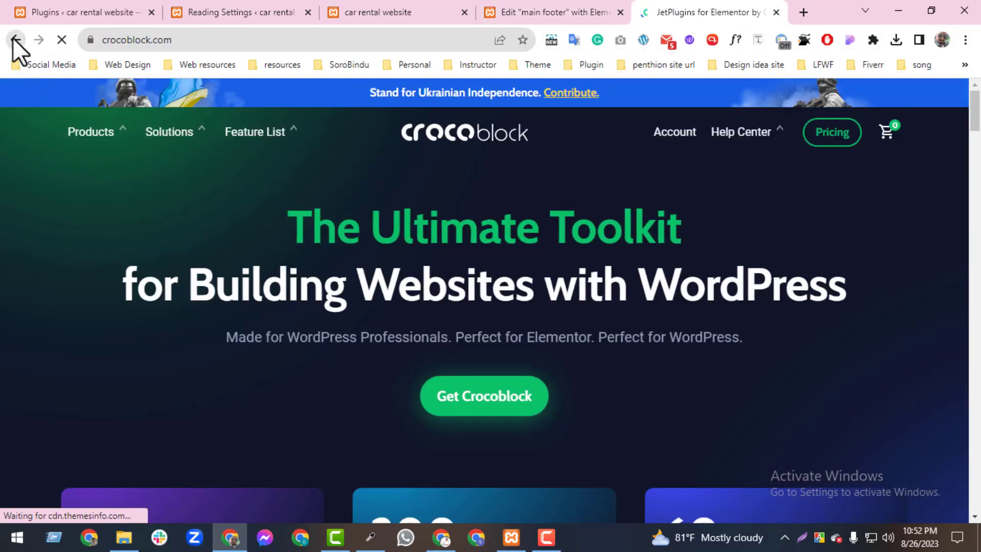
left_click(14, 41)
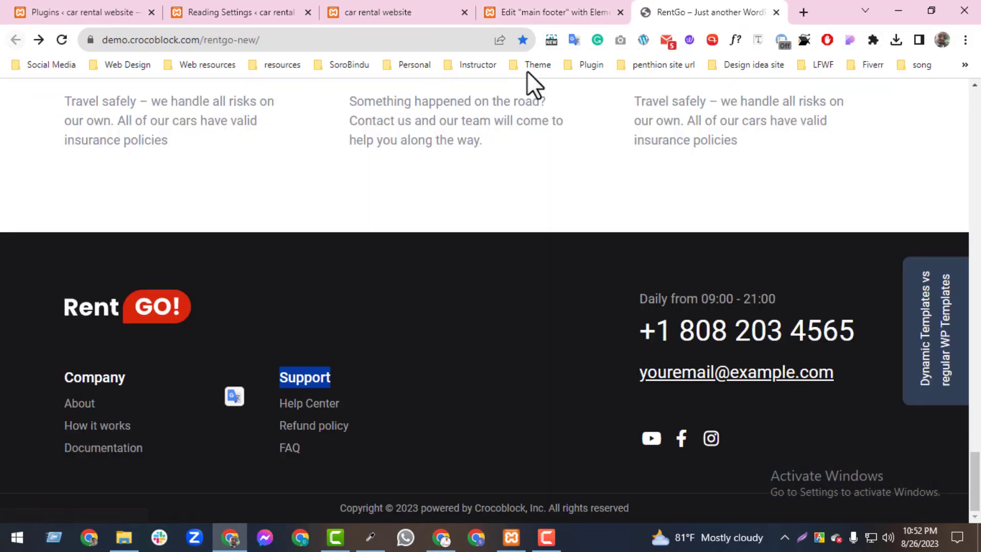
left_click(428, 4)
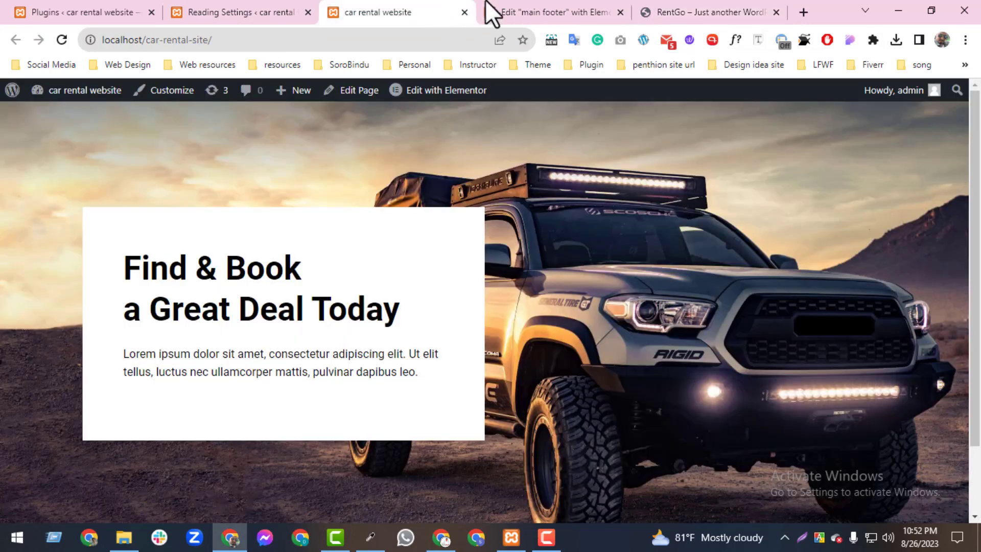
left_click(492, 11)
left_click(51, 265)
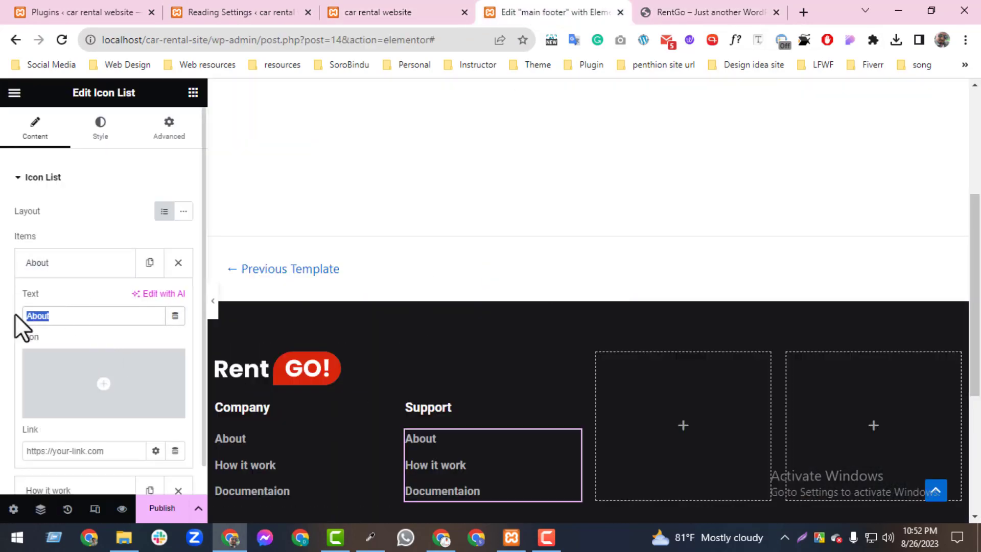
type("Help c")
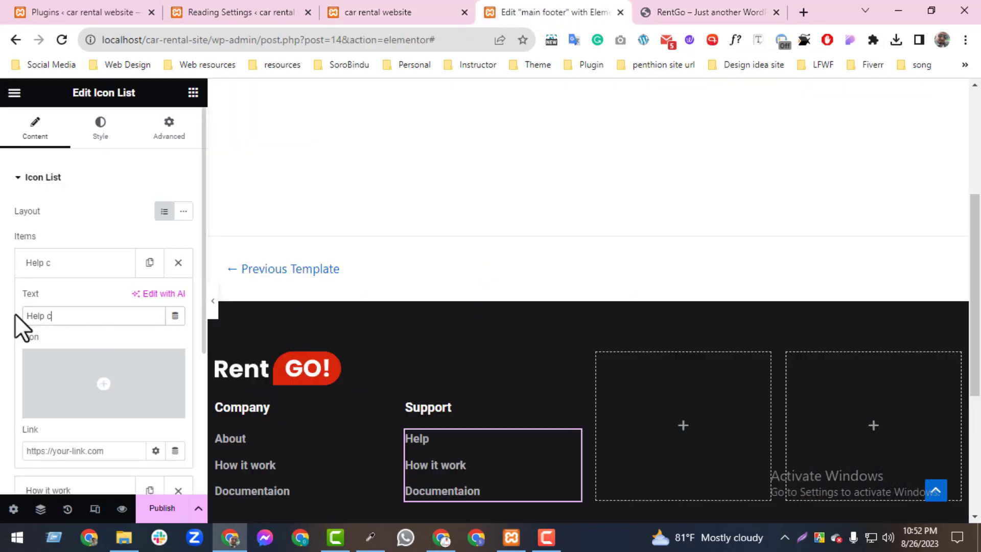
type("enter")
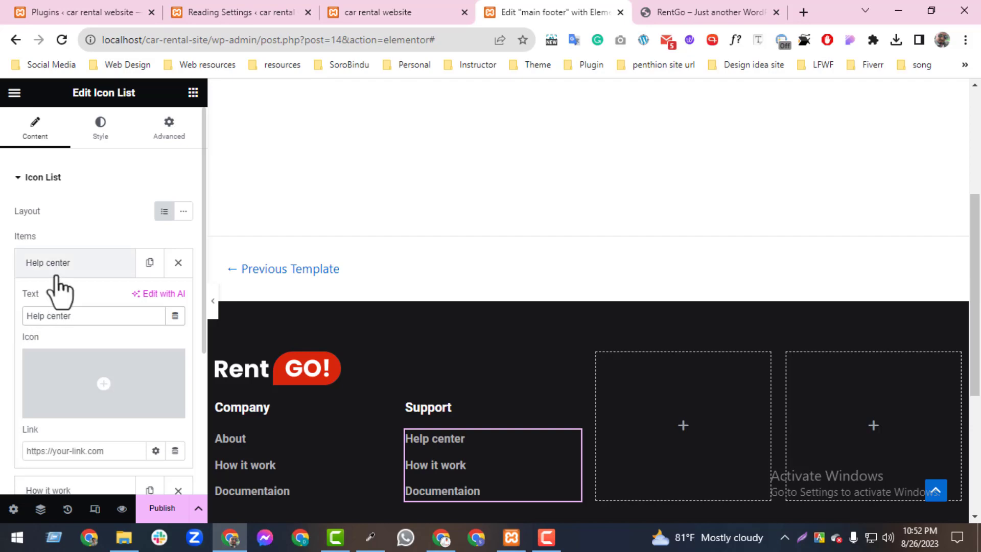
left_click(57, 271)
Check the Support links in the RentGo demo footer and change the Support list's second item to "Refund policy".
left_click(718, 12)
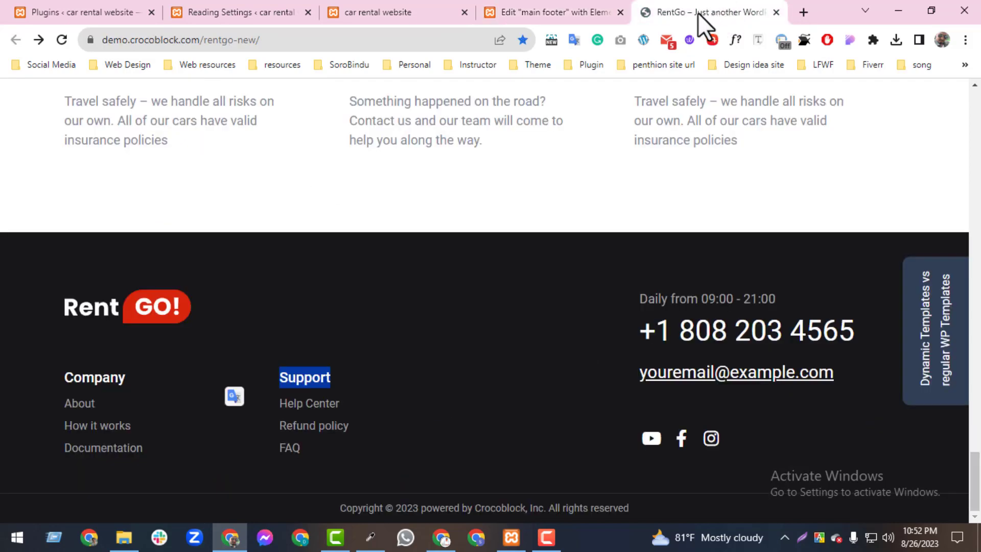
left_click(516, 11)
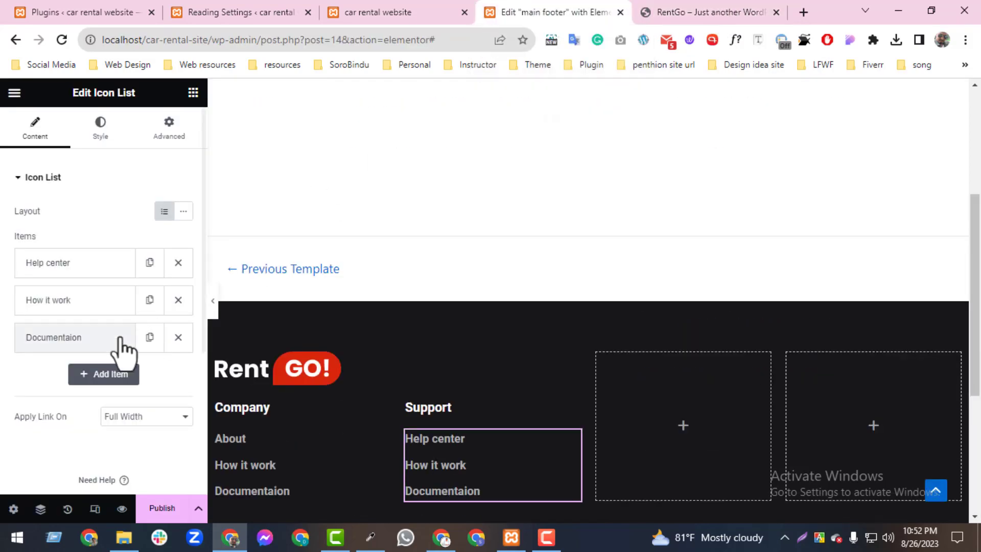
left_click(84, 305)
type("T")
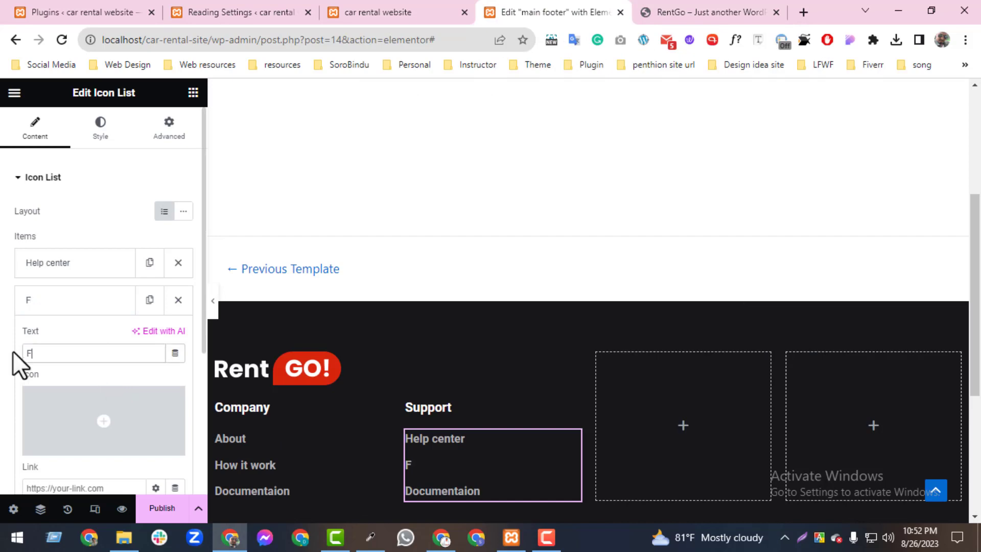
key("BackSpace")
type("Refund pop")
key("BackSpace")
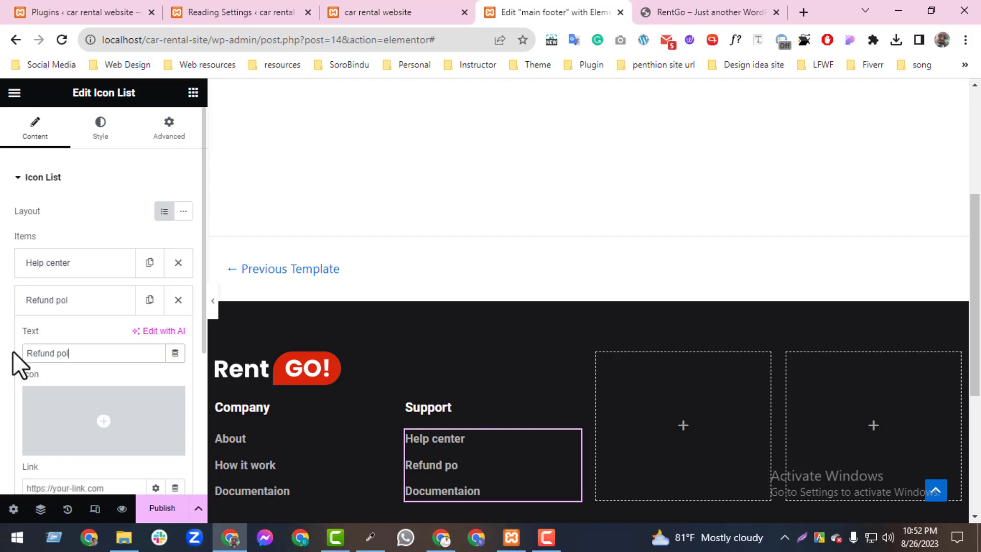
type("licy")
left_click(66, 300)
Change the Support list's third item to "FAQ".
left_click(69, 338)
left_click_drag(97, 393, 28, 409)
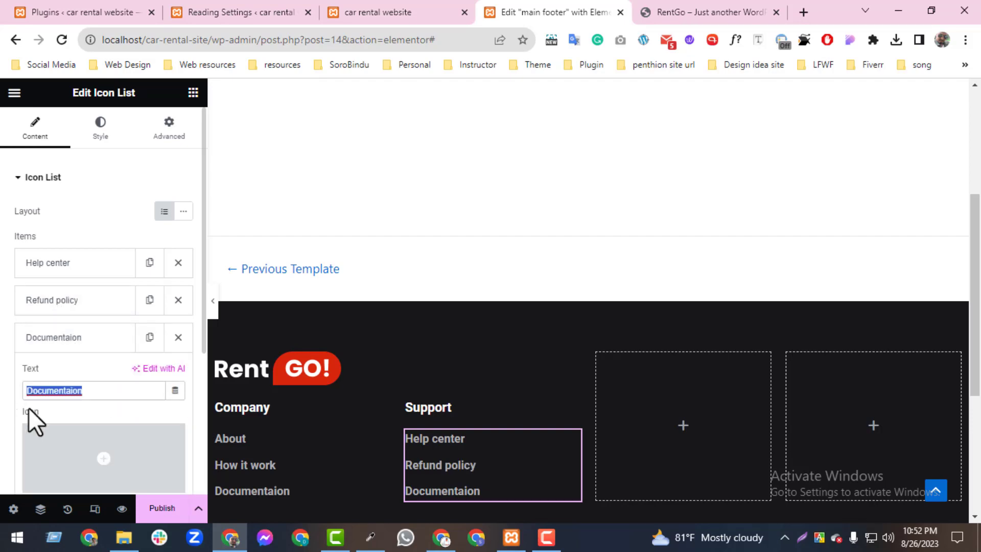
type("FAQ")
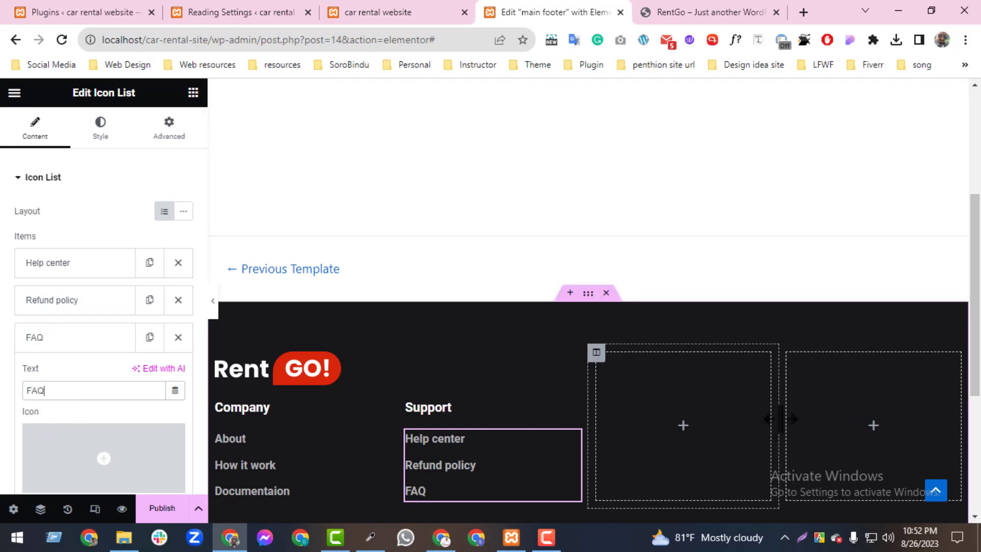
Widen the fourth footer column by narrowing the third, and copy the opening hours line from the RentGo demo footer.
left_click_drag(779, 419, 692, 402)
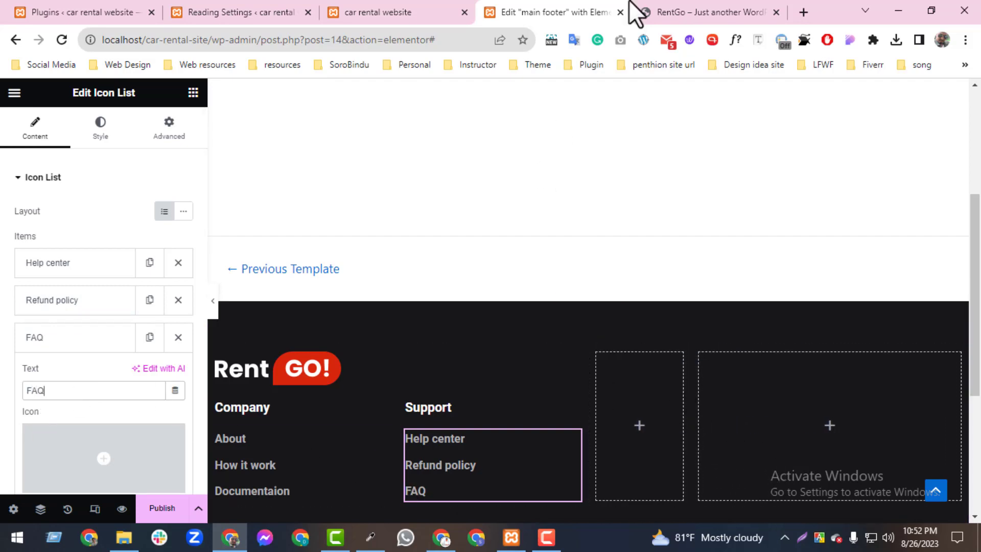
left_click(657, 3)
triple_click(659, 297)
key("ctrl+c")
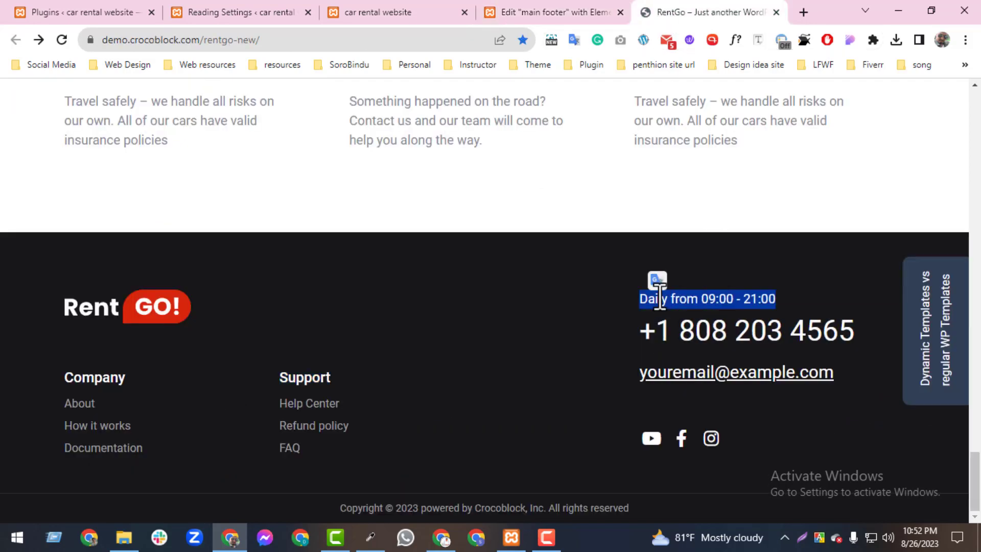
left_click(593, 12)
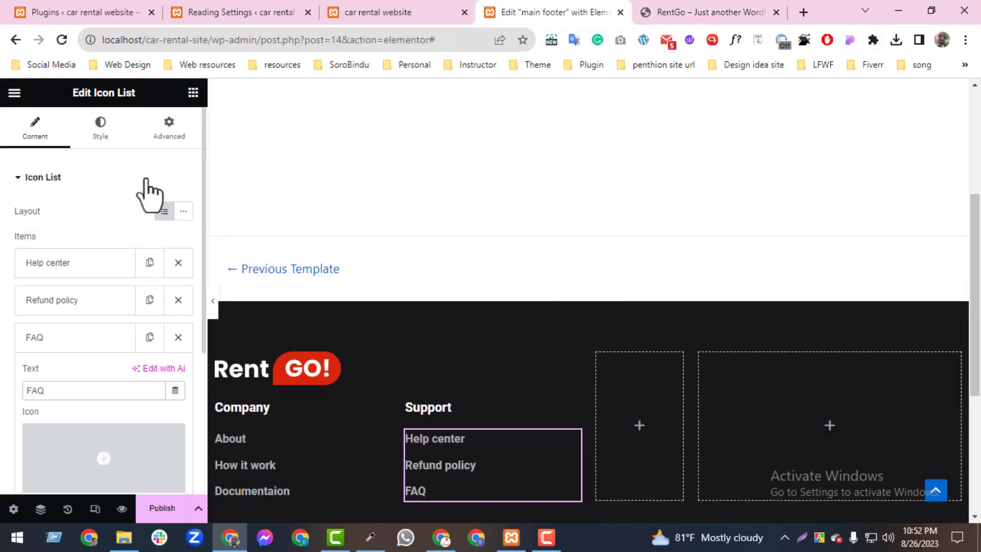
Add a Text Editor widget to the fourth footer column.
left_click(193, 93)
left_click(102, 157)
type("tex")
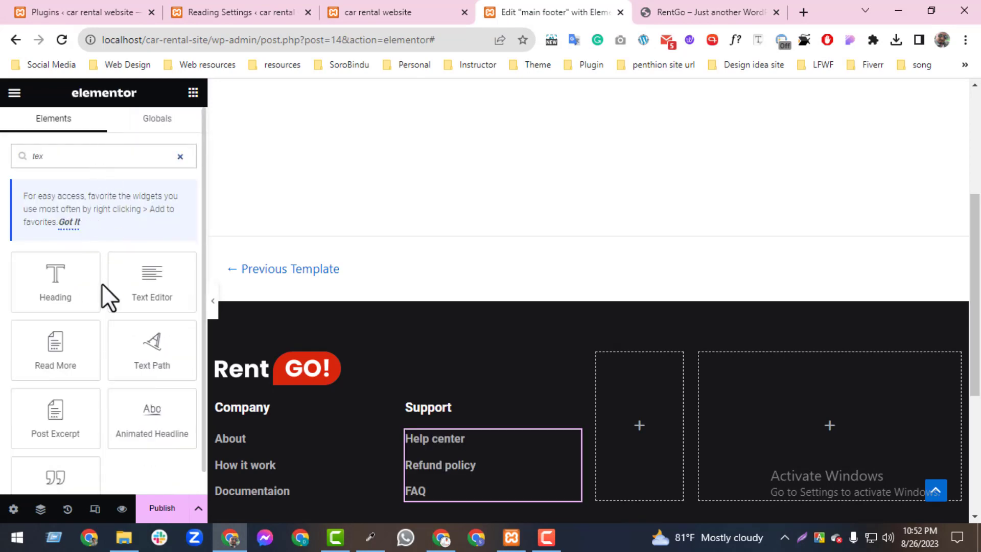
left_click_drag(148, 286, 736, 416)
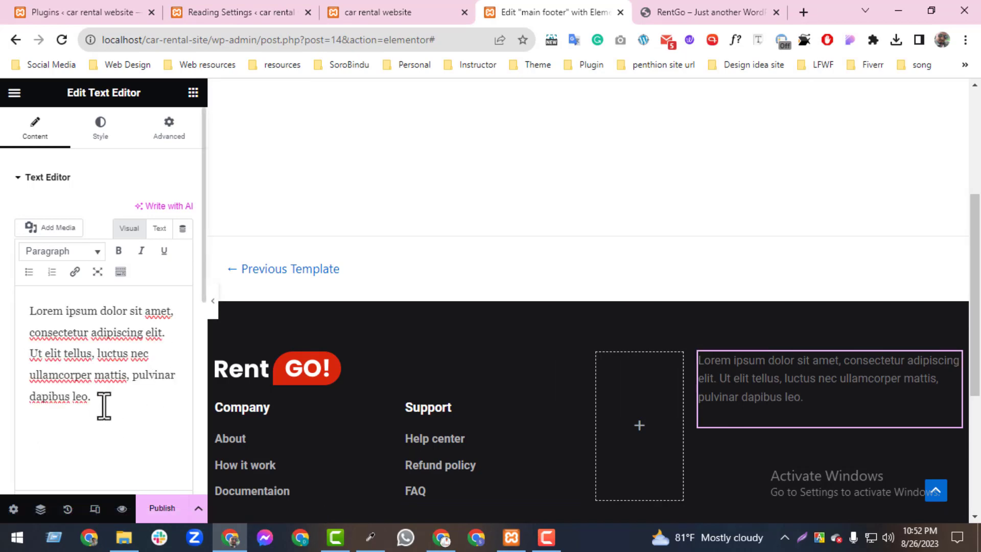
left_click_drag(103, 405, 8, 309)
key("ctrl+v")
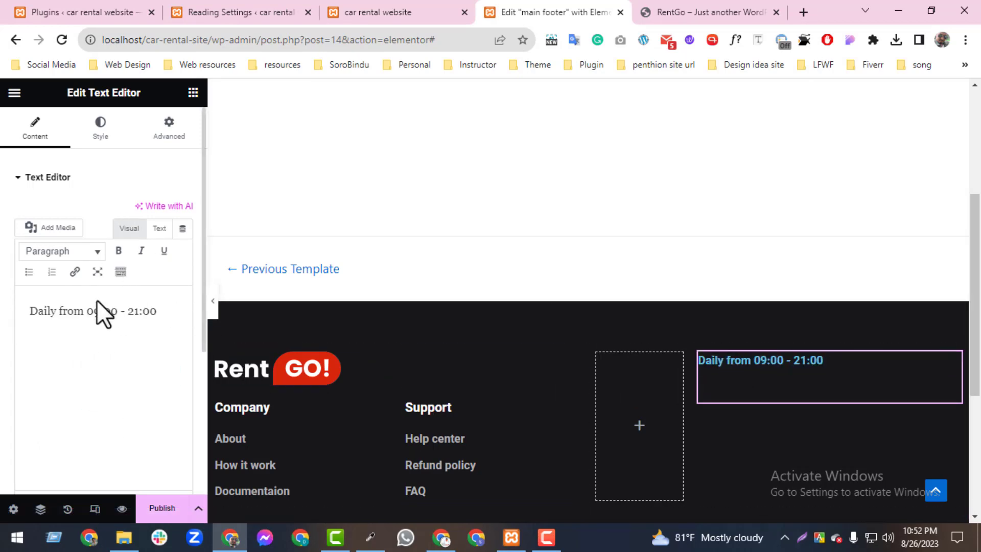
key("ctrl+z")
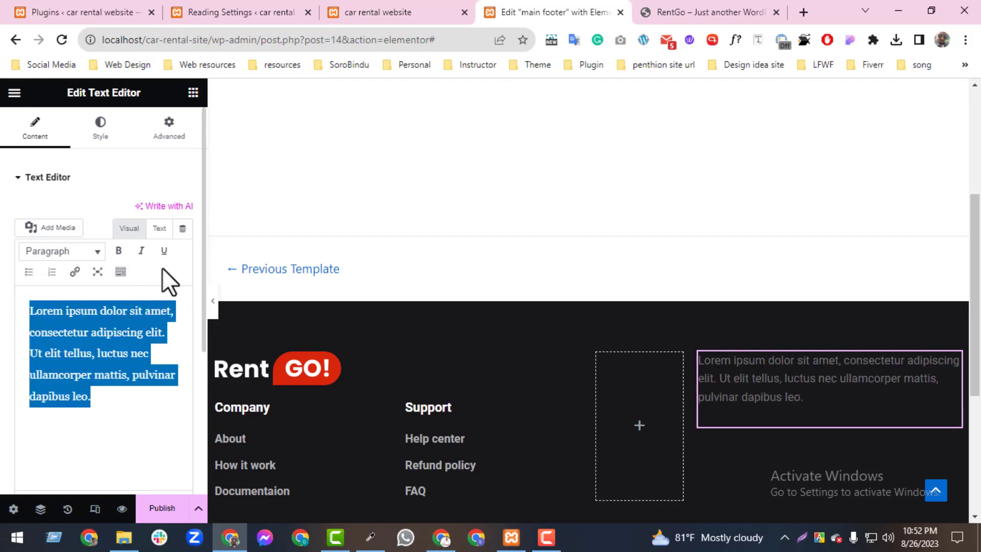
Replace the placeholder paragraph with the copied line "Daily from 09:00 - 21:00" in the editor's plain text mode.
left_click(160, 232)
left_click_drag(78, 354, 1, 275)
key("ctrl+v")
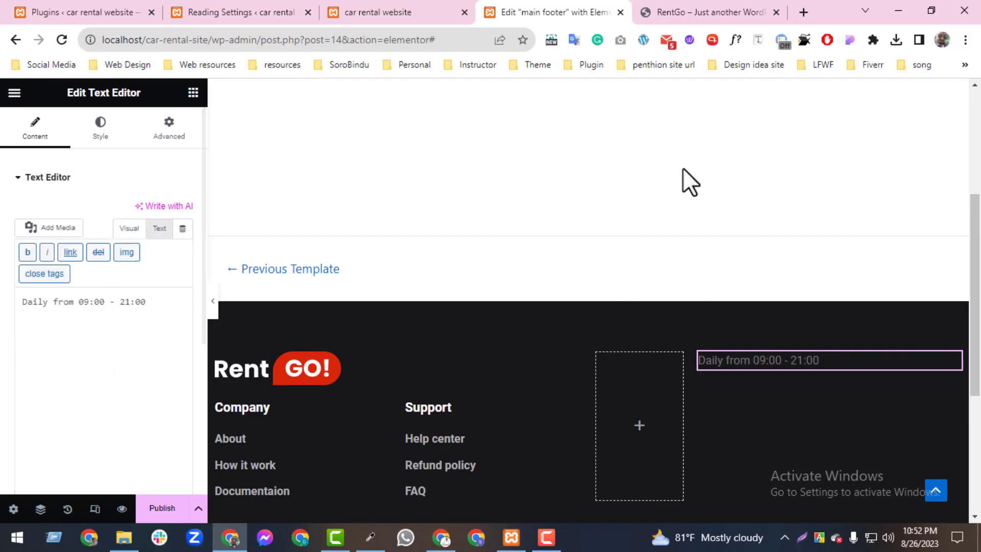
Copy the phone number from the RentGo demo footer and return to the main footer template.
left_click(710, 12)
left_click(640, 333)
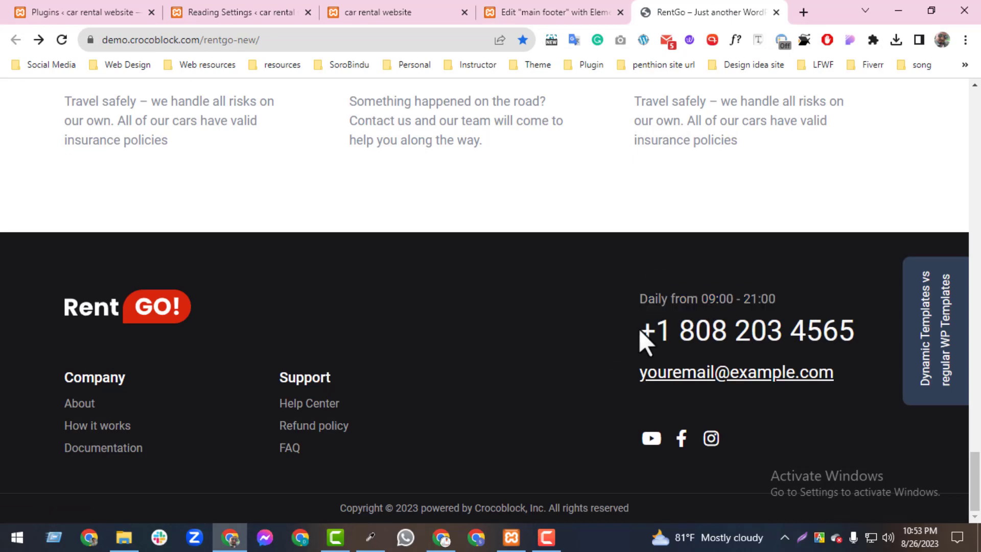
left_click_drag(640, 333, 793, 332)
left_click_drag(873, 332, 633, 335)
key("ctrl+c")
left_click(569, 10)
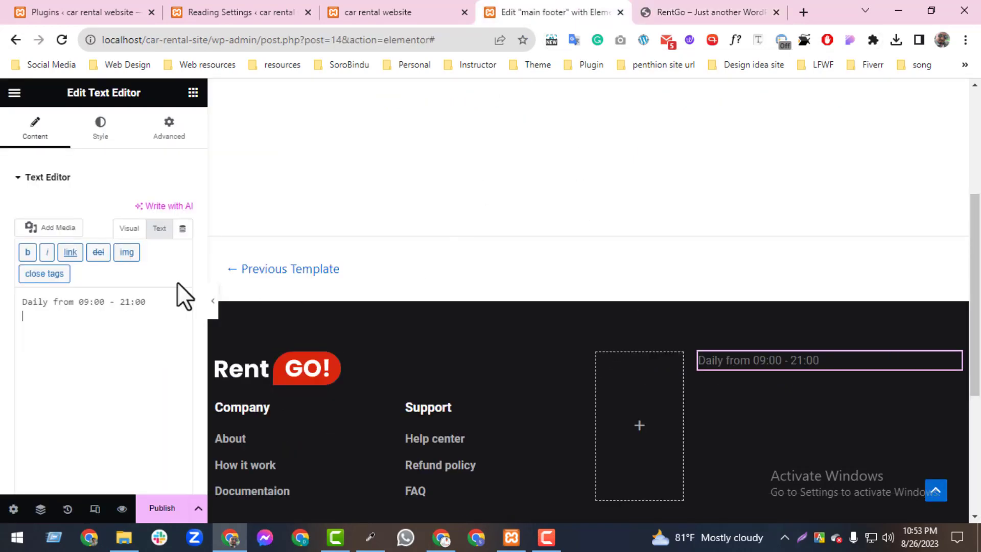
Add a Heading widget below the opening hours, with the copied phone number as its title and #FFFFFF as text color.
left_click(197, 100)
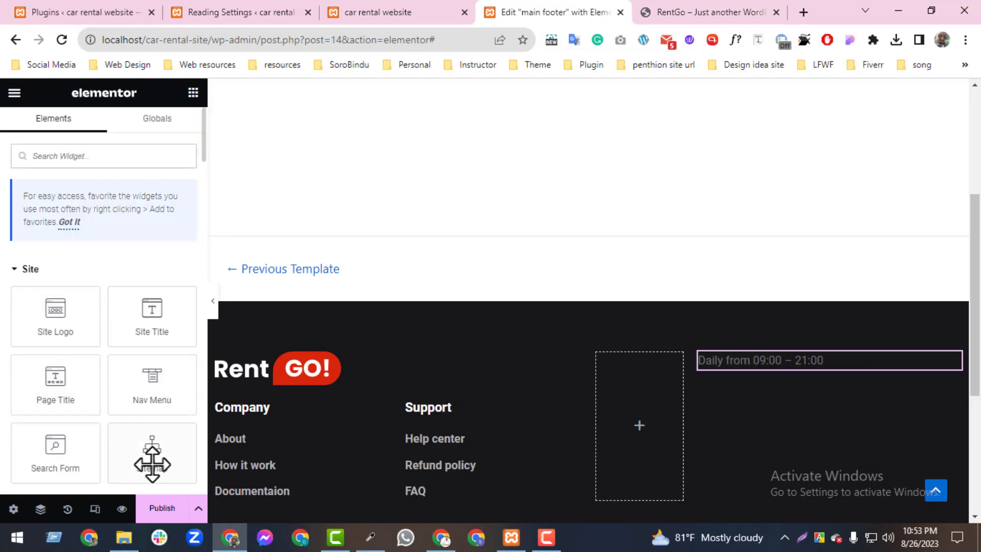
type("head")
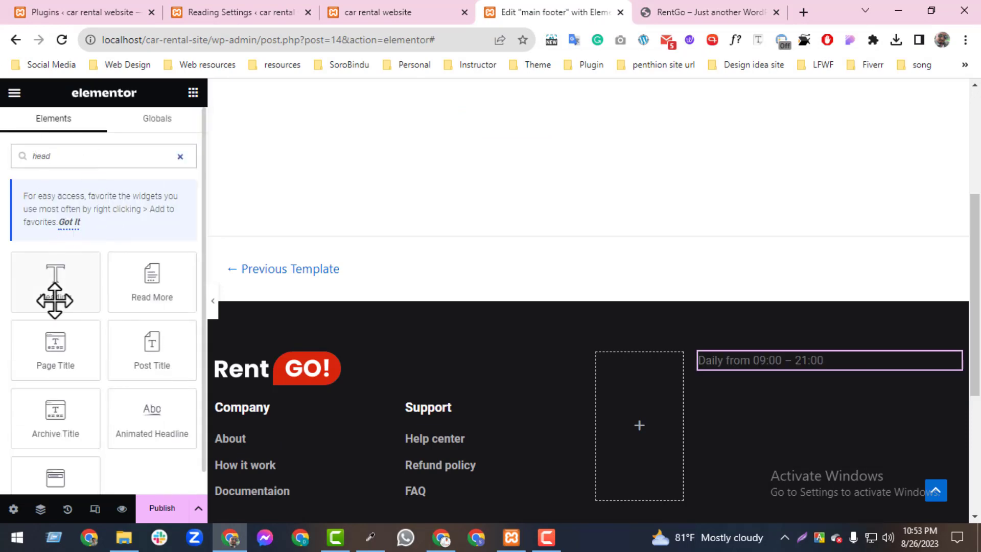
left_click_drag(53, 300, 829, 378)
left_click_drag(145, 227, 1, 229)
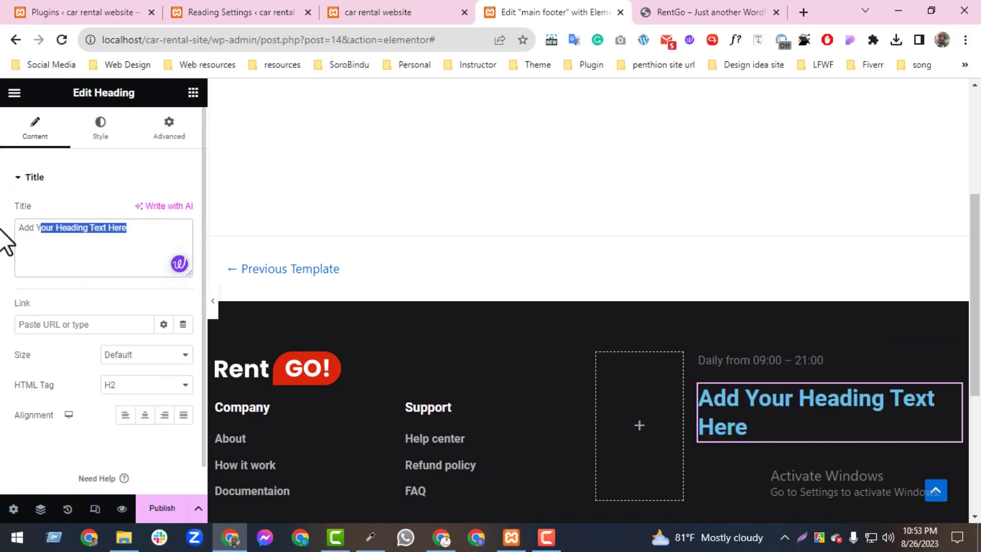
key("ctrl+v")
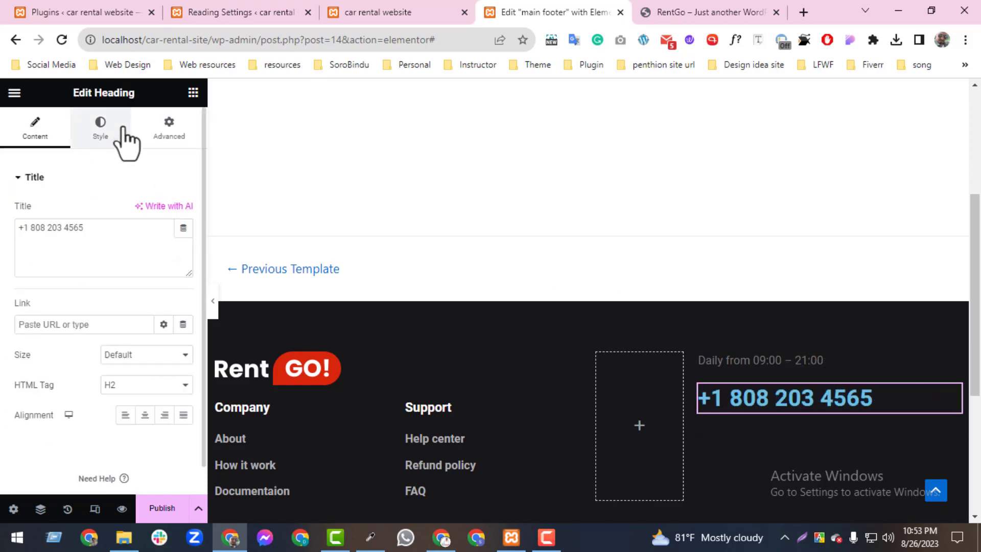
left_click(116, 134)
left_click(190, 214)
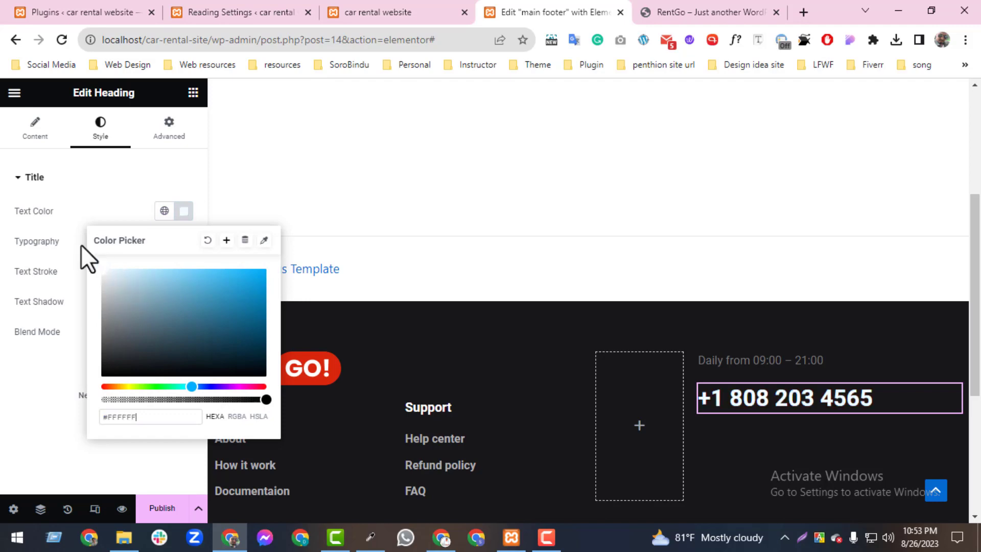
Copy the contact e-mail address from the RentGo demo footer and return to the main footer template.
left_click(740, 10)
left_click_drag(558, 395, 785, 377)
left_click(883, 445)
left_click_drag(853, 385, 644, 382)
key("ctrl+c")
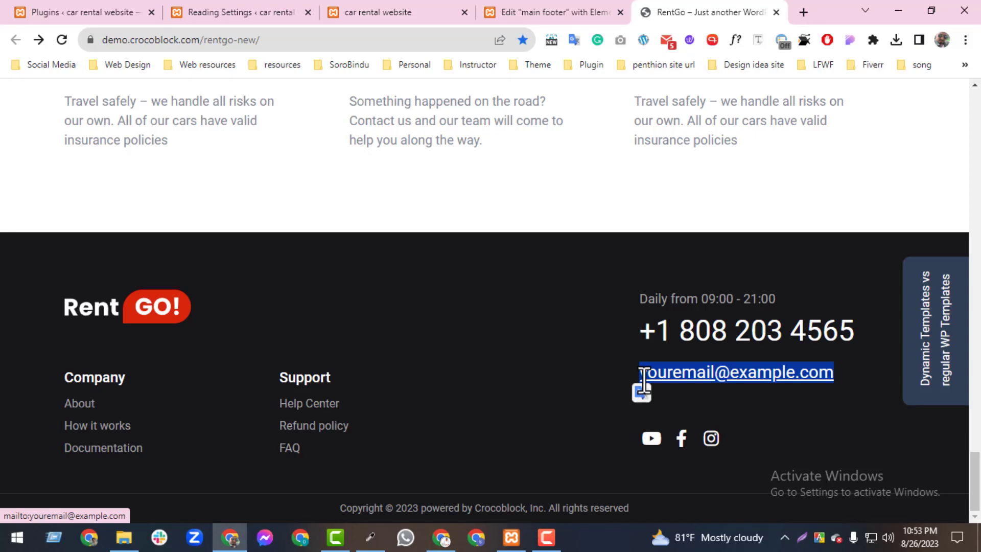
left_click(580, 12)
Add a Heading widget below the phone number and replace its title with the copied e-mail address.
left_click(219, 112)
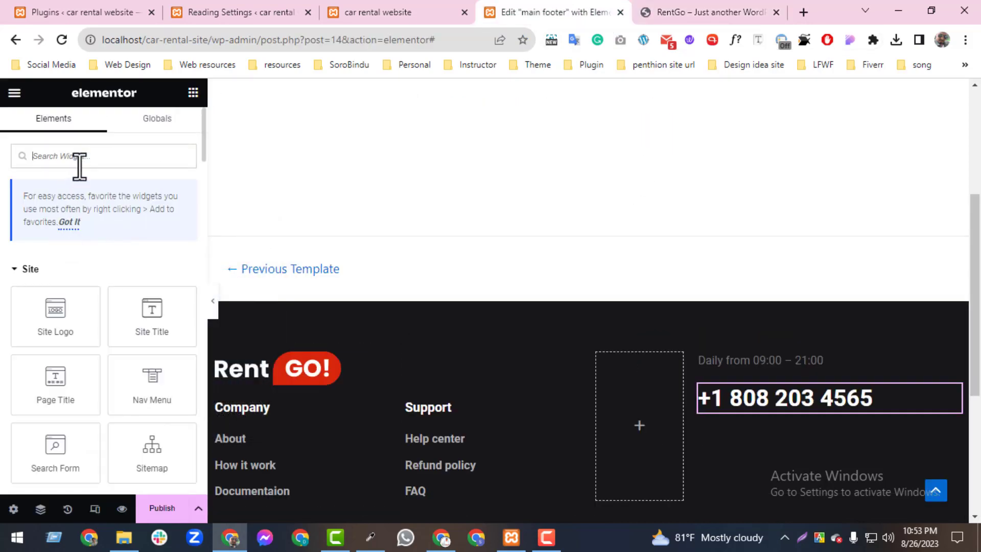
type("hea")
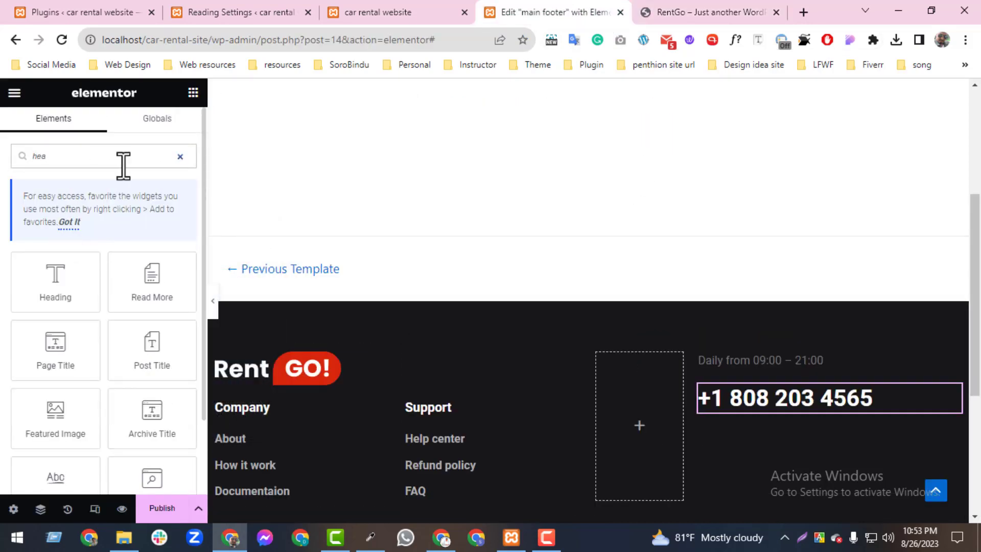
left_click_drag(70, 288, 841, 414)
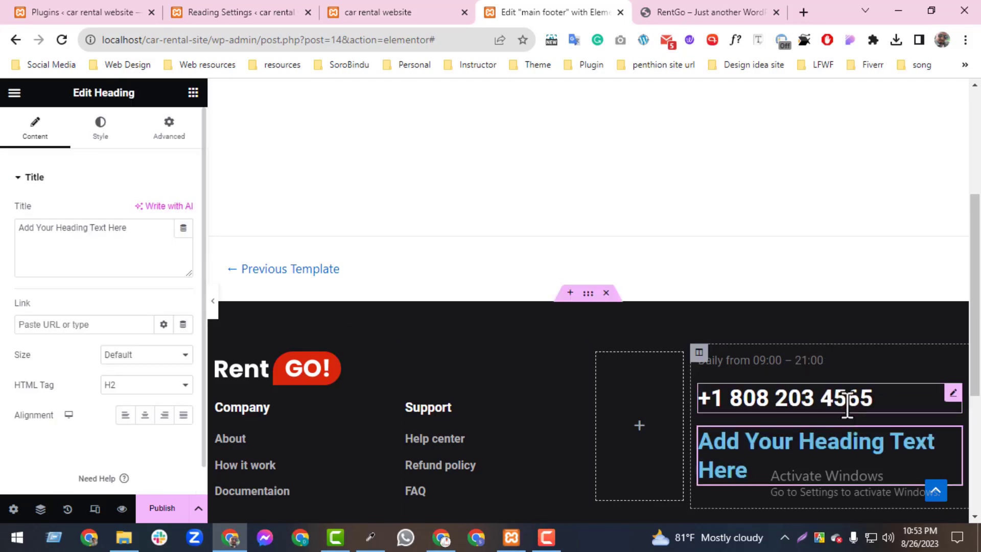
left_click_drag(136, 229, 2, 225)
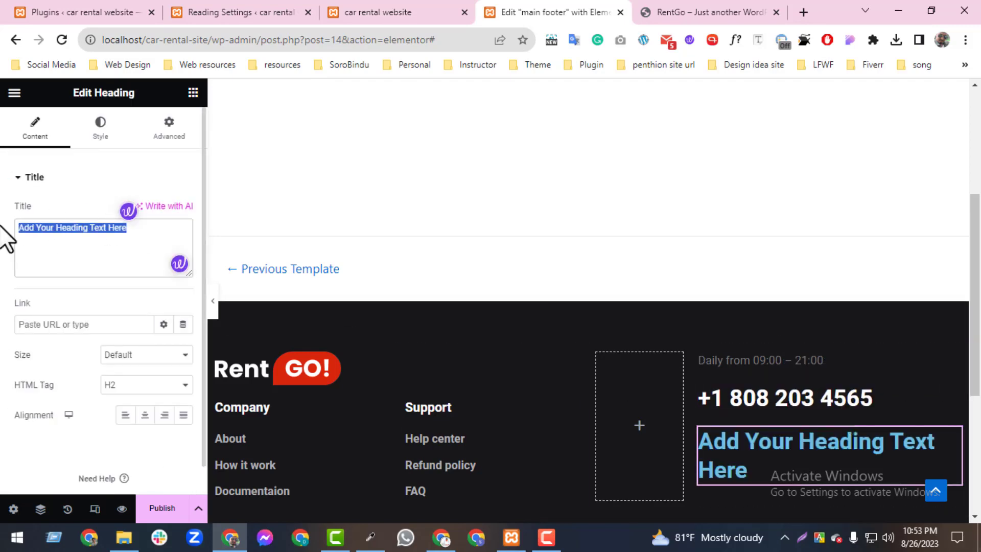
key("ctrl+v")
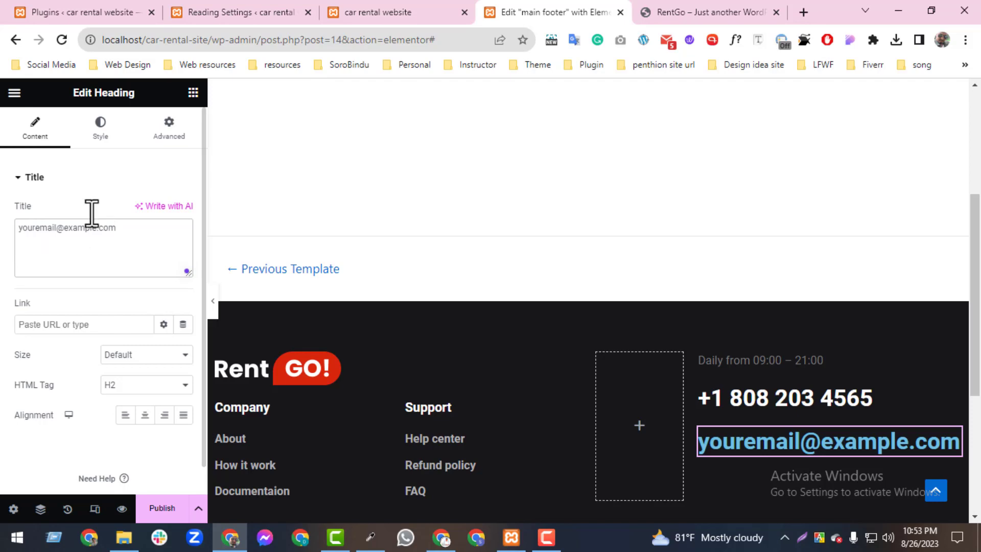
Set the e-mail heading's text color to #FFFFFF.
left_click(123, 133)
left_click(183, 211)
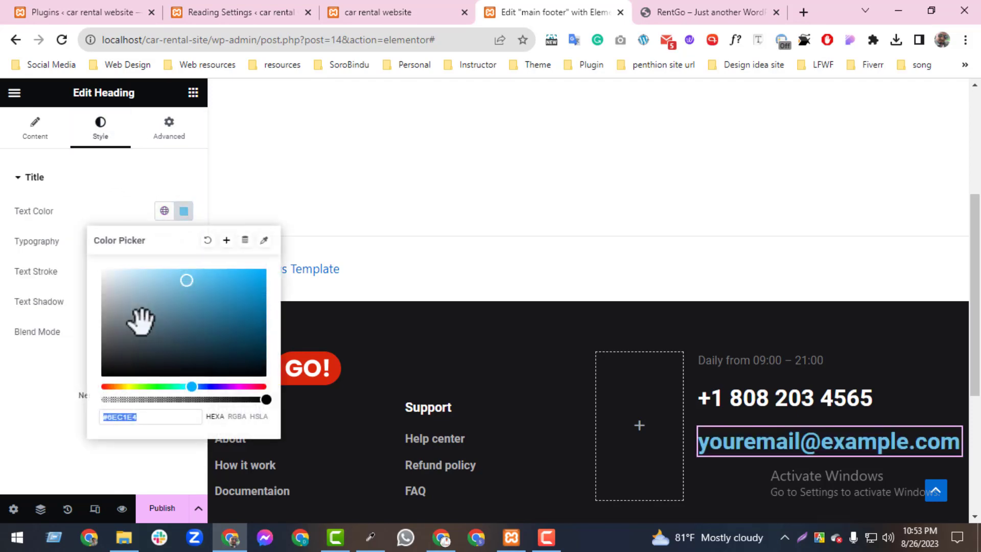
type("#FFFFFF")
Add a Social Icons widget below the e-mail heading in the fourth footer column.
left_click(193, 92)
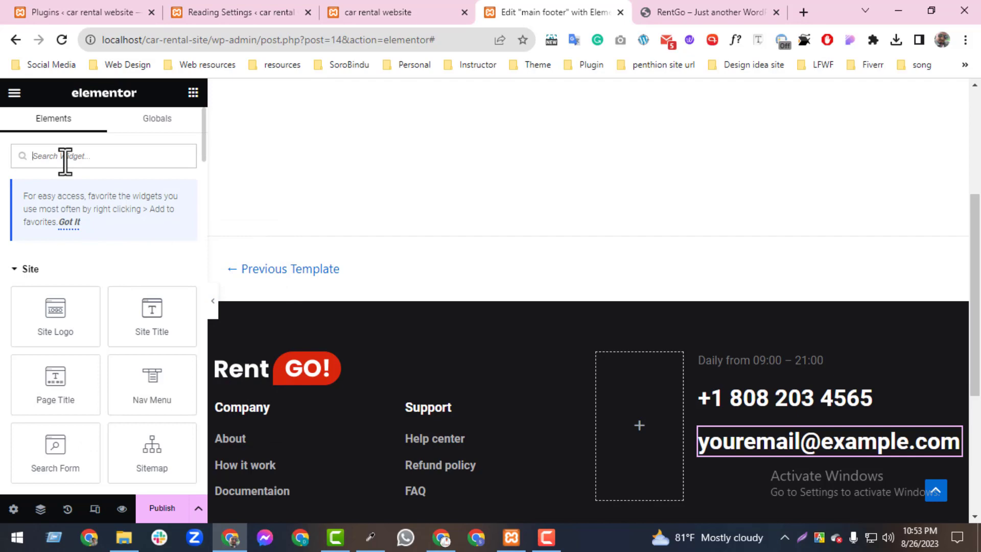
type("soc")
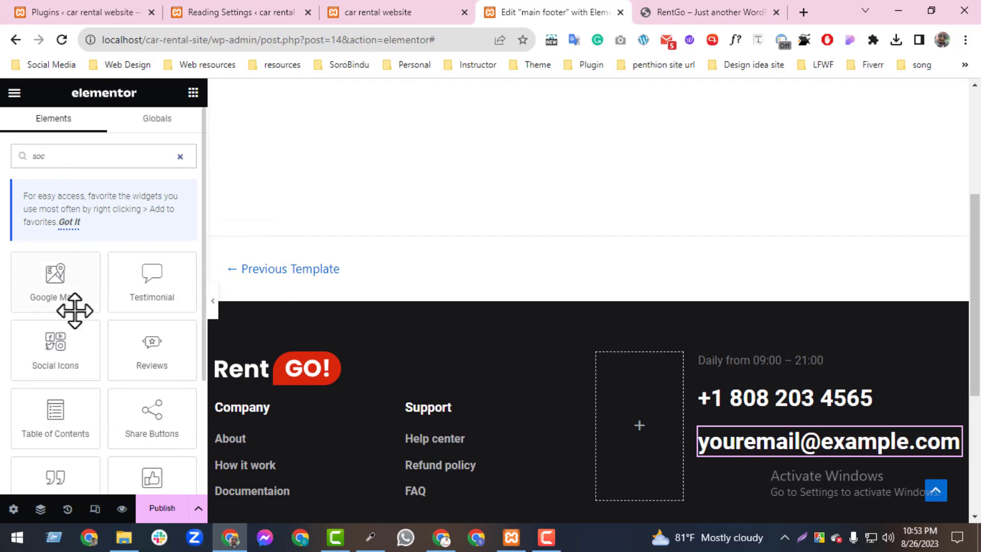
left_click_drag(61, 347, 798, 450)
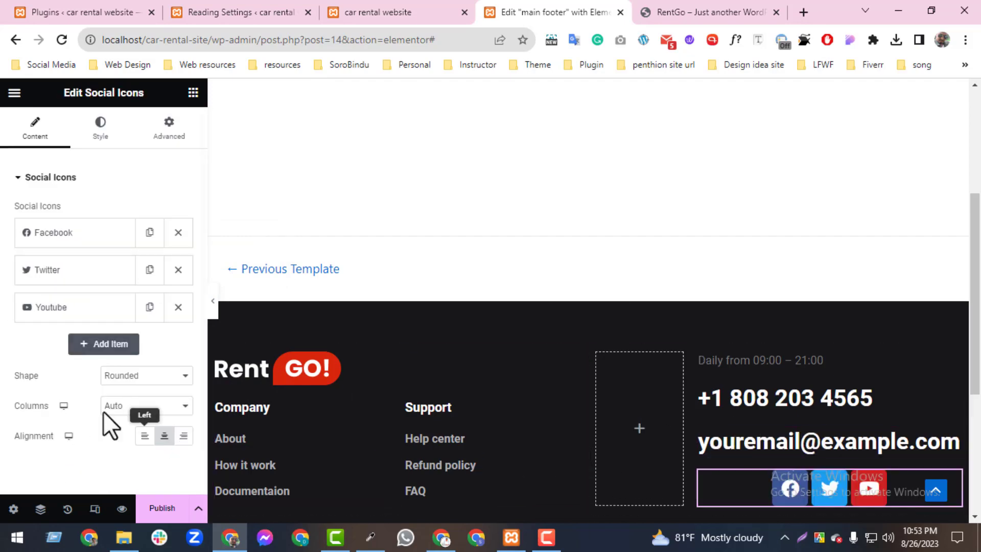
Set the social icons' color option to Custom.
left_click(103, 132)
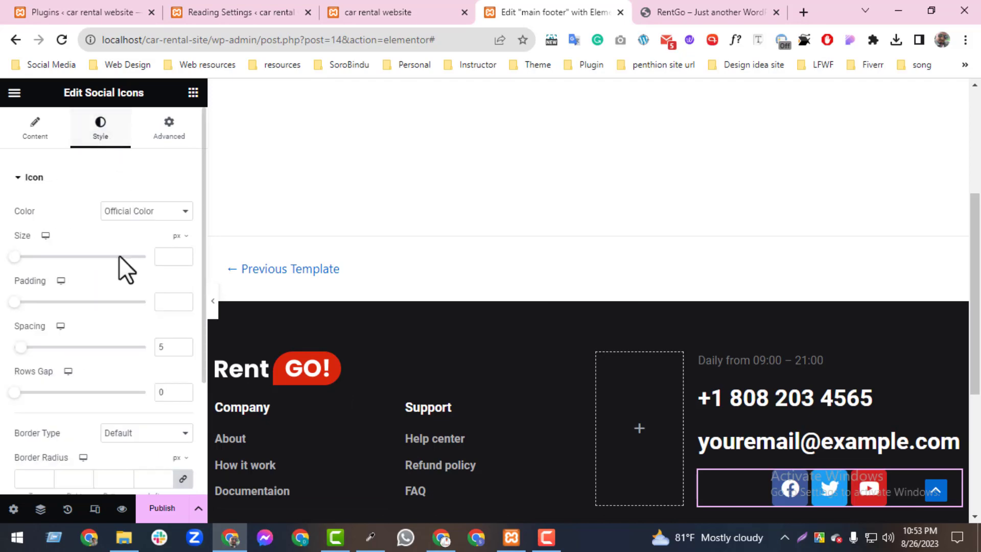
left_click(136, 214)
left_click(134, 238)
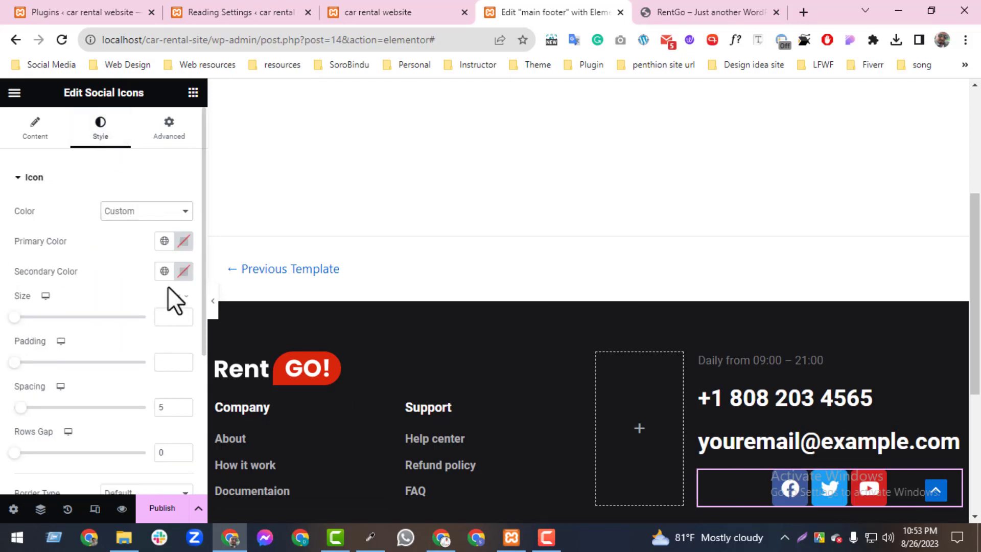
left_click(184, 240)
mouse_move(158, 344)
left_mouse_down()
mouse_move(92, 300)
mouse_move(146, 352)
left_mouse_up()
left_click(207, 270)
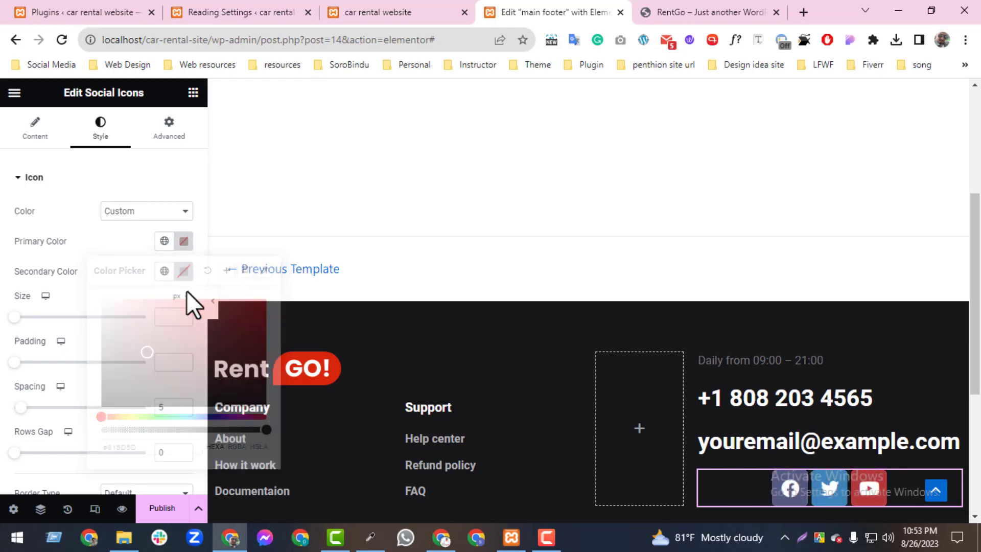
left_click(183, 271)
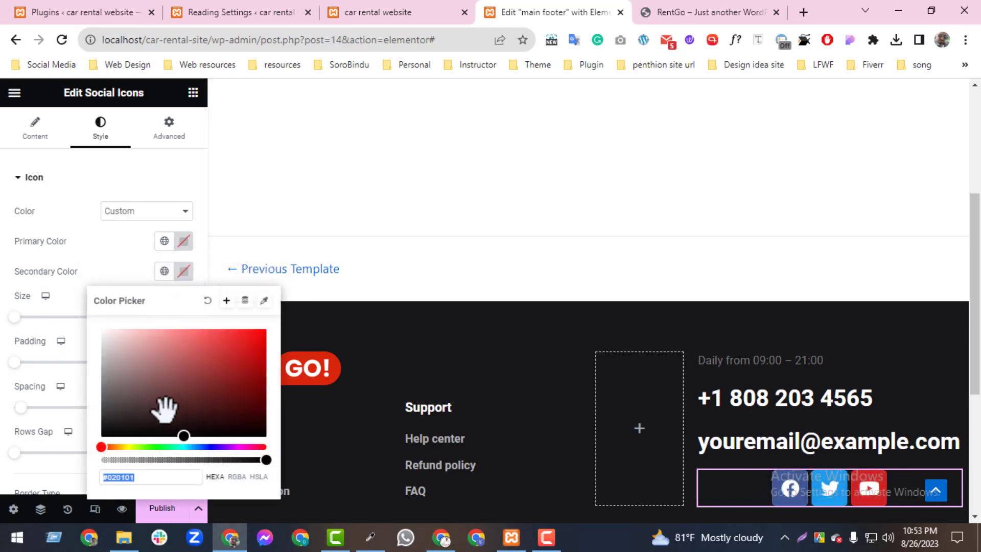
mouse_move(256, 459)
left_mouse_down()
mouse_move(45, 462)
mouse_move(268, 468)
left_mouse_up()
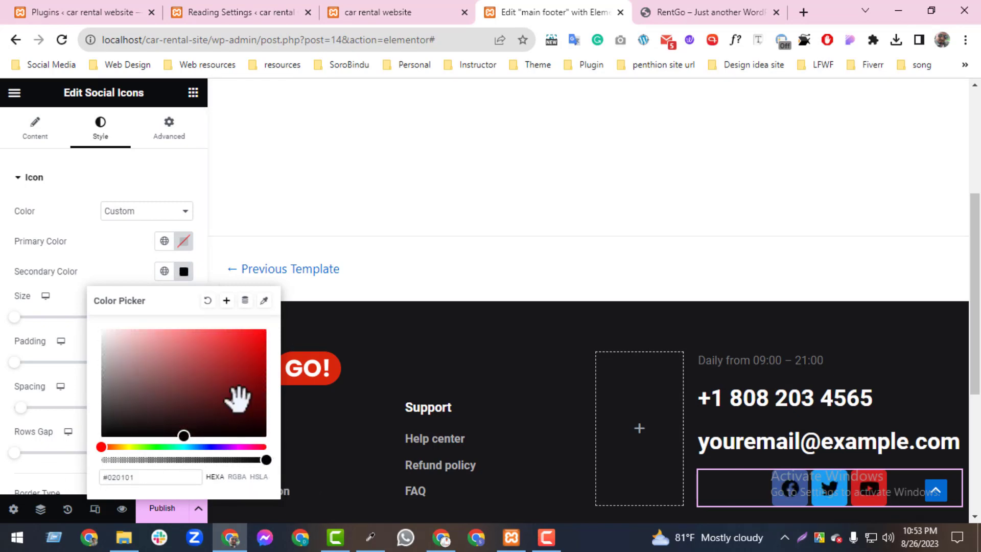
left_click(183, 241)
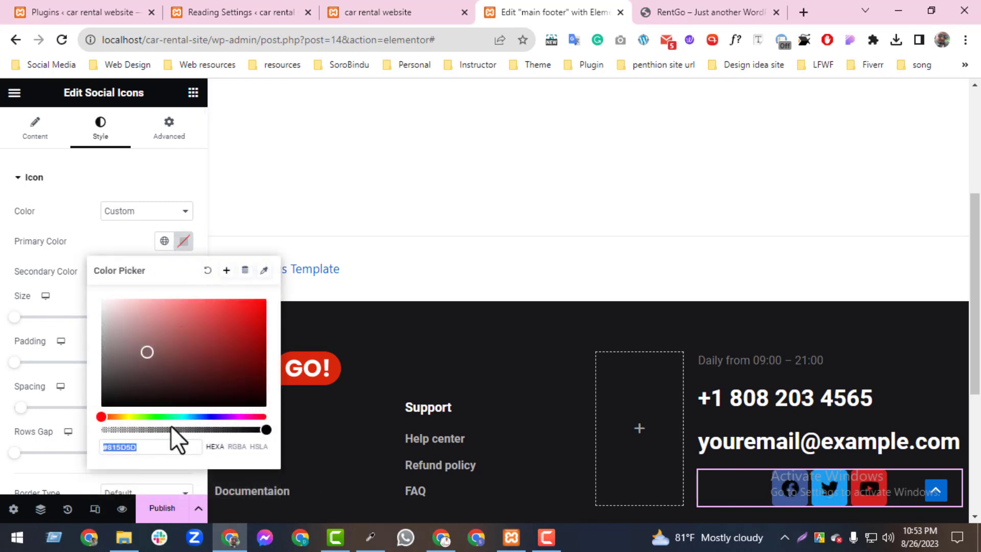
left_click(113, 250)
left_click(183, 271)
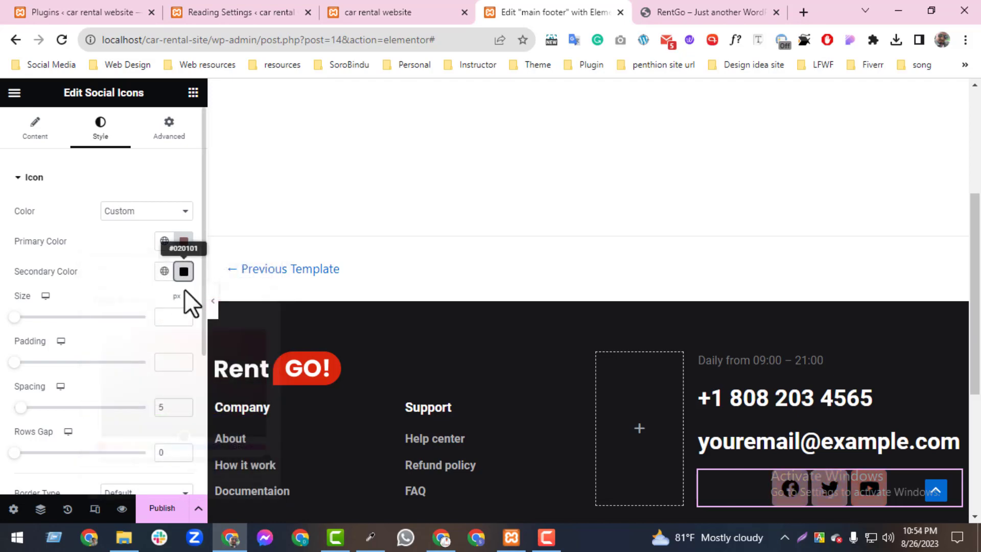
left_click(212, 301)
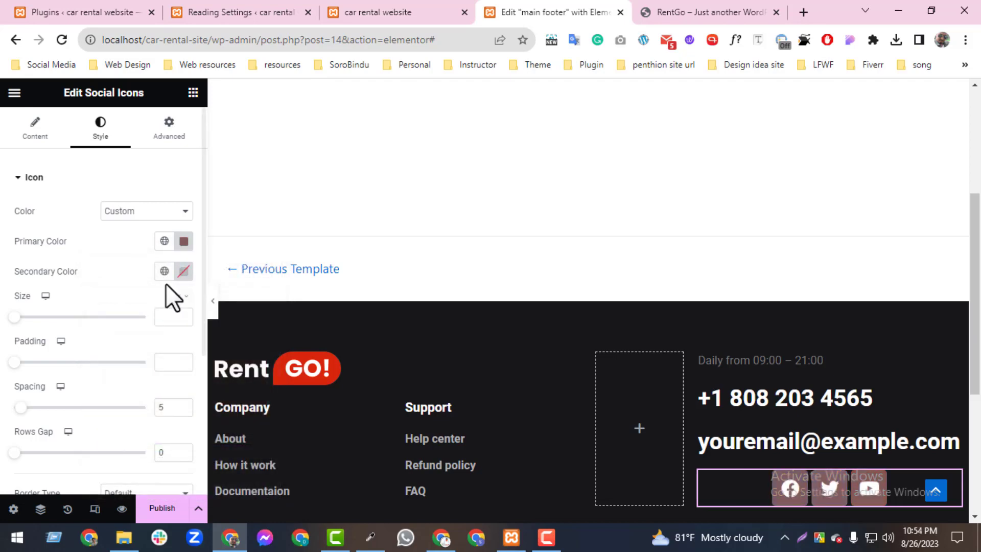
Make the social icons' primary color fully transparent, using #815D5D00.
left_click(163, 241)
left_click(184, 241)
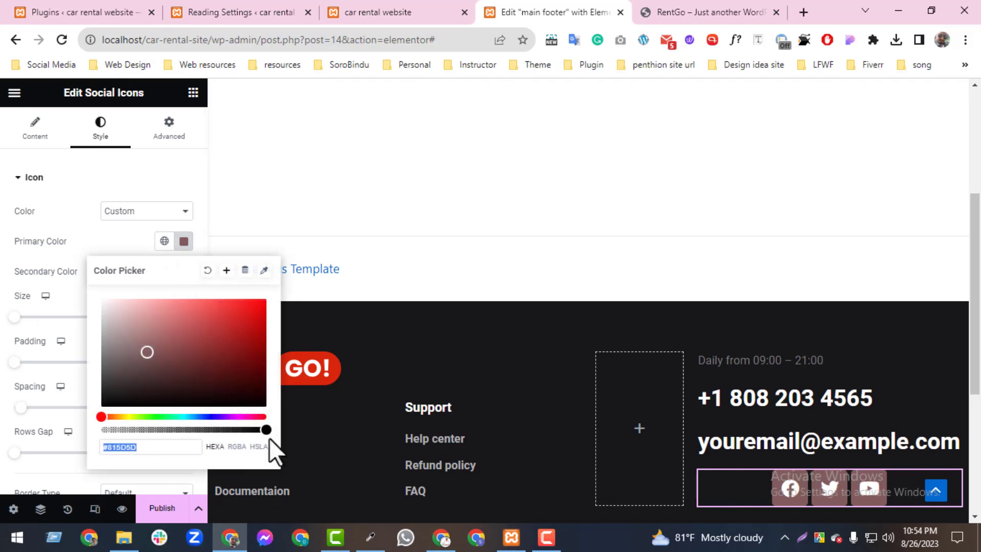
left_click_drag(269, 438, 81, 412)
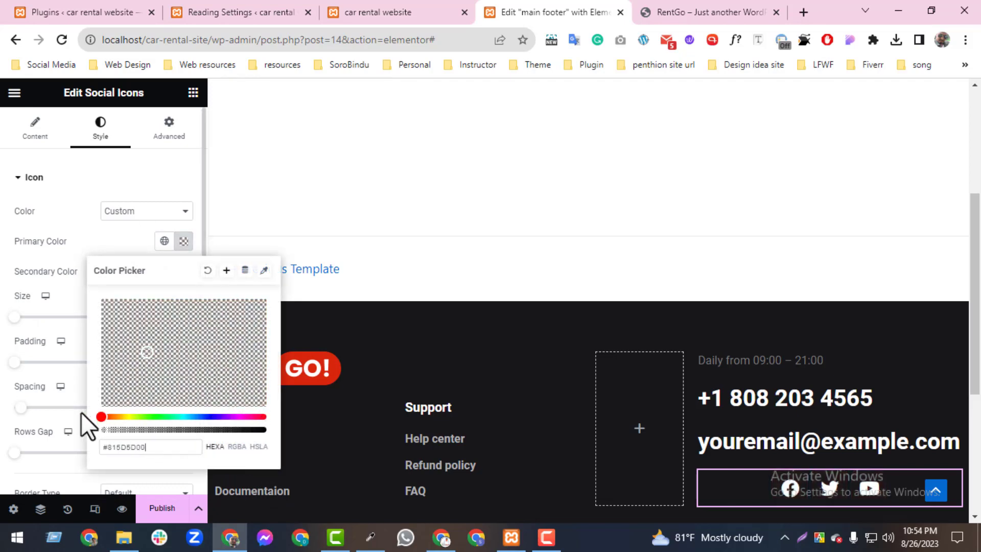
left_click(123, 239)
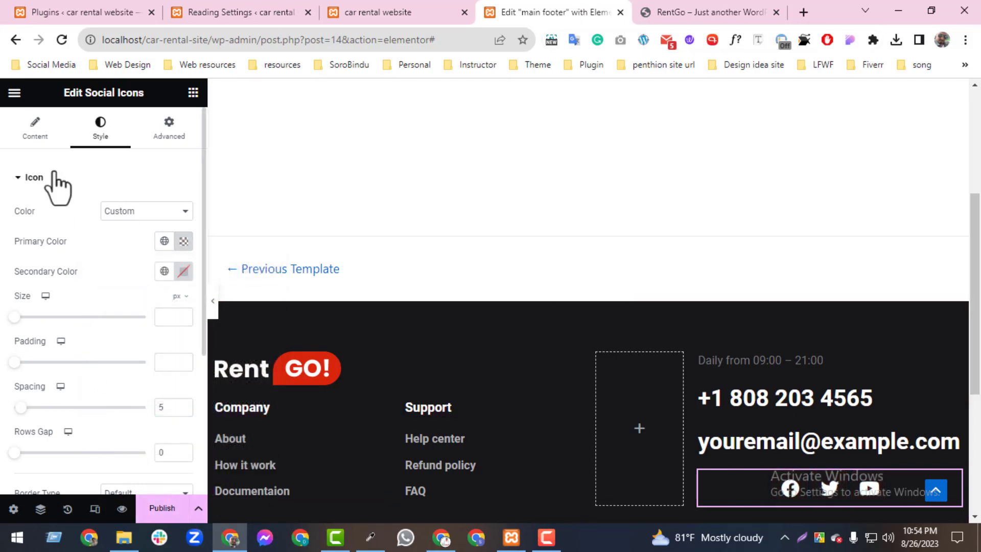
Left-align the social icons in their column and compare them with the RentGo demo footer.
left_click(35, 130)
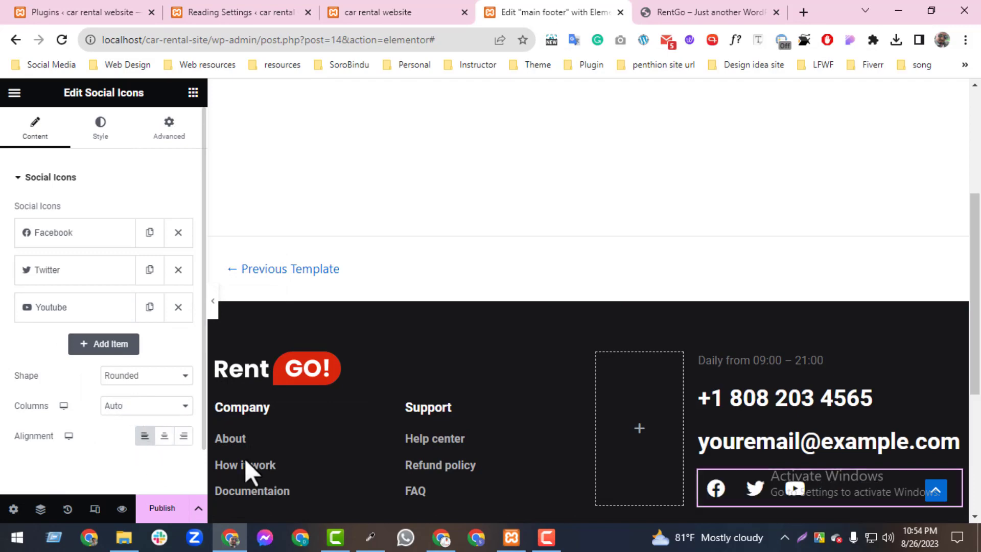
left_click(680, 10)
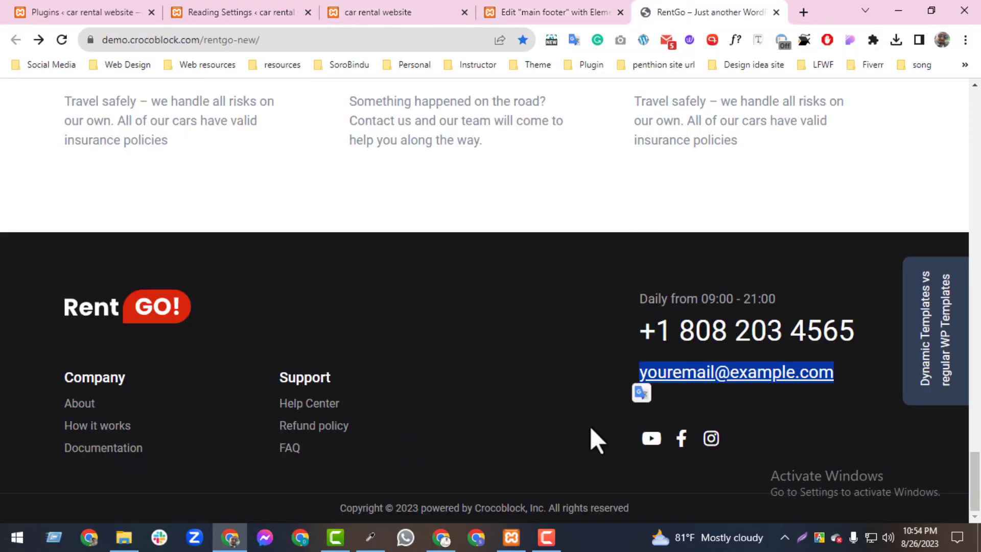
left_click(552, 10)
Give the footer section a solid border 1 px wide on the bottom edge only, colored #FFFFFF.
scroll(703, 306, "down", 4)
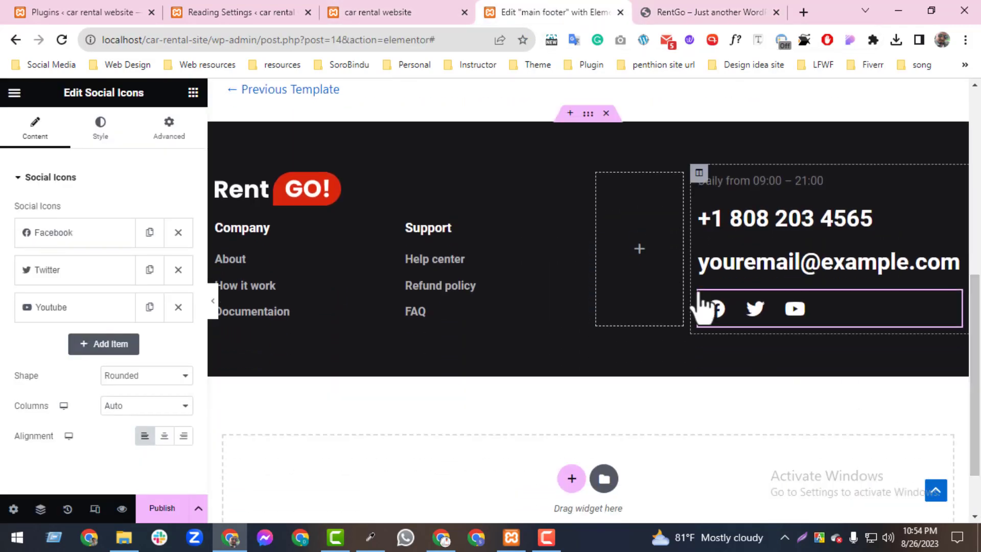
left_click(589, 115)
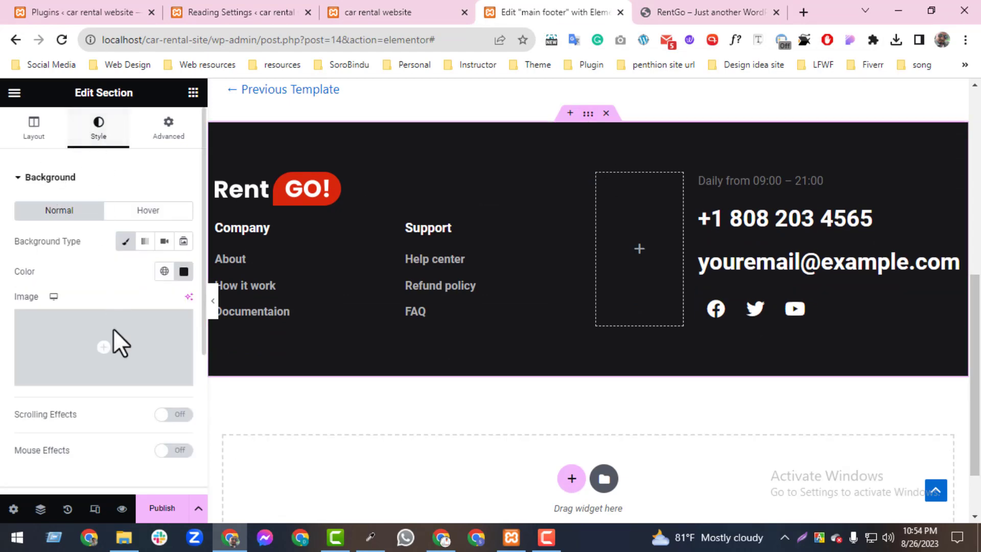
scroll(197, 427, "down", 4)
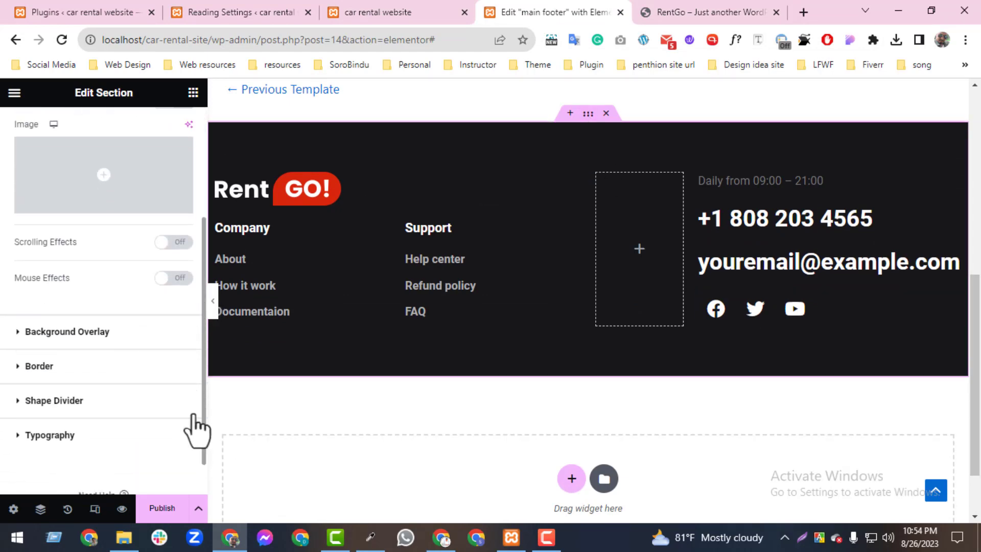
left_click(95, 352)
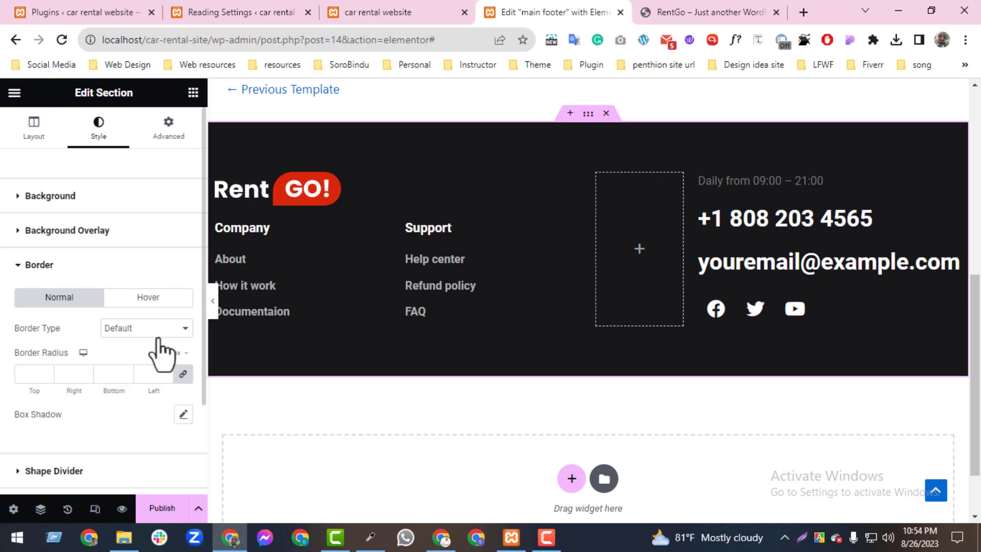
left_click(156, 331)
left_click(138, 364)
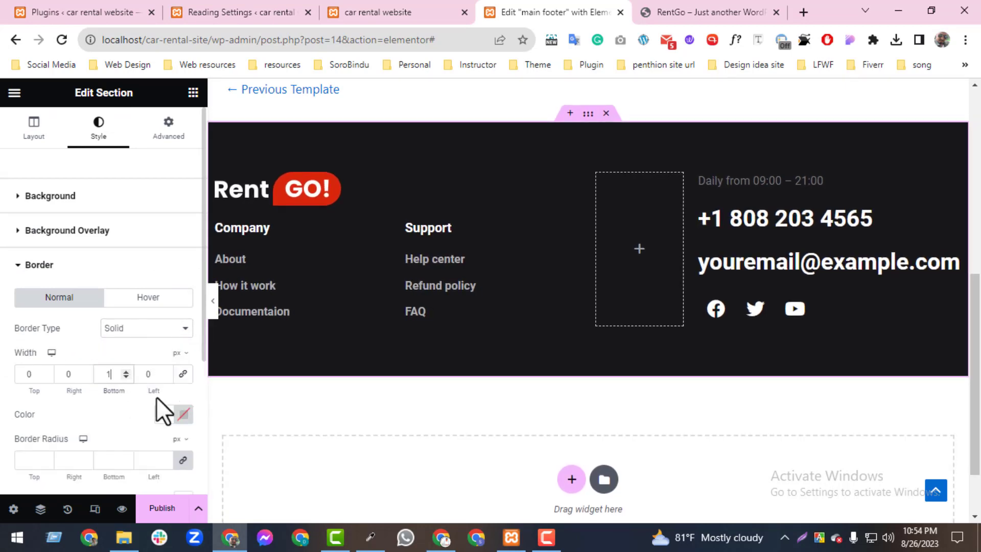
left_click(182, 414)
type("#FFFFFF")
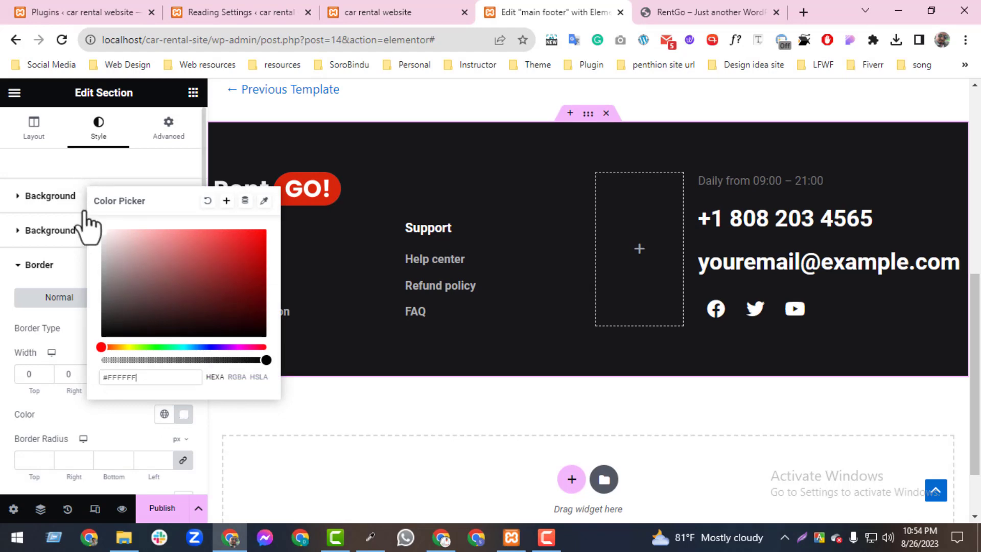
left_click(93, 402)
Add a single-column section below the main footer section and set its background color to the footer's #17171A.
left_click(571, 478)
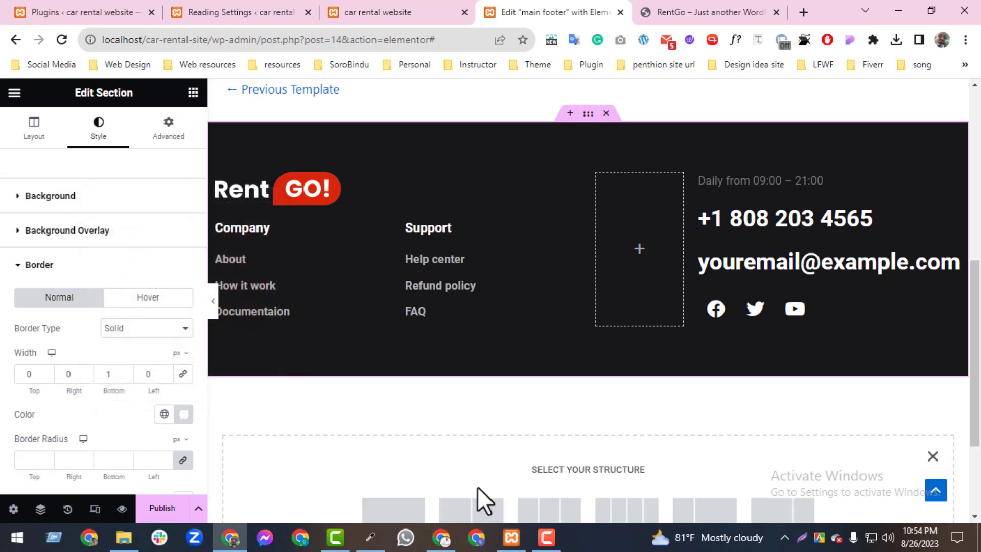
left_click(415, 518)
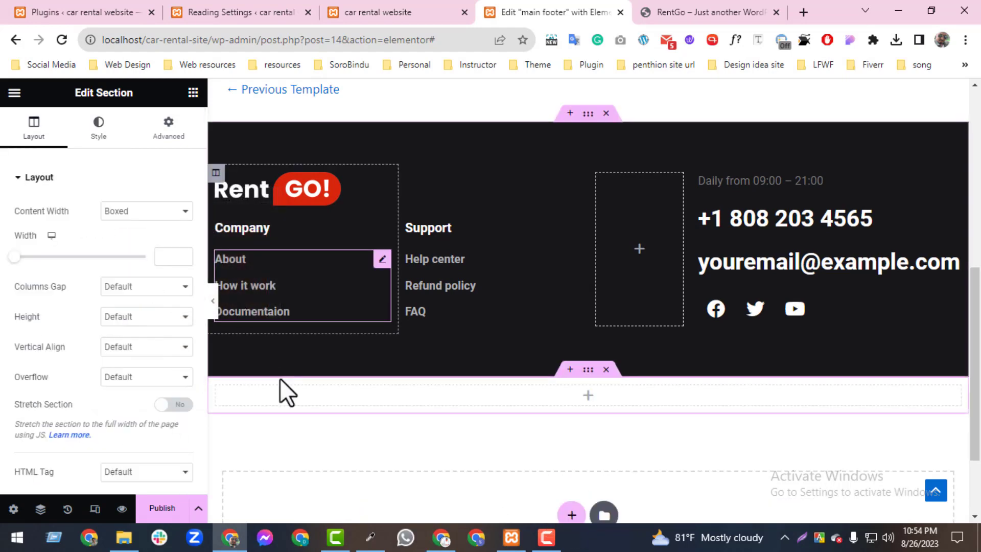
left_click(370, 537)
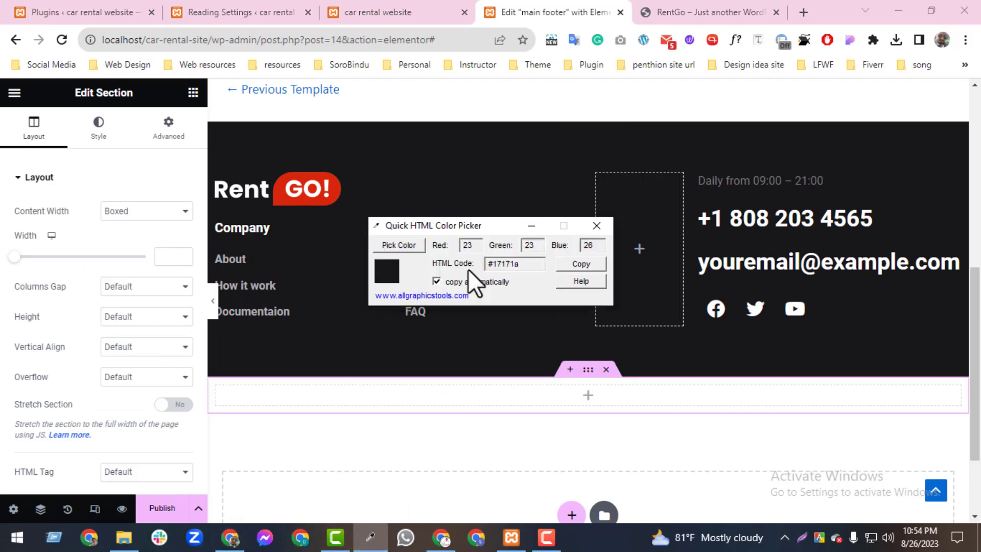
left_click(406, 244)
left_click(99, 128)
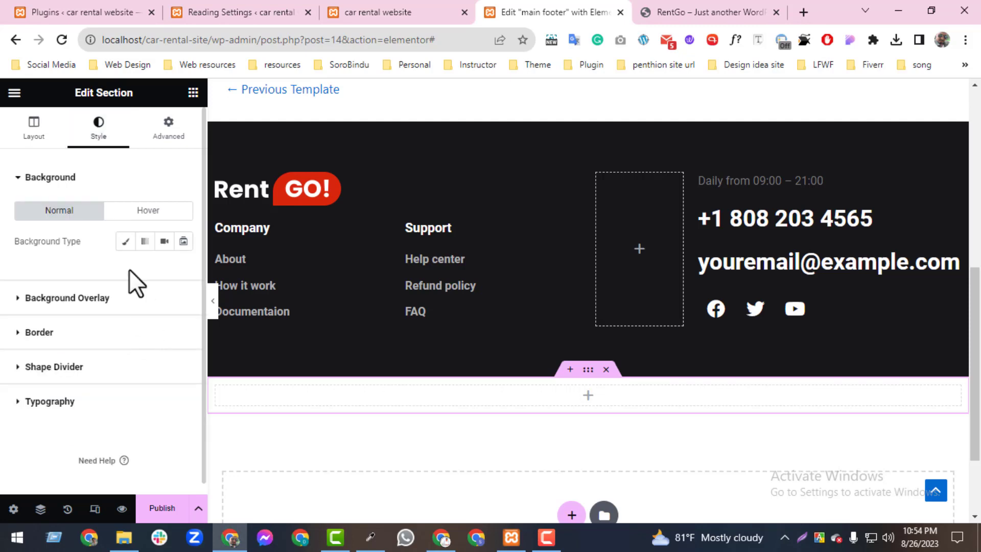
left_click(125, 242)
left_click(184, 271)
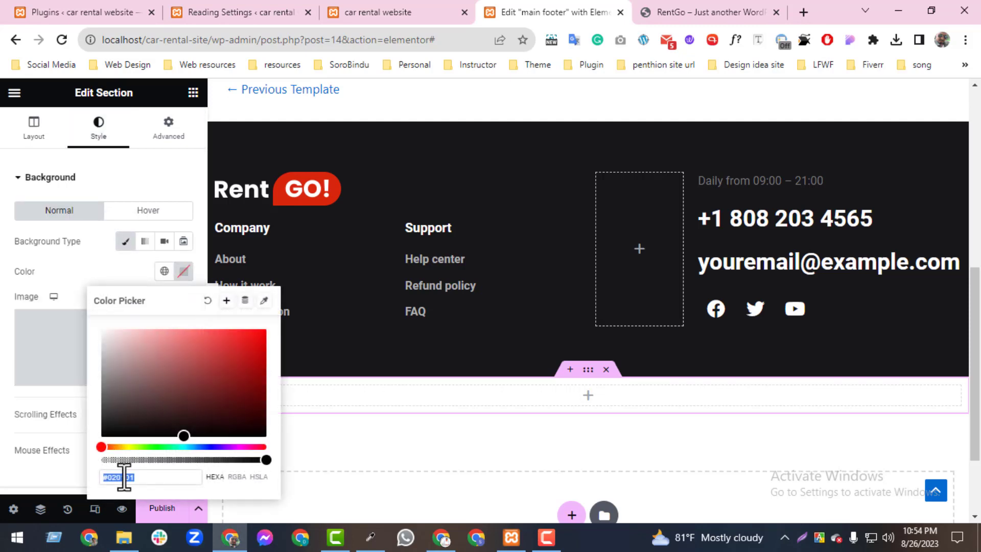
type("#17171A")
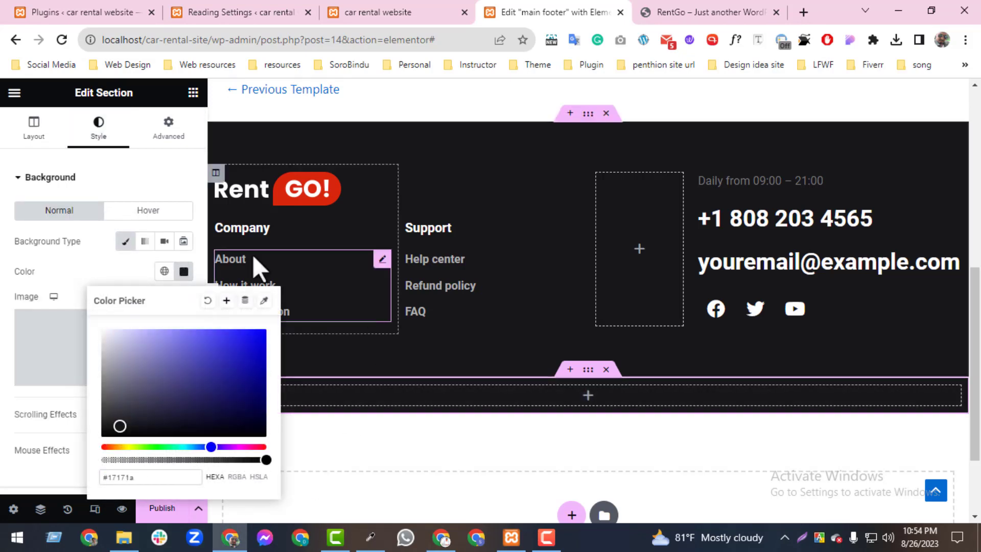
Add a Text Editor widget to the empty single-column section below the footer columns.
left_click(185, 169)
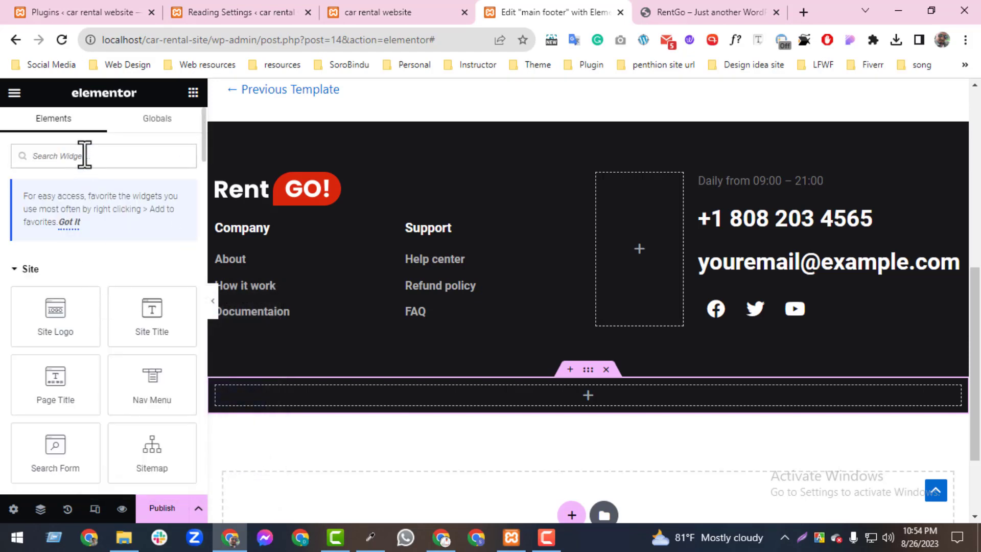
left_click(85, 156)
type("tex")
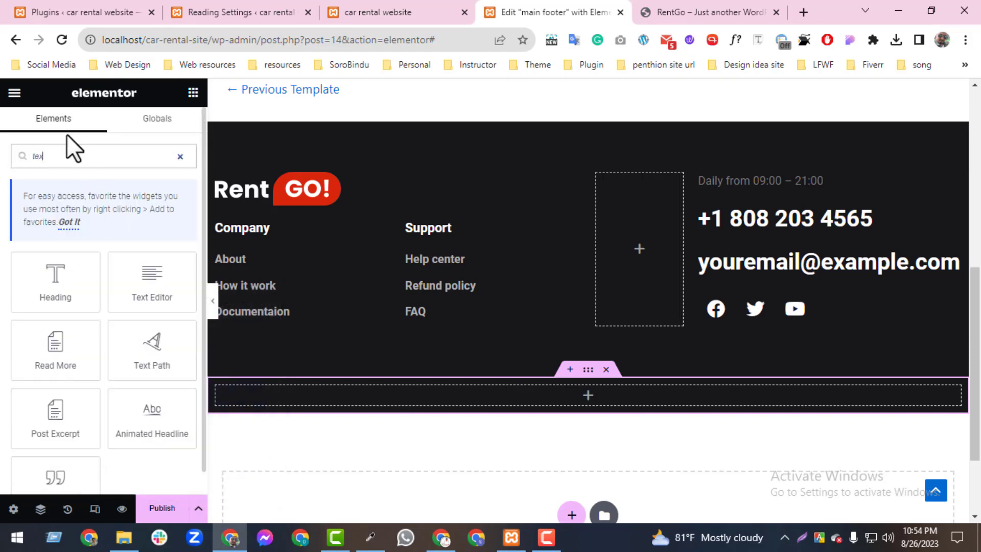
left_click_drag(175, 285, 535, 407)
Replace the placeholder text with "Copyright © 2023 powered by Crocoblock, Inc. All rights reserved", copied from the demo footer.
left_click(736, 12)
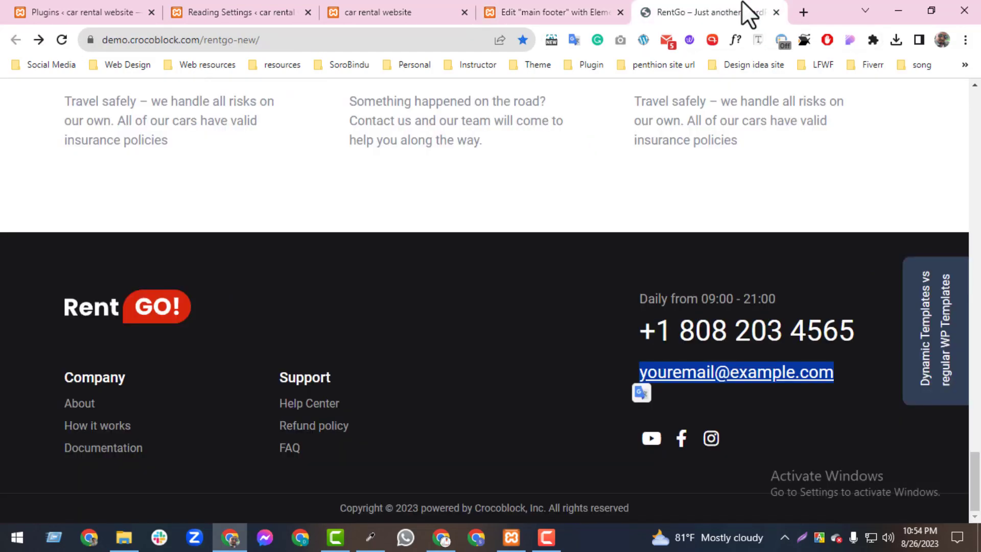
double_click(389, 511)
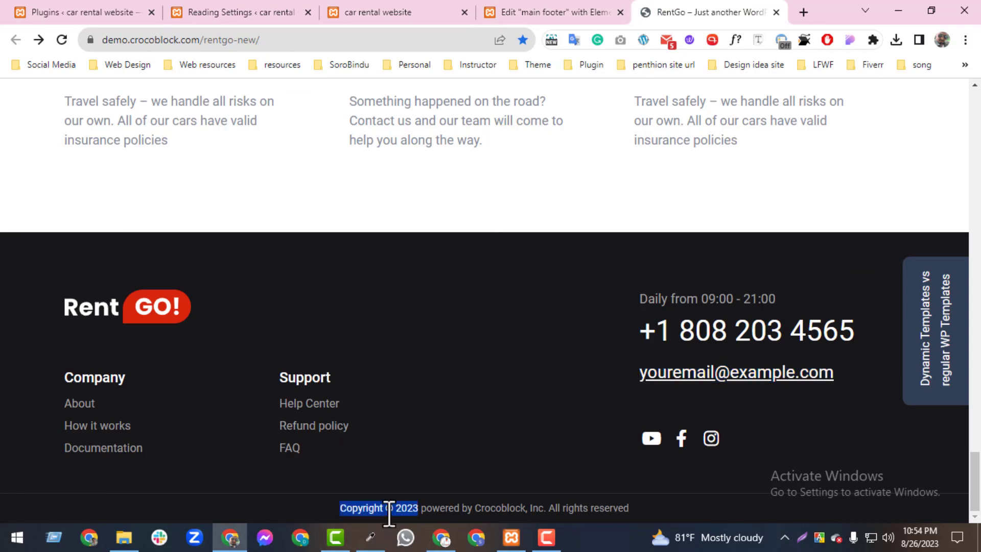
left_click_drag(645, 506, 340, 511)
key("ctrl+c")
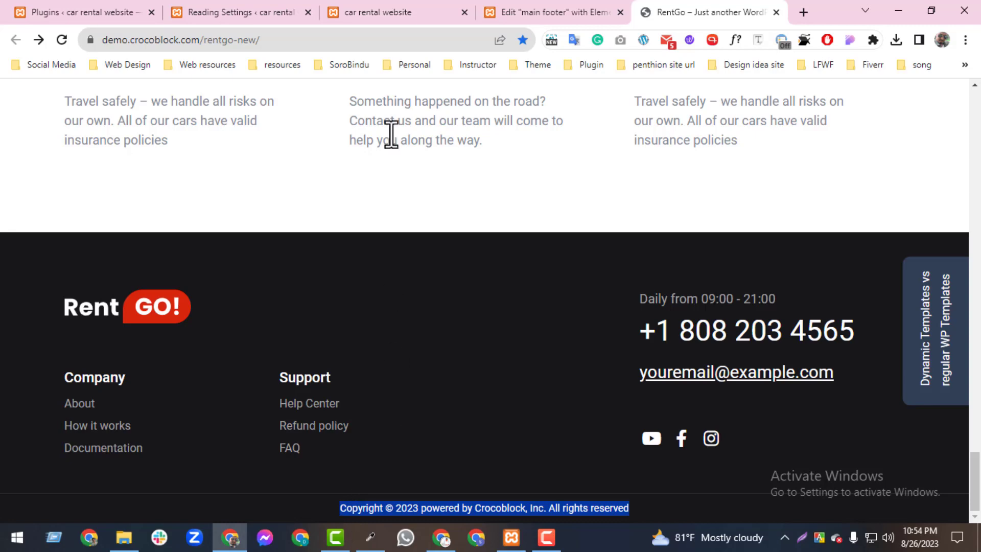
left_click(549, 10)
left_click(159, 228)
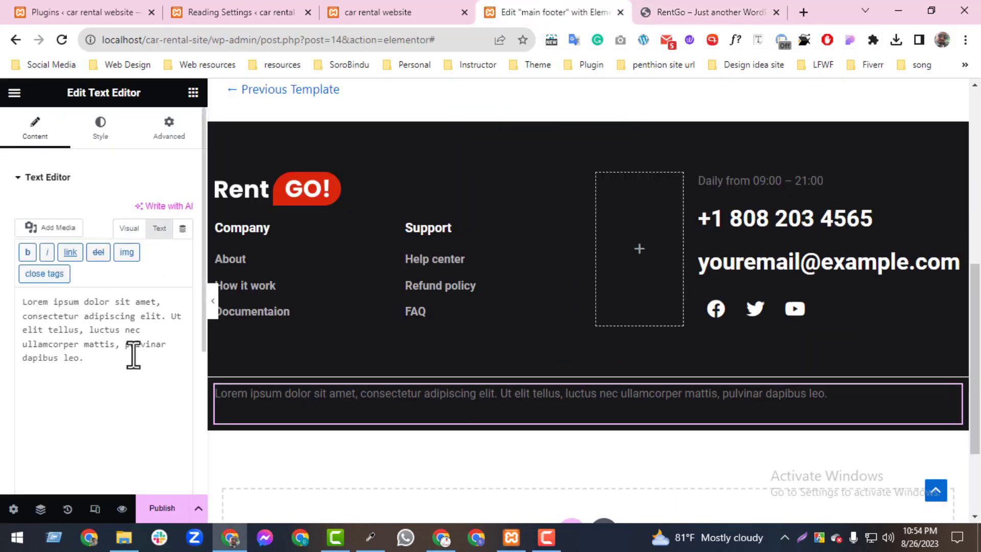
left_click_drag(134, 355, 11, 299)
key("ctrl+v")
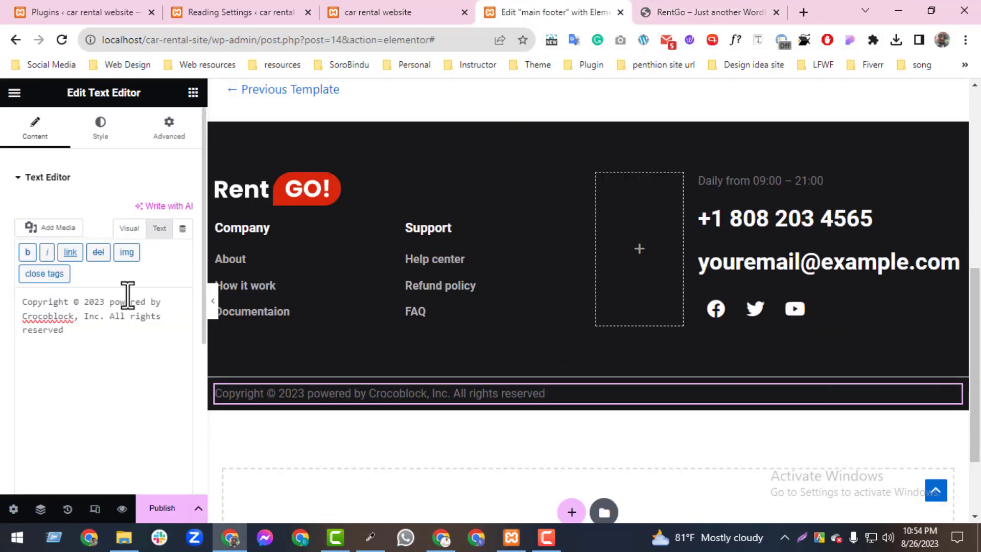
Center the copyright text and preview the footer at full width.
left_click(102, 128)
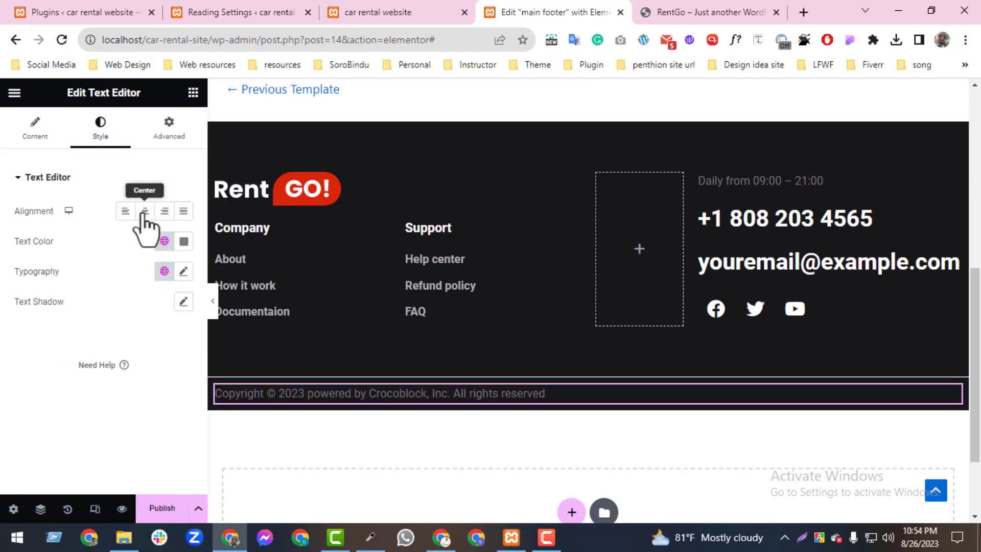
left_click(145, 211)
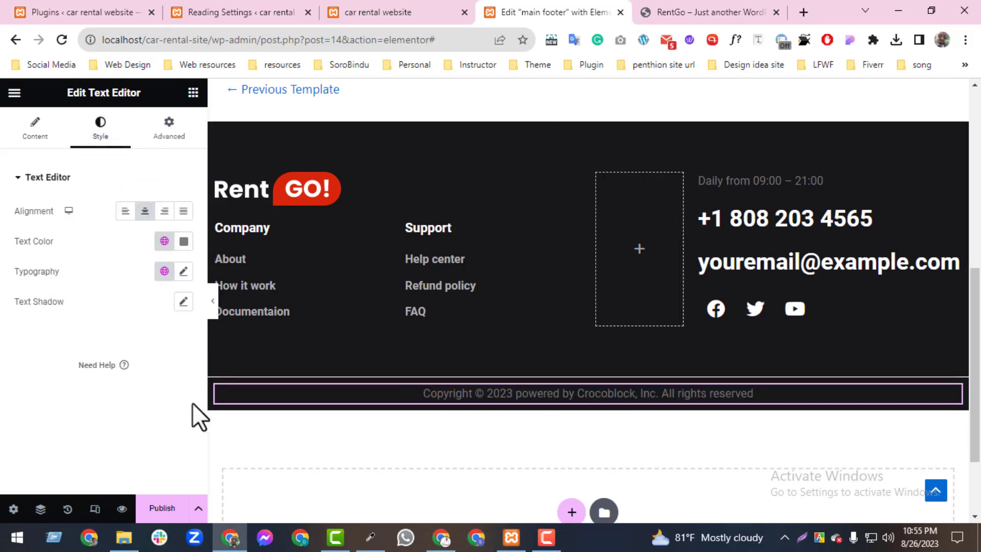
left_click(214, 307)
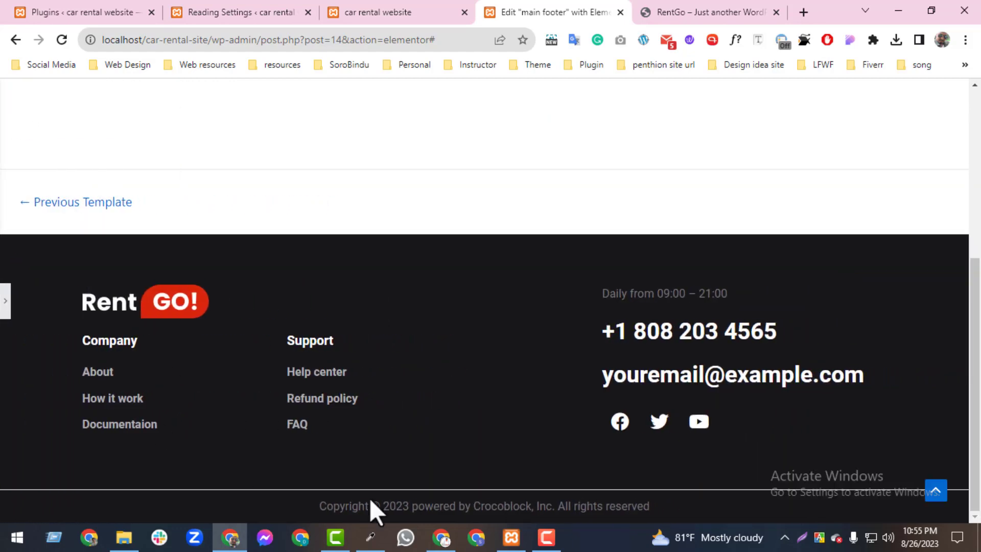
left_click(6, 304)
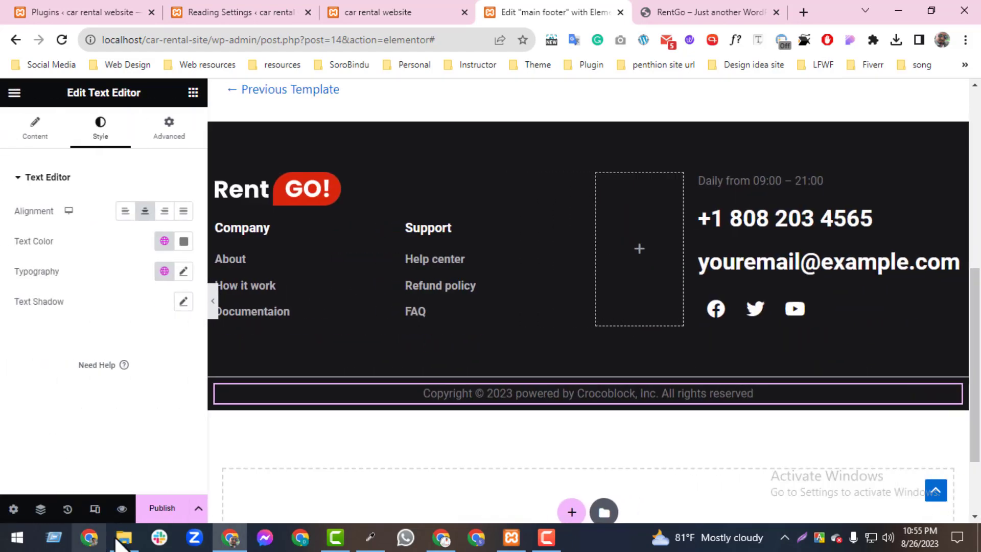
Publish the main footer template with a display condition added.
left_click(162, 510)
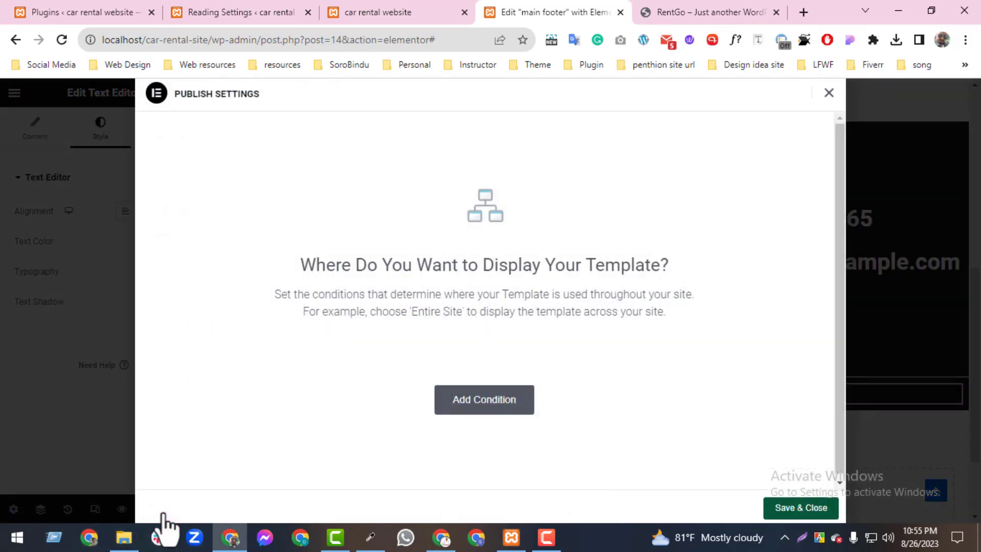
left_click(468, 407)
left_click(802, 512)
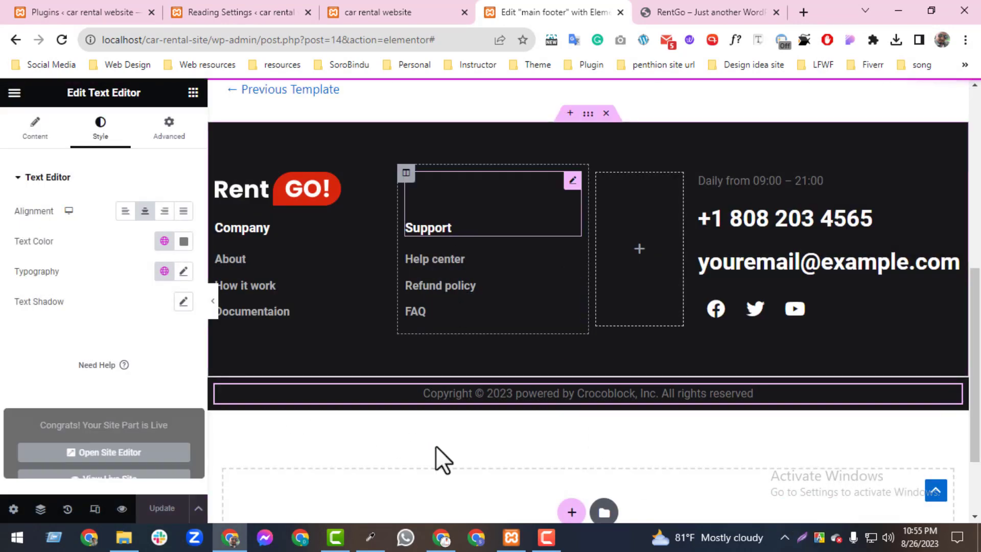
Reload the live car rental site to check the footer, and open its home page for Elementor editing in a new tab.
left_click(373, 12)
left_click(62, 40)
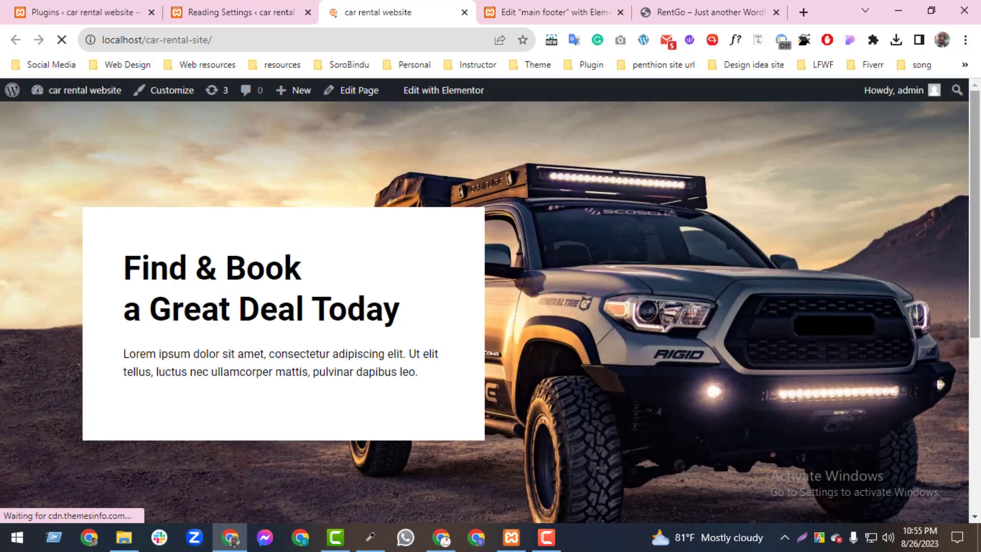
left_click_drag(977, 235, 977, 213)
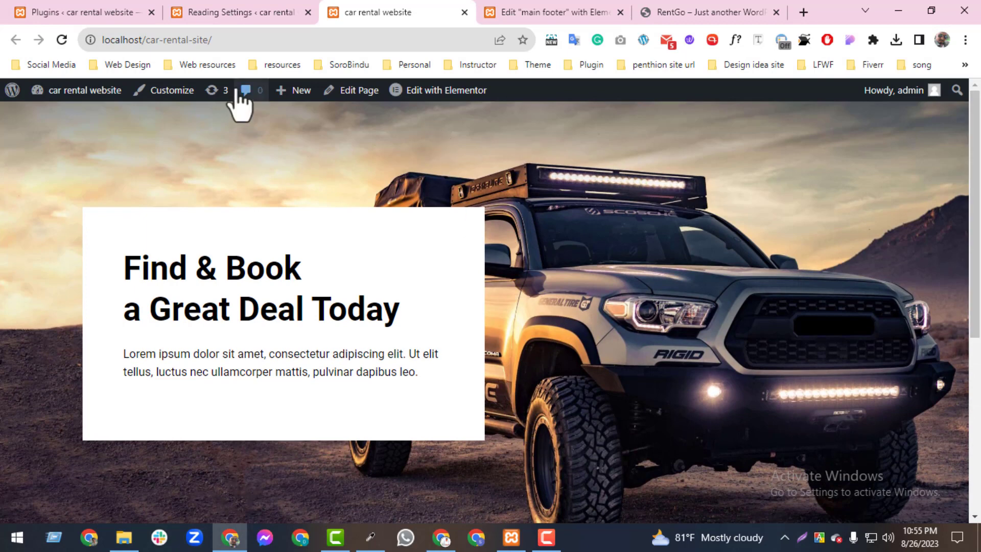
right_click(416, 91)
left_click(436, 103)
left_click(449, 12)
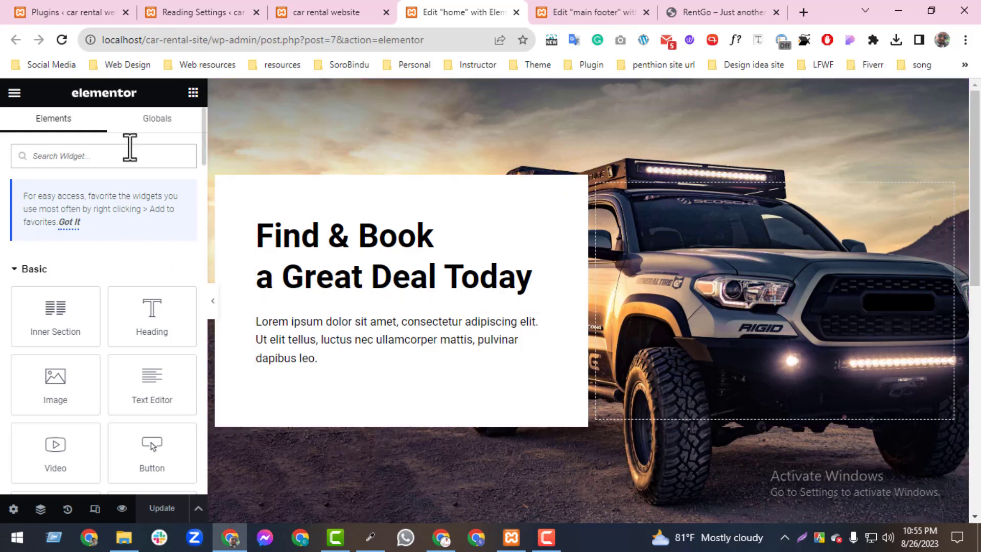
Add an Image widget above the hero columns, upload logo2.png into it, and choose an image size.
left_click_drag(55, 386, 565, 185)
left_click(116, 273)
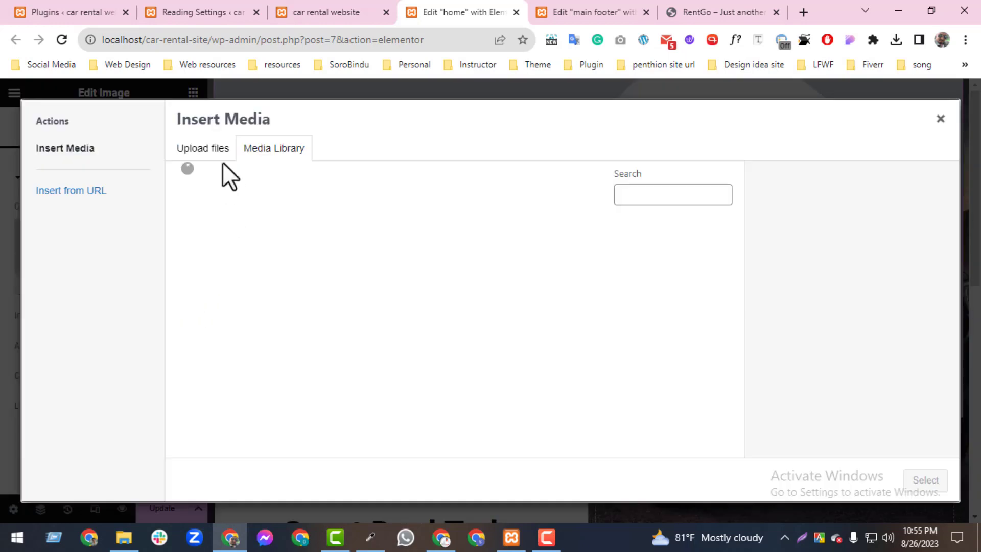
left_click(221, 162)
left_click(538, 333)
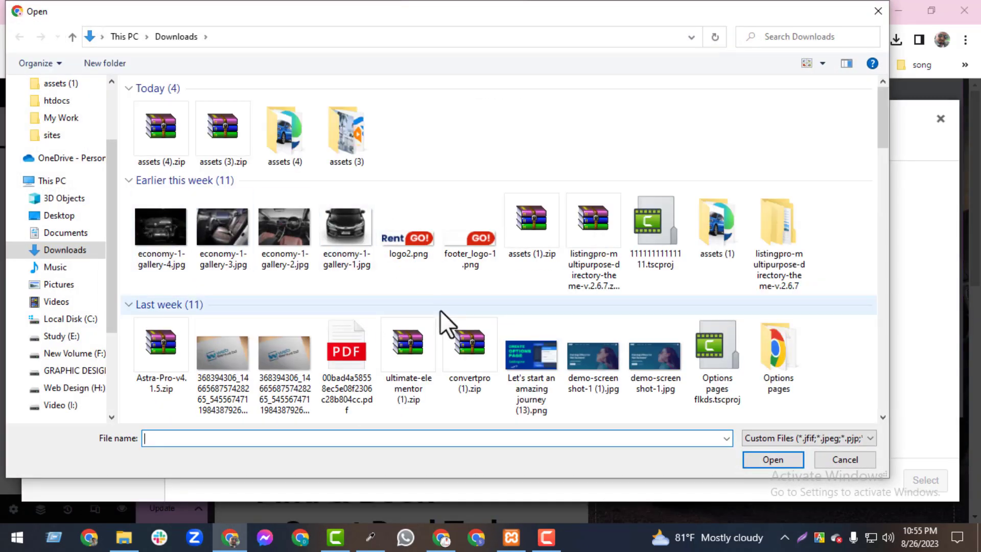
left_click(404, 240)
left_click(756, 458)
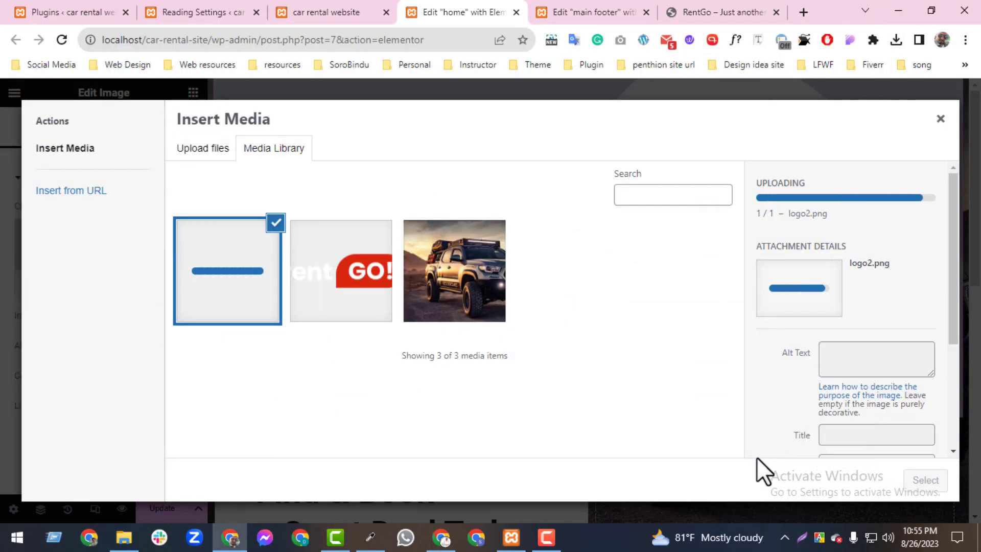
left_click(925, 481)
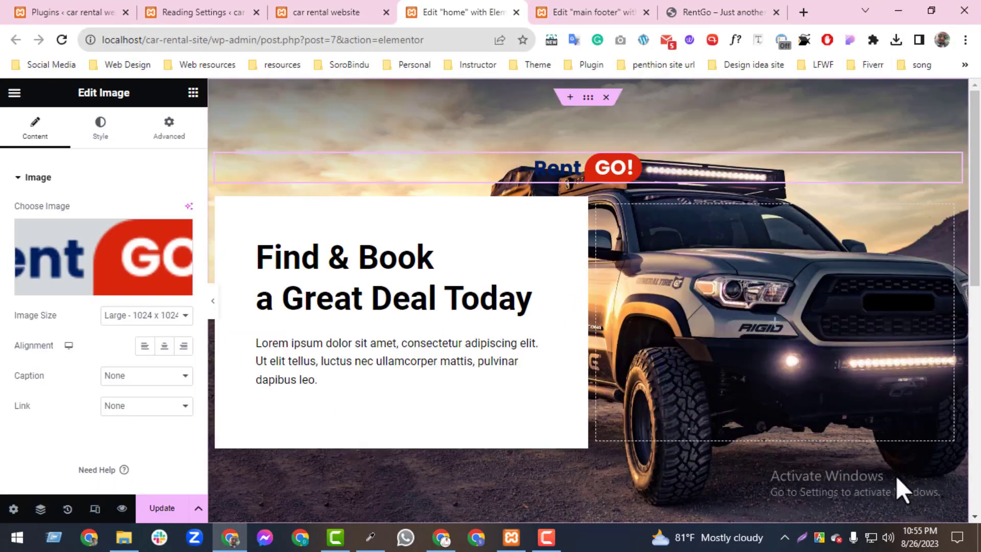
left_click(146, 316)
left_click(131, 397)
Unlink the logo image's margins, set its top margin to -99 px, and update the home page.
left_click(169, 129)
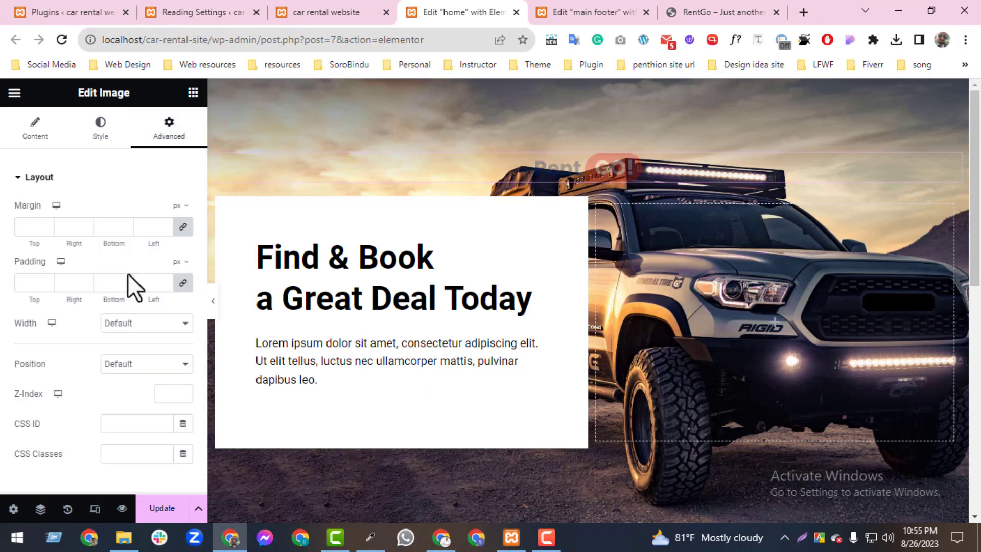
left_click(183, 227)
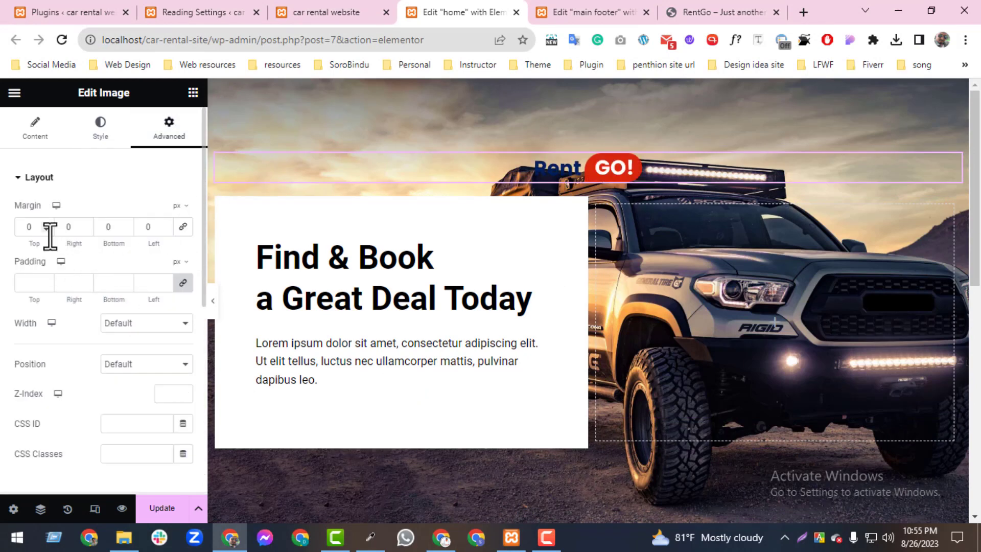
left_click_drag(47, 229, 47, 229)
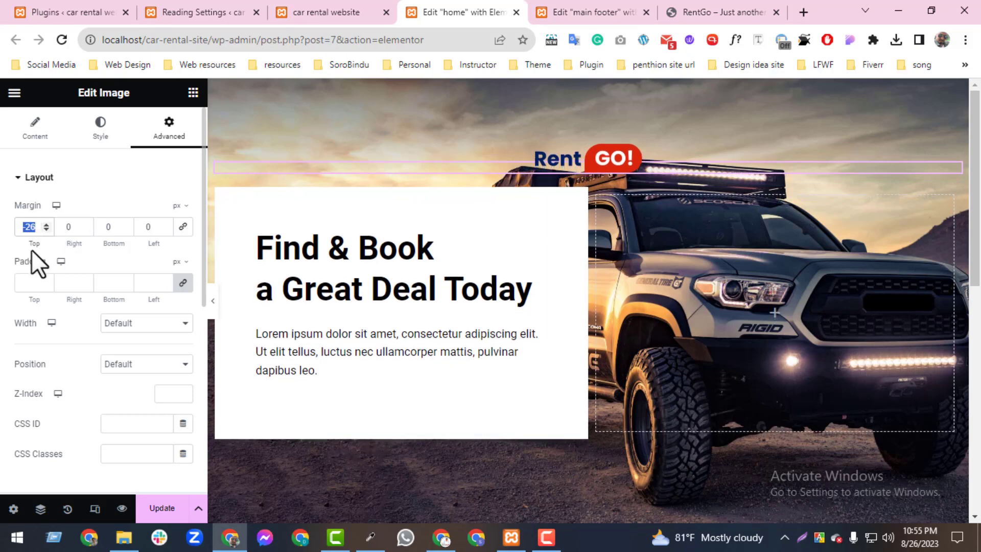
key("BackSpace")
left_click_drag(127, 231, 128, 224)
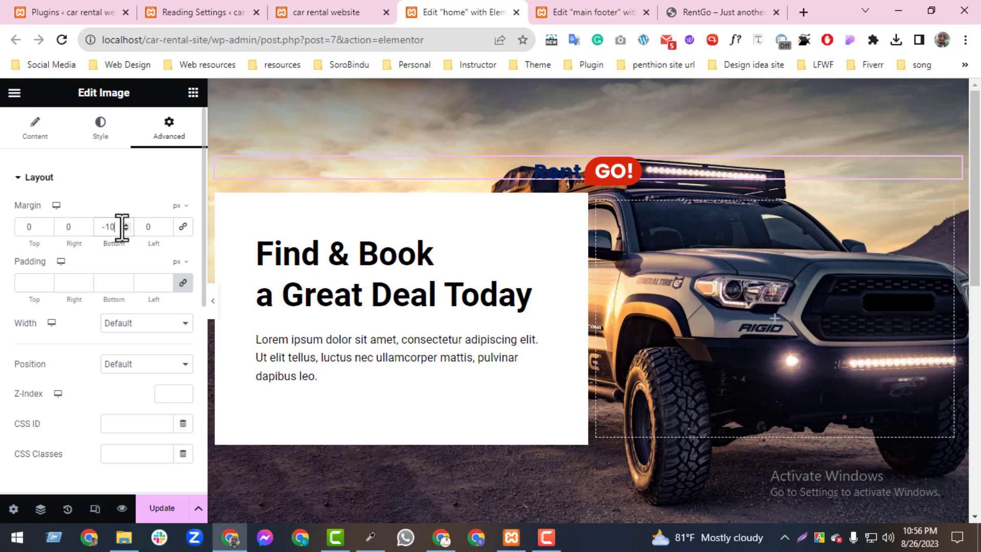
left_click_drag(45, 223, 45, 222)
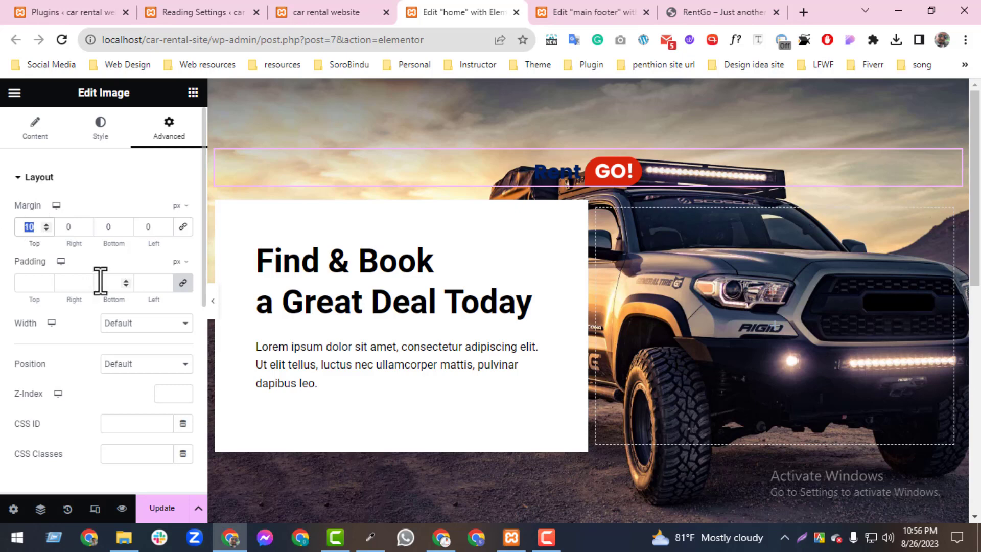
type("-50")
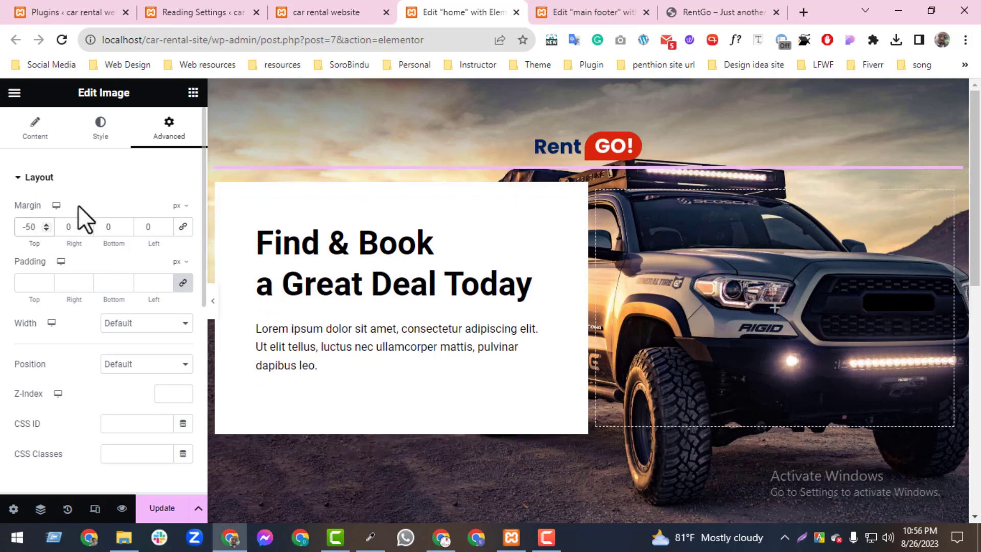
left_click_drag(47, 230, 47, 230)
left_click(163, 509)
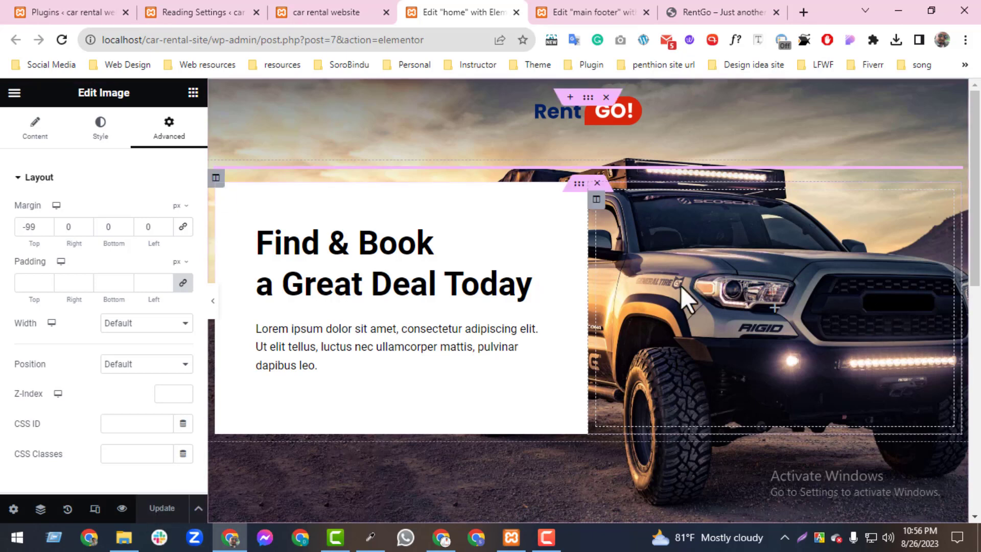
Check the RentGo demo page for reference and add a three-column section below the home page's hero.
left_click(693, 13)
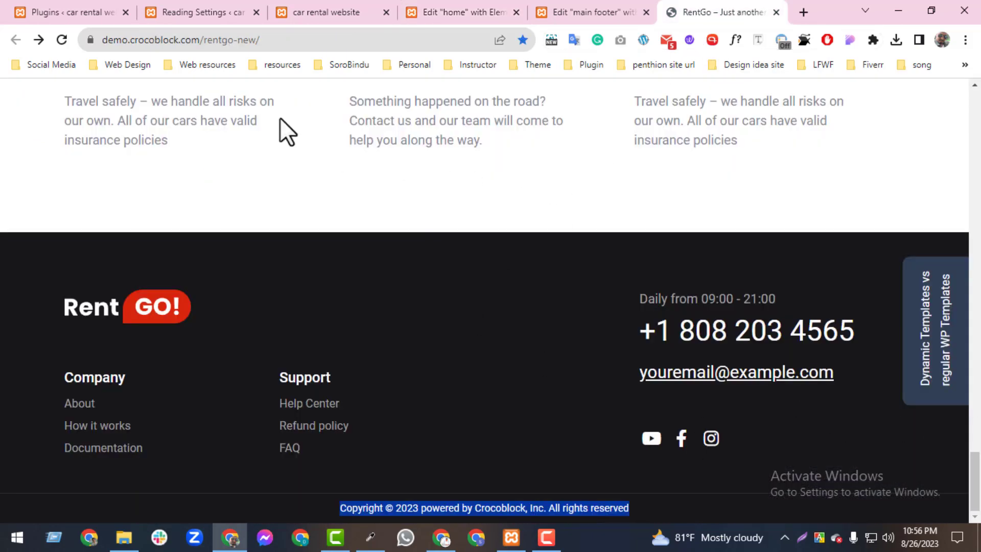
left_click_drag(280, 123, 483, 141)
scroll(511, 256, "up", 8)
left_click(557, 13)
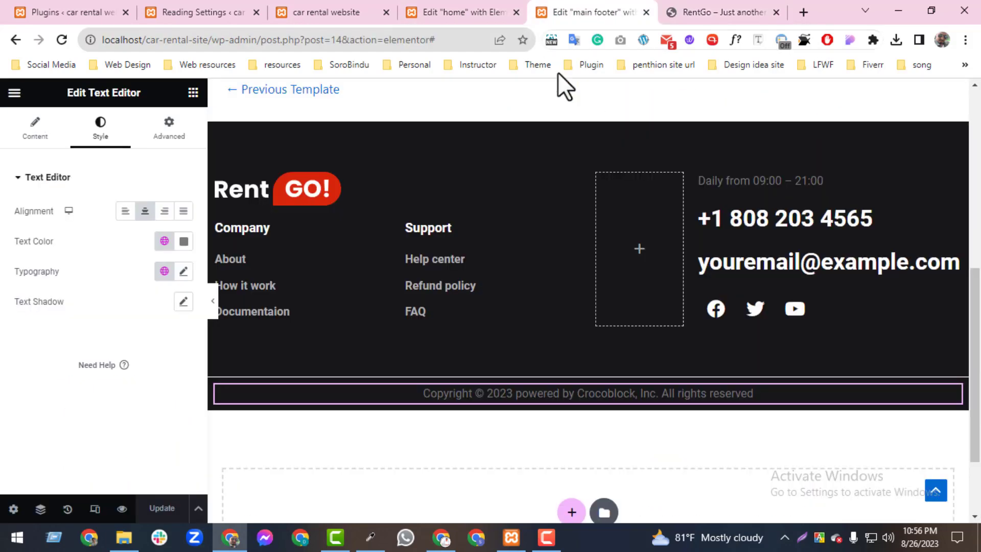
left_click(486, 12)
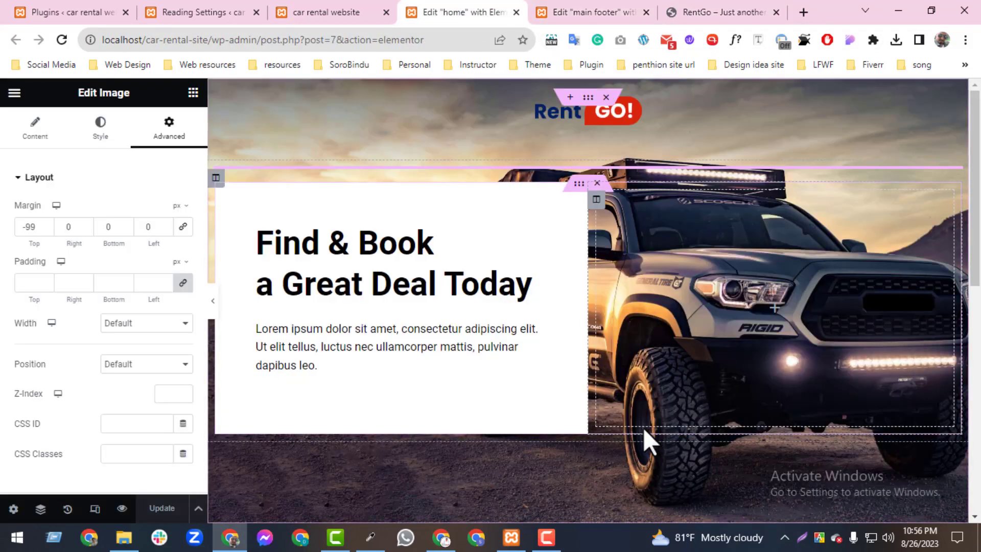
scroll(974, 360, "down", 3)
scroll(973, 360, "down", 1)
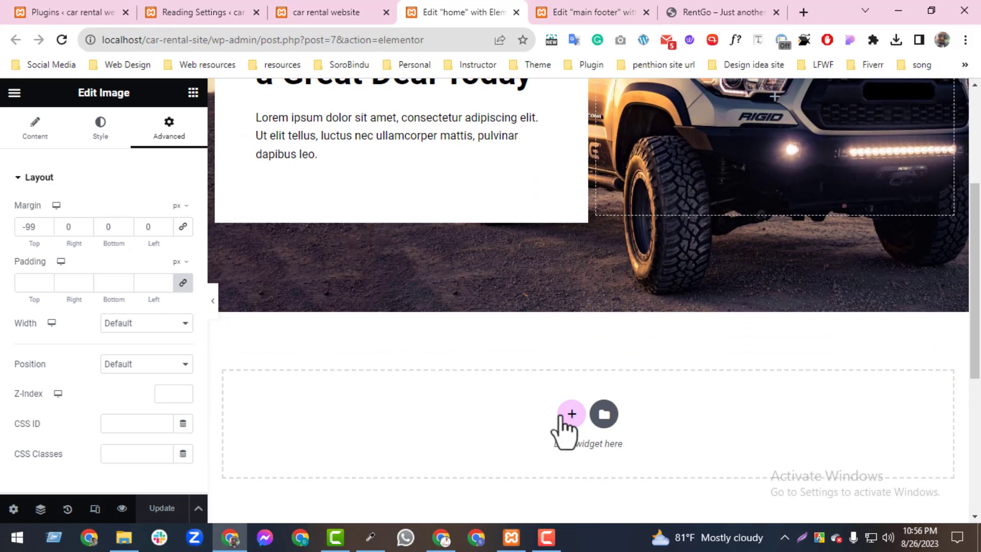
left_click(569, 414)
left_click(562, 453)
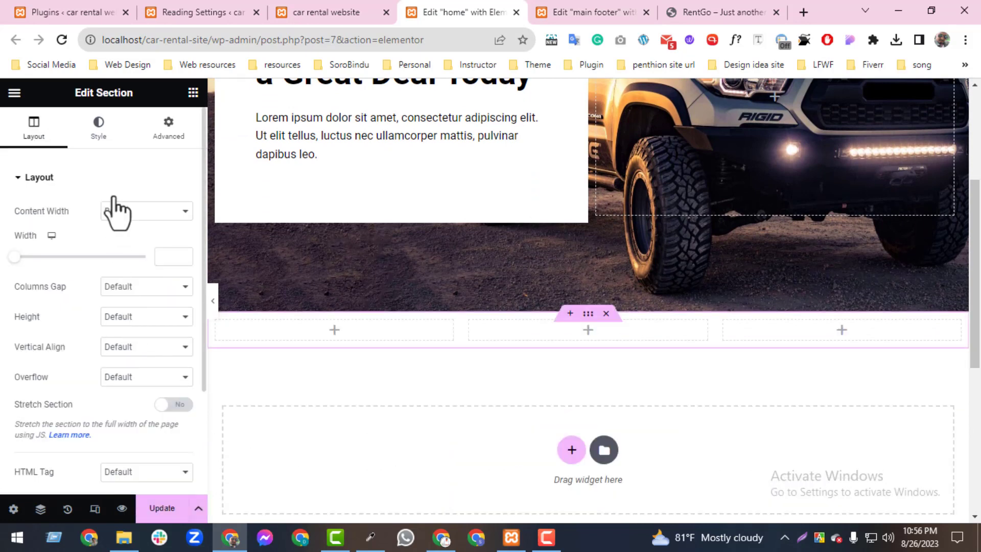
Find the Icon Box widget and place it in the first column of the new section.
left_click(192, 93)
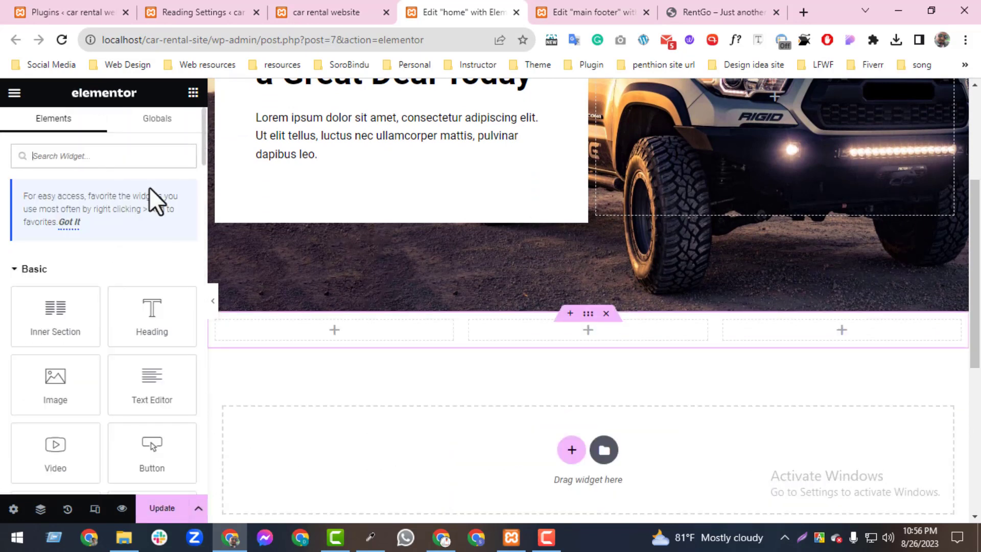
type("icon")
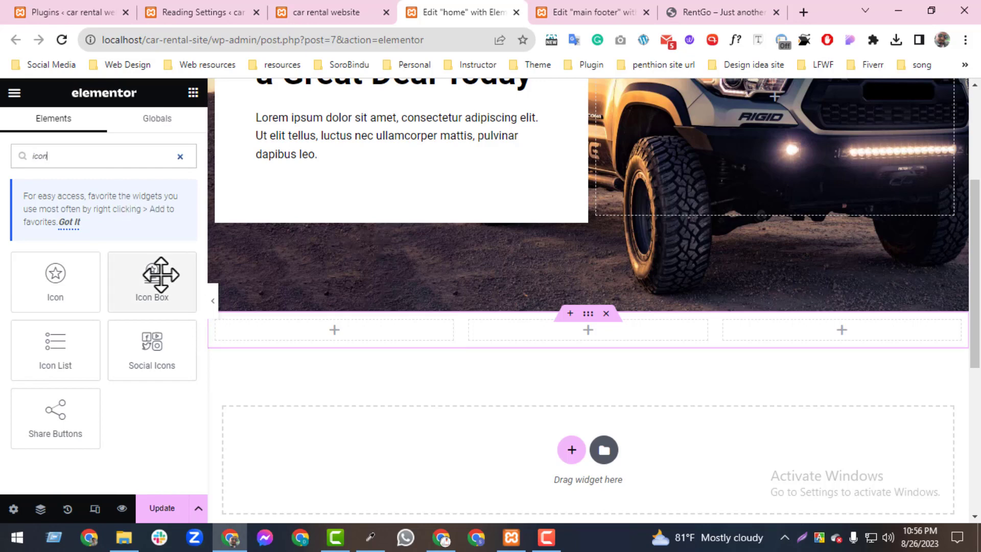
left_click_drag(155, 274, 373, 348)
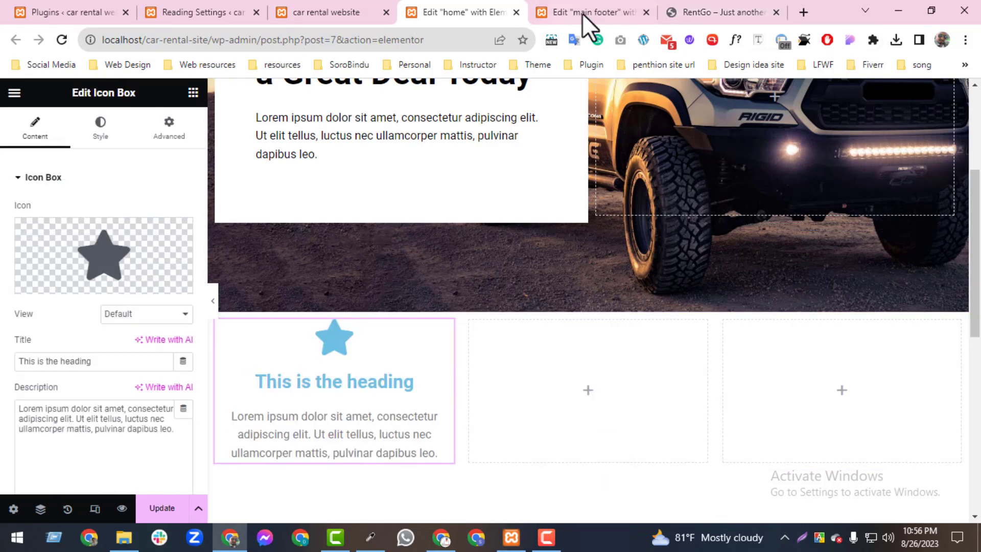
Set the icon box title to "Car Insurance", copied from the RentGo demo's feature row.
left_click(681, 11)
left_click_drag(165, 464, 62, 464)
key("ctrl+c")
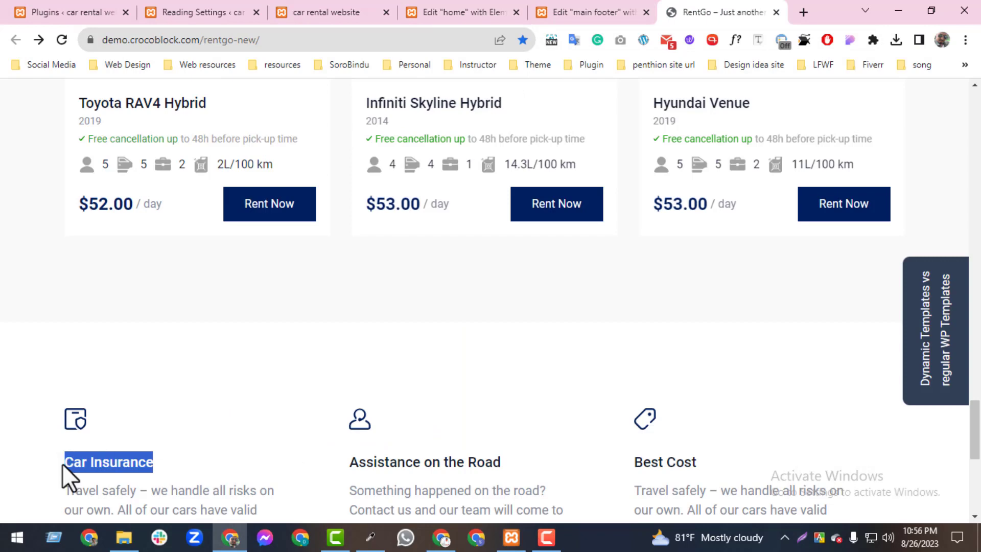
left_click(557, 6)
left_click(460, 12)
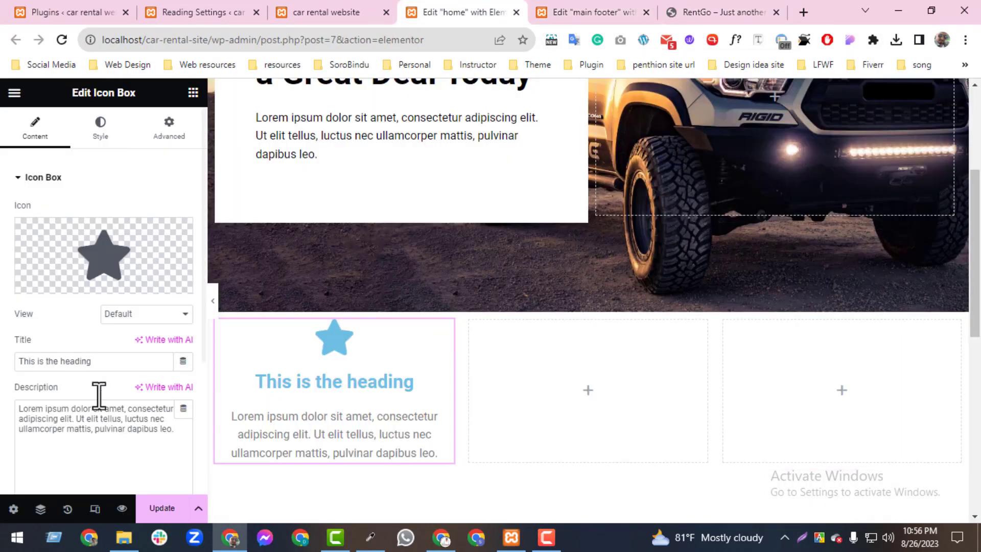
left_click_drag(116, 361, 1, 362)
key("ctrl+v")
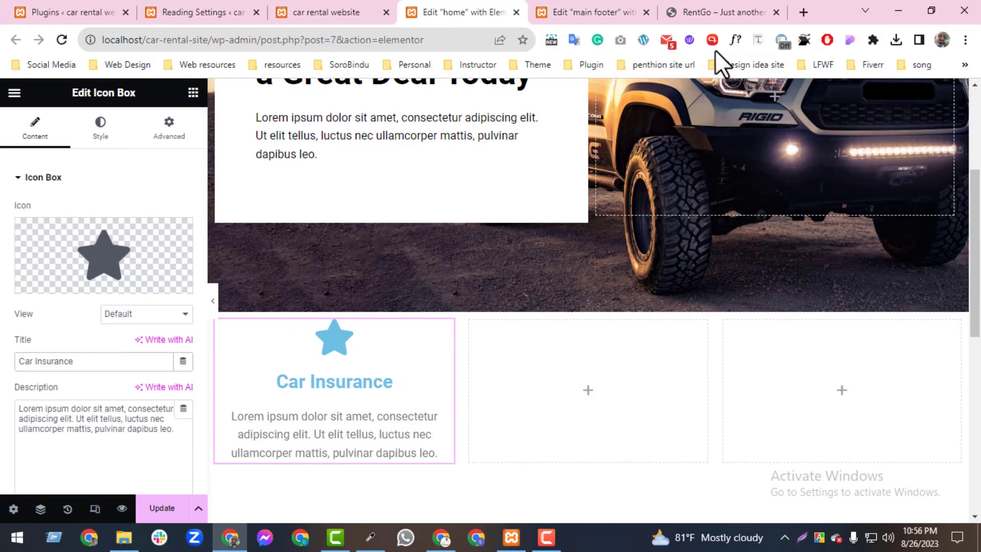
Replace the icon box description with the demo text "Travel safely – we handle all risks on our own. All of our cars have valid insurance policies".
left_click(720, 12)
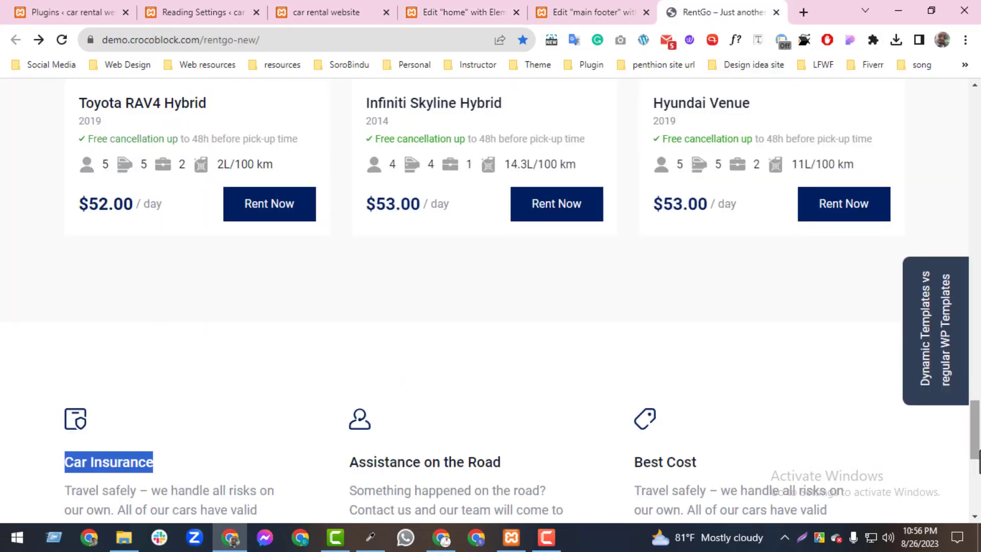
scroll(402, 473, "down", 3)
left_click_drag(188, 397, 54, 359)
key("ctrl+c")
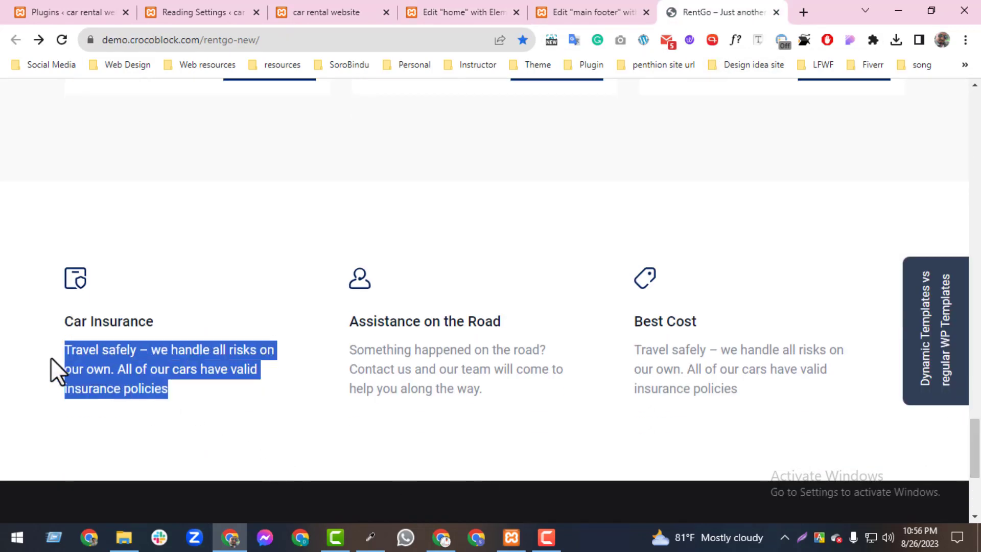
left_click(459, 12)
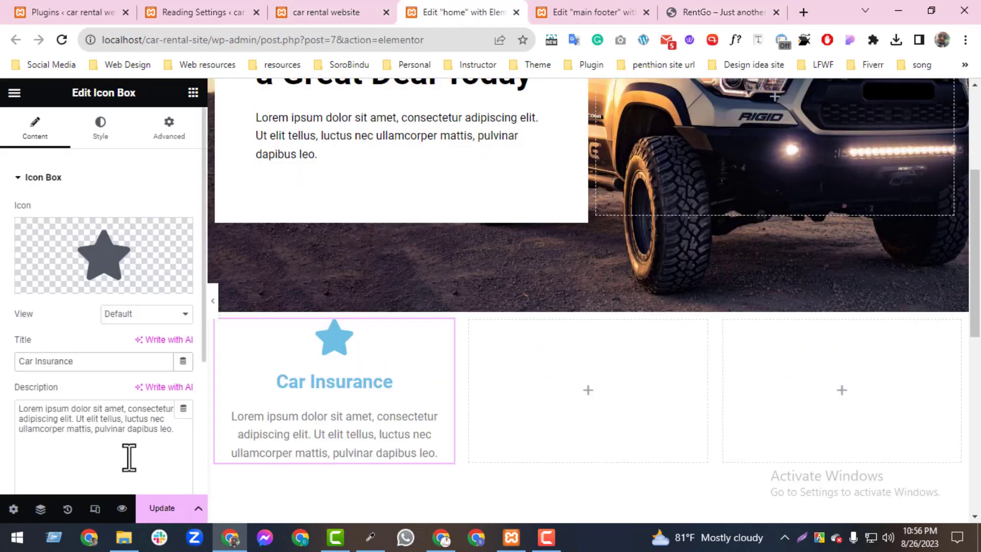
left_click_drag(179, 430, 18, 409)
key("ctrl+v")
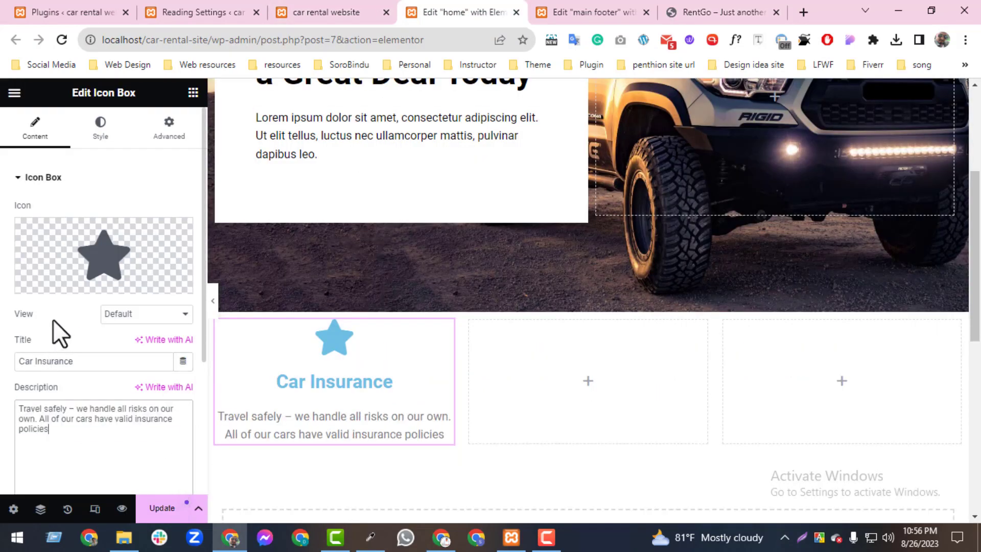
Browse the icon library for car and bike icons and replace the Car Insurance box's star with the Biking icon.
left_click(56, 282)
left_click(509, 146)
type("car")
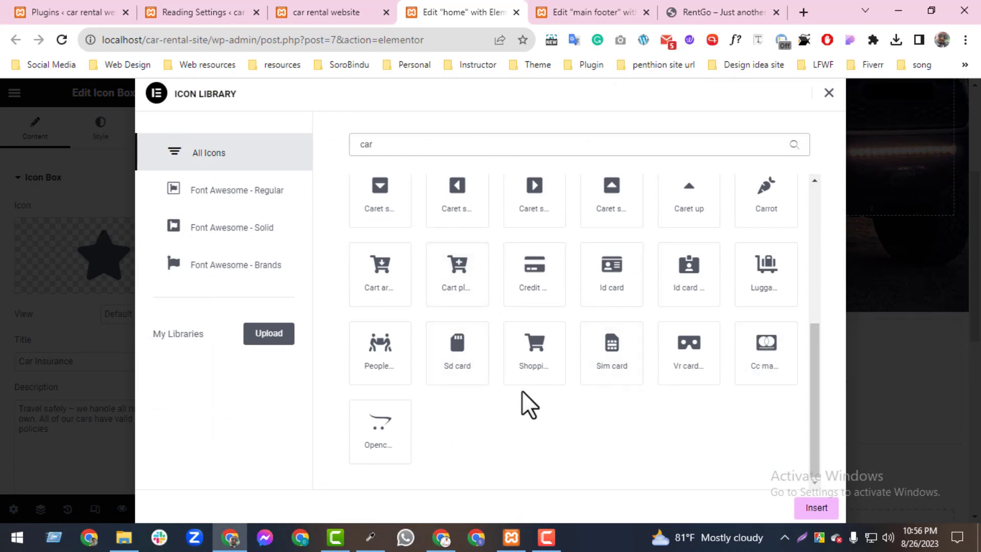
left_click(712, 301)
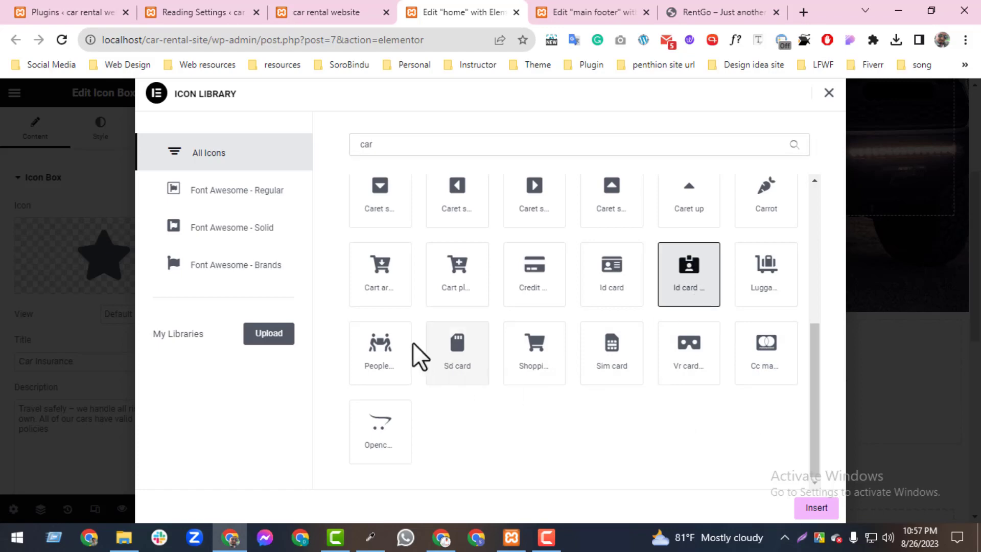
left_click(401, 348)
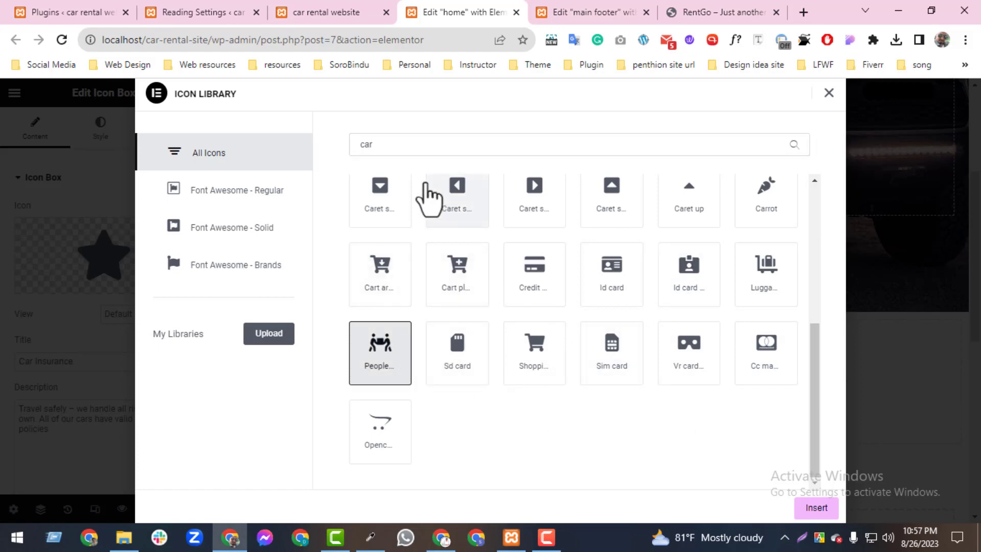
left_click(416, 148)
key("BackSpace")
key("BackSpace")
key("BackSpace")
type("bike")
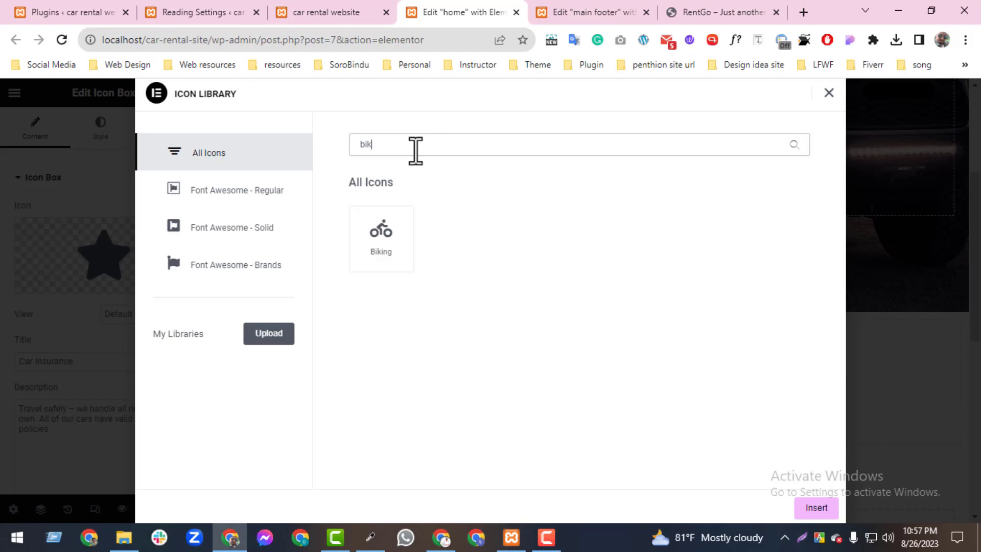
left_click(380, 264)
left_click(820, 512)
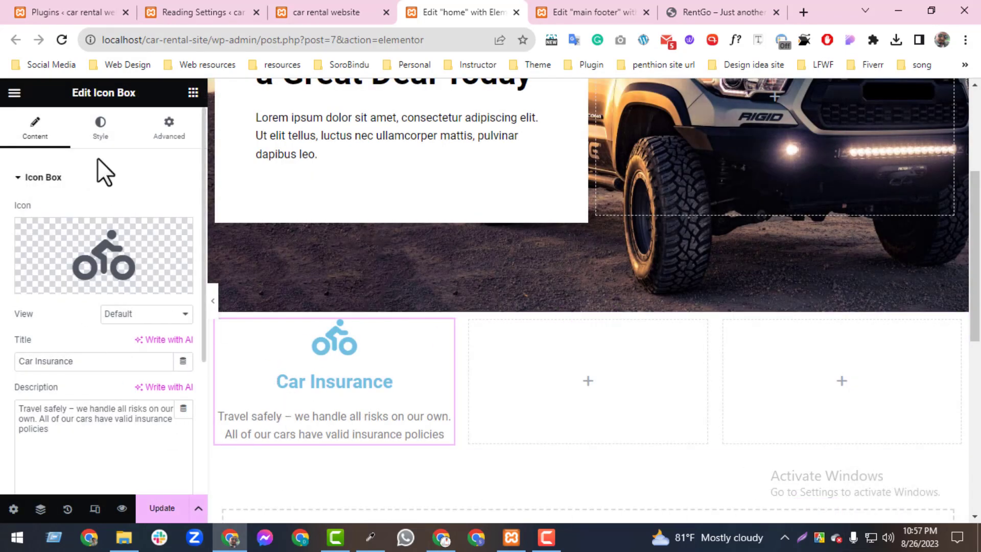
Left-align the content of the Car Insurance icon box.
left_click(100, 129)
left_click(125, 241)
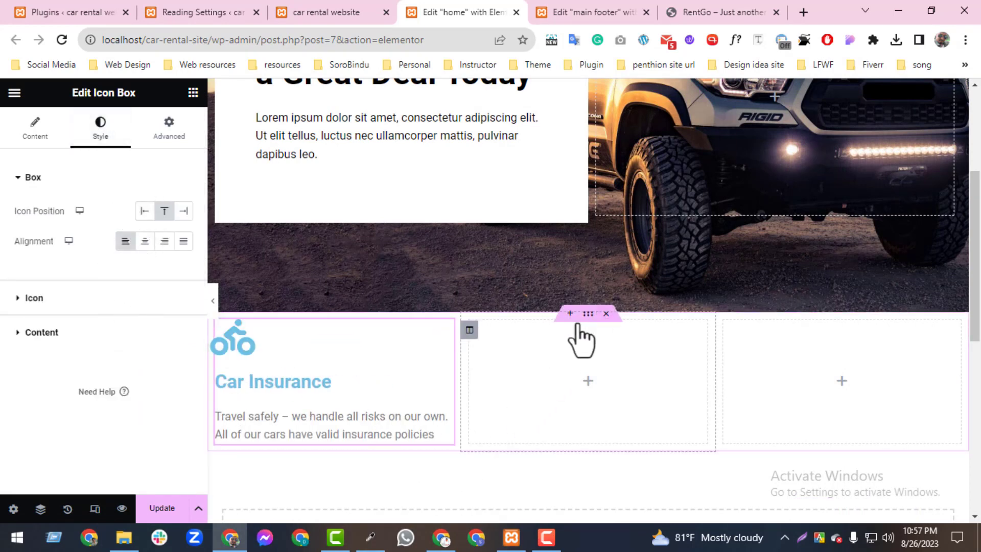
Add a top margin to the three-column feature section below the hero image.
left_click(586, 316)
left_click(168, 128)
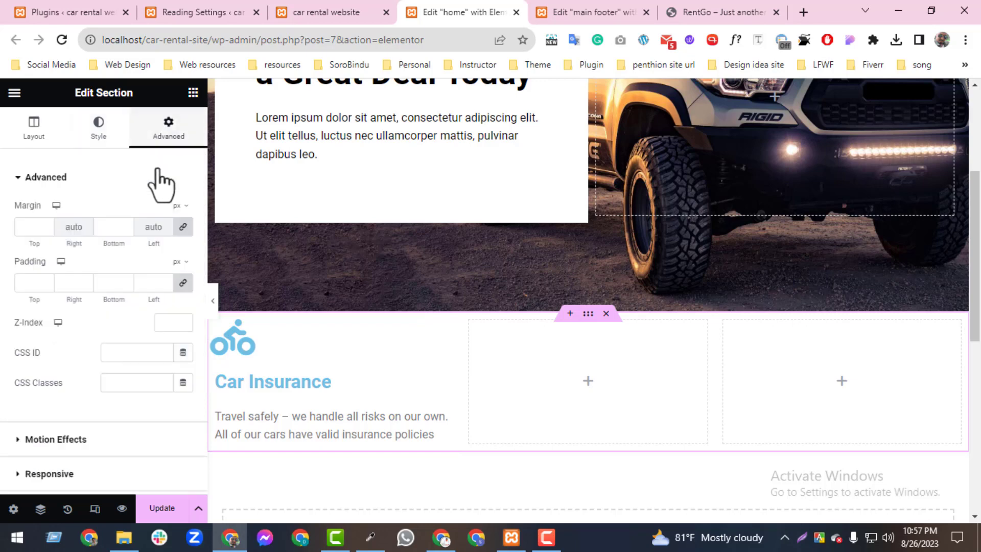
left_click(47, 223)
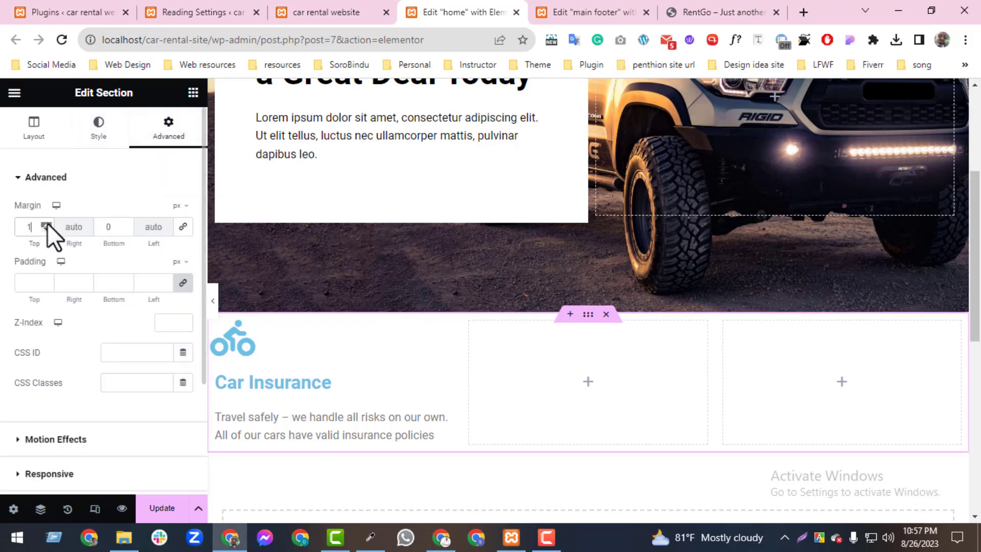
left_click_drag(47, 223, 47, 223)
Set the primary color of the Car Insurance box's biking icon to black.
left_click(439, 362)
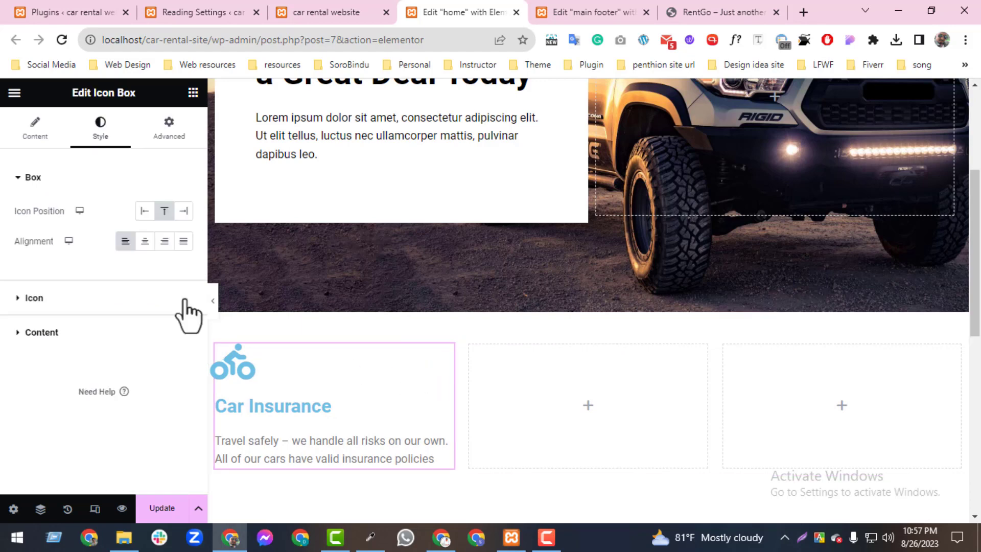
left_click(37, 142)
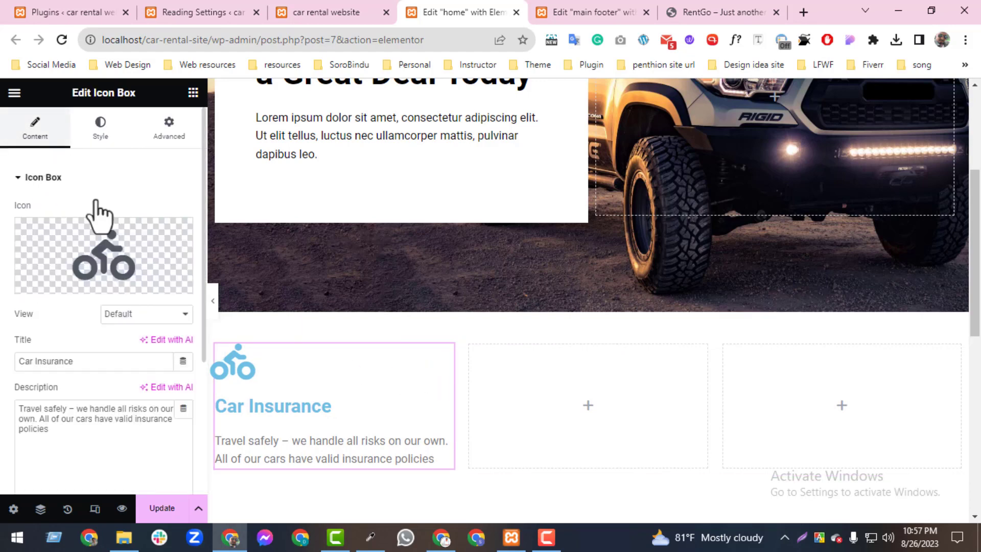
left_click(100, 135)
left_click(65, 302)
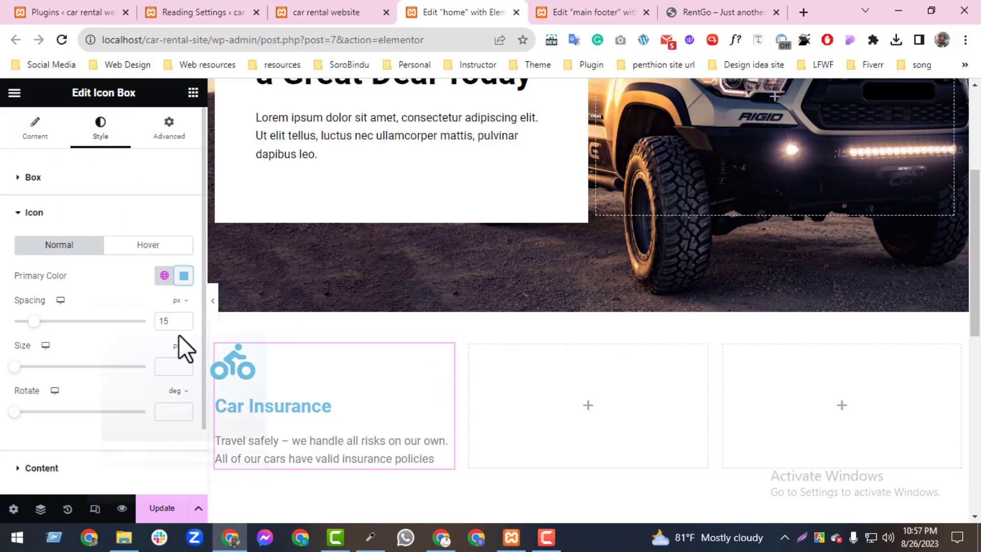
left_click(184, 275)
left_click_drag(126, 407, 96, 443)
left_click(75, 435)
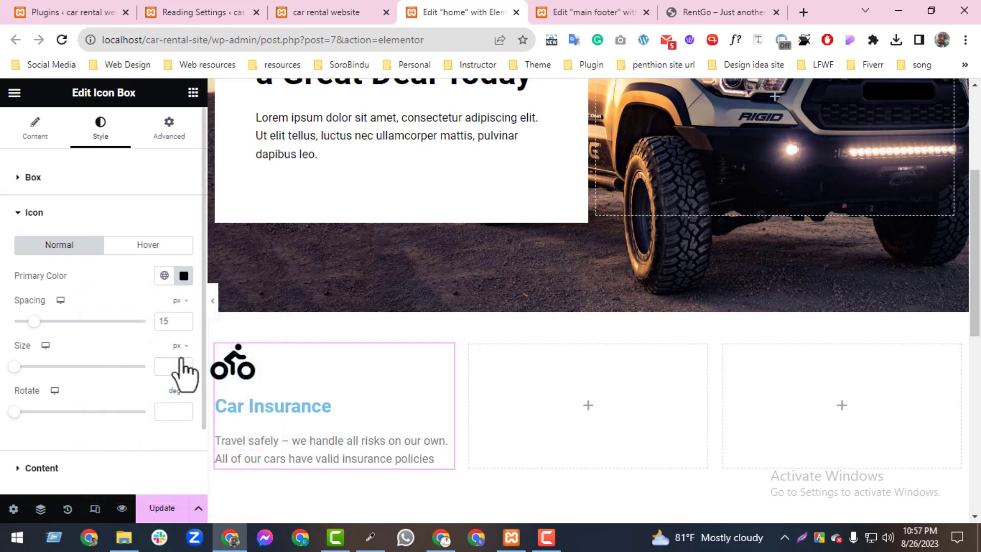
Set the title color of the Car Insurance icon box to #000000.
scroll(202, 341, "down", 1)
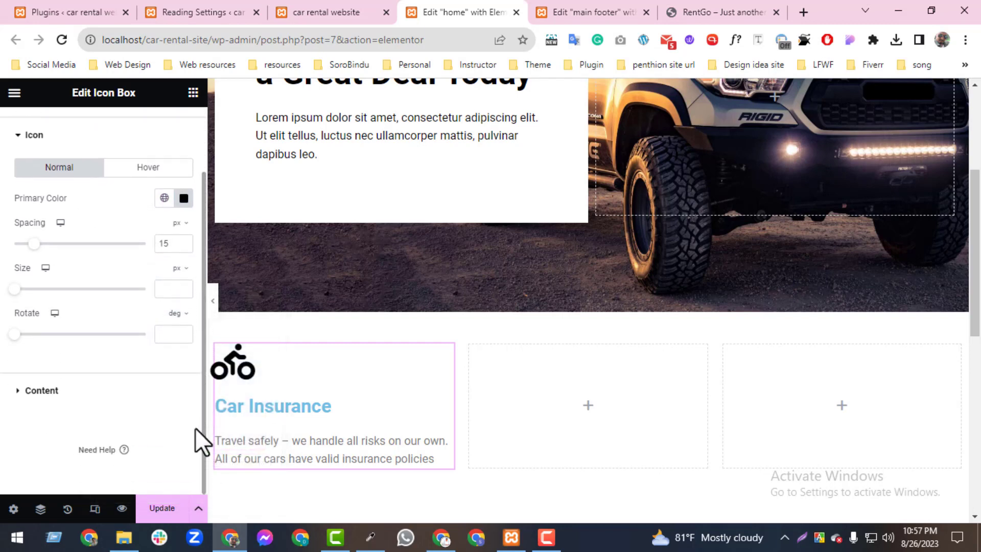
left_click(57, 406)
left_click(184, 355)
left_click_drag(131, 263, 39, 344)
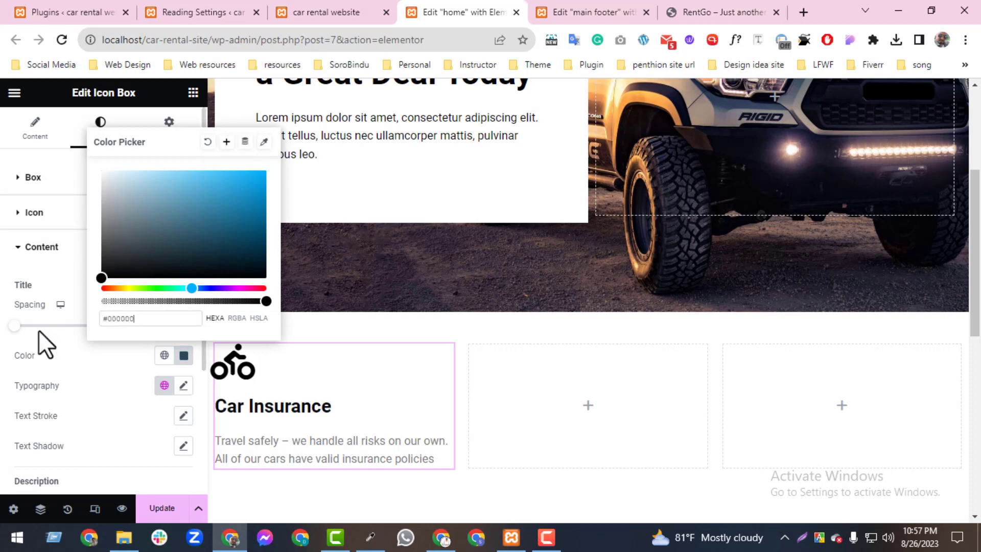
Copy the Car Insurance icon box into the empty second and third columns and update the page.
right_click(441, 378)
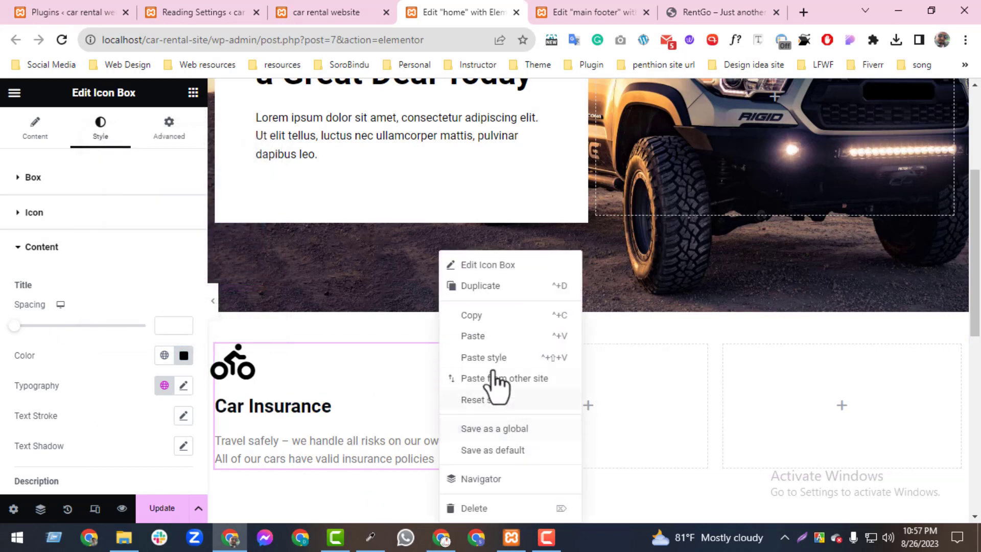
left_click(482, 317)
right_click(550, 387)
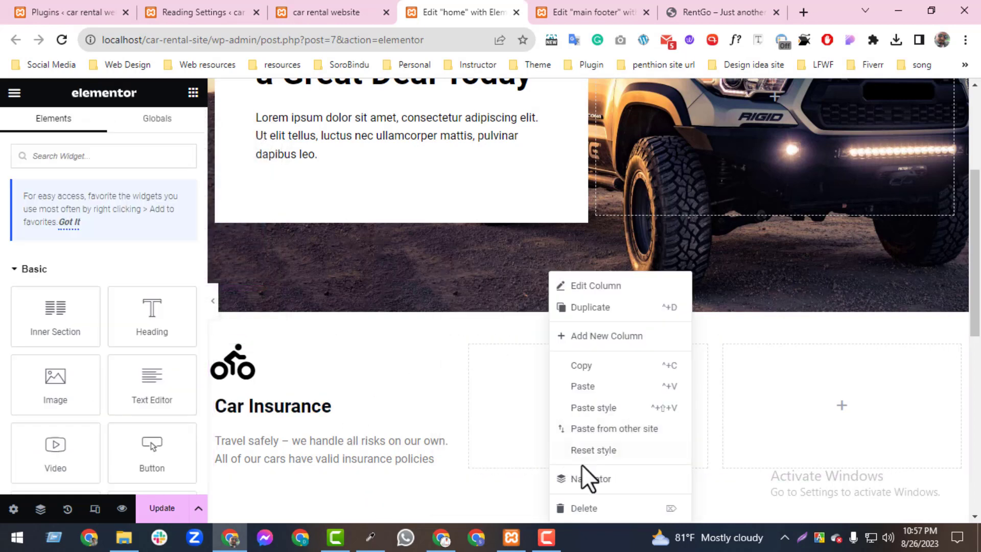
left_click(585, 387)
right_click(777, 381)
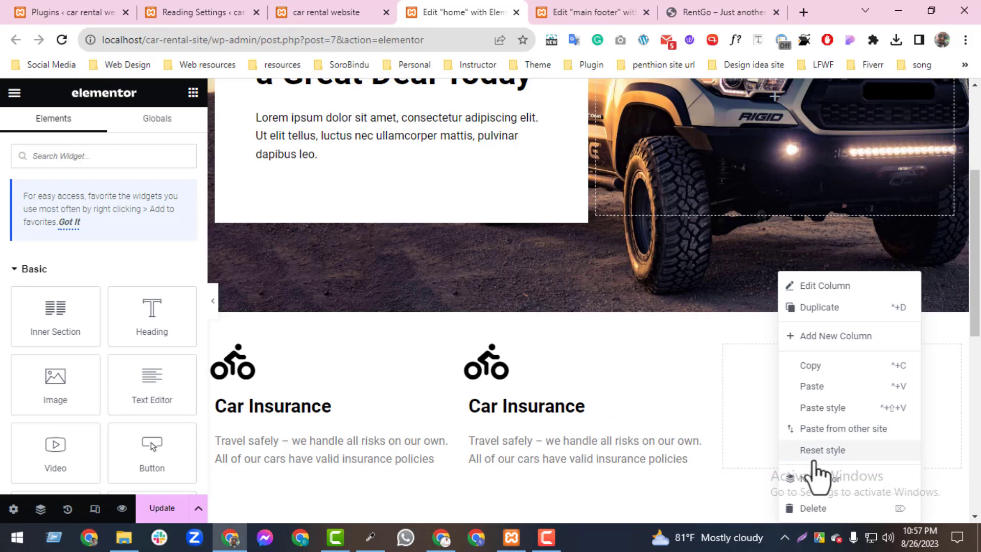
left_click(816, 386)
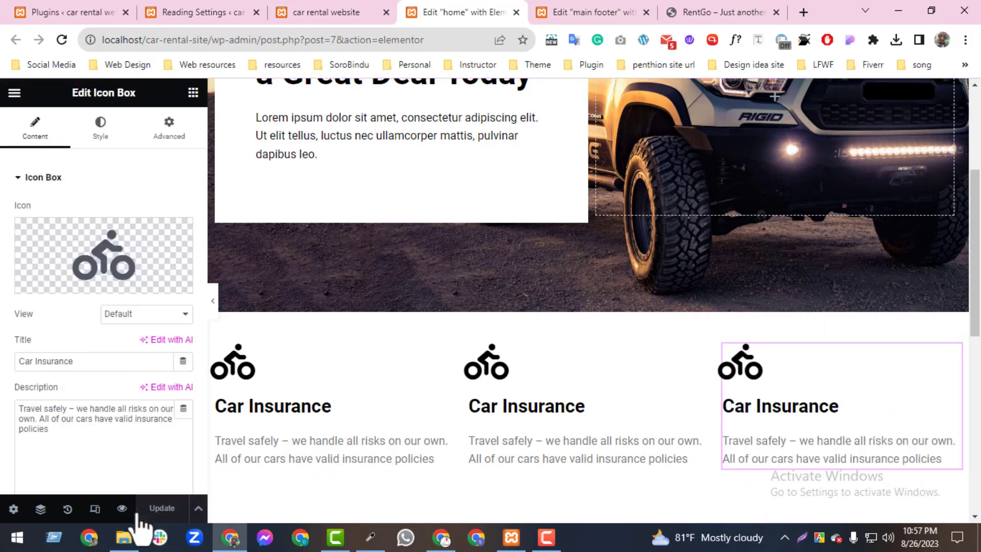
Close the home and main footer editors and reload the live car rental home page to review it.
left_click_drag(974, 263, 974, 355)
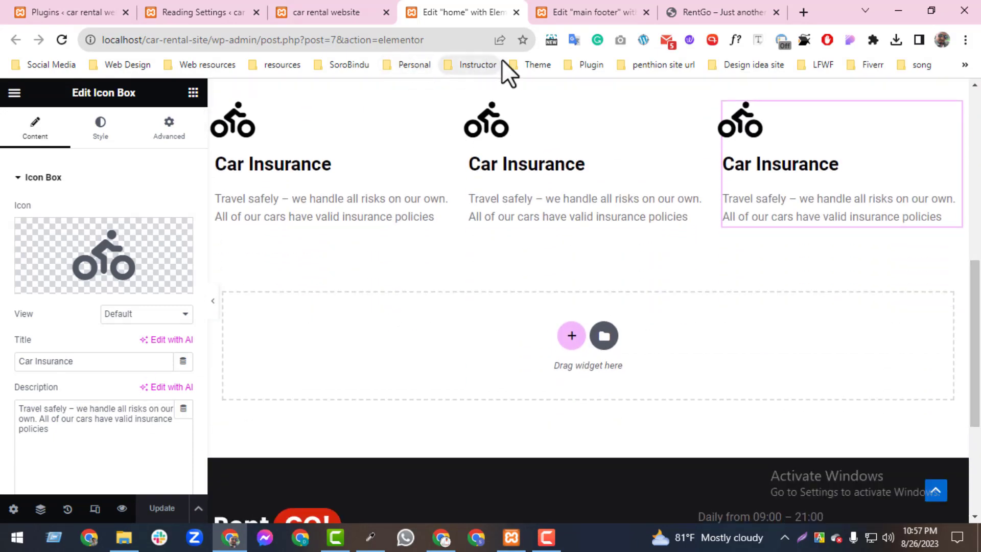
left_click(354, 6)
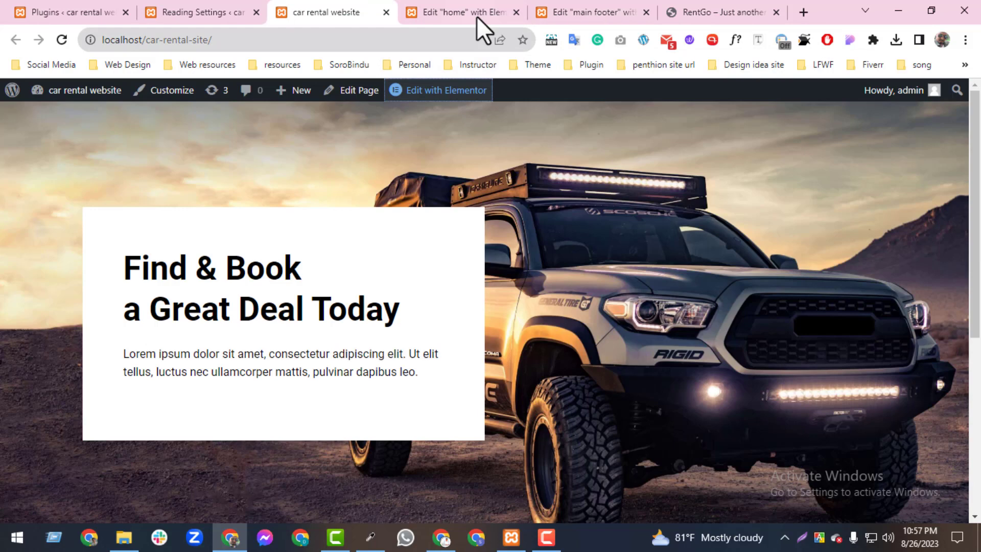
left_click(515, 12)
left_click(515, 13)
left_click(60, 41)
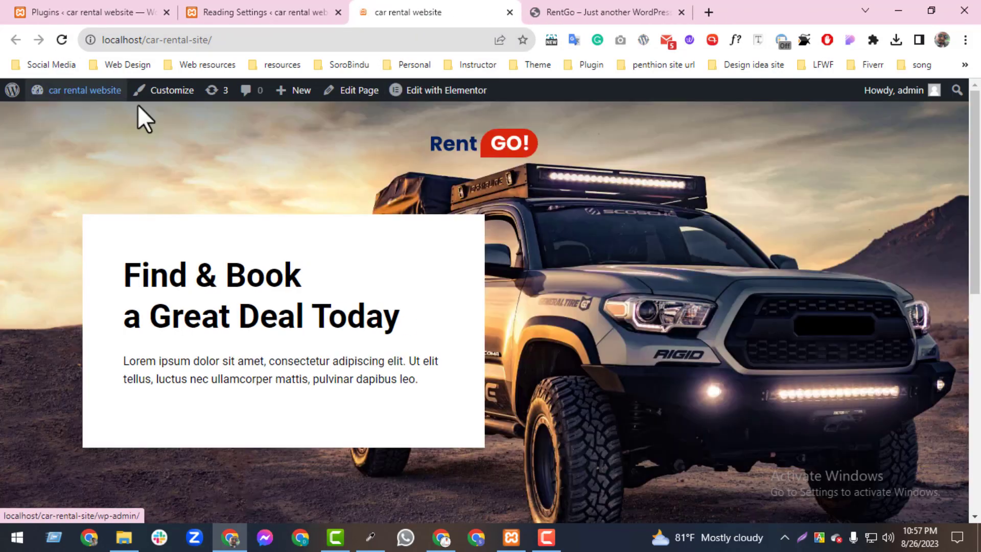
left_click_drag(974, 215, 956, 191)
Switch to the RentGo demo and examine its home page from the hero search form through the rental car listings by class.
left_click(558, 15)
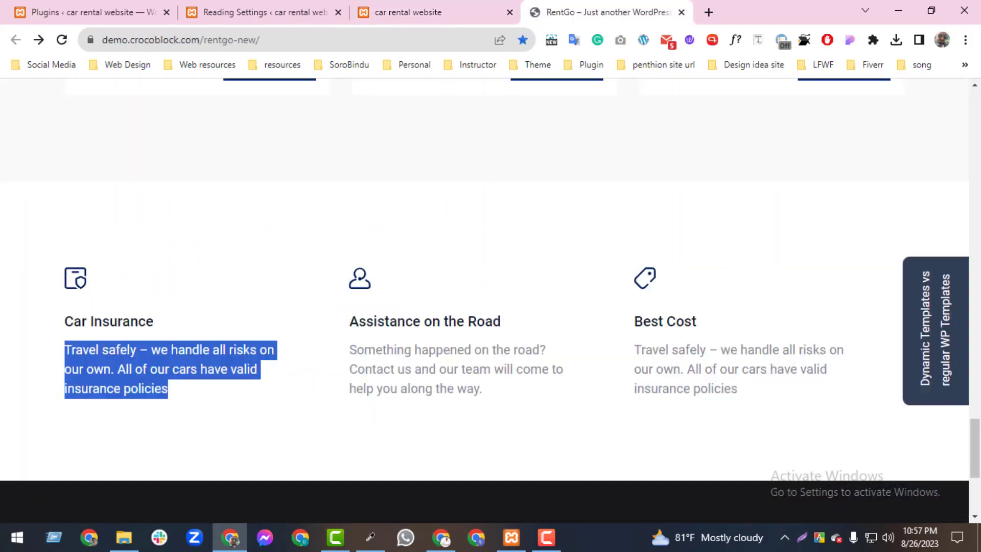
left_click_drag(973, 455, 974, 94)
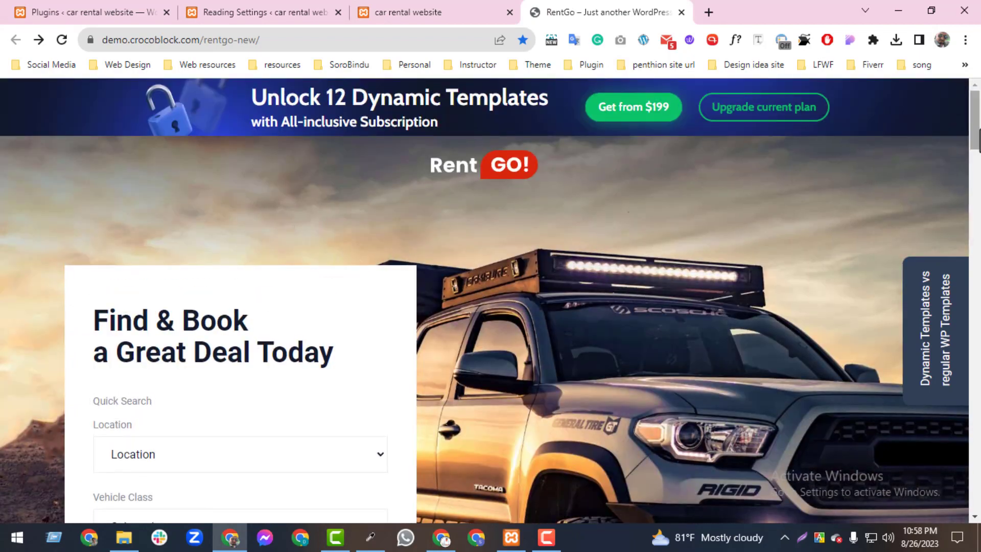
scroll(490, 302, "down", 15)
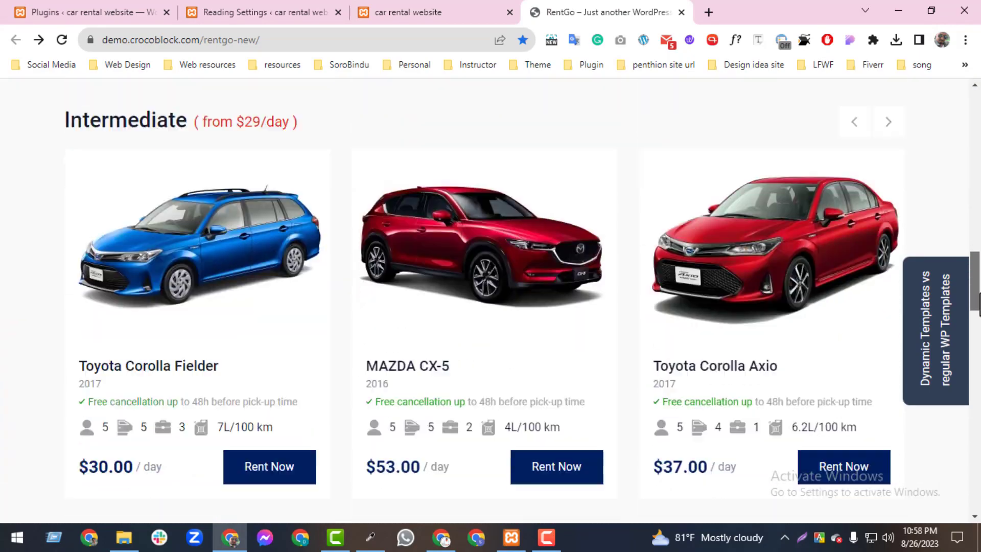
left_click_drag(979, 292, 979, 311)
mouse_move(957, 311)
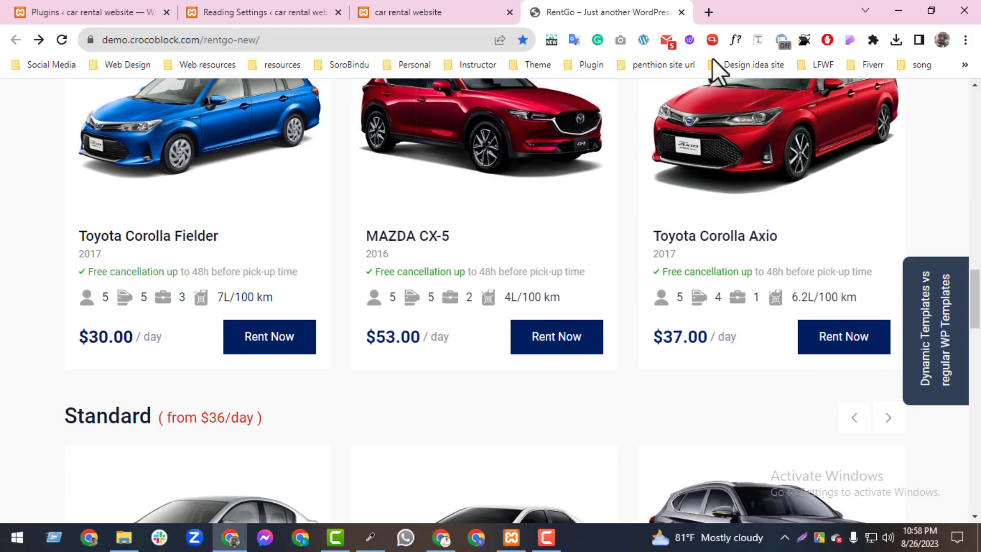
left_click_drag(977, 301, 979, 192)
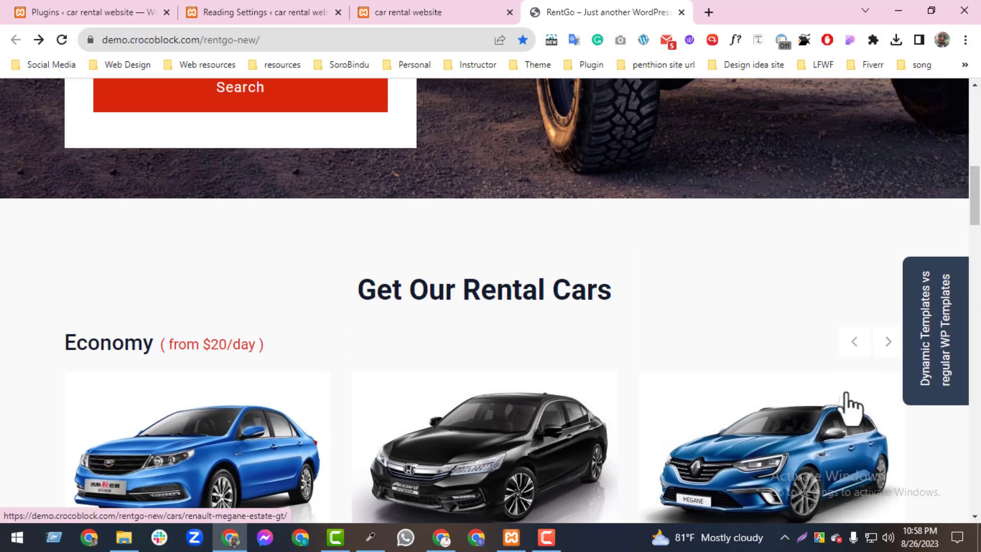